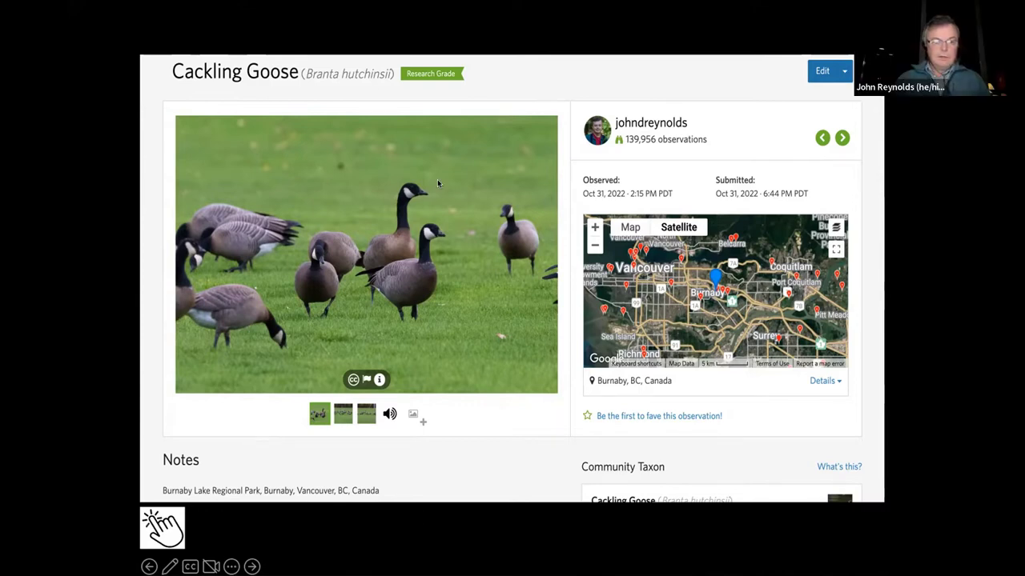
Step: Switch to iNaturalist in Chrome and filter the worldwide observations by the species Indian Banyan, searching for "banyan tr"
{"action": "key", "text": "super+Tab"}
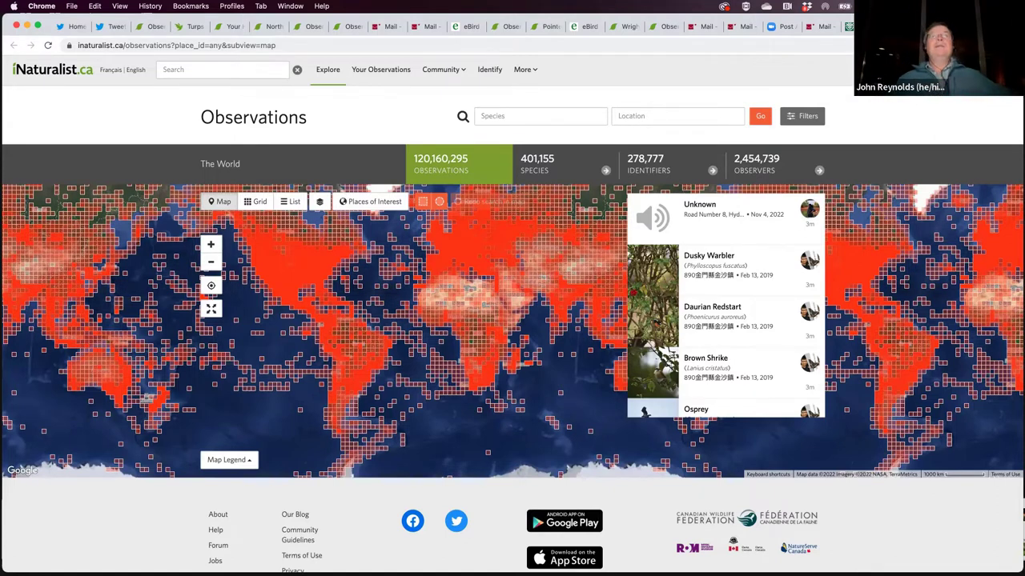
{"action": "left_click", "coordinate": [530, 115]}
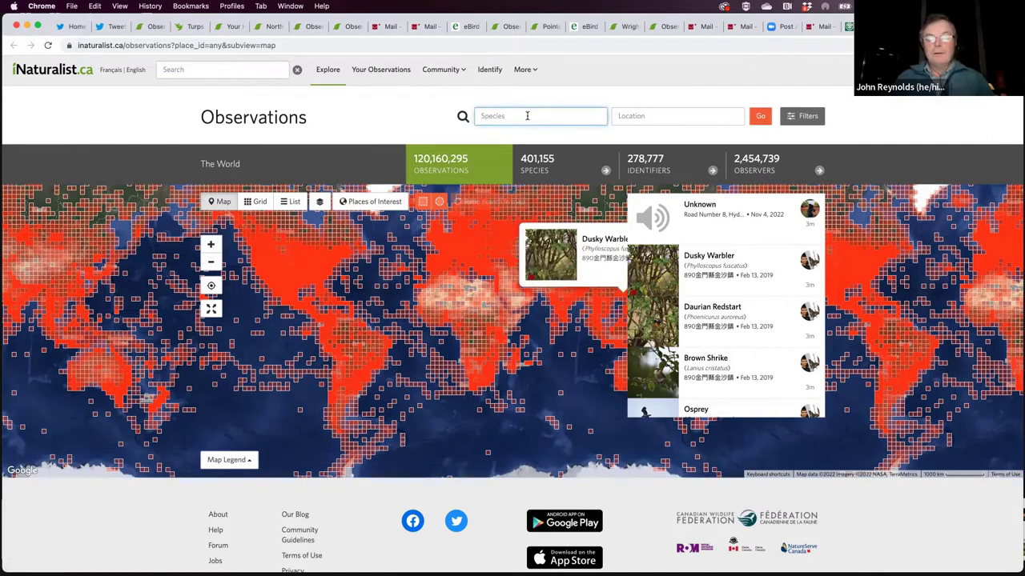
{"action": "type", "text": "bany"}
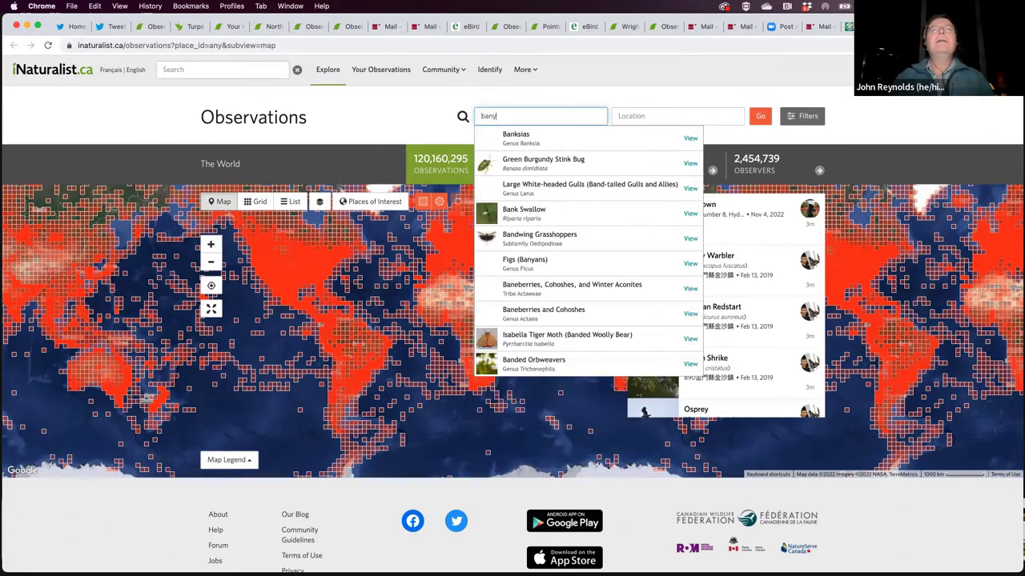
{"action": "type", "text": "an "}
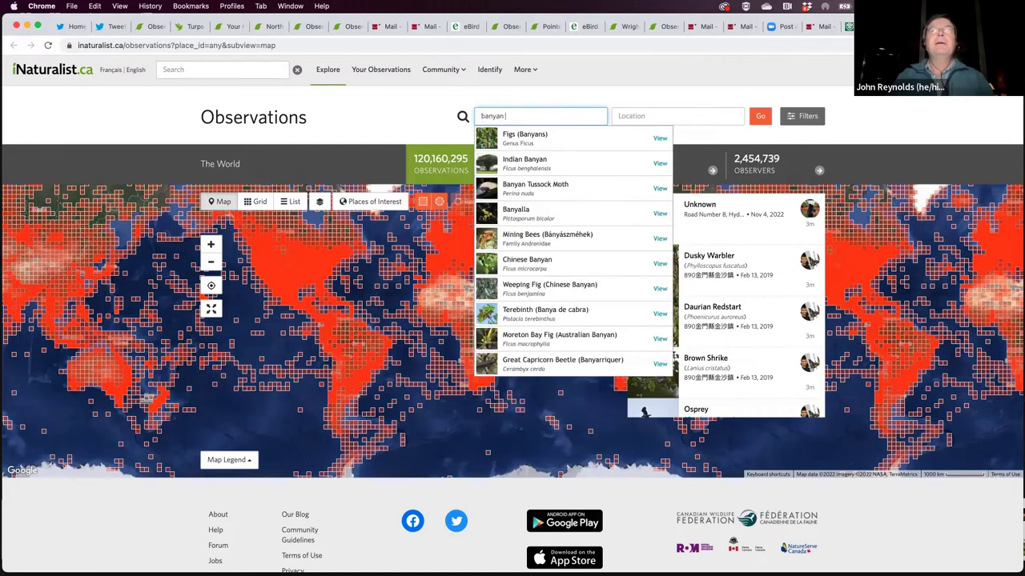
{"action": "type", "text": "tr"}
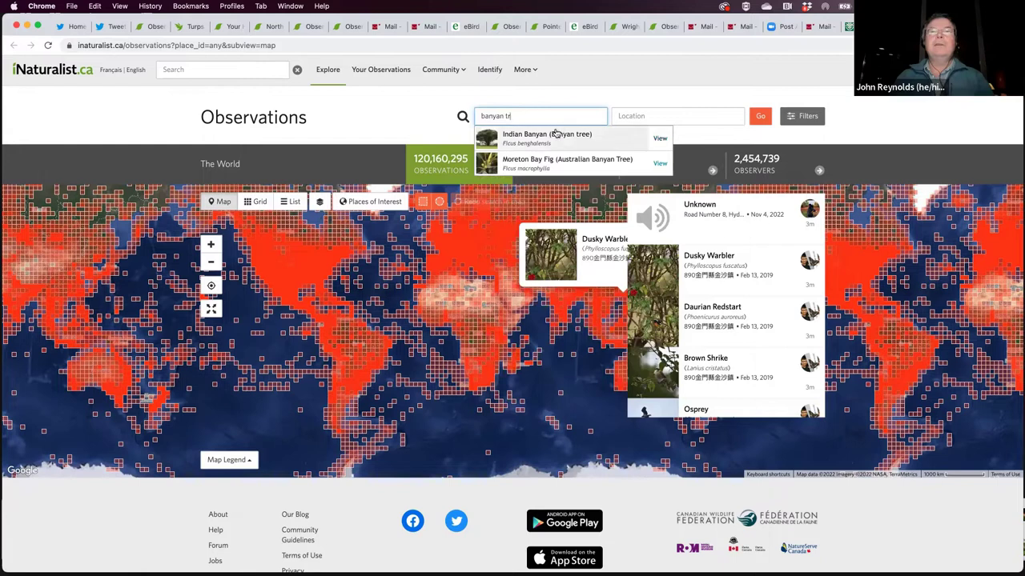
{"action": "left_click", "coordinate": [526, 138]}
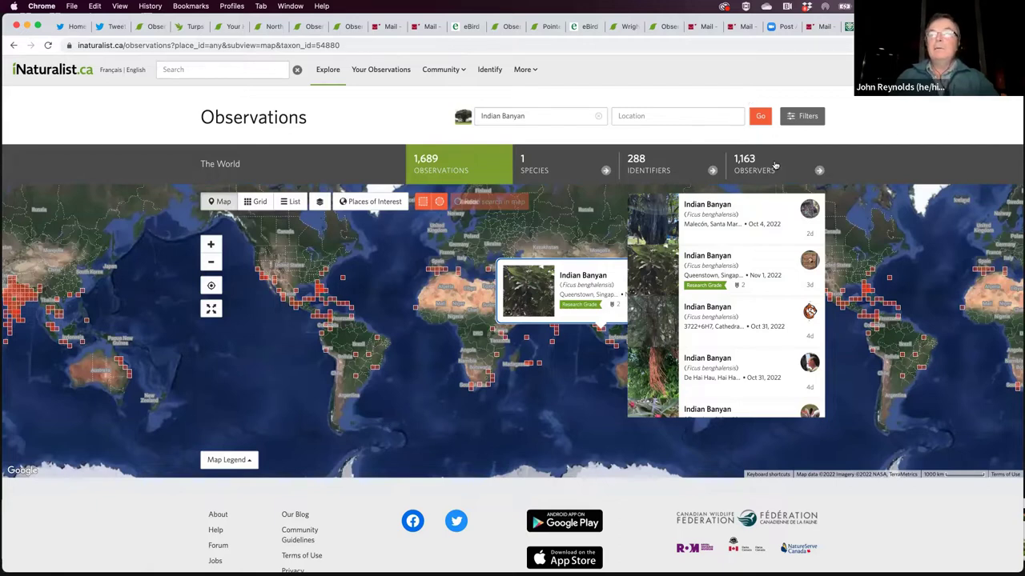
Step: Show the Indian Banyan observations as a photo grid and browse through them
{"action": "left_click", "coordinate": [255, 202]}
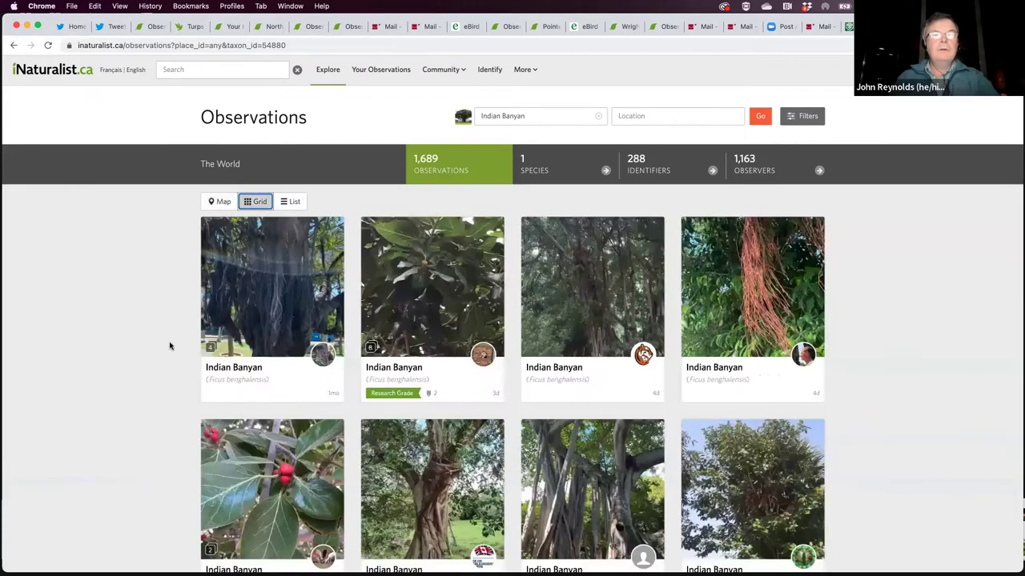
{"action": "scroll", "coordinate": [93, 453], "scroll_direction": "down", "scroll_amount": 3}
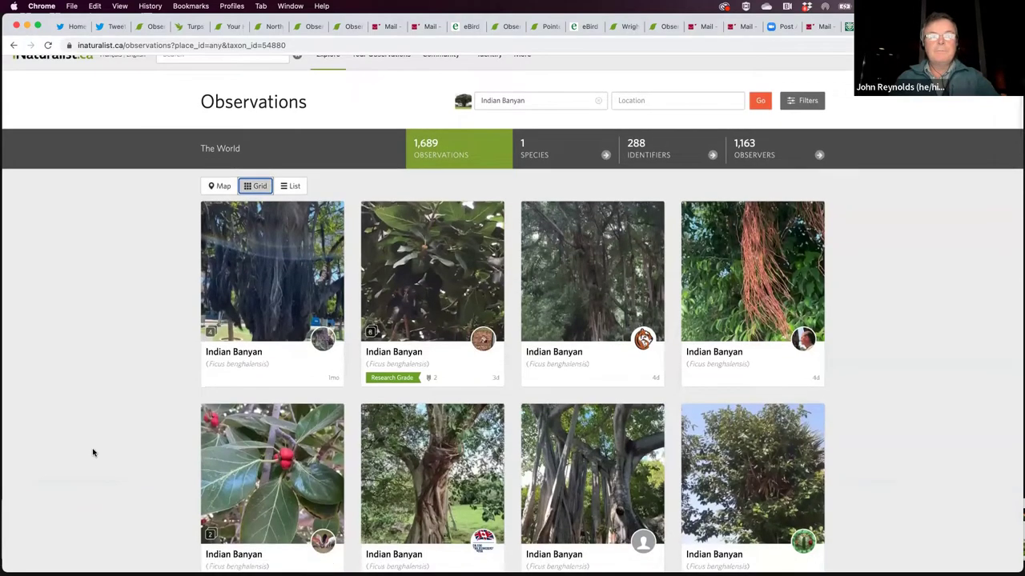
{"action": "scroll", "coordinate": [93, 453], "scroll_direction": "down", "scroll_amount": 10}
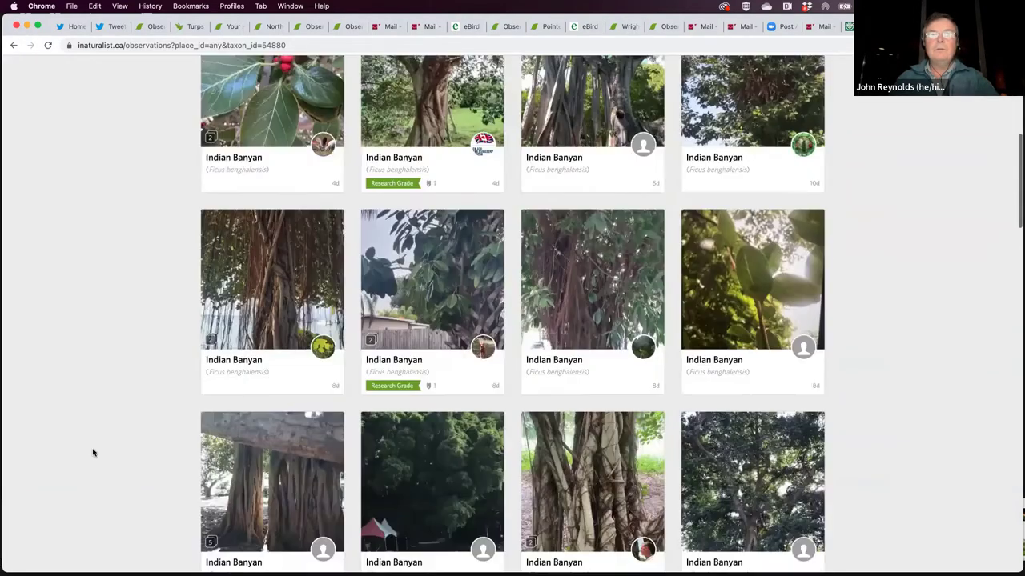
{"action": "scroll", "coordinate": [93, 453], "scroll_direction": "down", "scroll_amount": 4}
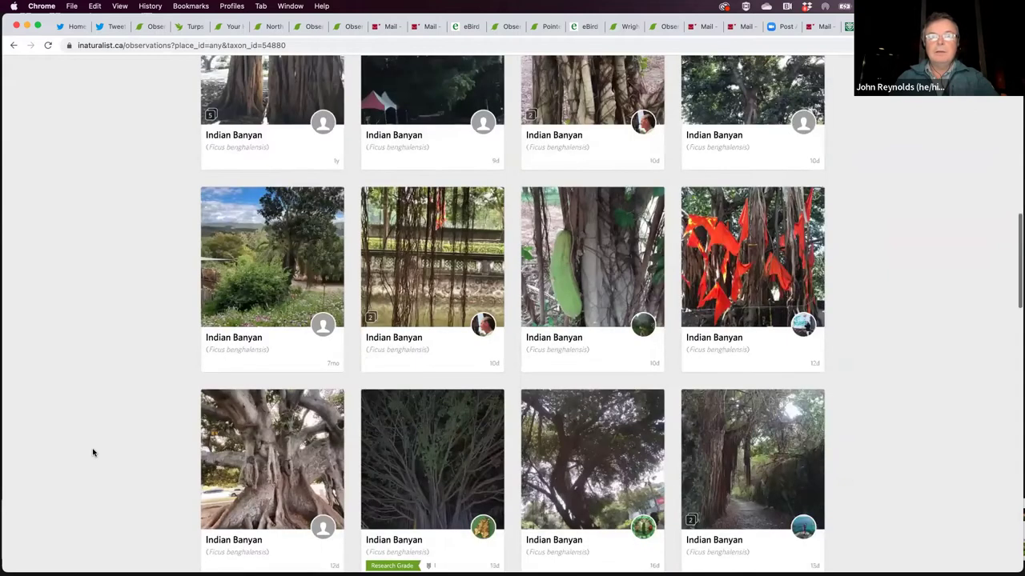
{"action": "key", "text": "super+r"}
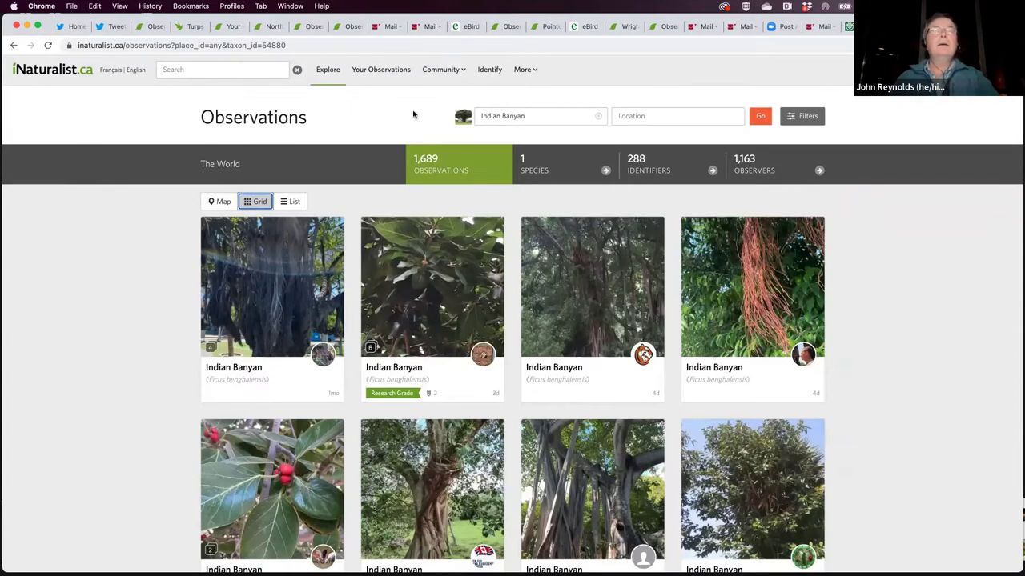
Step: Restrict the Indian Banyan observations to the location India
{"action": "left_click", "coordinate": [690, 116]}
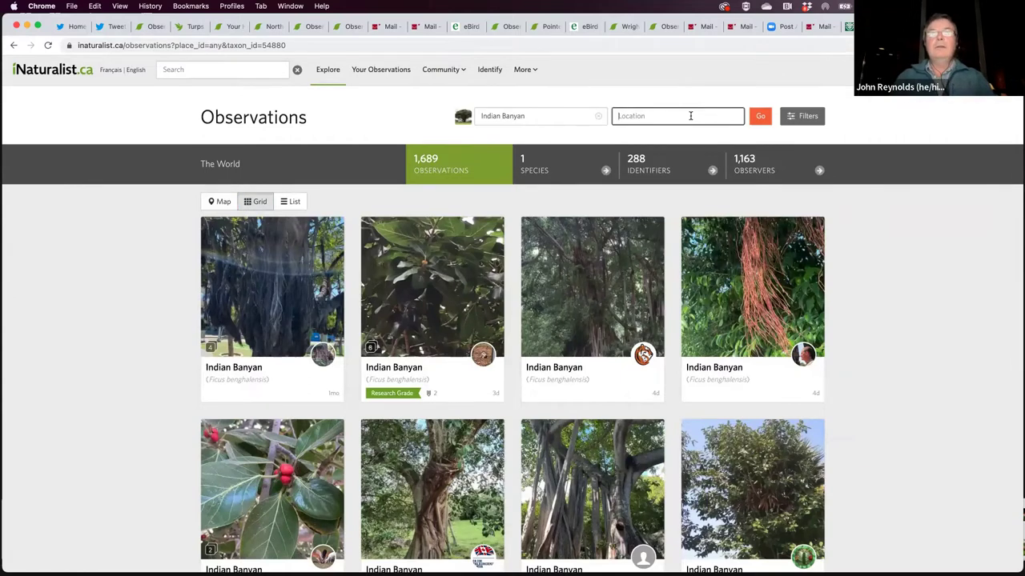
{"action": "type", "text": "india"}
{"action": "key", "text": "BackSpace"}
{"action": "key", "text": "BackSpace"}
{"action": "key", "text": "BackSpace"}
{"action": "type", "text": "dia"}
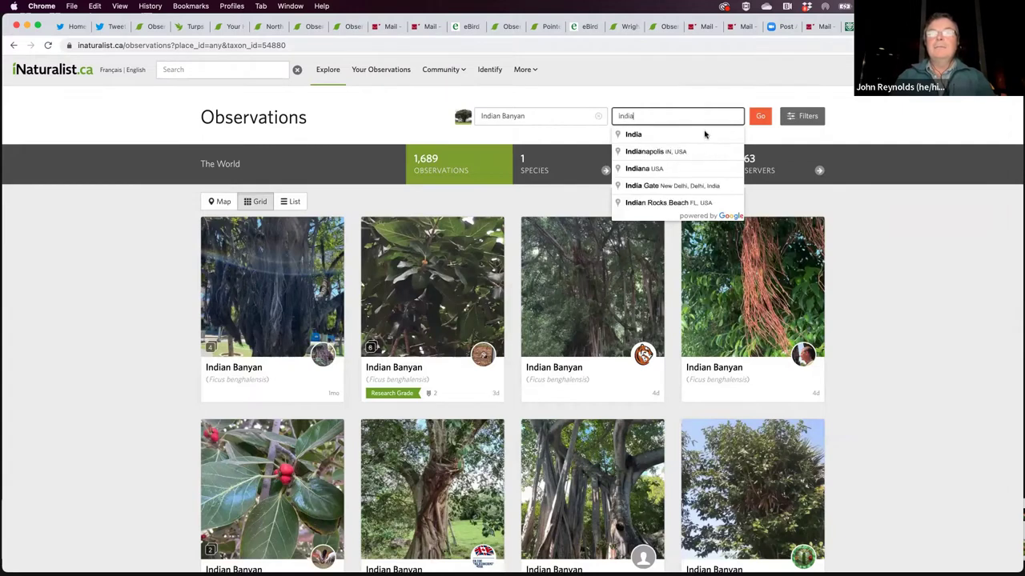
{"action": "left_click", "coordinate": [644, 135]}
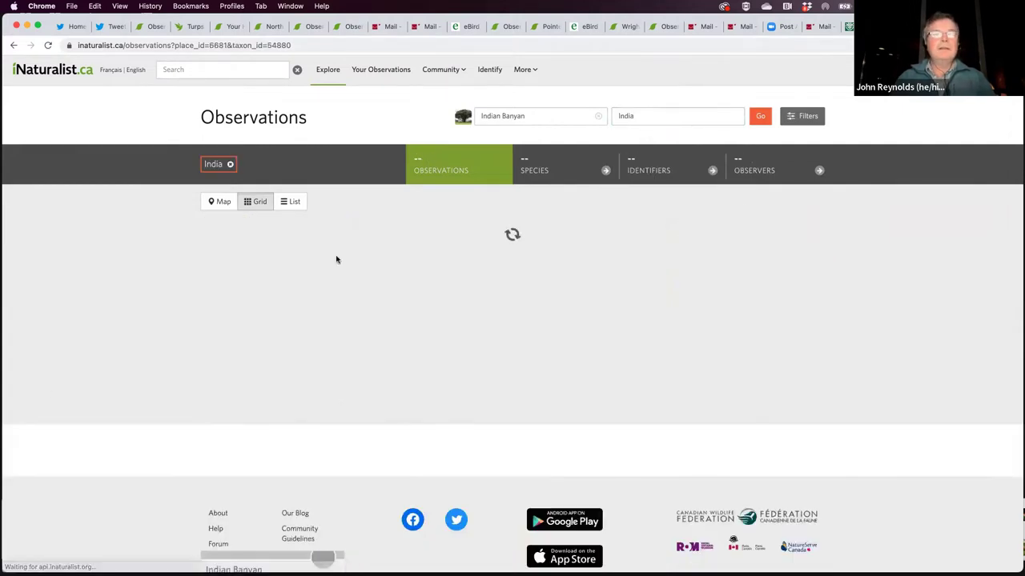
Step: Look over the banyan photos from India and display these observations on the map
{"action": "scroll", "coordinate": [140, 341], "scroll_direction": "down", "scroll_amount": 1}
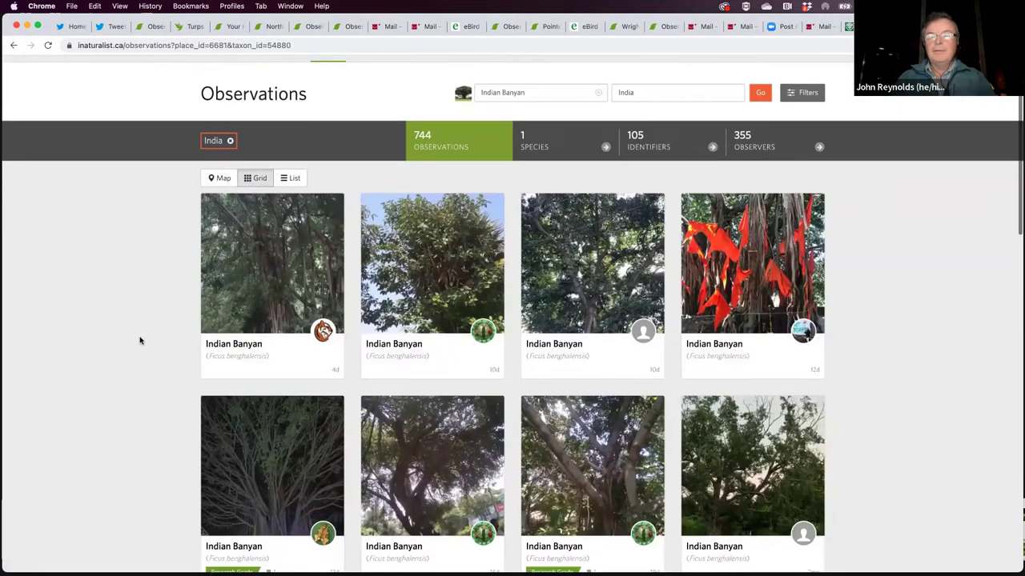
{"action": "scroll", "coordinate": [140, 341], "scroll_direction": "up", "scroll_amount": 1}
{"action": "left_click", "coordinate": [224, 203]}
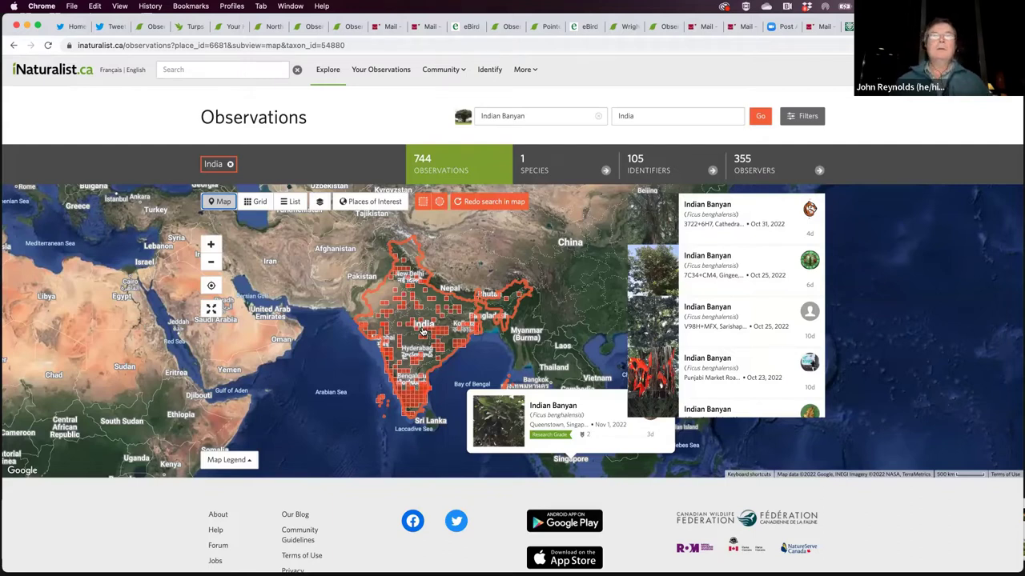
Step: Change the location filter to Greater Vancouver, BC, Canada for the Indian Banyan search
{"action": "double_click", "coordinate": [628, 116]}
{"action": "type", "text": "greater v"}
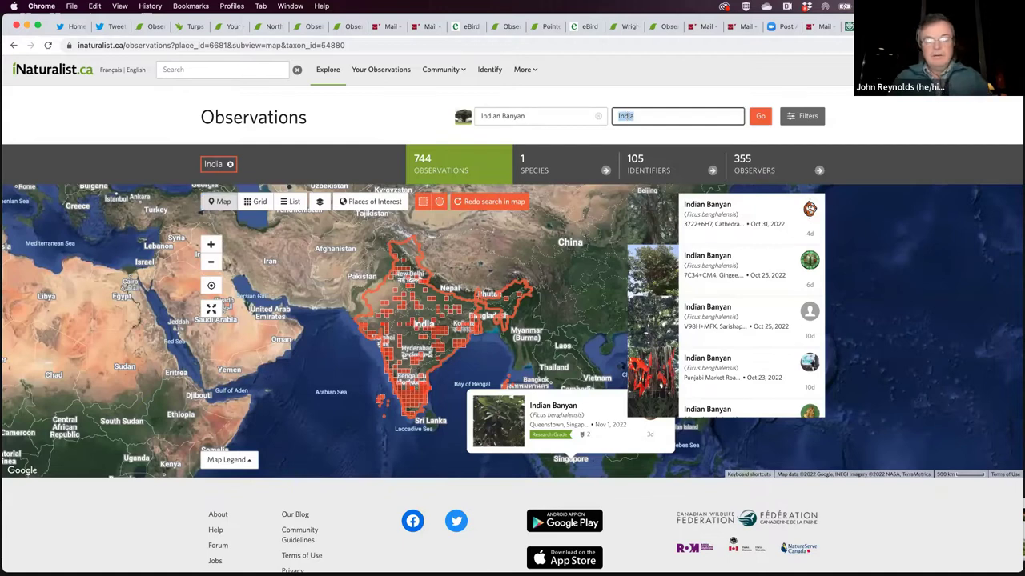
{"action": "type", "text": "an"}
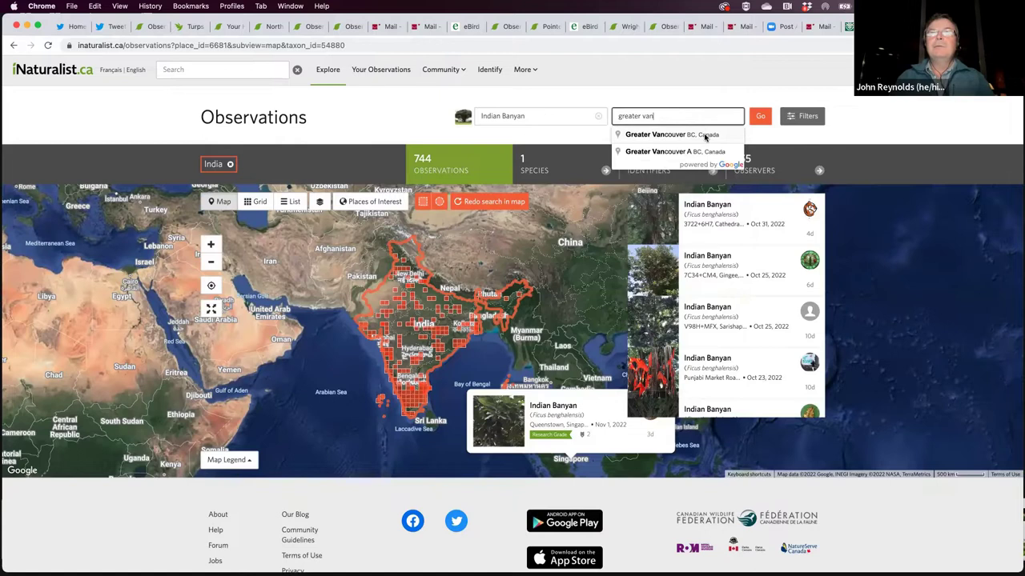
{"action": "left_click", "coordinate": [704, 135]}
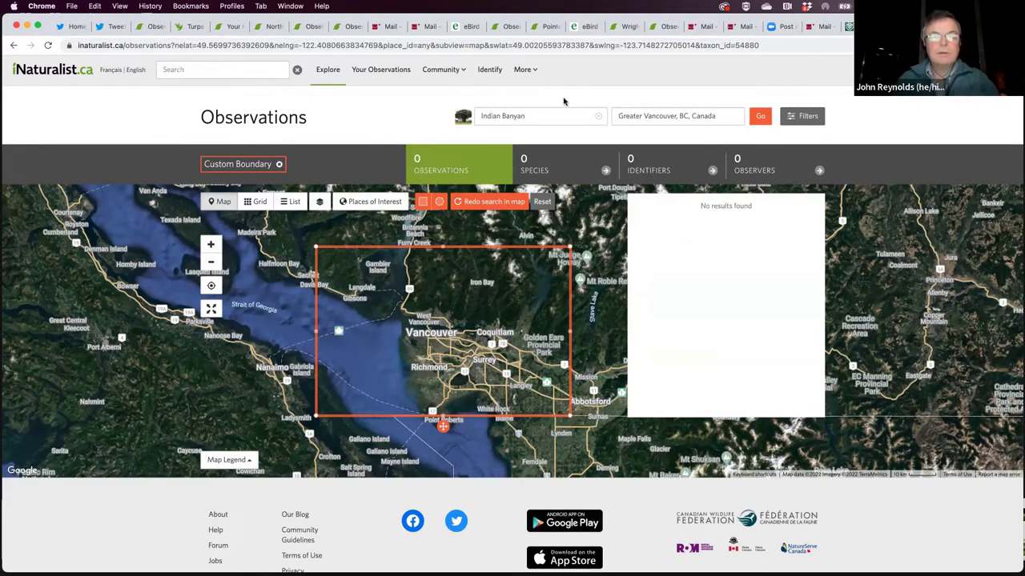
Step: Open your own observations, show them as a photo grid and browse the most recent ones
{"action": "left_click", "coordinate": [388, 72]}
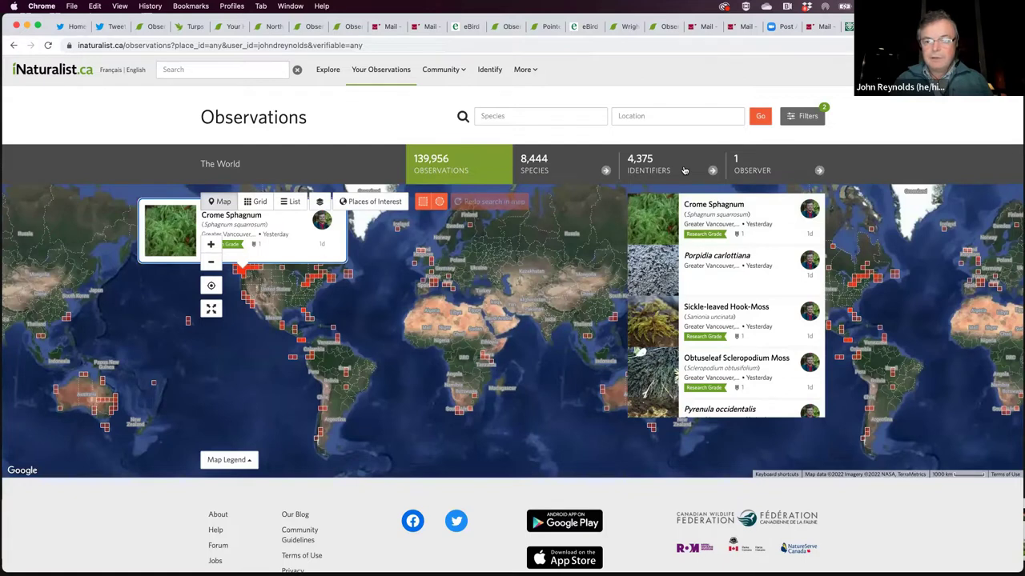
{"action": "left_click", "coordinate": [260, 202]}
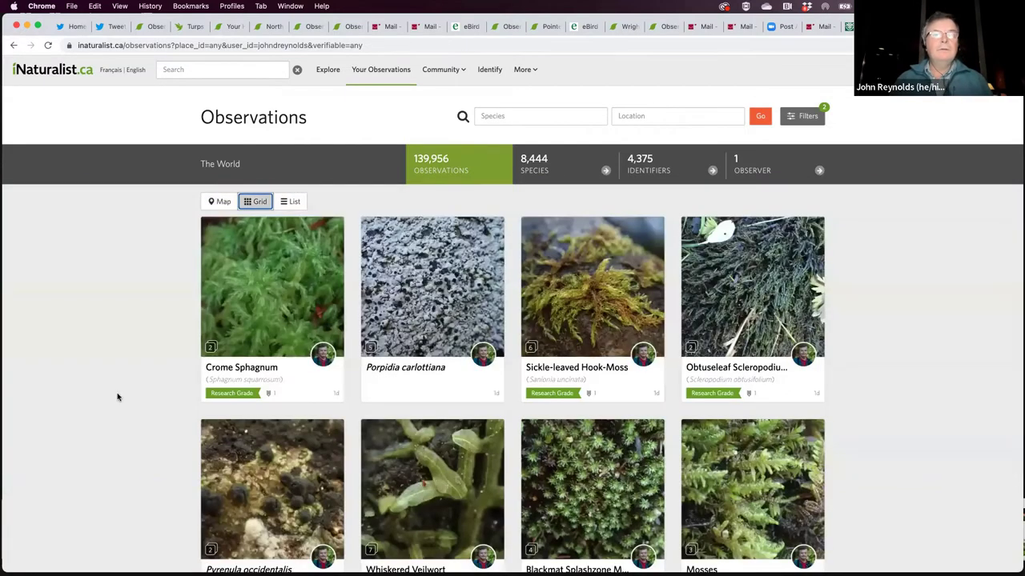
{"action": "scroll", "coordinate": [117, 395], "scroll_direction": "down", "scroll_amount": 1}
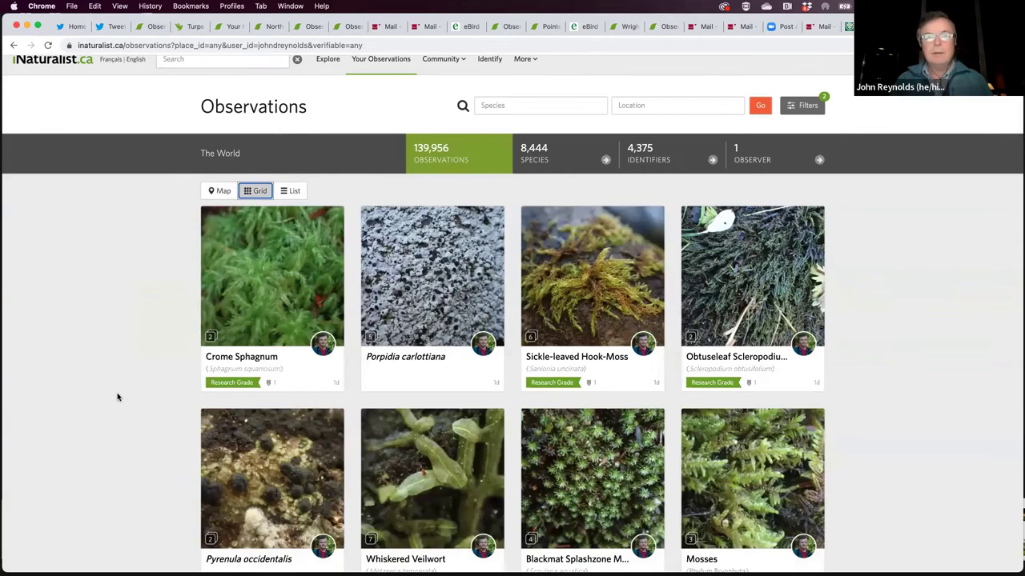
{"action": "scroll", "coordinate": [117, 397], "scroll_direction": "down", "scroll_amount": 3}
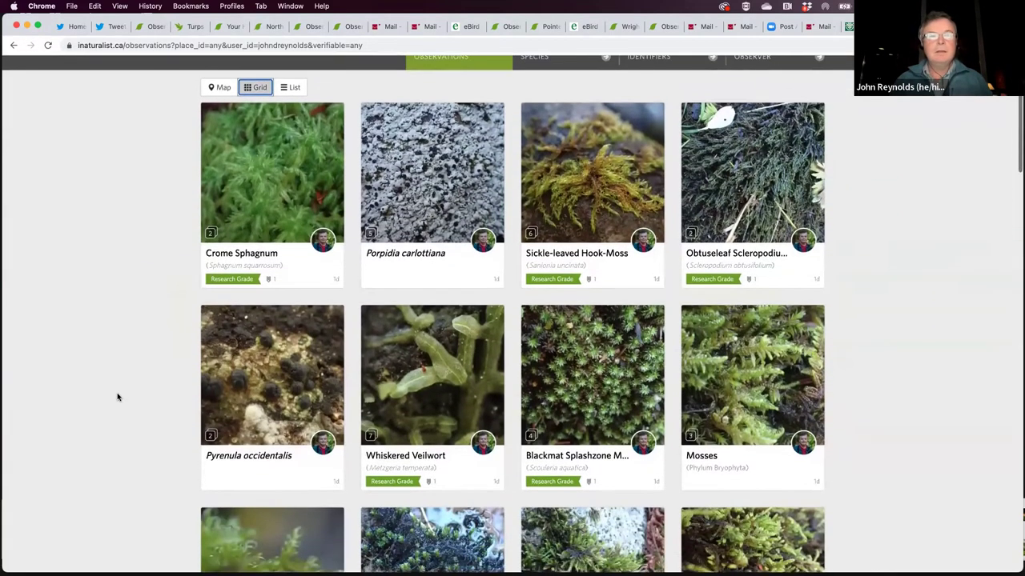
{"action": "scroll", "coordinate": [117, 397], "scroll_direction": "up", "scroll_amount": 3}
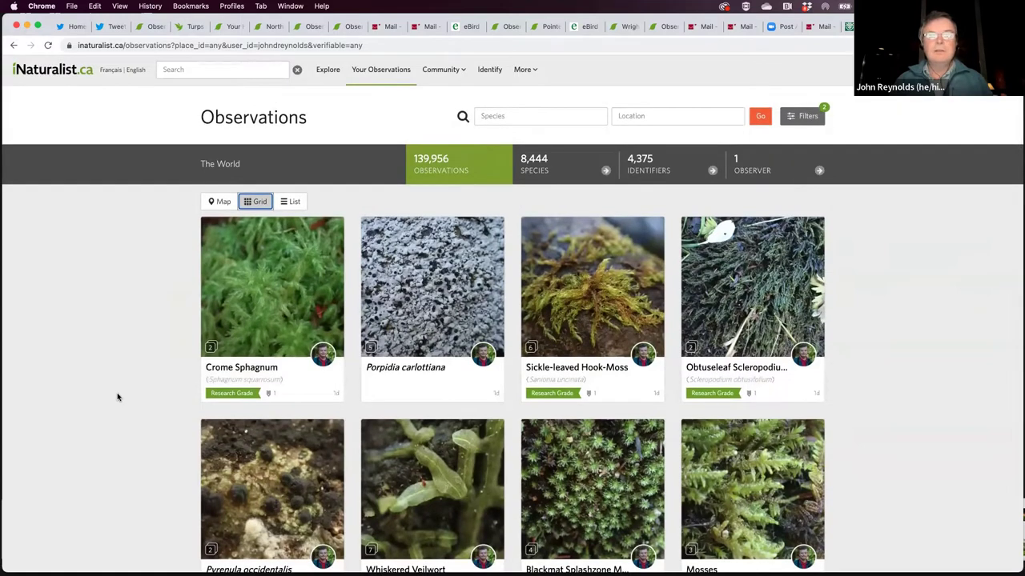
{"action": "scroll", "coordinate": [117, 397], "scroll_direction": "down", "scroll_amount": 3}
{"action": "scroll", "coordinate": [116, 397], "scroll_direction": "up", "scroll_amount": 3}
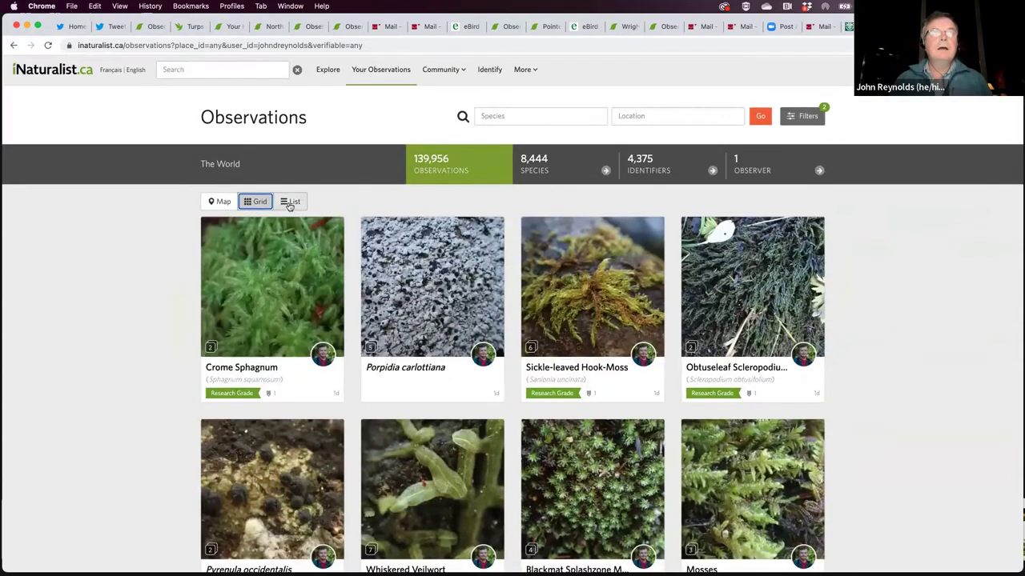
Step: Show your observations as a list and open the Sickle-leaved Hook-Moss record
{"action": "left_click", "coordinate": [291, 203]}
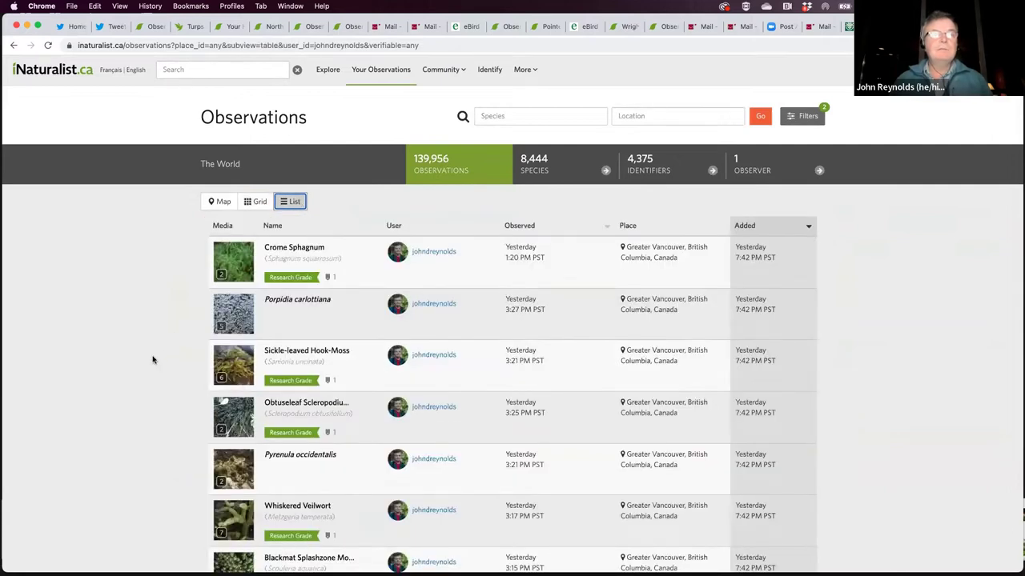
{"action": "scroll", "coordinate": [152, 360], "scroll_direction": "down", "scroll_amount": 2}
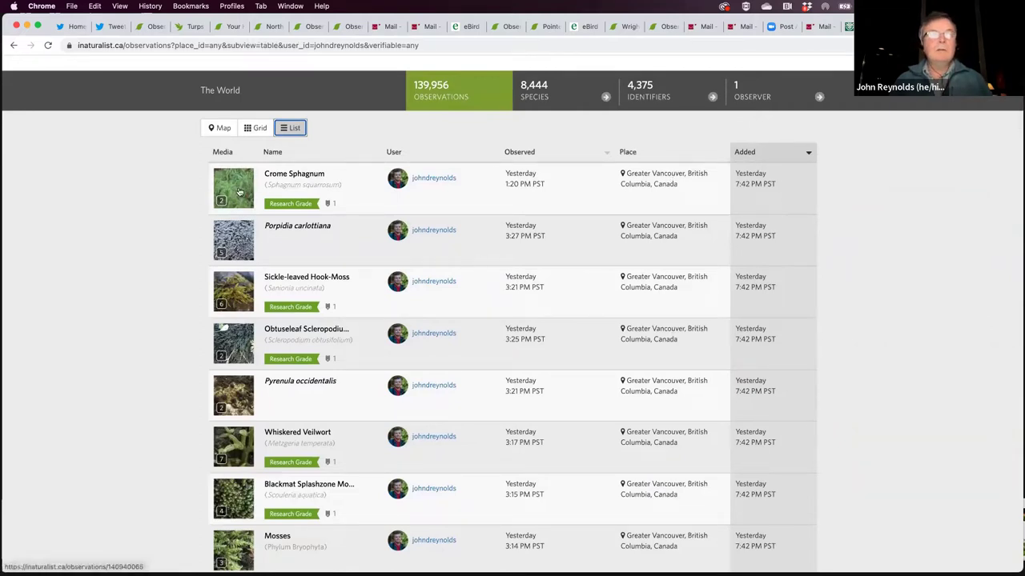
{"action": "left_click", "coordinate": [240, 292]}
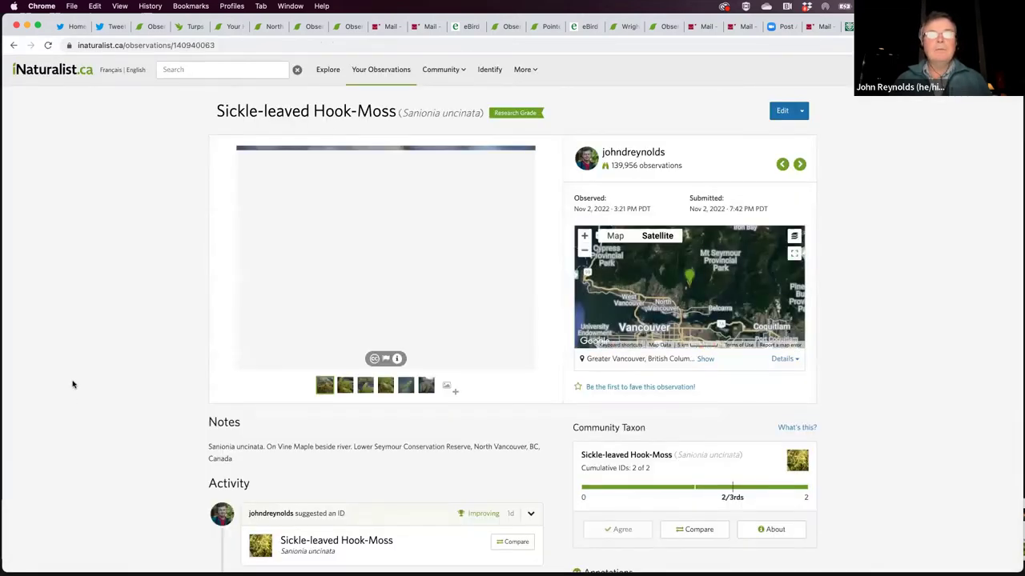
{"action": "scroll", "coordinate": [73, 384], "scroll_direction": "down", "scroll_amount": 1}
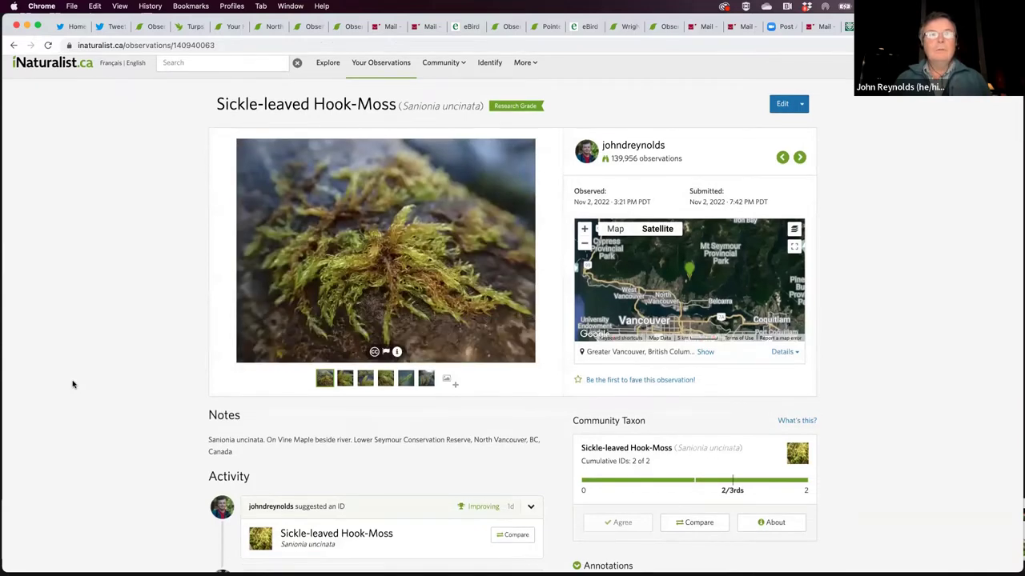
{"action": "scroll", "coordinate": [72, 385], "scroll_direction": "down", "scroll_amount": 1}
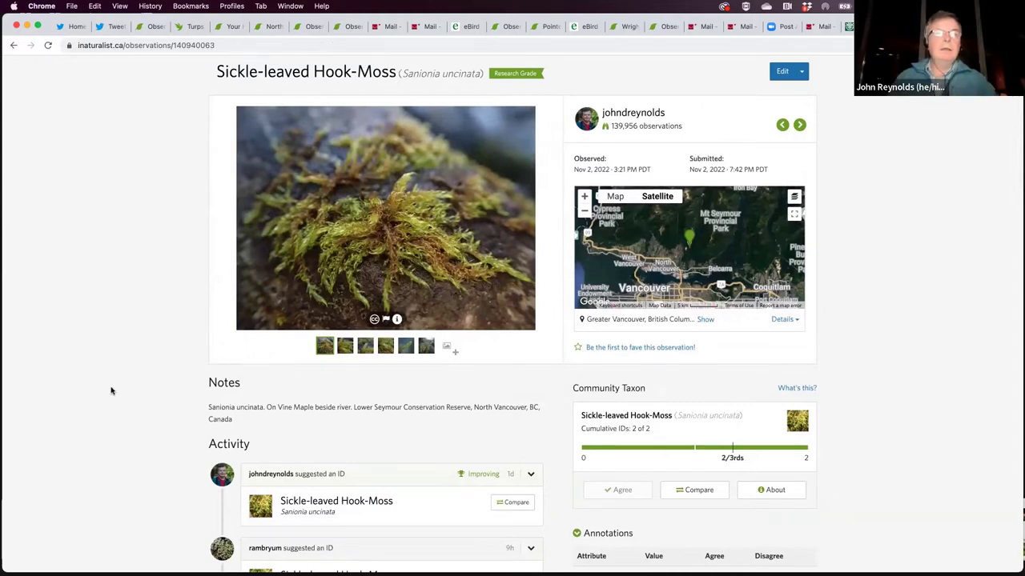
Step: View the other photos of the Sickle-leaved Hook-Moss observation and review its identification activity and research status
{"action": "left_click", "coordinate": [345, 346]}
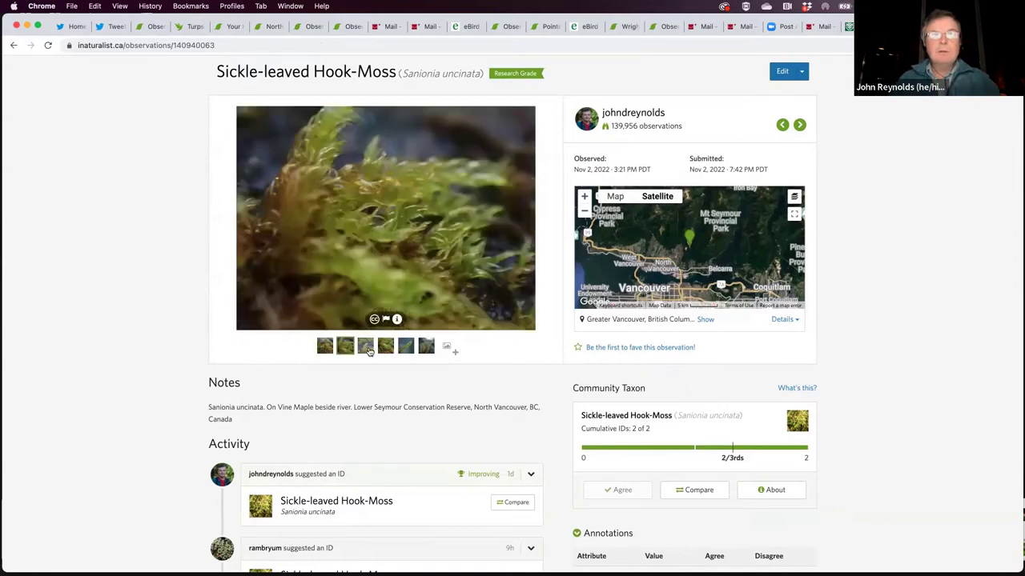
{"action": "left_click", "coordinate": [366, 348]}
{"action": "left_click", "coordinate": [385, 350]}
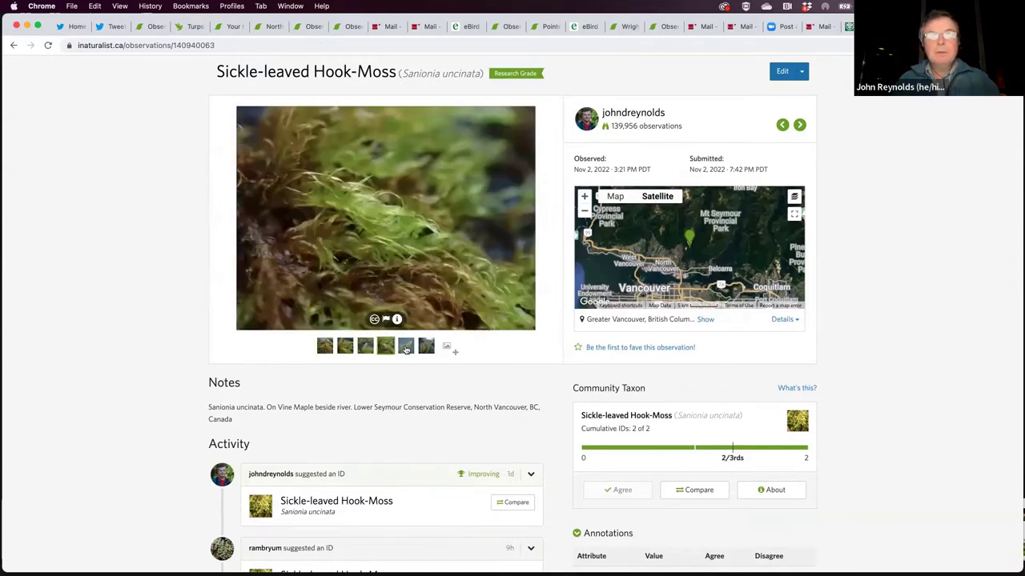
{"action": "left_click", "coordinate": [405, 348]}
{"action": "left_click", "coordinate": [422, 350]}
{"action": "scroll", "coordinate": [163, 360], "scroll_direction": "down", "scroll_amount": 5}
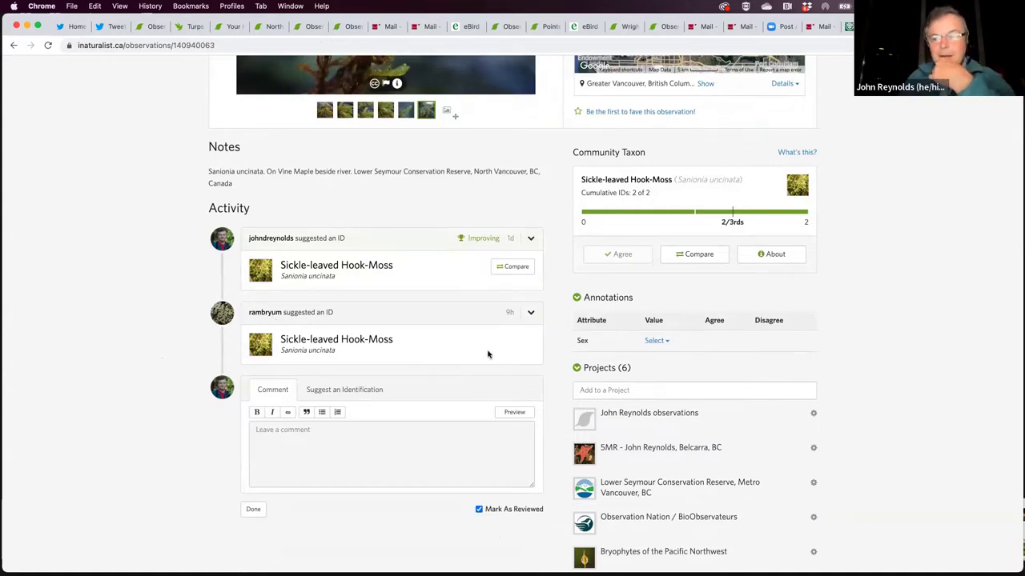
{"action": "scroll", "coordinate": [488, 354], "scroll_direction": "up", "scroll_amount": 5}
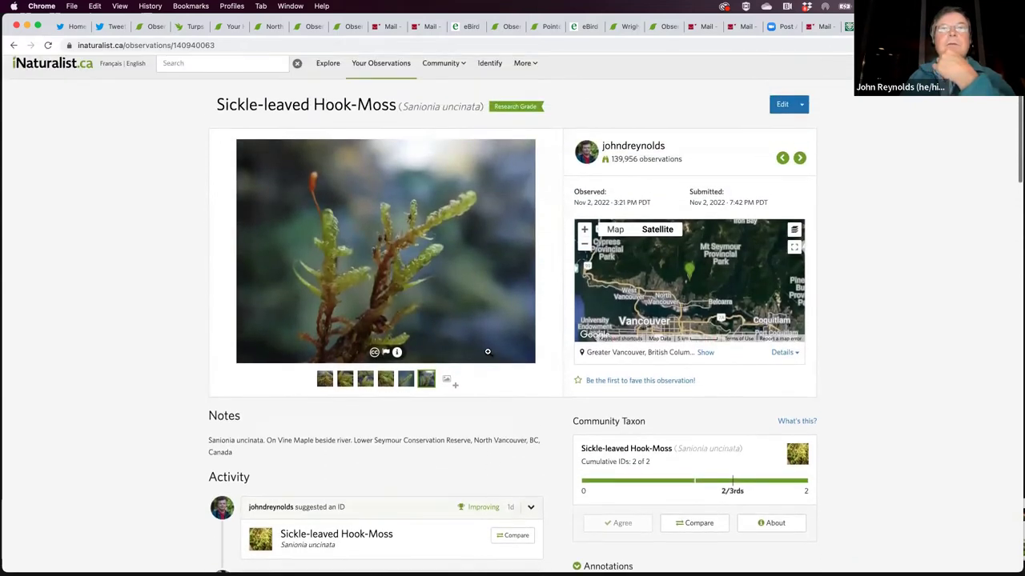
{"action": "mouse_move", "coordinate": [517, 107]}
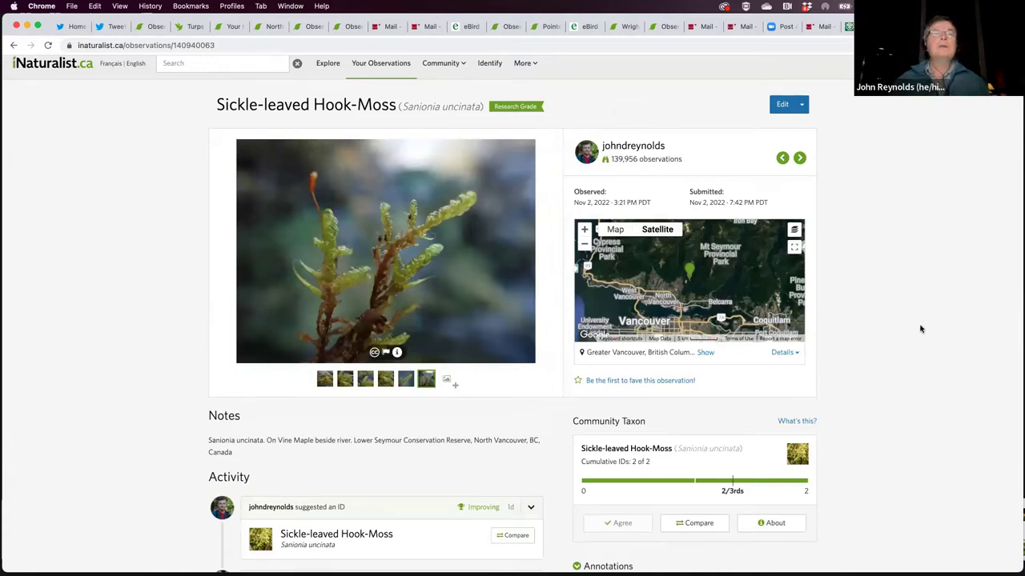
Step: Return to your own observations and filter them to Butterflies (Superfamily Papilionoidea) in Greater Vancouver, BC, Canada
{"action": "left_click", "coordinate": [381, 69]}
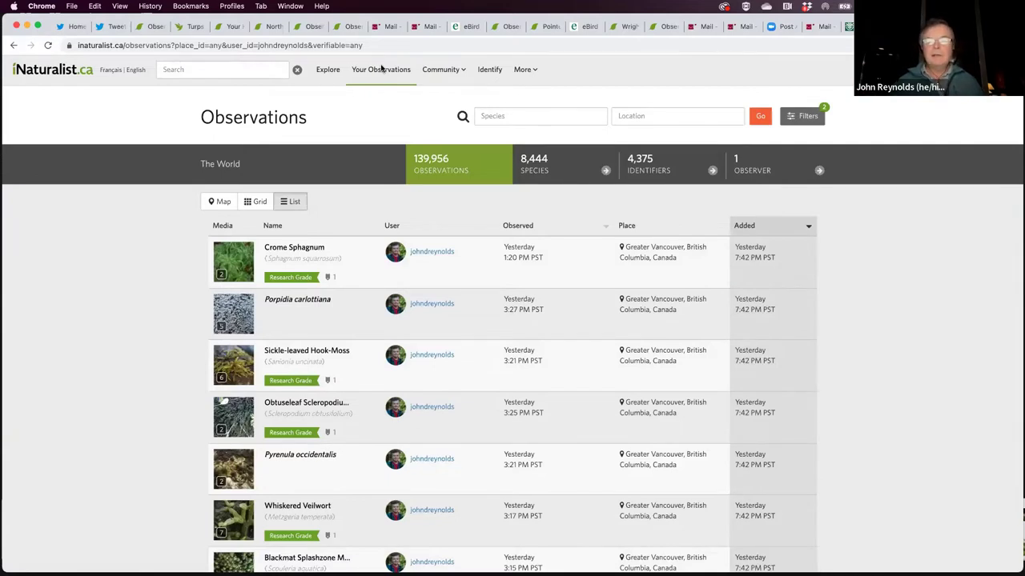
{"action": "left_click", "coordinate": [540, 117]}
{"action": "type", "text": "butterfli"}
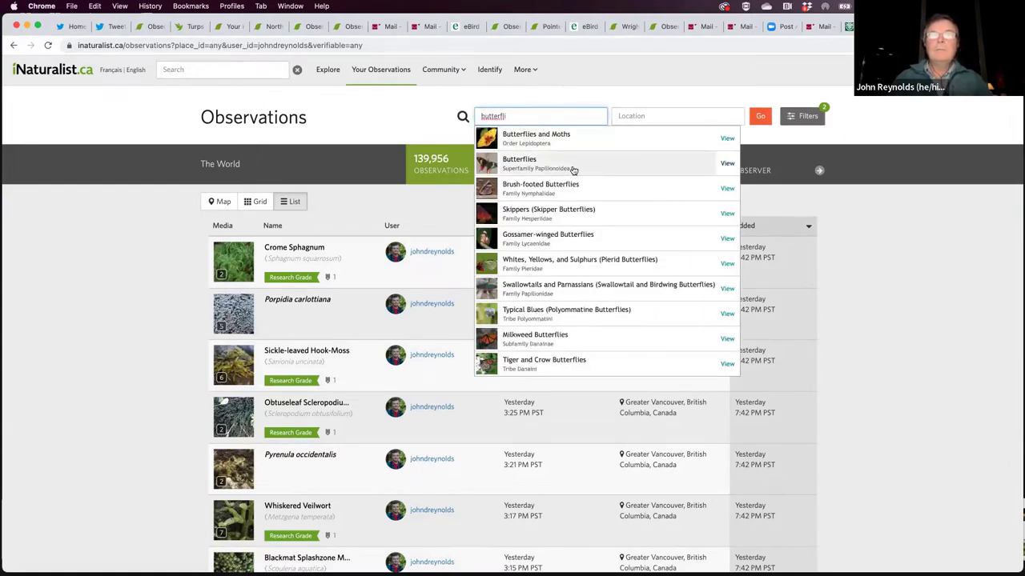
{"action": "left_click", "coordinate": [573, 168]}
{"action": "left_click", "coordinate": [668, 116]}
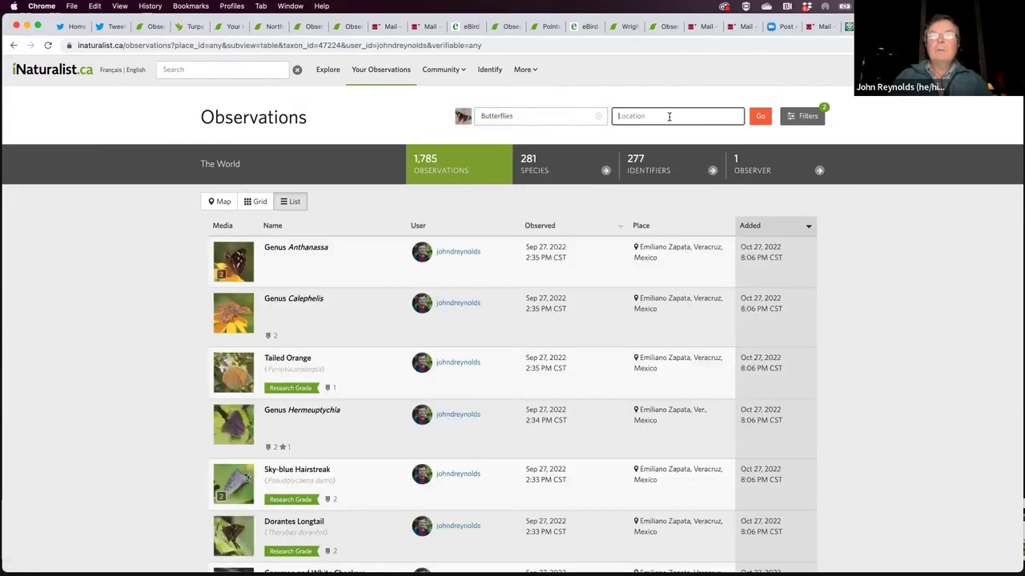
{"action": "type", "text": "greater van"}
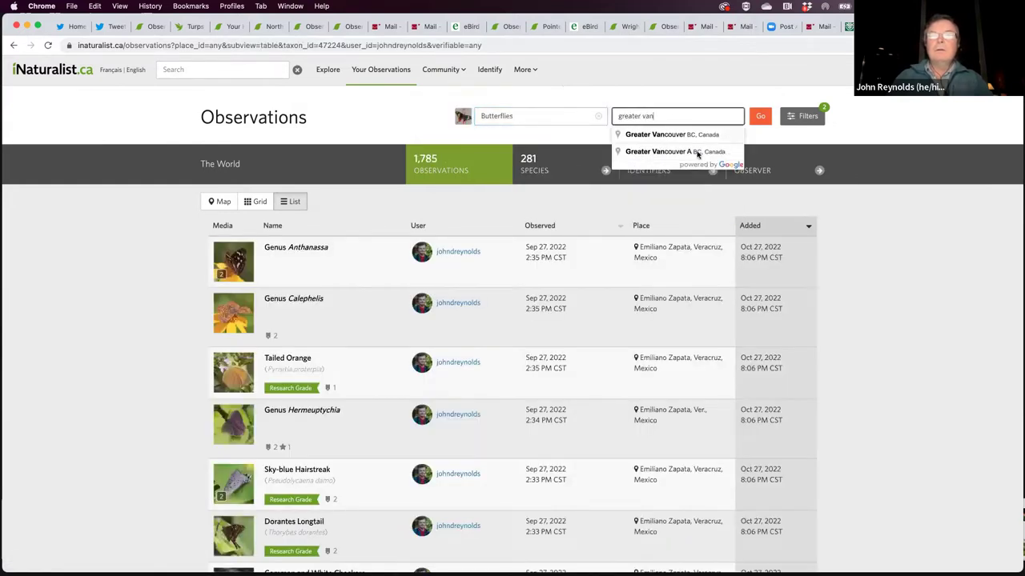
{"action": "left_click", "coordinate": [686, 135]}
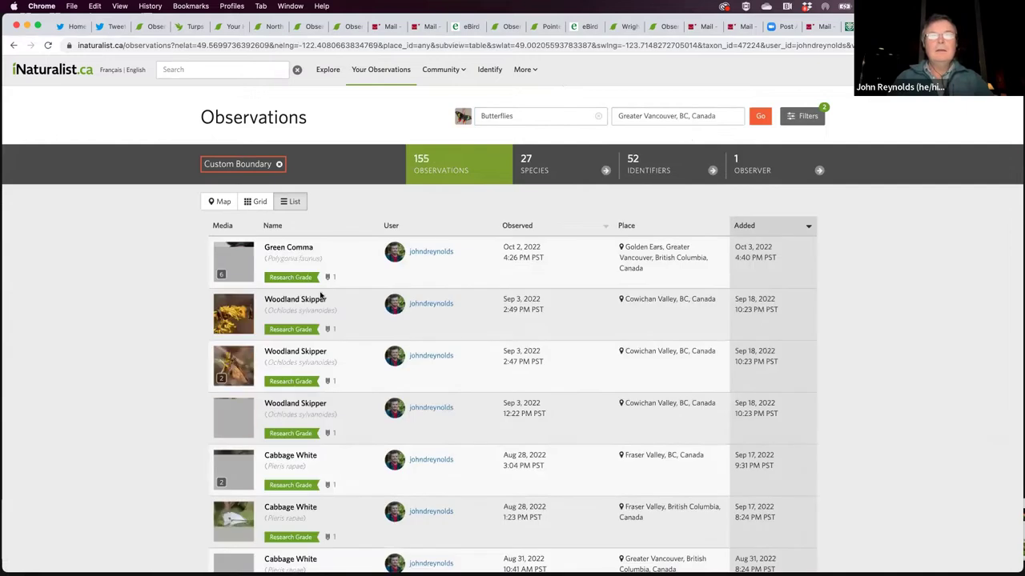
Step: Show the filtered butterfly observations by species and browse the whole species gallery, including the least-observed ones
{"action": "left_click", "coordinate": [574, 168]}
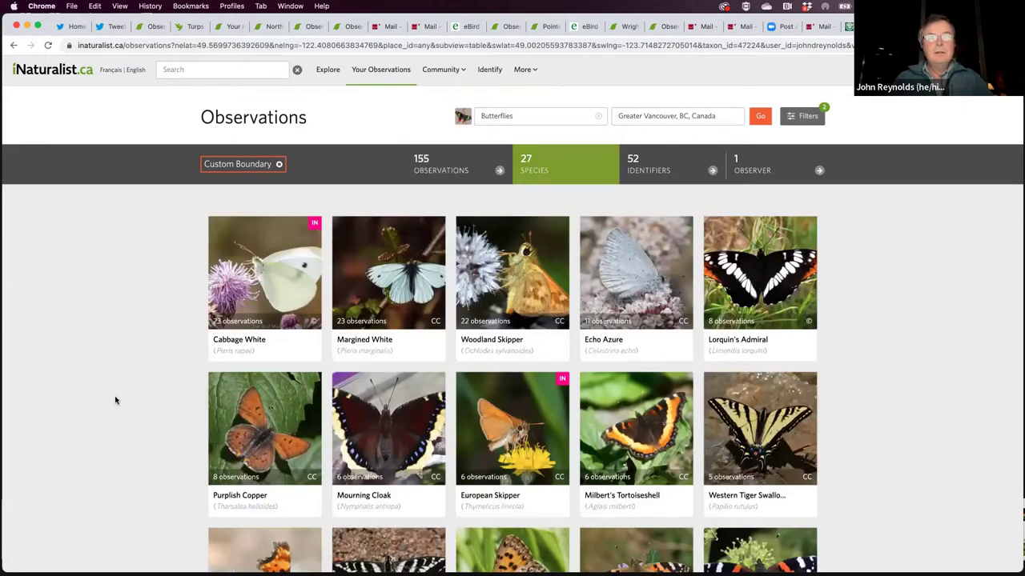
{"action": "scroll", "coordinate": [123, 401], "scroll_direction": "down", "scroll_amount": 2}
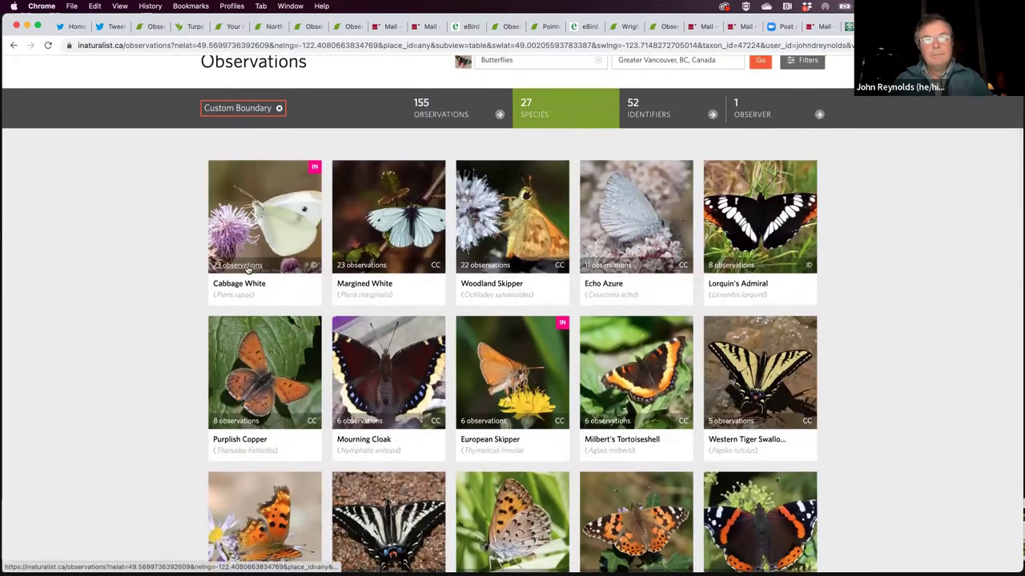
{"action": "scroll", "coordinate": [140, 316], "scroll_direction": "down", "scroll_amount": 5}
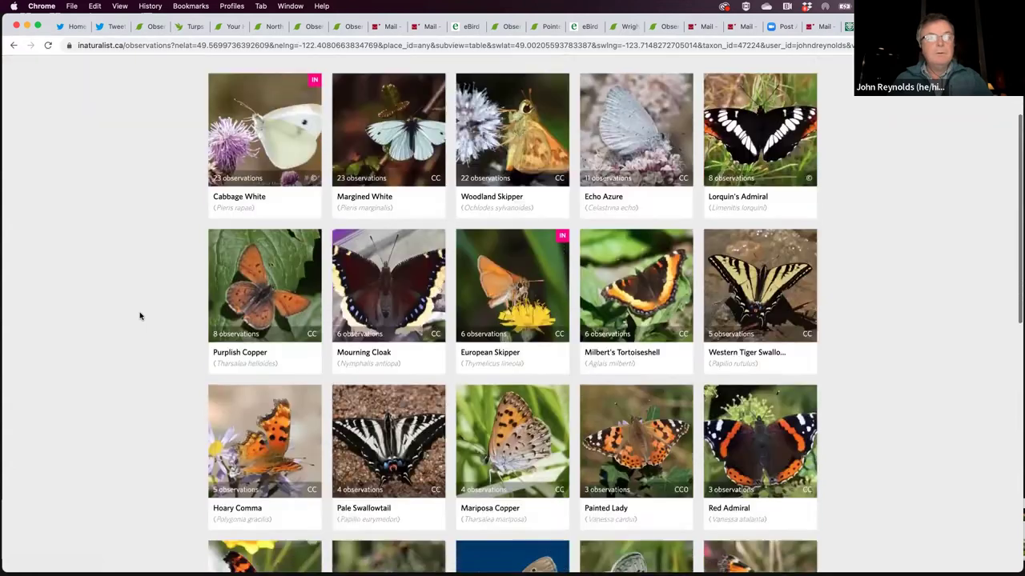
{"action": "scroll", "coordinate": [139, 316], "scroll_direction": "down", "scroll_amount": 10}
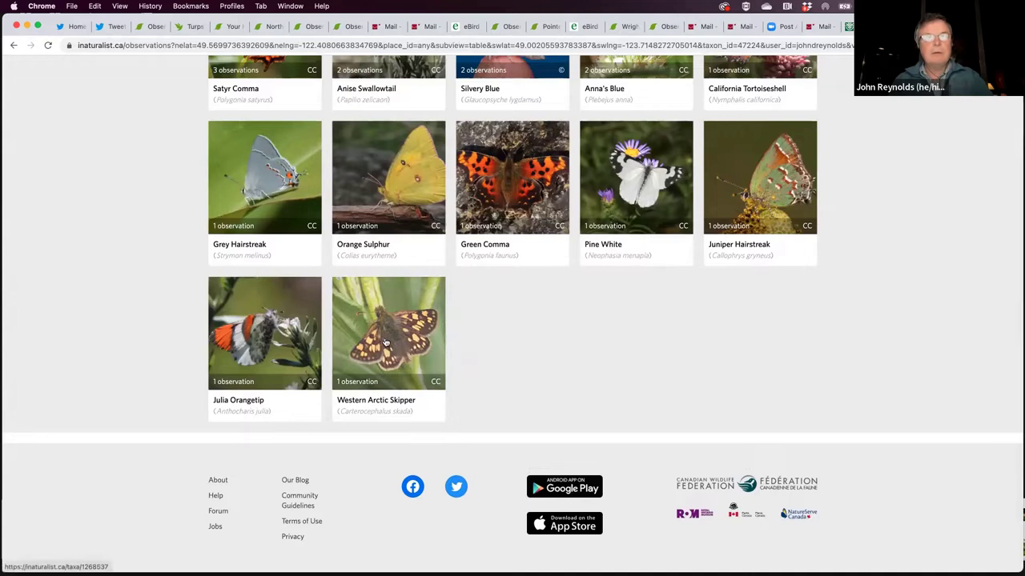
{"action": "scroll", "coordinate": [125, 354], "scroll_direction": "up", "scroll_amount": 1}
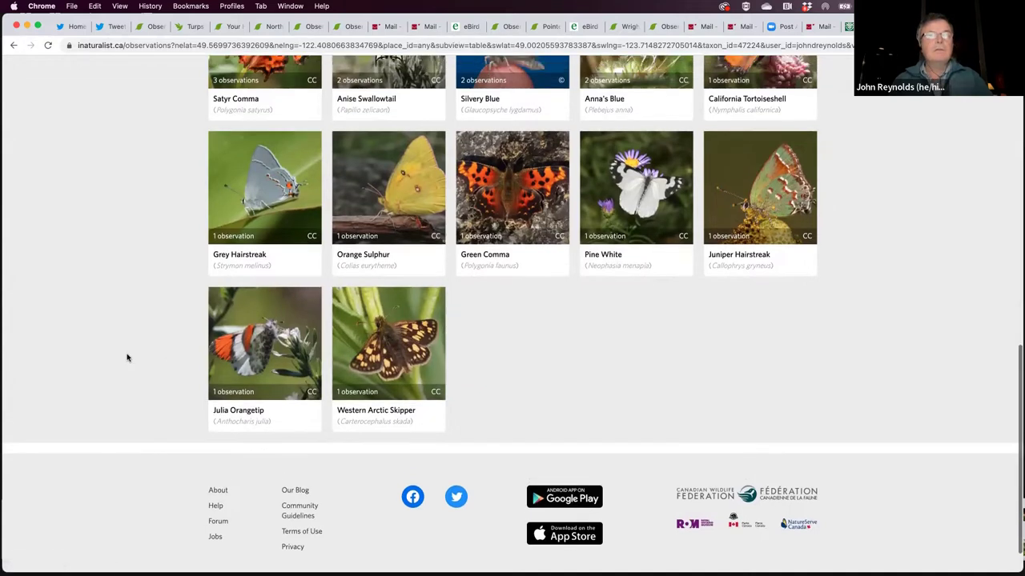
{"action": "scroll", "coordinate": [126, 358], "scroll_direction": "up", "scroll_amount": 5}
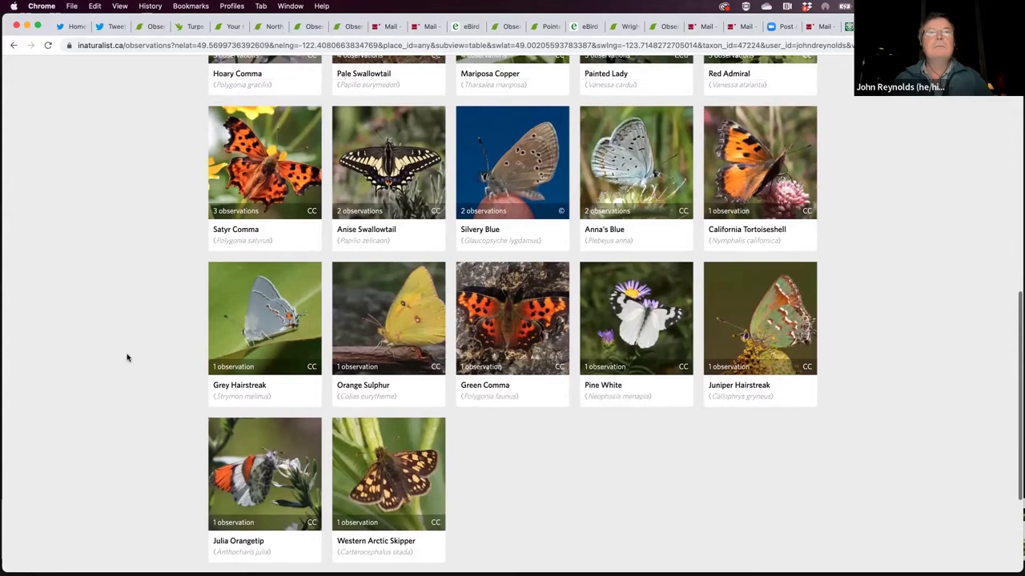
{"action": "scroll", "coordinate": [126, 358], "scroll_direction": "up", "scroll_amount": 2}
{"action": "scroll", "coordinate": [126, 358], "scroll_direction": "down", "scroll_amount": 4}
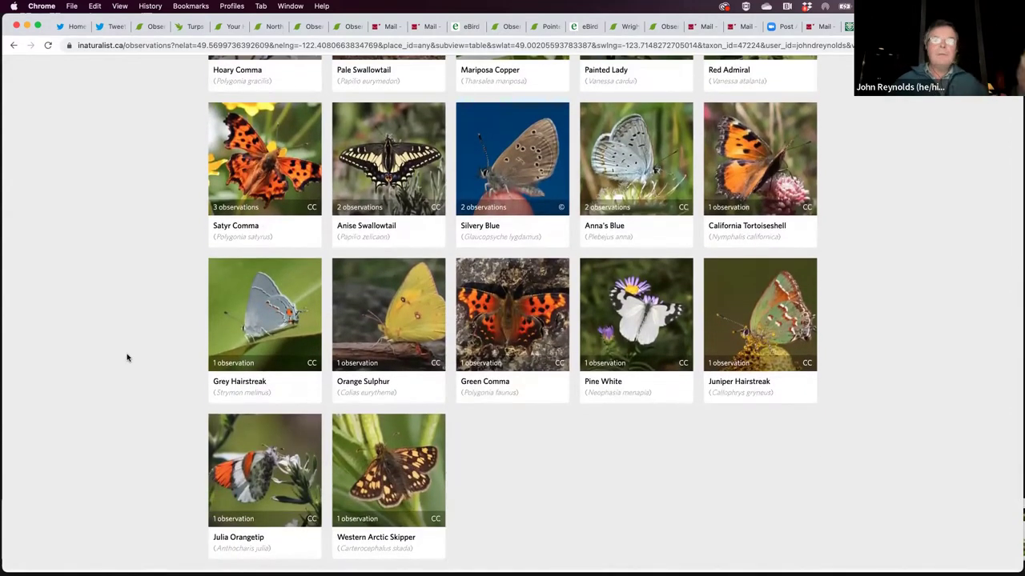
{"action": "scroll", "coordinate": [127, 358], "scroll_direction": "up", "scroll_amount": 5}
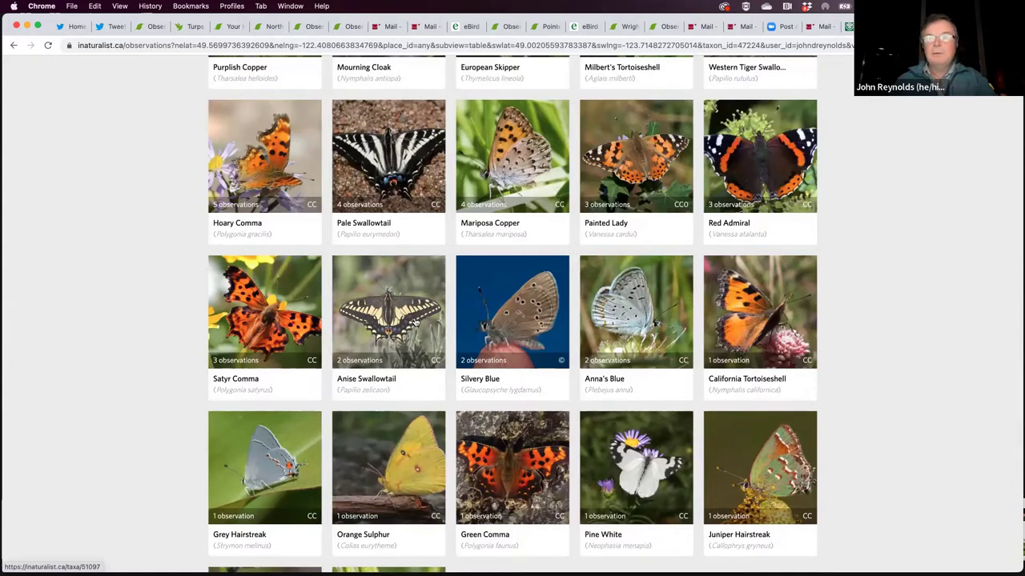
{"action": "scroll", "coordinate": [950, 426], "scroll_direction": "up", "scroll_amount": 5}
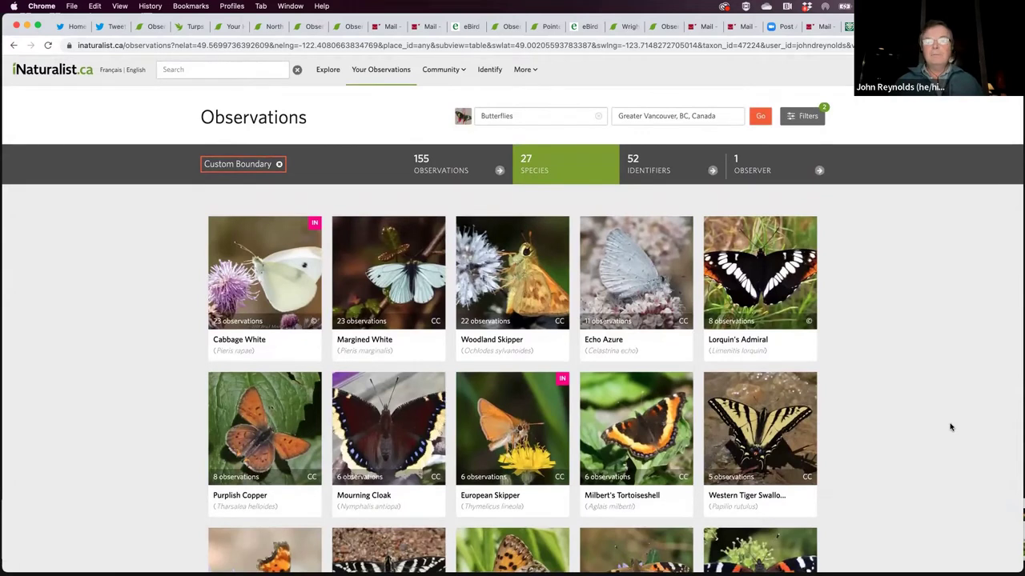
Step: Replace the Butterflies filter with Birds (Class Aves), keeping Greater Vancouver, and browse the bird species
{"action": "left_click", "coordinate": [598, 116]}
{"action": "left_click", "coordinate": [560, 116]}
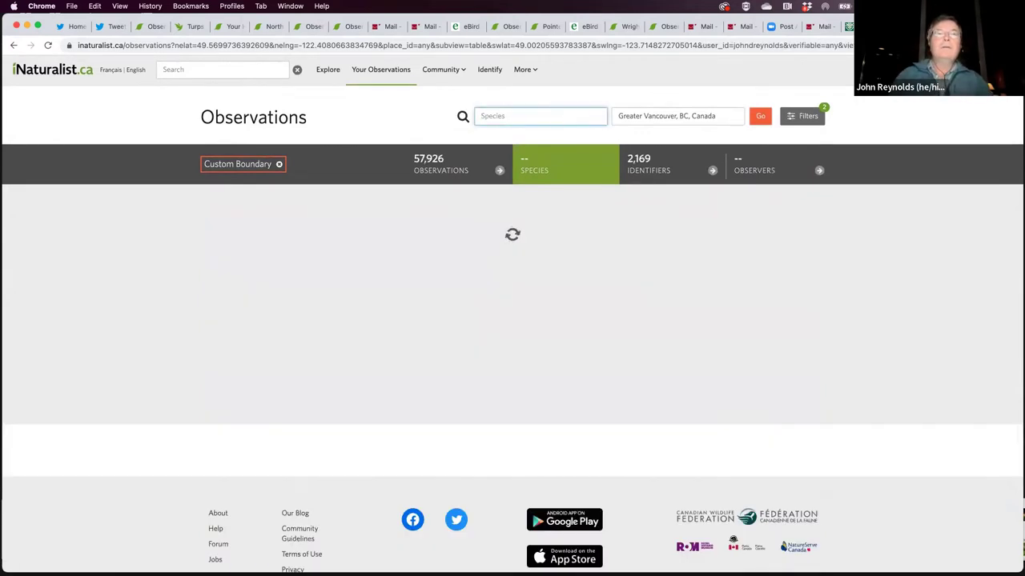
{"action": "type", "text": "birds"}
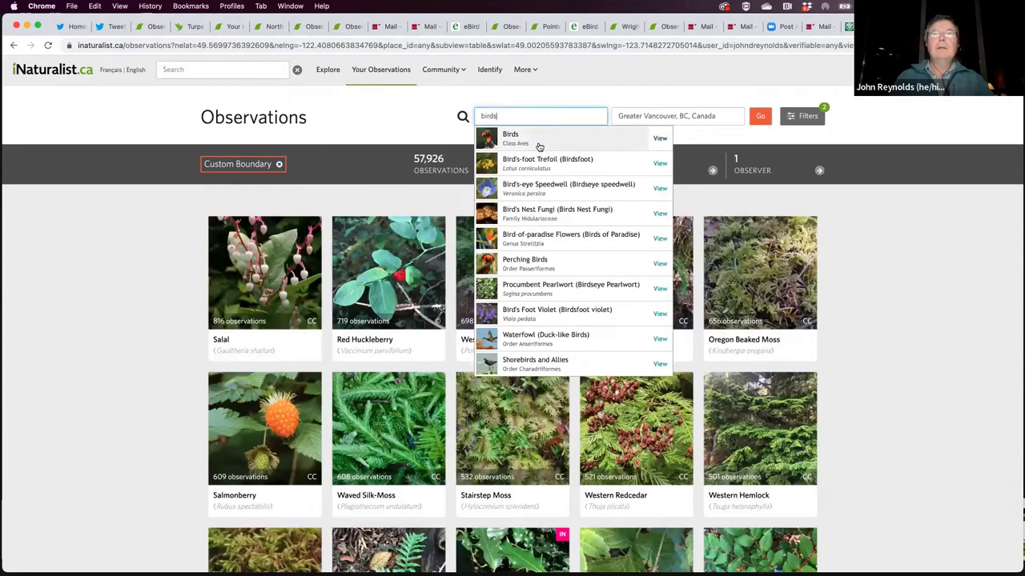
{"action": "left_click", "coordinate": [537, 138]}
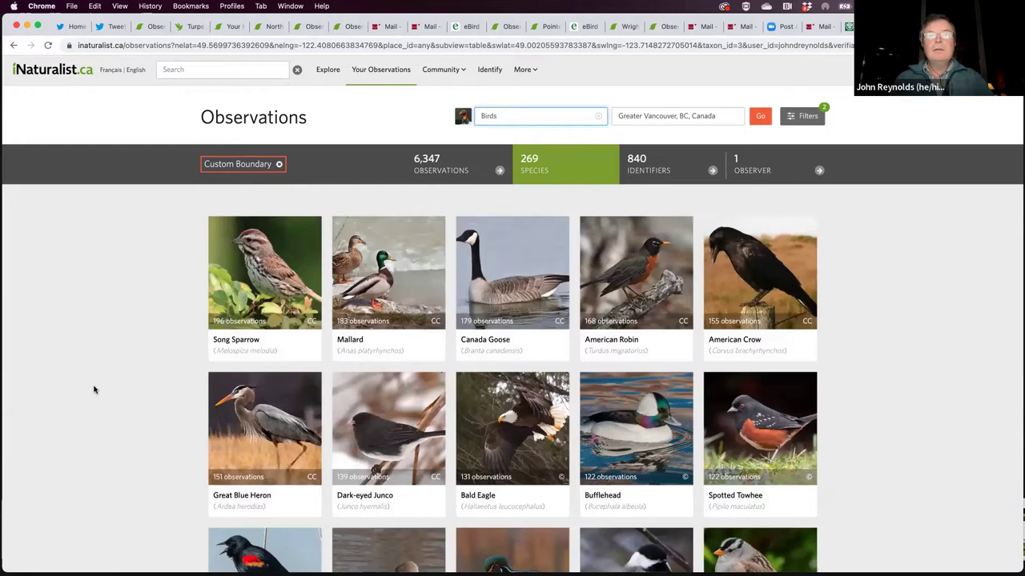
{"action": "scroll", "coordinate": [93, 390], "scroll_direction": "down", "scroll_amount": 1}
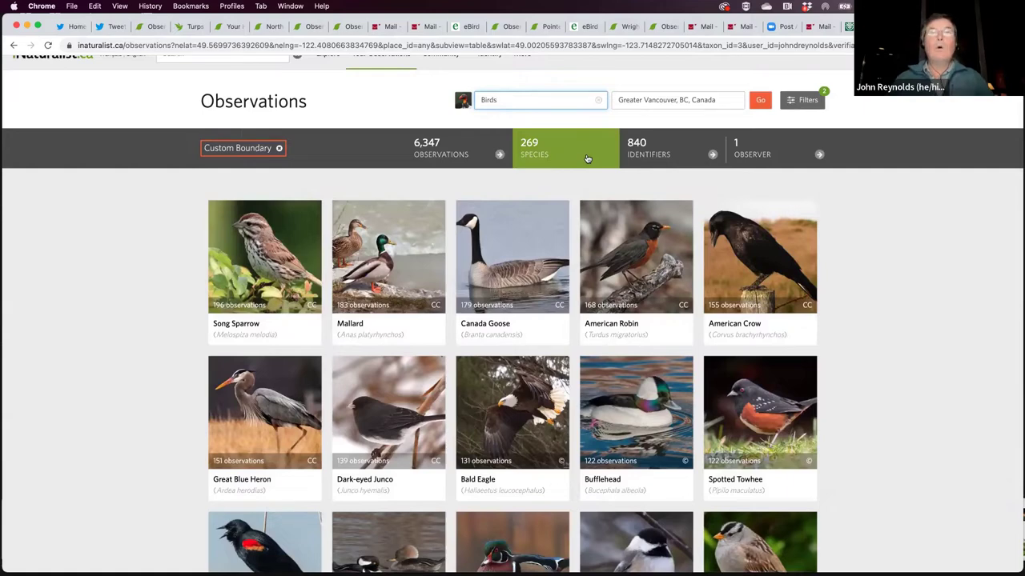
{"action": "scroll", "coordinate": [484, 376], "scroll_direction": "down", "scroll_amount": 6}
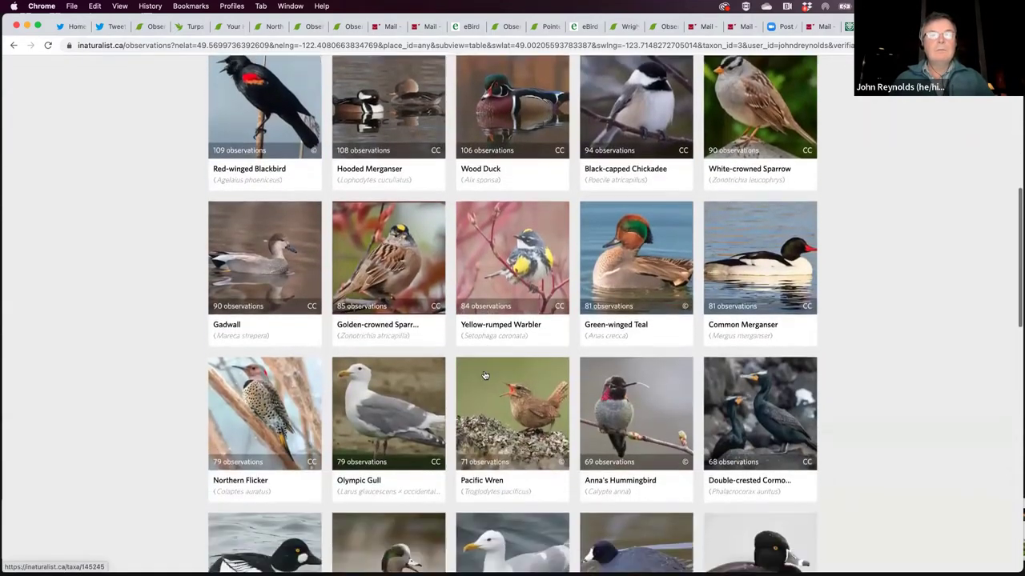
{"action": "scroll", "coordinate": [484, 376], "scroll_direction": "up", "scroll_amount": 6}
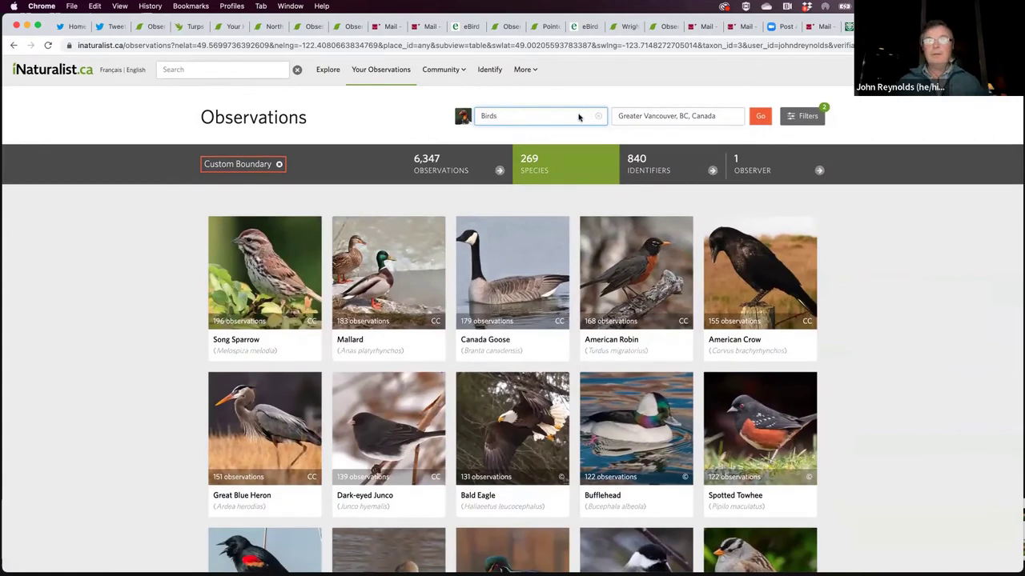
Step: Go to the community projects and search them for "colony farm"
{"action": "mouse_move", "coordinate": [436, 69]}
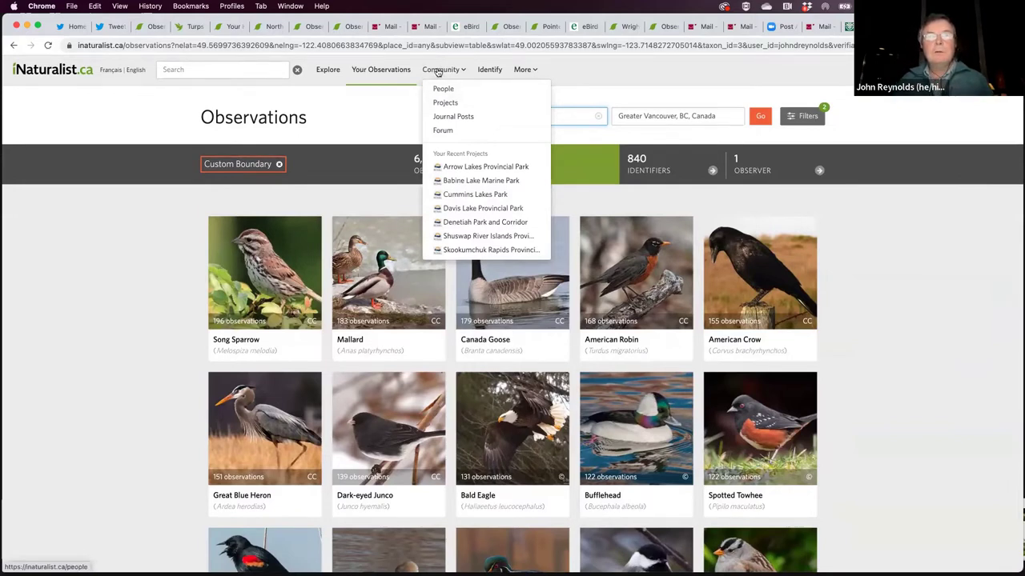
{"action": "left_click", "coordinate": [453, 104]}
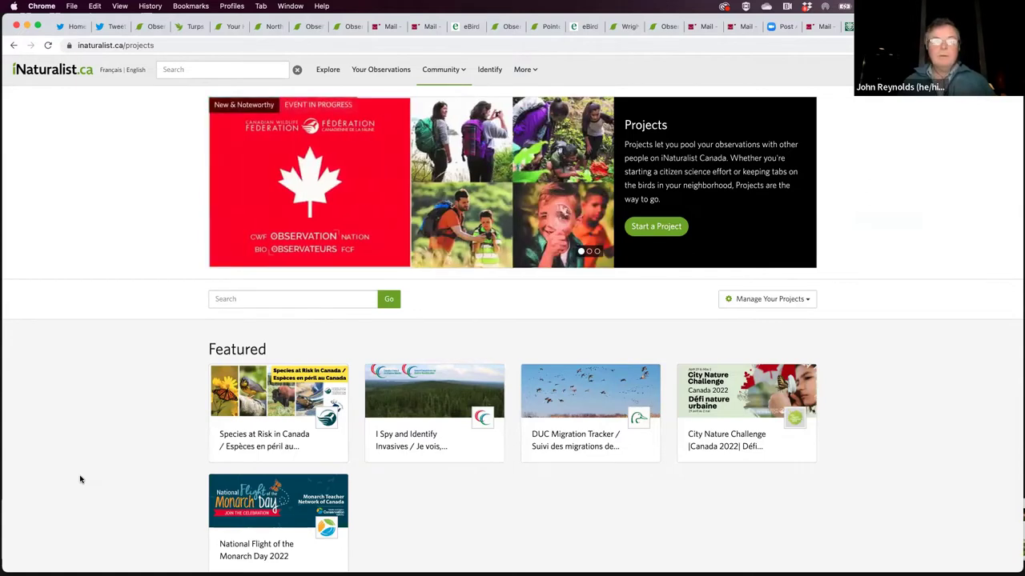
{"action": "left_click", "coordinate": [290, 299]}
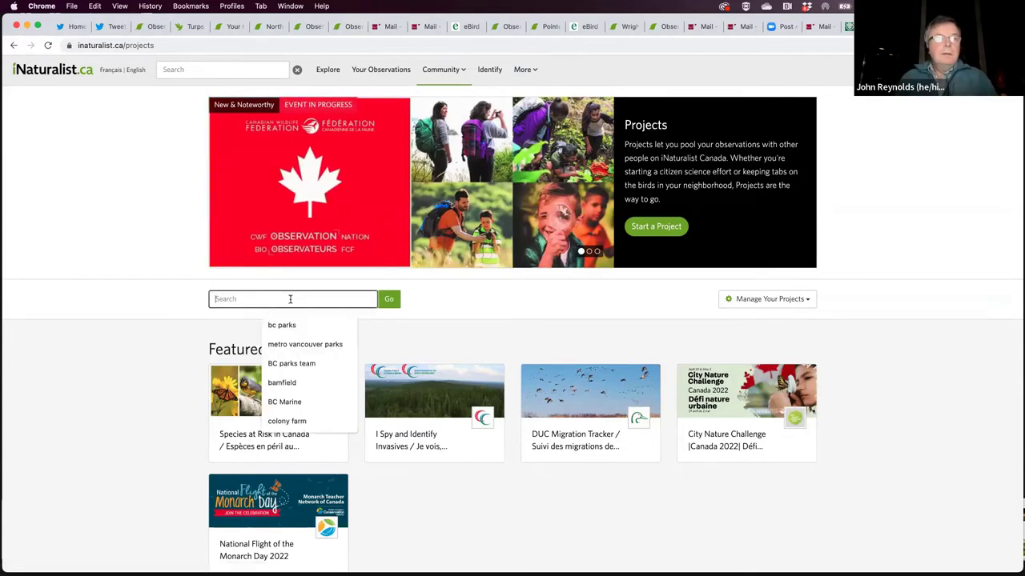
{"action": "type", "text": "colony farm"}
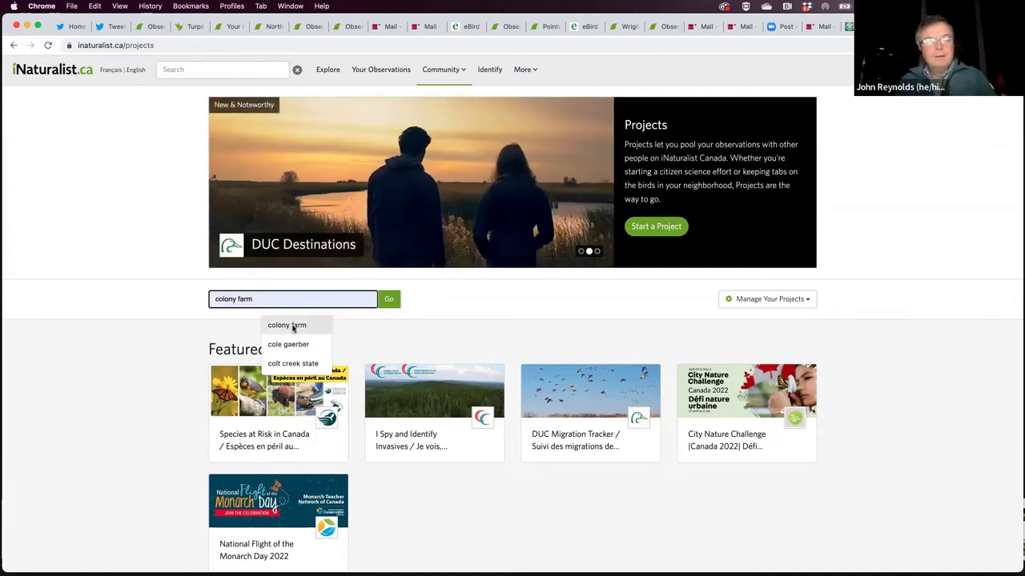
{"action": "left_click", "coordinate": [293, 327]}
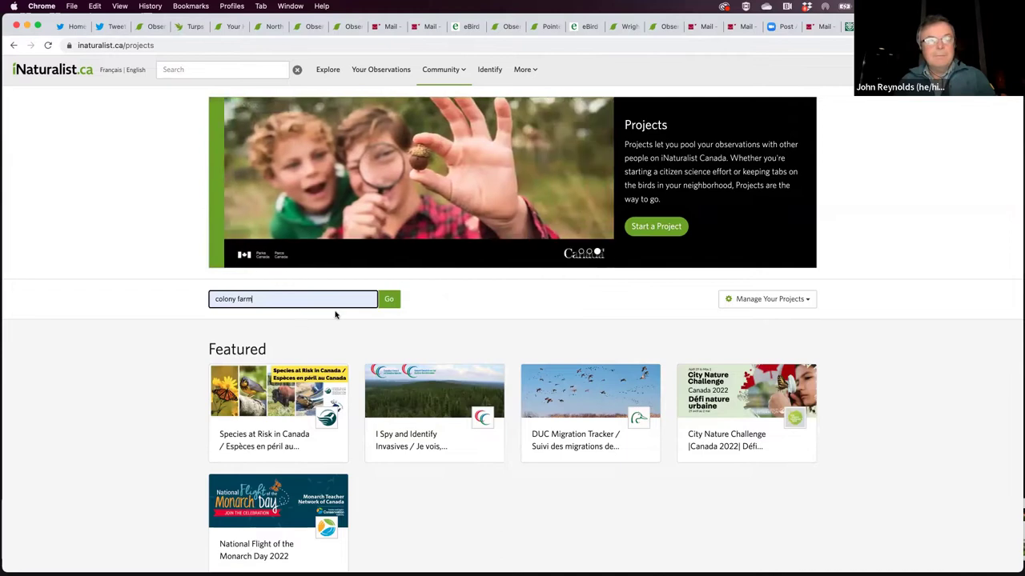
{"action": "left_click", "coordinate": [389, 300]}
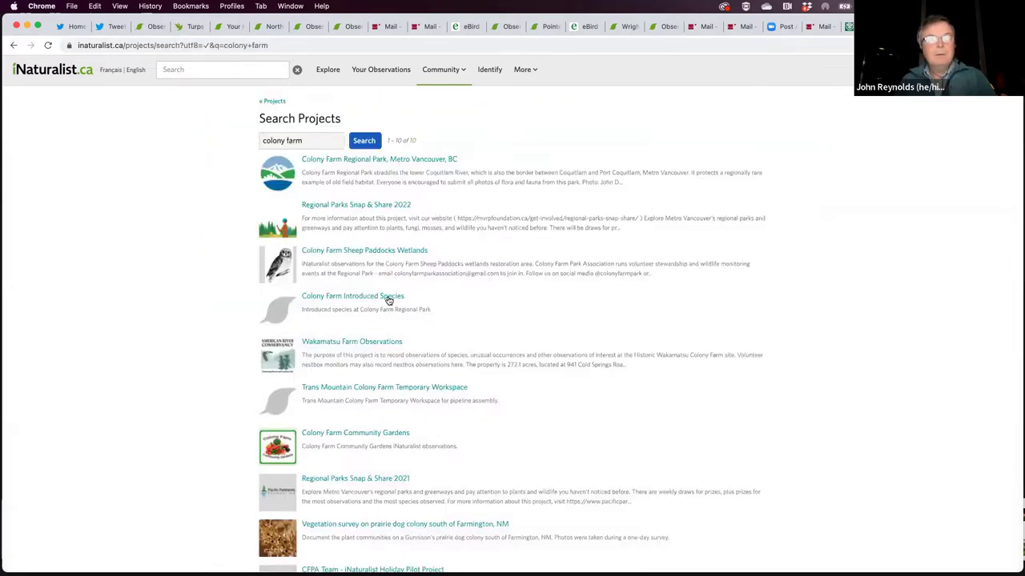
Step: Open the Colony Farm Regional Park, Metro Vancouver, BC project and review its recent observations, rankings, requirements and observation map
{"action": "left_click", "coordinate": [354, 163]}
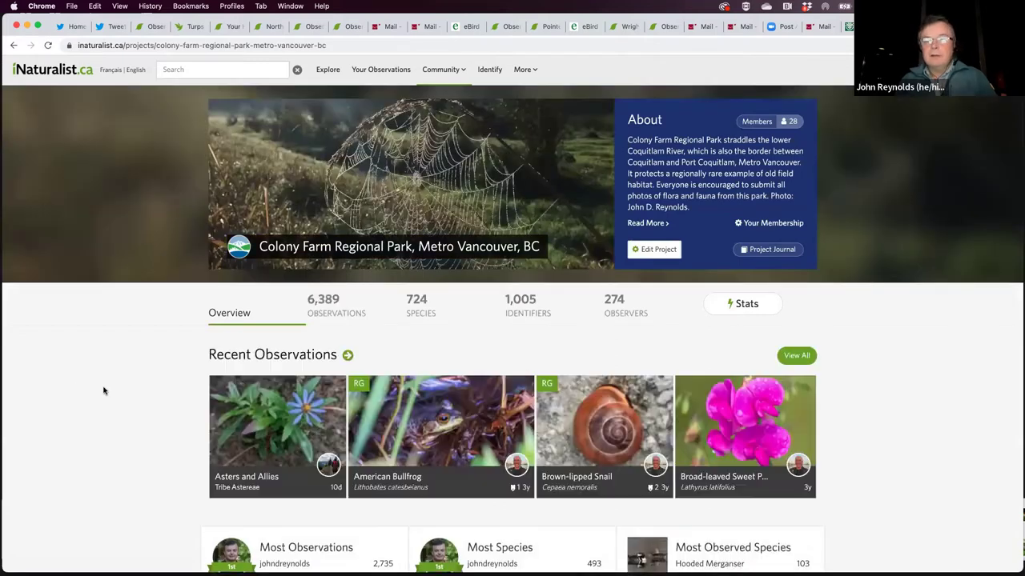
{"action": "scroll", "coordinate": [103, 391], "scroll_direction": "down", "scroll_amount": 10}
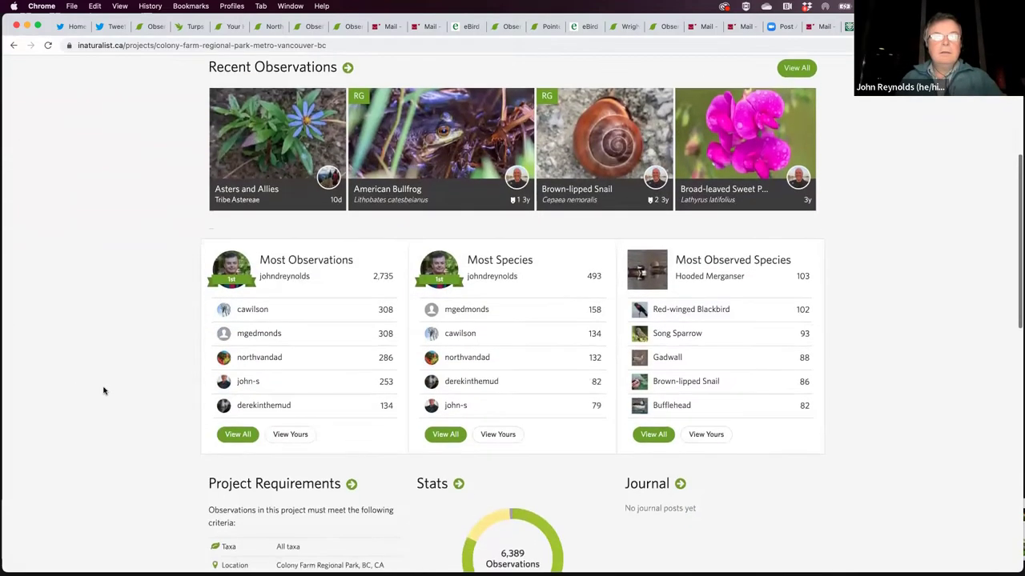
{"action": "scroll", "coordinate": [103, 391], "scroll_direction": "down", "scroll_amount": 4}
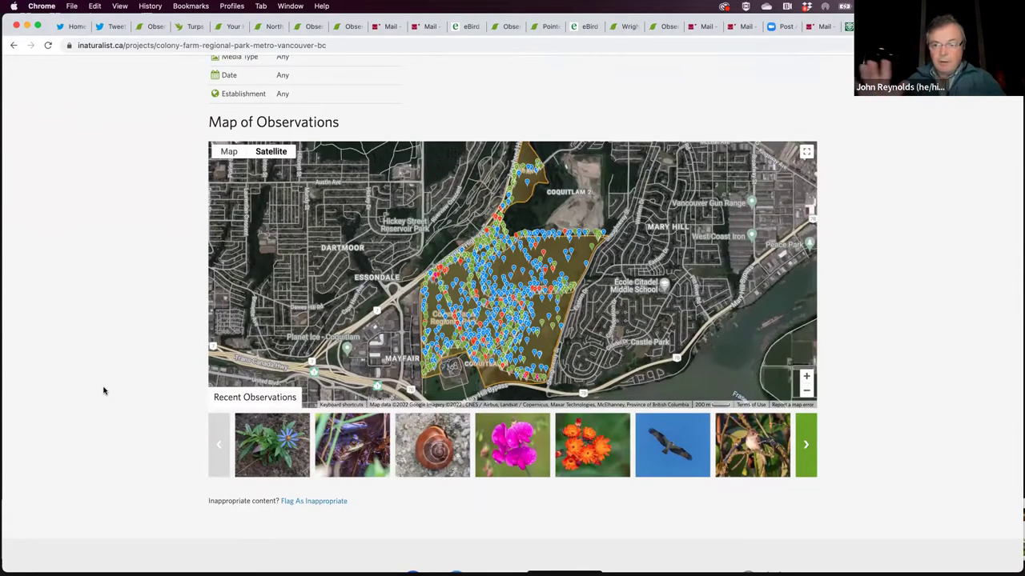
{"action": "scroll", "coordinate": [103, 391], "scroll_direction": "up", "scroll_amount": 1}
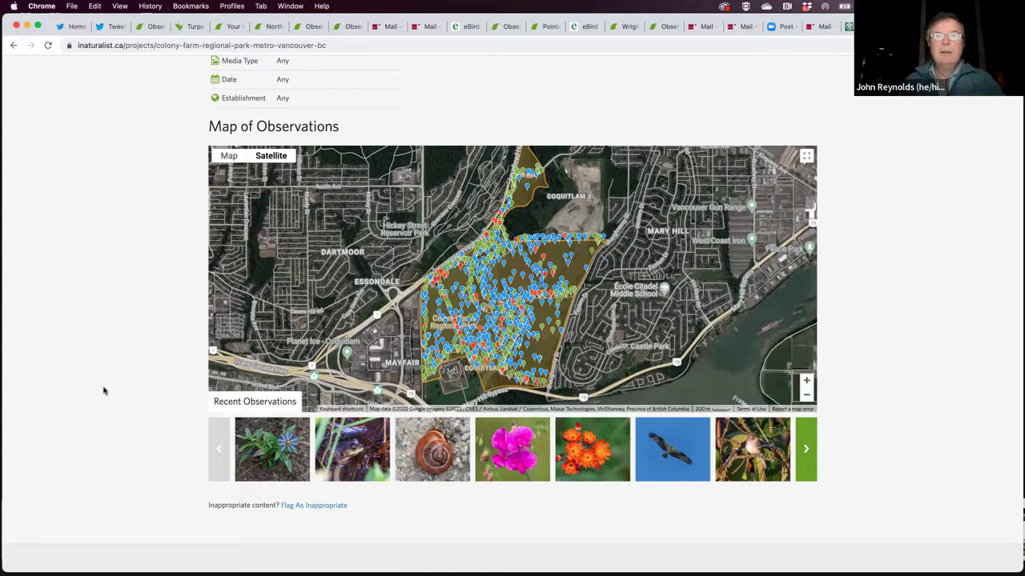
{"action": "scroll", "coordinate": [103, 391], "scroll_direction": "down", "scroll_amount": 1}
{"action": "scroll", "coordinate": [103, 391], "scroll_direction": "up", "scroll_amount": 2}
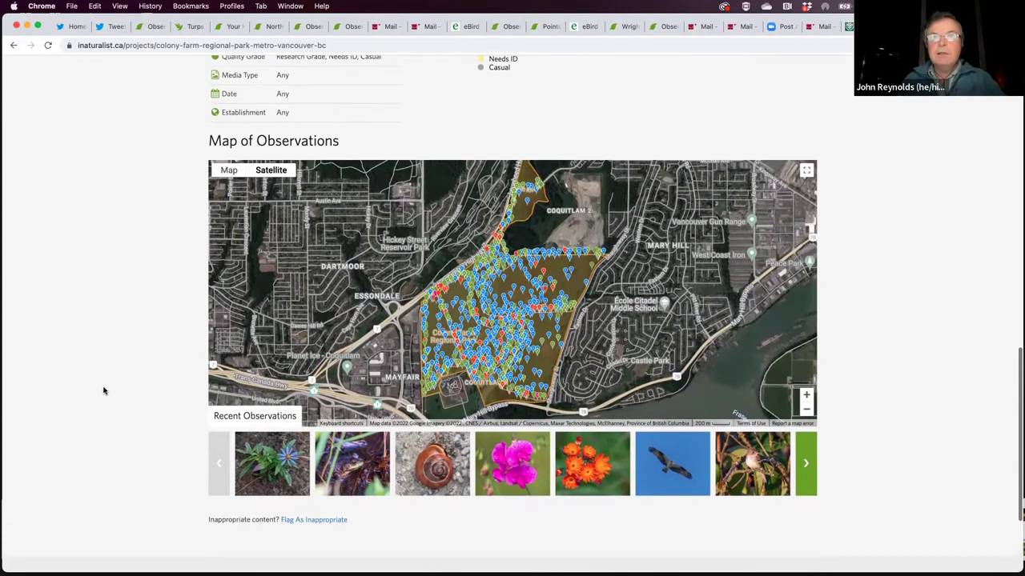
Step: Enlarge the project's observation map around the Coquitlam River trails and show the summary of the Clivina collaris record
{"action": "left_click", "coordinate": [807, 394]}
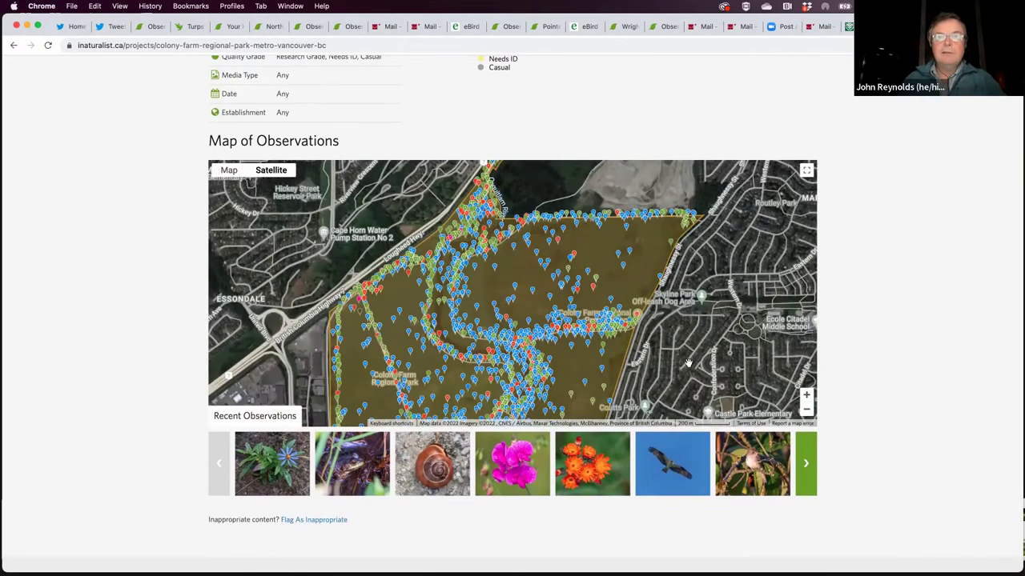
{"action": "scroll", "coordinate": [688, 364], "scroll_direction": "down", "scroll_amount": 3}
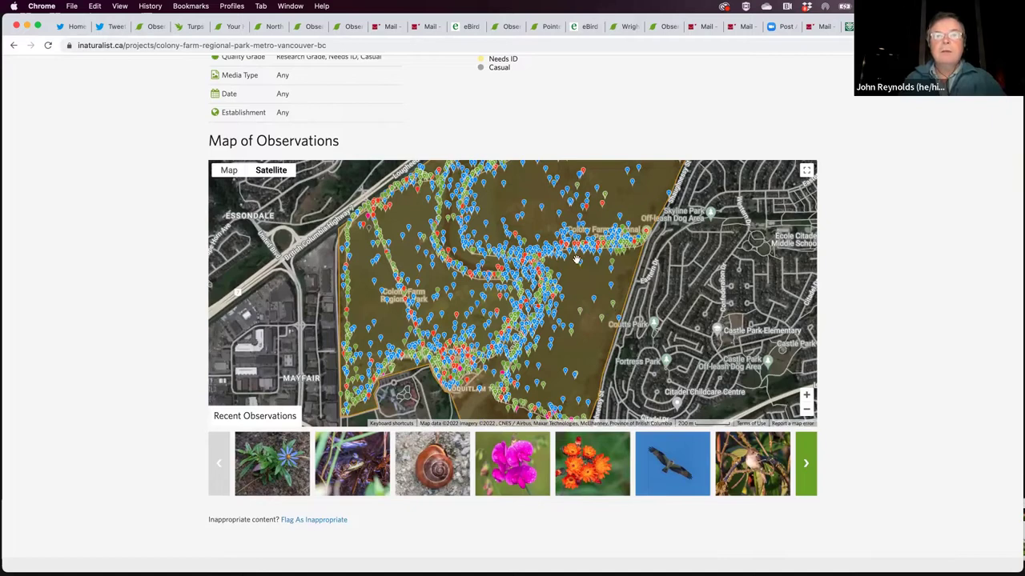
{"action": "left_click", "coordinate": [807, 396]}
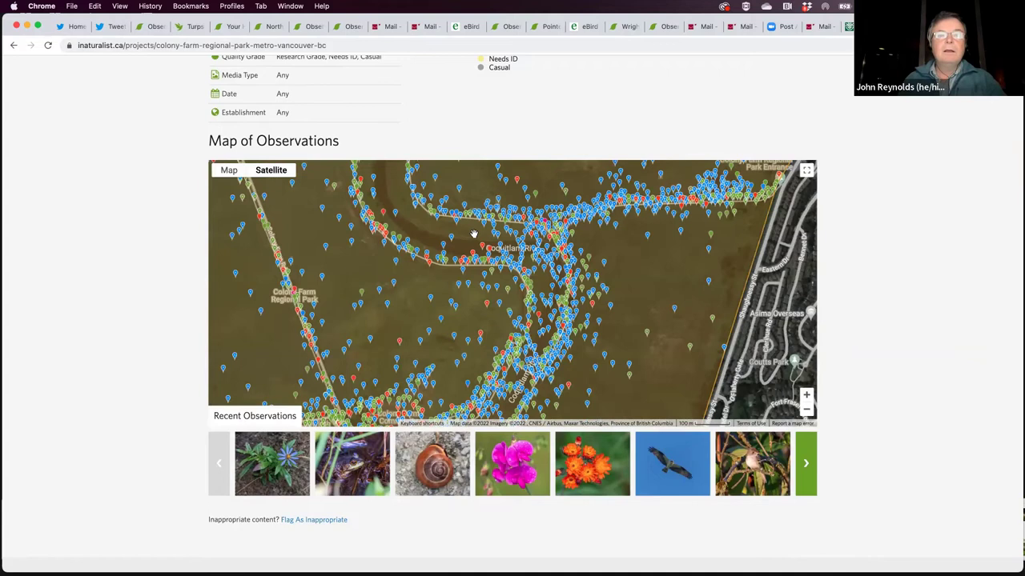
{"action": "left_click", "coordinate": [539, 318]}
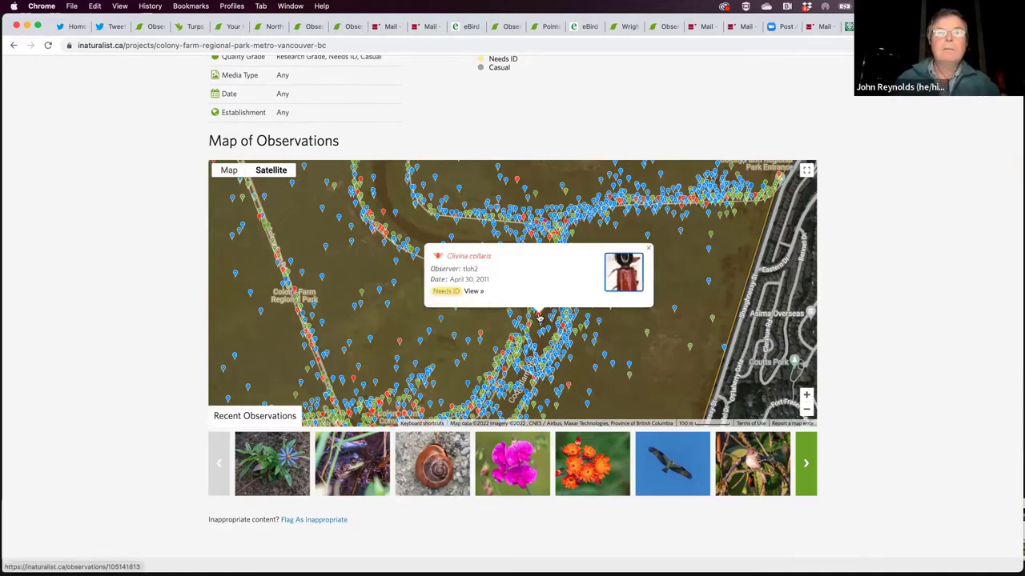
Step: Open the full Clivina collaris observation from the map and review its photo, notes, activity and annotations
{"action": "left_click", "coordinate": [473, 292]}
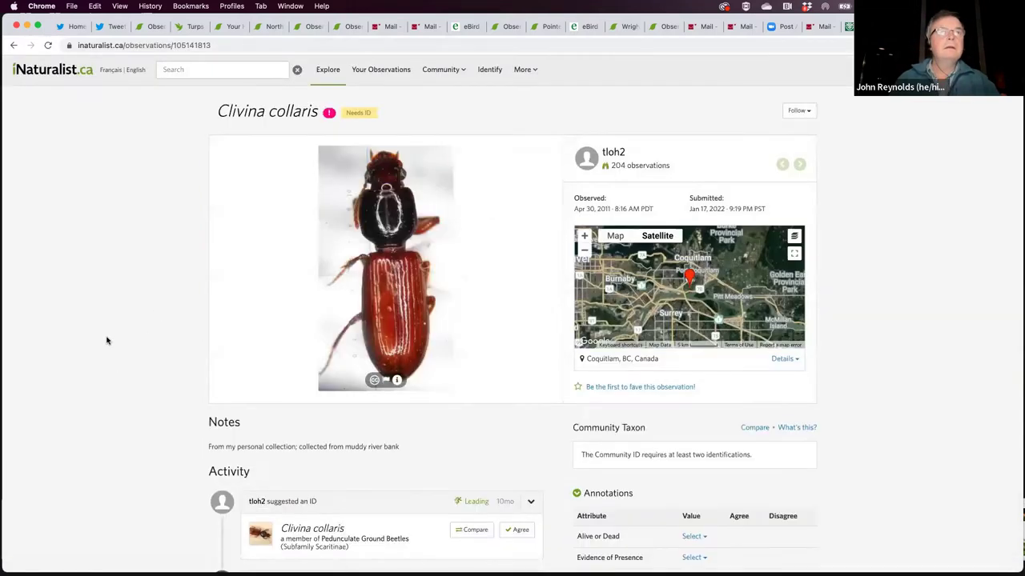
{"action": "scroll", "coordinate": [106, 341], "scroll_direction": "down", "scroll_amount": 1}
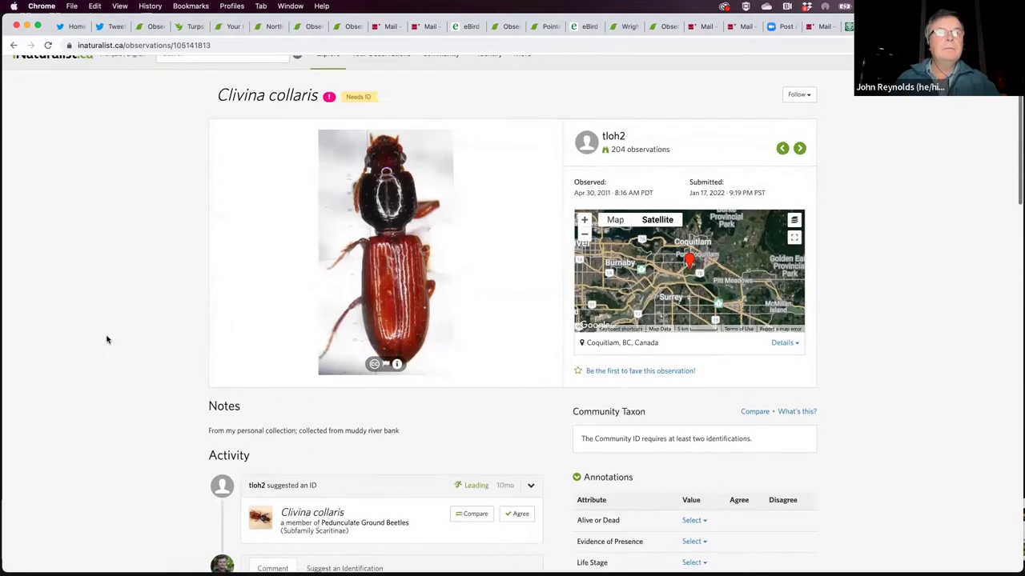
{"action": "scroll", "coordinate": [106, 340], "scroll_direction": "down", "scroll_amount": 1}
{"action": "scroll", "coordinate": [106, 339], "scroll_direction": "down", "scroll_amount": 1}
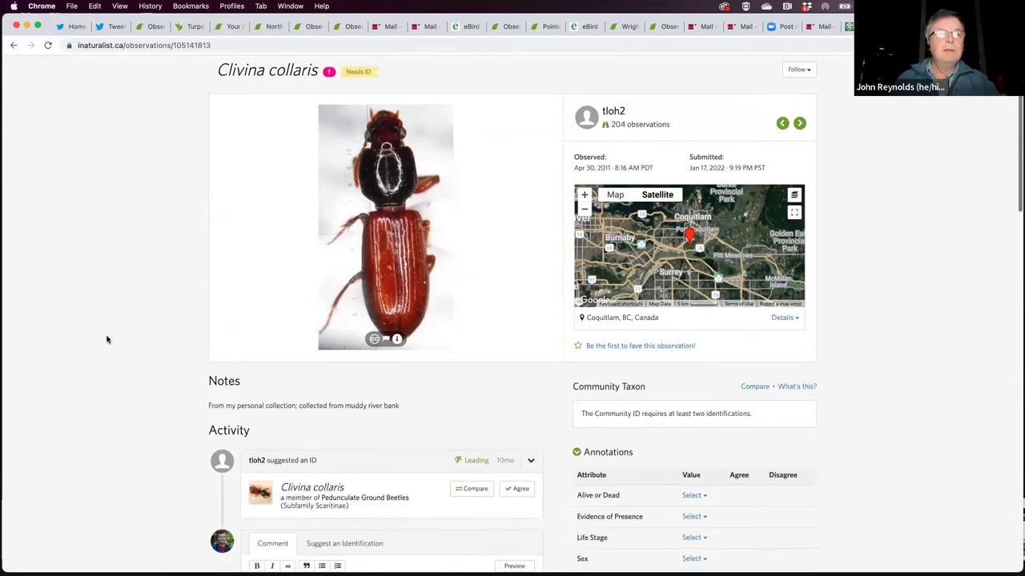
{"action": "scroll", "coordinate": [107, 340], "scroll_direction": "down", "scroll_amount": 2}
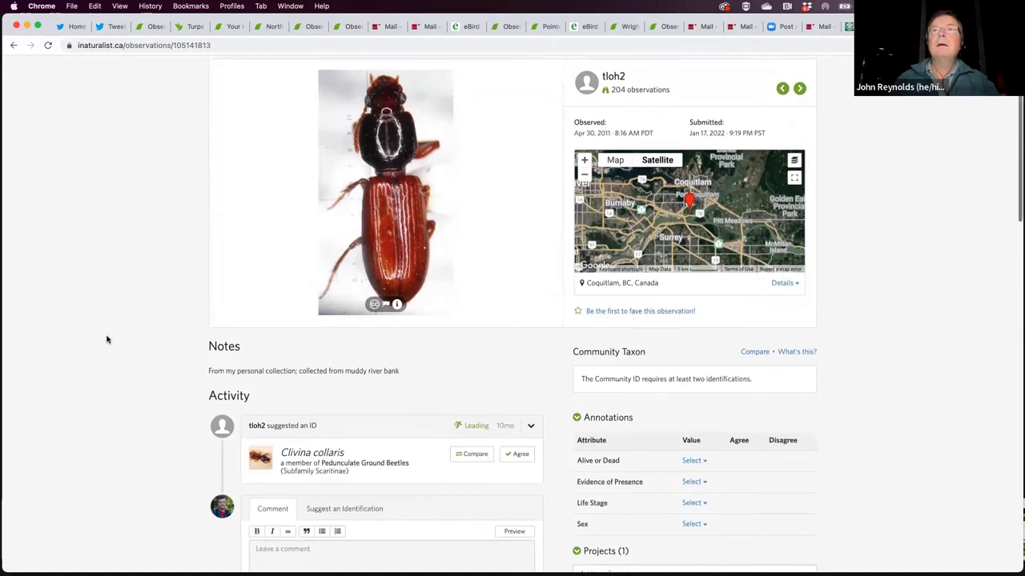
{"action": "scroll", "coordinate": [106, 339], "scroll_direction": "down", "scroll_amount": 1}
{"action": "scroll", "coordinate": [107, 340], "scroll_direction": "down", "scroll_amount": 5}
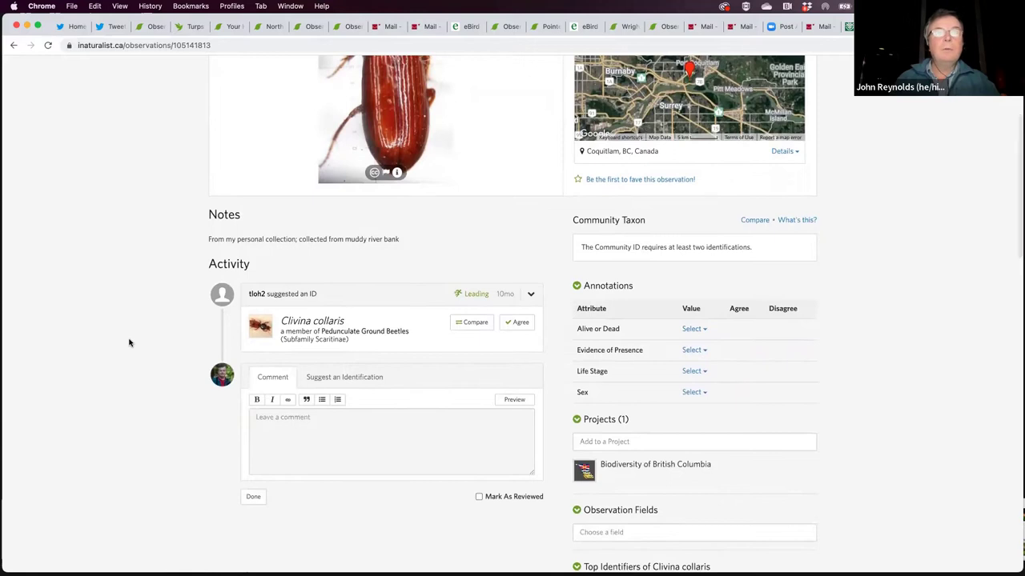
Step: Open the Clivina collaris species page and examine its seasonality chart, introduced status and worldwide distribution map
{"action": "left_click", "coordinate": [294, 324]}
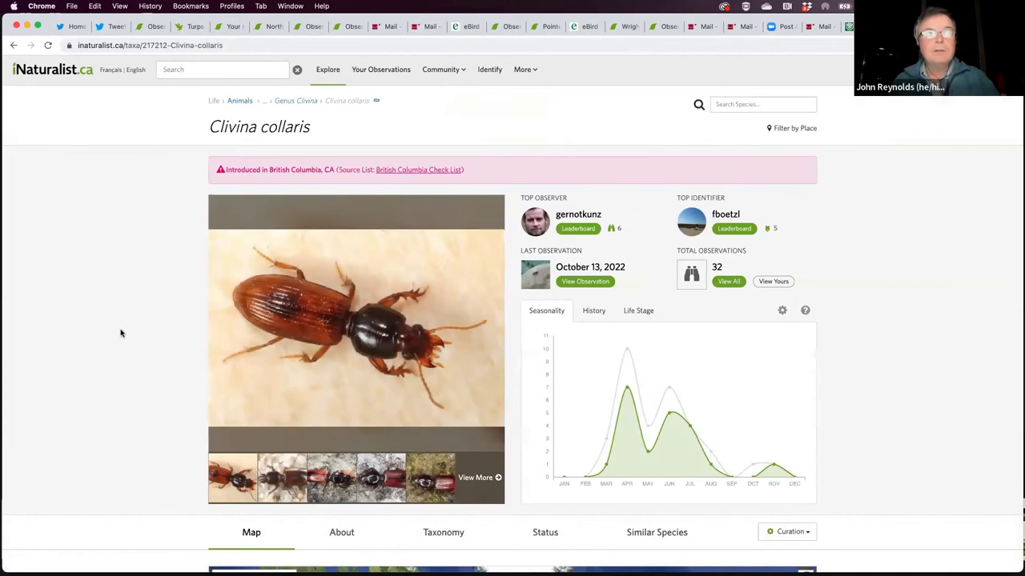
{"action": "scroll", "coordinate": [121, 332], "scroll_direction": "down", "scroll_amount": 2}
{"action": "scroll", "coordinate": [120, 333], "scroll_direction": "down", "scroll_amount": 6}
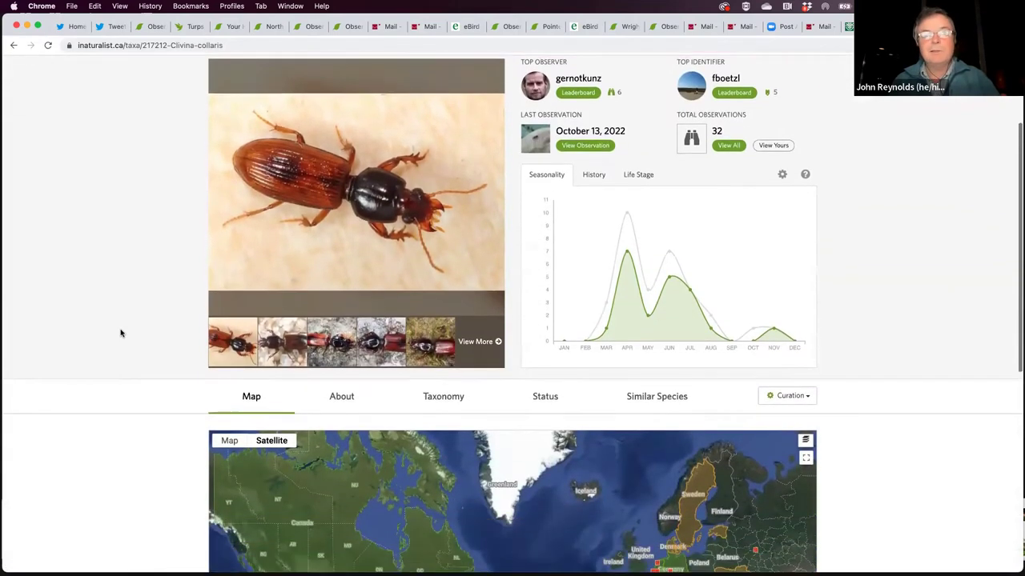
{"action": "scroll", "coordinate": [120, 332], "scroll_direction": "down", "scroll_amount": 2}
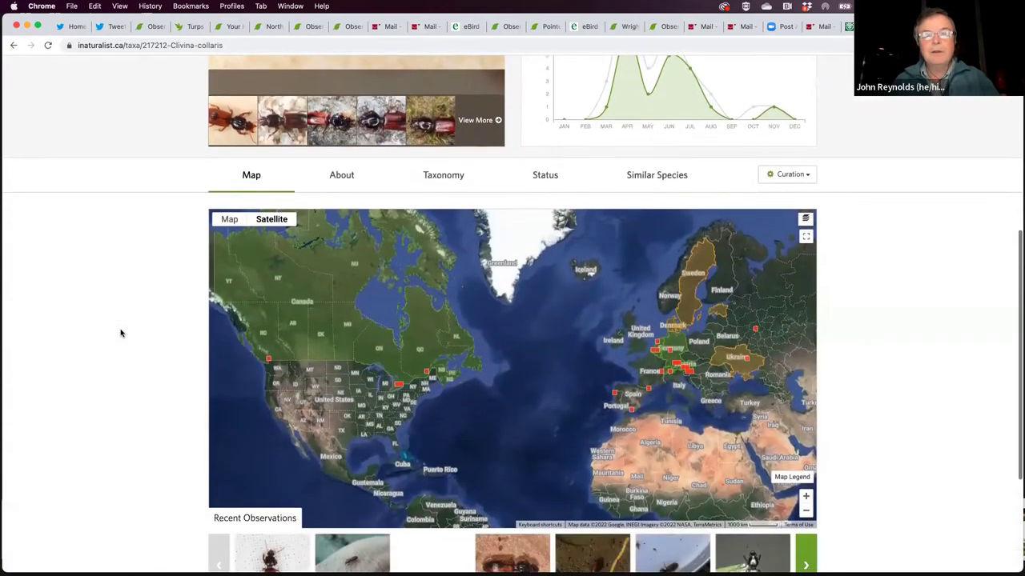
{"action": "scroll", "coordinate": [160, 331], "scroll_direction": "down", "scroll_amount": 1}
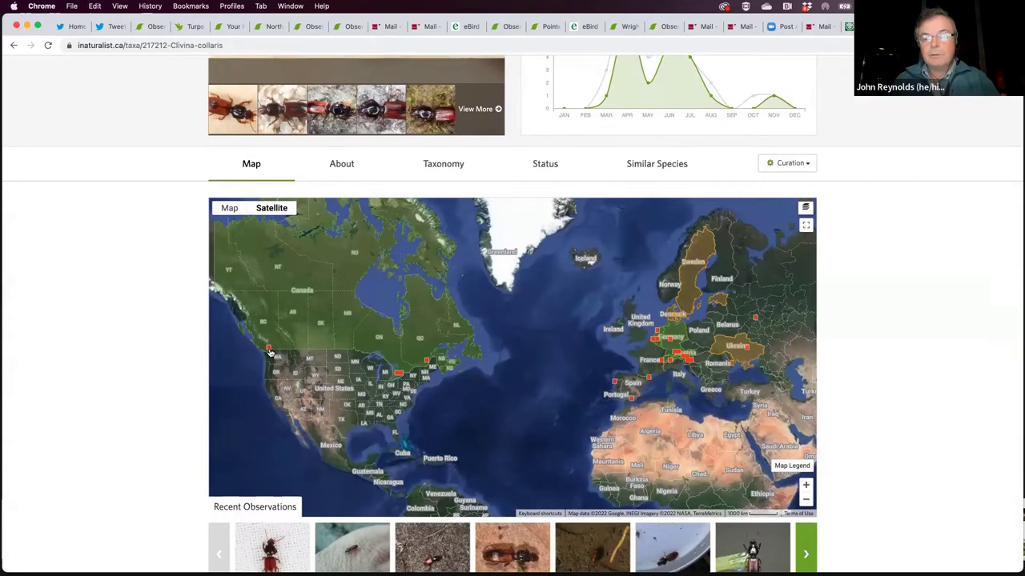
{"action": "scroll", "coordinate": [172, 406], "scroll_direction": "up", "scroll_amount": 1}
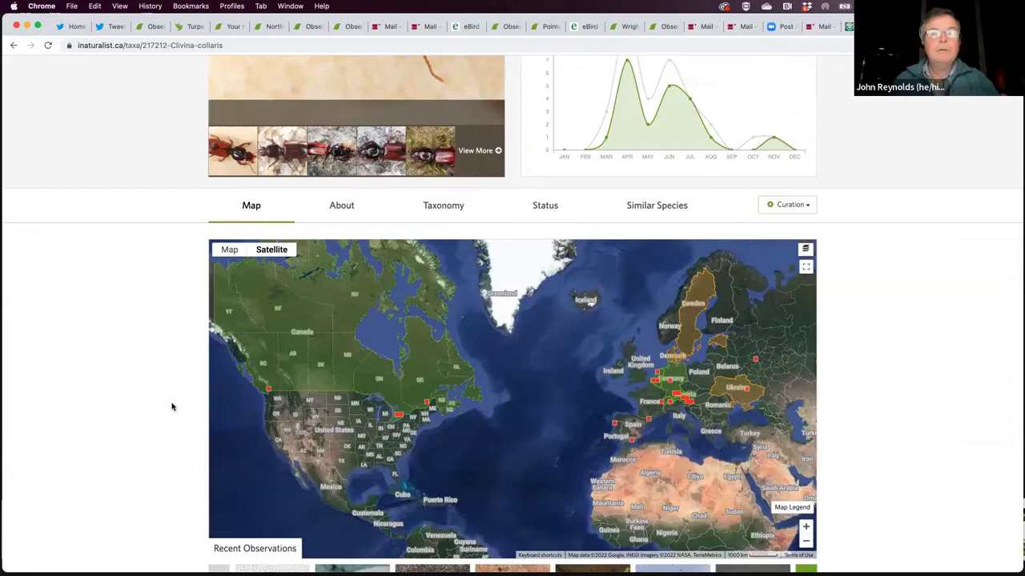
{"action": "scroll", "coordinate": [172, 406], "scroll_direction": "down", "scroll_amount": 1}
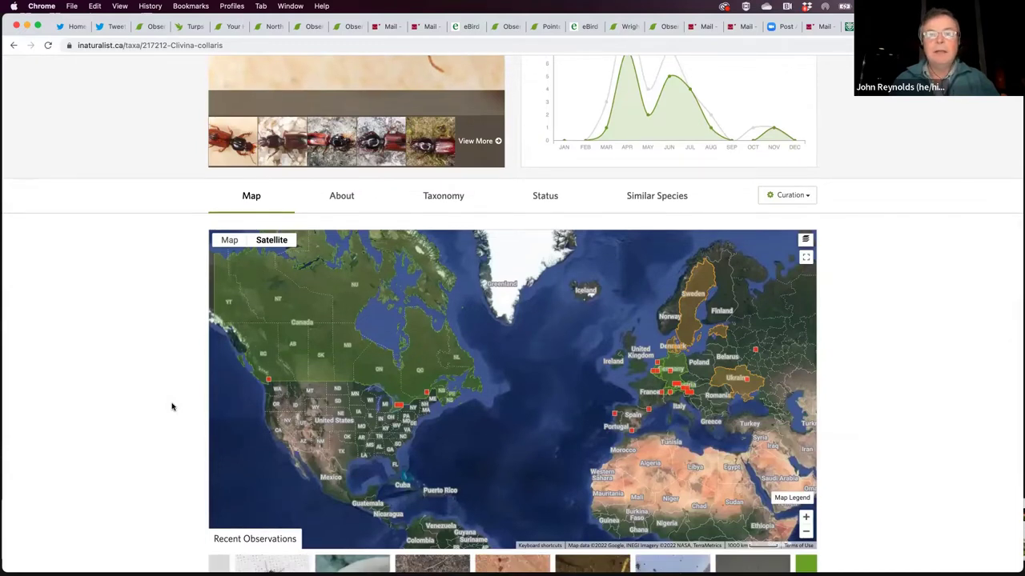
{"action": "scroll", "coordinate": [171, 406], "scroll_direction": "up", "scroll_amount": 1}
{"action": "scroll", "coordinate": [171, 406], "scroll_direction": "down", "scroll_amount": 2}
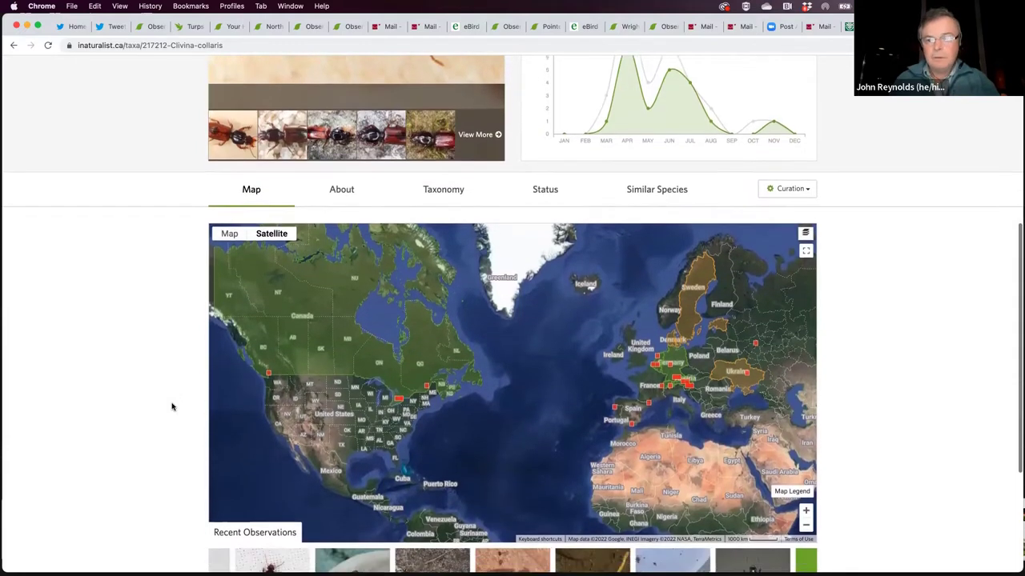
{"action": "scroll", "coordinate": [171, 406], "scroll_direction": "up", "scroll_amount": 4}
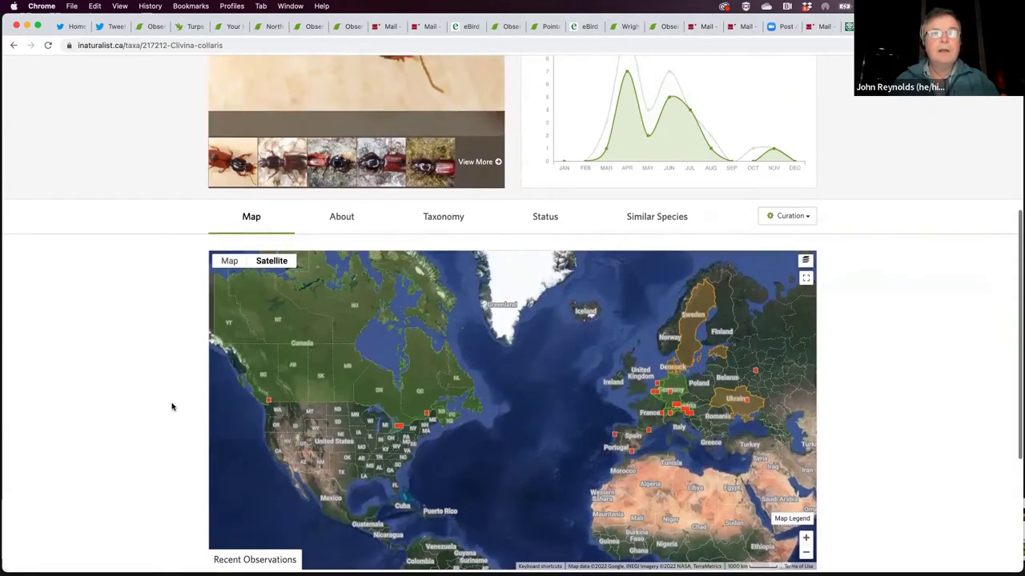
{"action": "scroll", "coordinate": [171, 407], "scroll_direction": "up", "scroll_amount": 3}
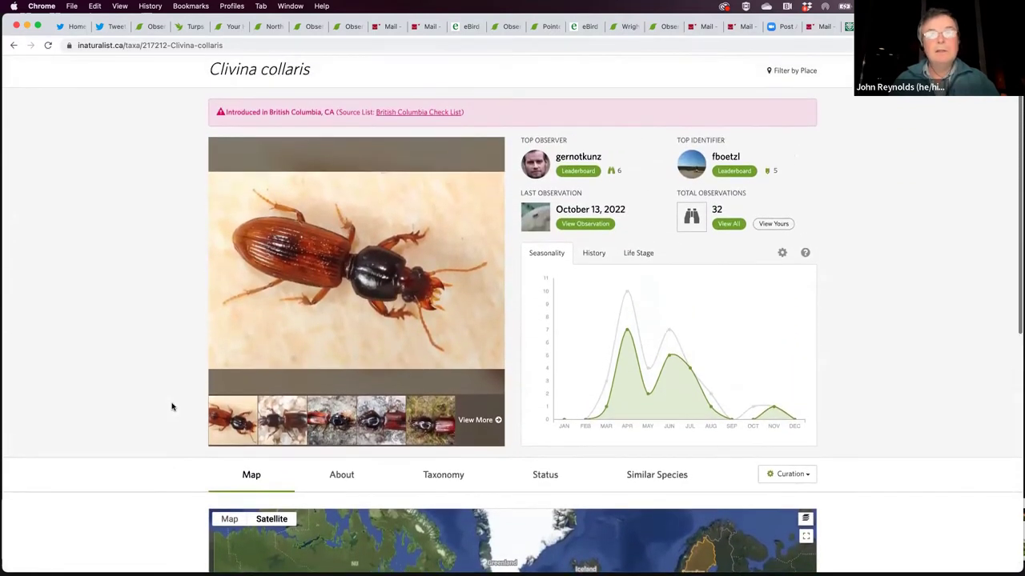
{"action": "scroll", "coordinate": [172, 407], "scroll_direction": "up", "scroll_amount": 1}
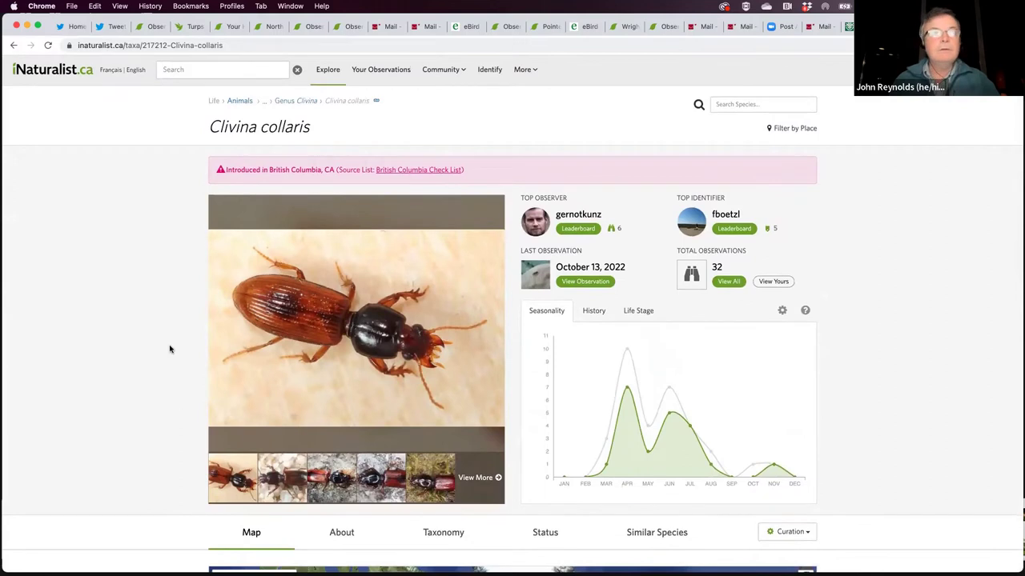
Step: Return to the Clivina collaris observation and look over its suggested identification, comment area and top identifiers
{"action": "left_click", "coordinate": [12, 46]}
{"action": "scroll", "coordinate": [128, 435], "scroll_direction": "up", "scroll_amount": 4}
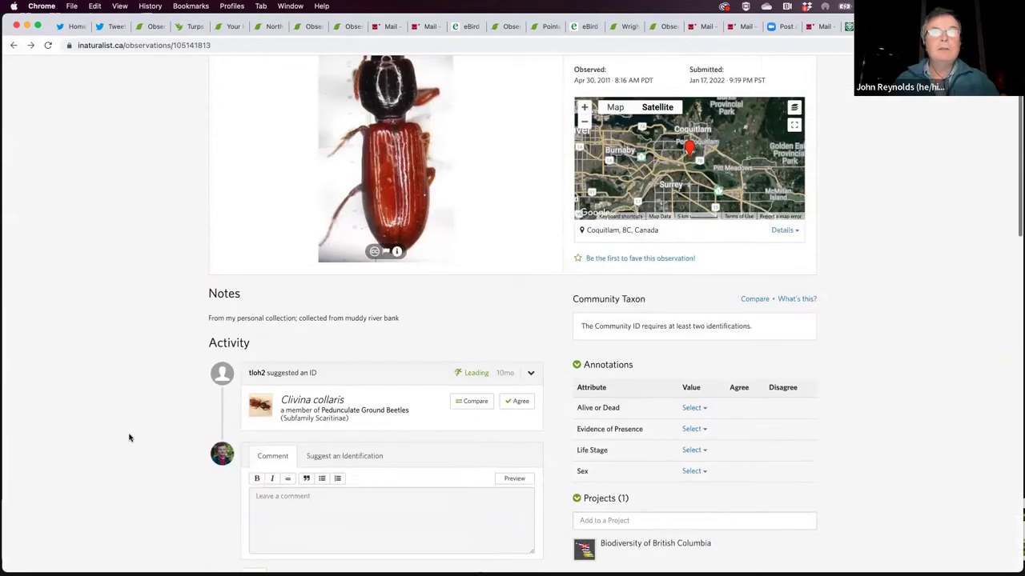
{"action": "scroll", "coordinate": [129, 437], "scroll_direction": "down", "scroll_amount": 8}
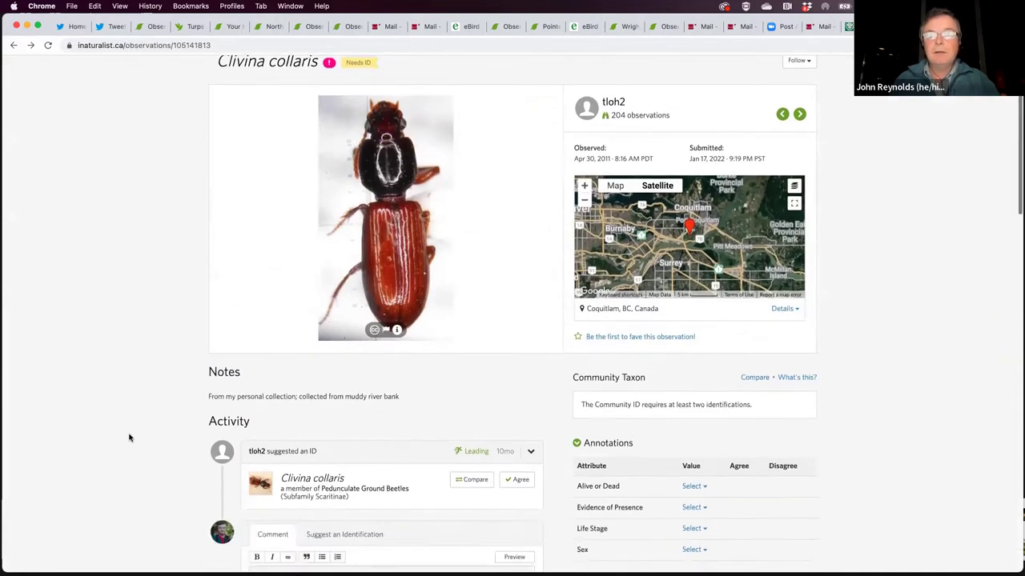
{"action": "scroll", "coordinate": [129, 437], "scroll_direction": "down", "scroll_amount": 3}
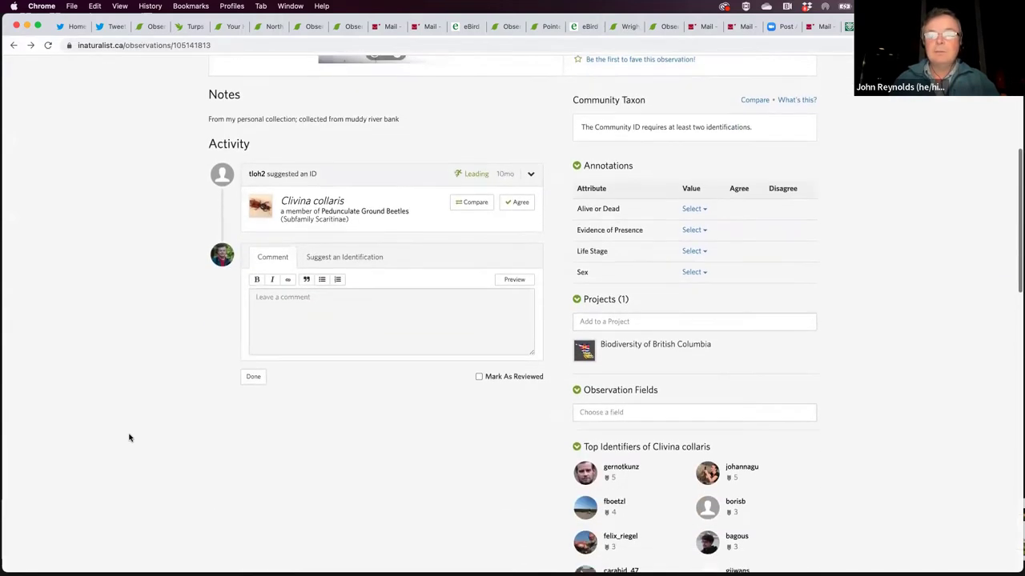
{"action": "scroll", "coordinate": [129, 437], "scroll_direction": "up", "scroll_amount": 9}
{"action": "scroll", "coordinate": [128, 437], "scroll_direction": "up", "scroll_amount": 2}
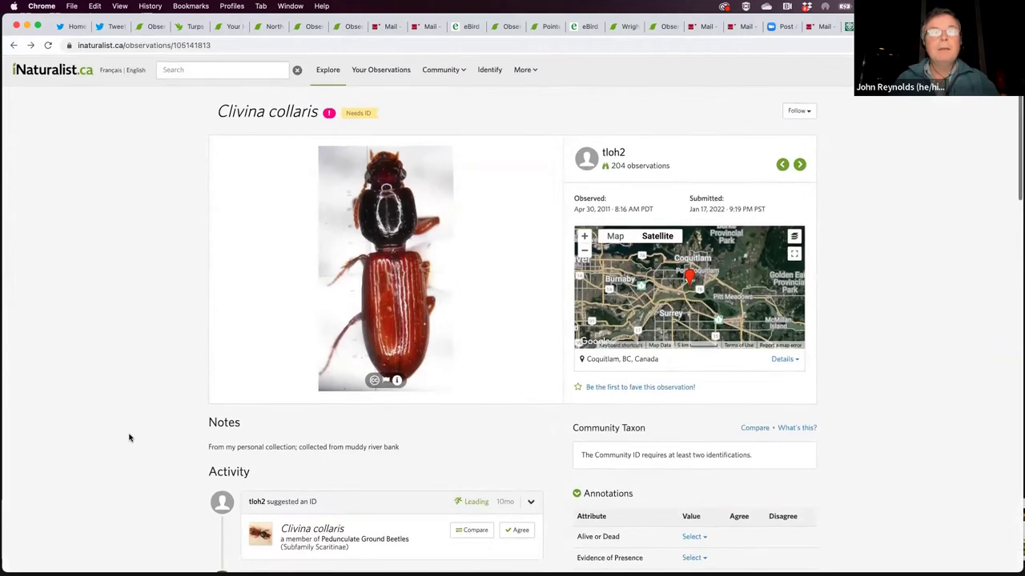
Step: Go back to the Colony Farm Regional Park project and zoom its observation map out to the whole park
{"action": "left_click", "coordinate": [14, 45]}
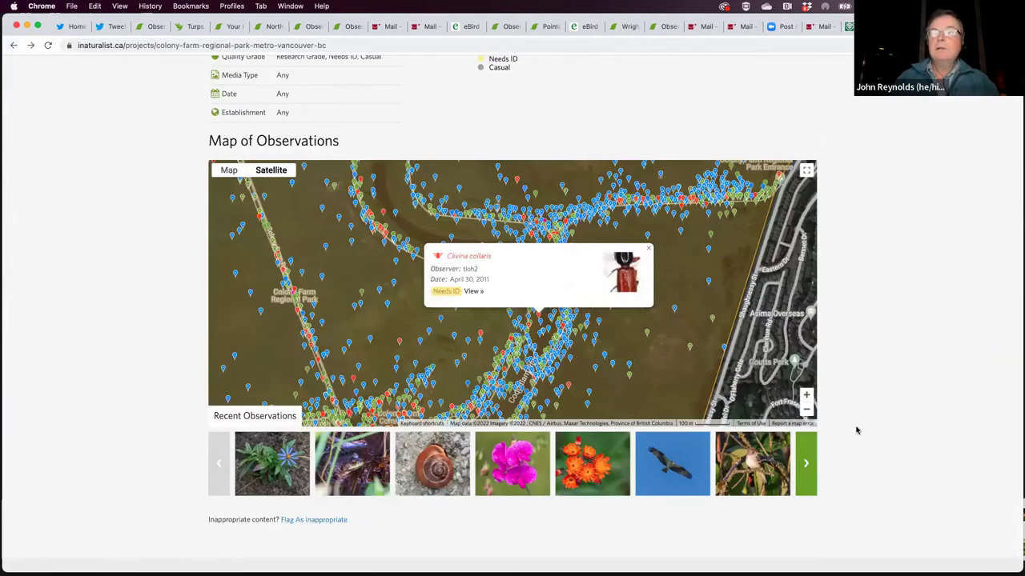
{"action": "left_click", "coordinate": [807, 411]}
{"action": "scroll", "coordinate": [889, 428], "scroll_direction": "up", "scroll_amount": 10}
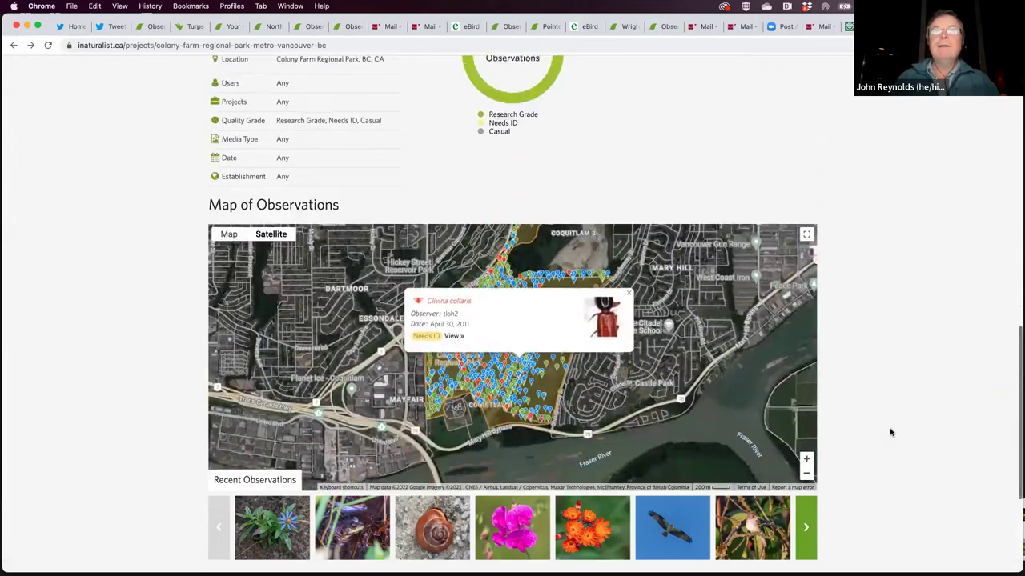
Step: Review the project's observer and species rankings, view the profile of the observer ranked fourth by observations, and return to the project
{"action": "scroll", "coordinate": [889, 432], "scroll_direction": "down", "scroll_amount": 1}
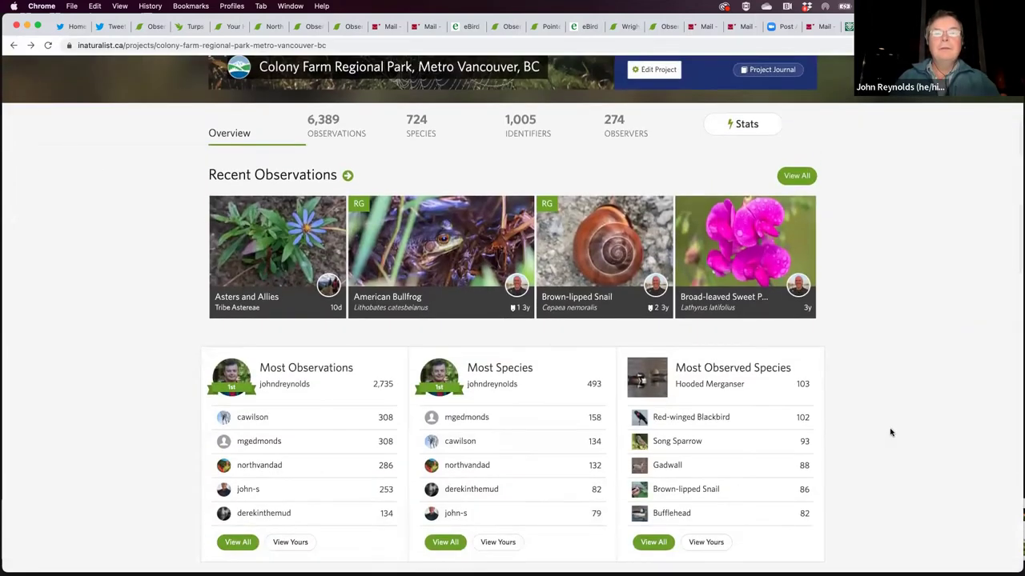
{"action": "scroll", "coordinate": [890, 432], "scroll_direction": "down", "scroll_amount": 5}
{"action": "scroll", "coordinate": [889, 432], "scroll_direction": "down", "scroll_amount": 1}
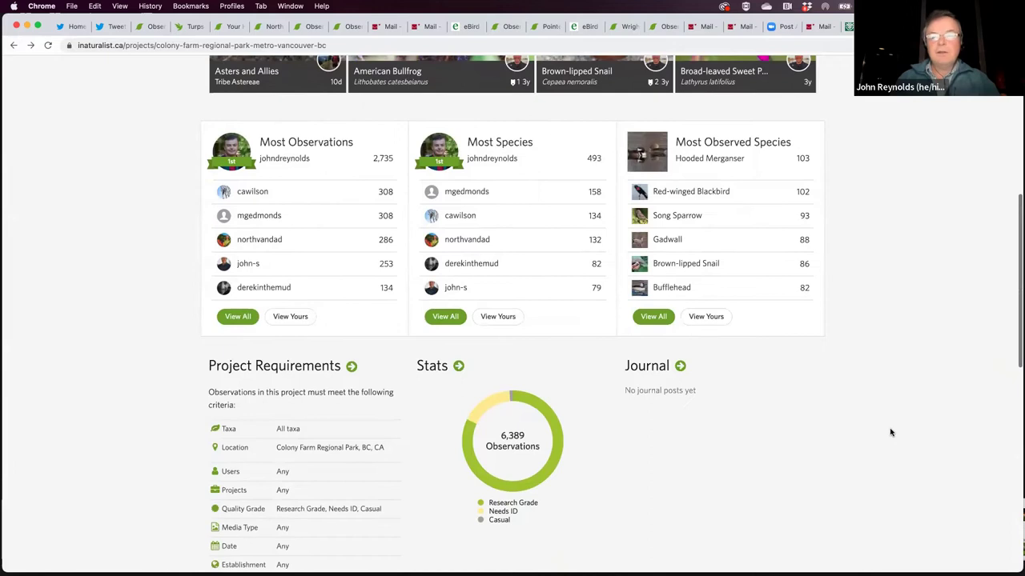
{"action": "scroll", "coordinate": [889, 432], "scroll_direction": "down", "scroll_amount": 1}
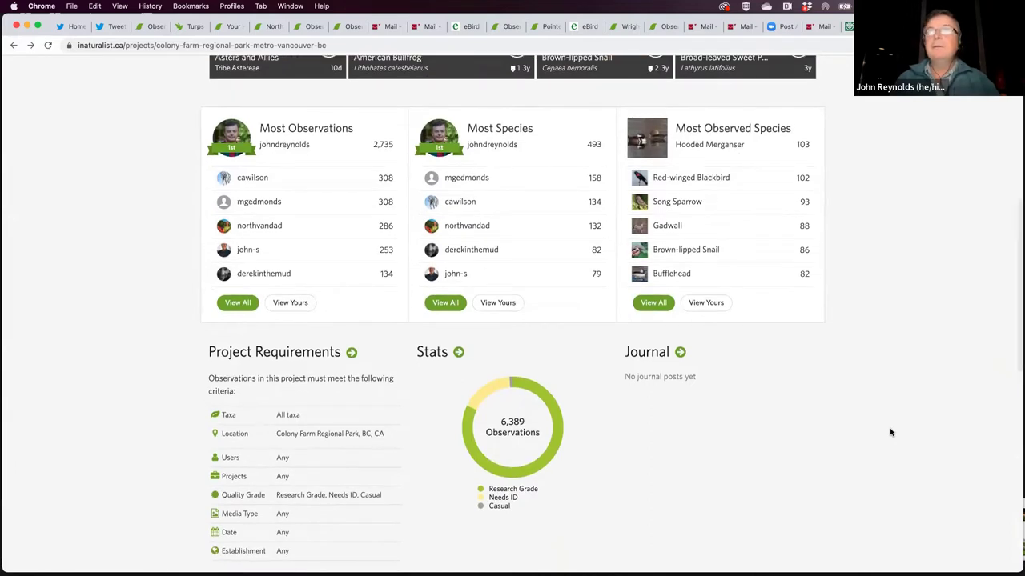
{"action": "scroll", "coordinate": [890, 432], "scroll_direction": "down", "scroll_amount": 1}
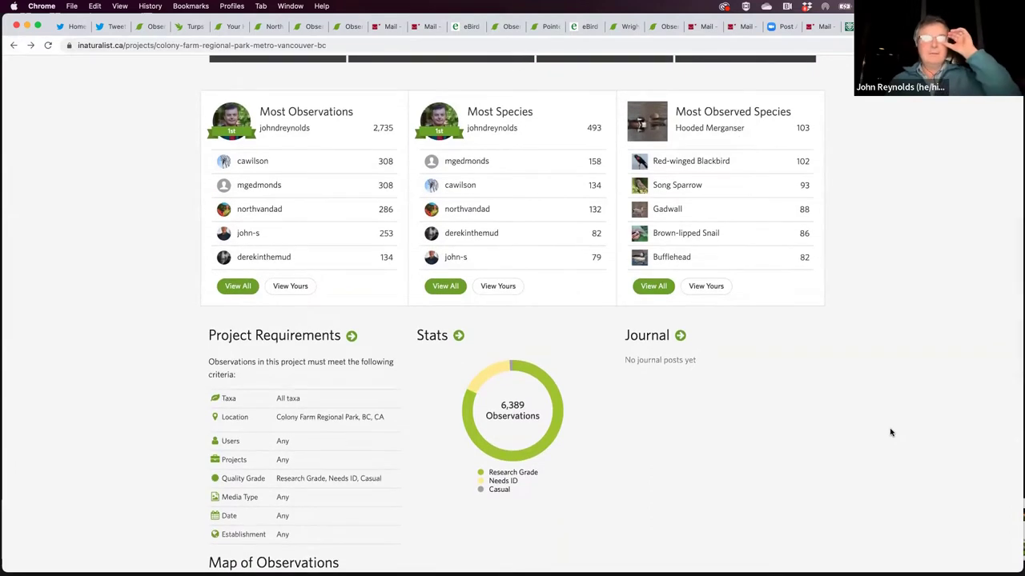
{"action": "left_click", "coordinate": [267, 211]}
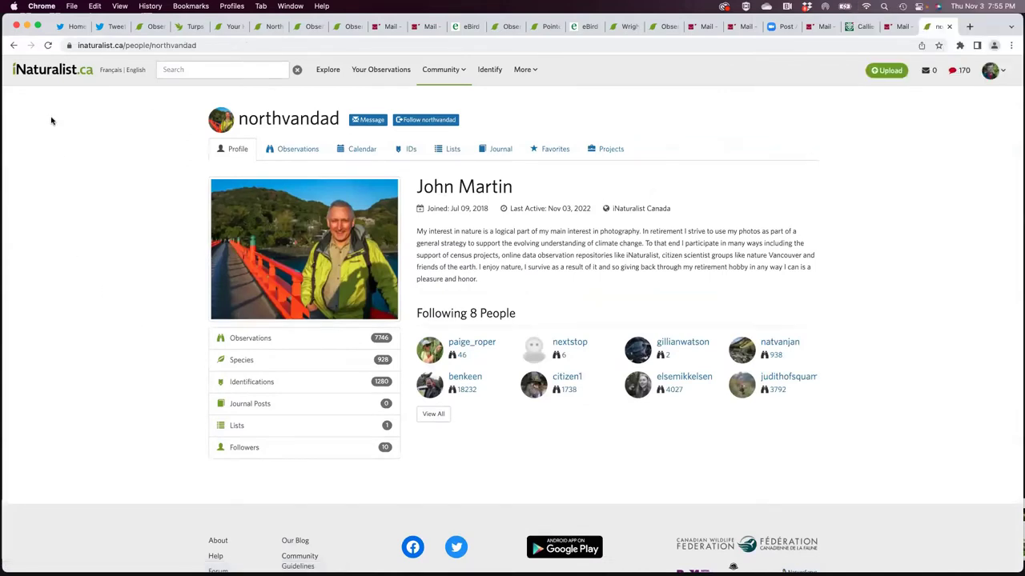
{"action": "left_click", "coordinate": [13, 44]}
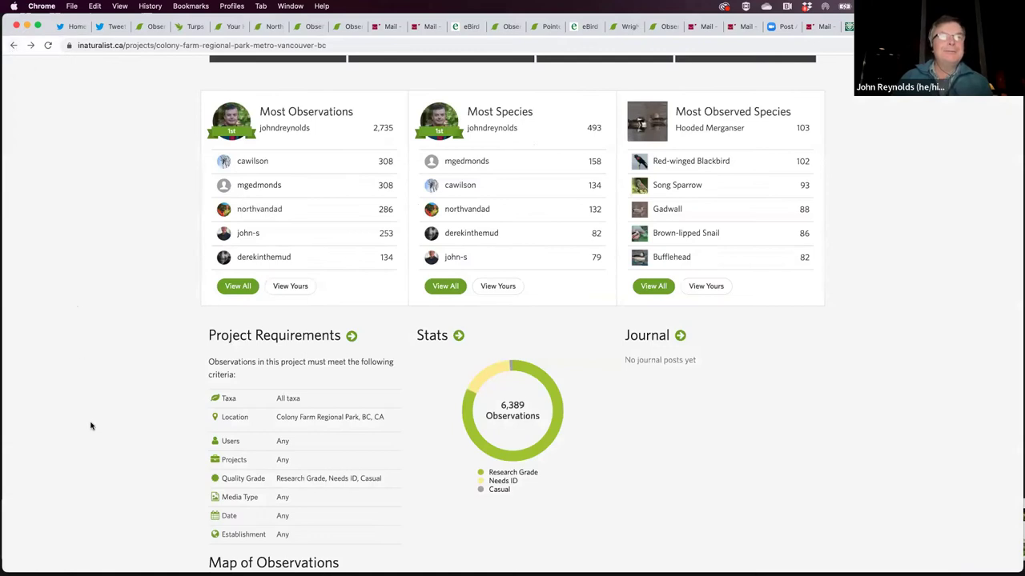
Step: Open the project's detailed Stats page and browse the observations with the most comments and faves
{"action": "scroll", "coordinate": [90, 426], "scroll_direction": "down", "scroll_amount": 5}
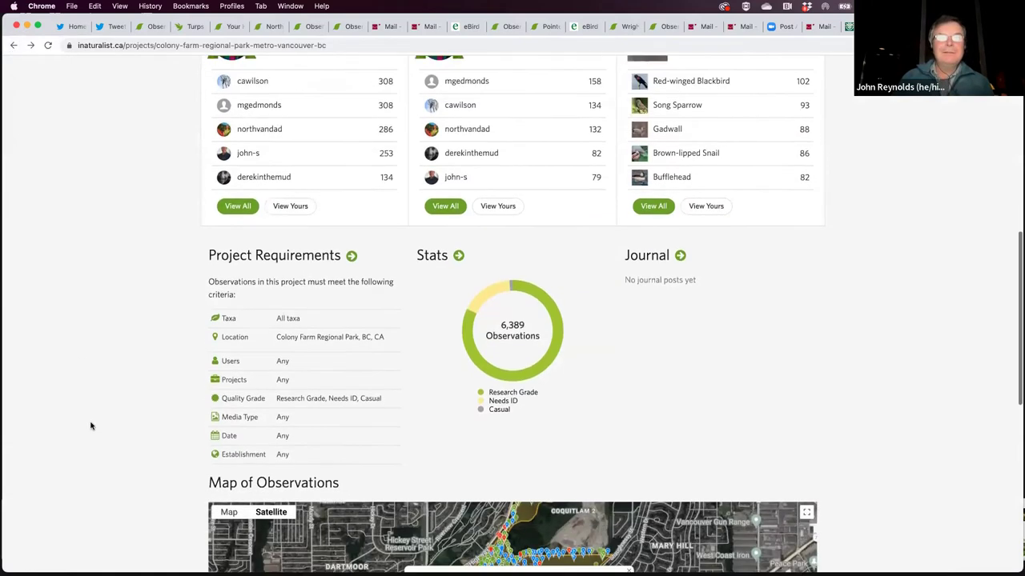
{"action": "scroll", "coordinate": [90, 426], "scroll_direction": "up", "scroll_amount": 2}
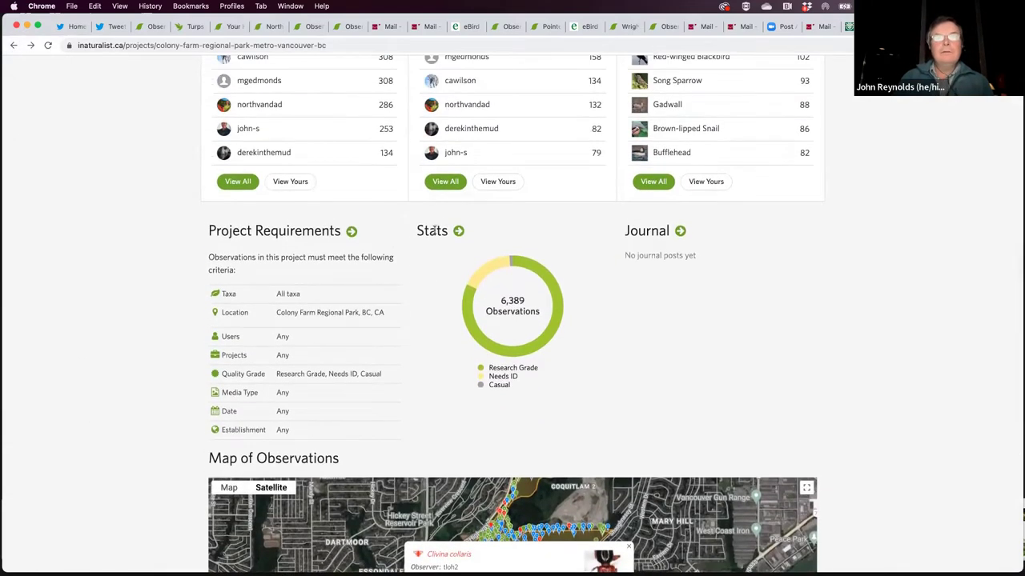
{"action": "left_click", "coordinate": [459, 232]}
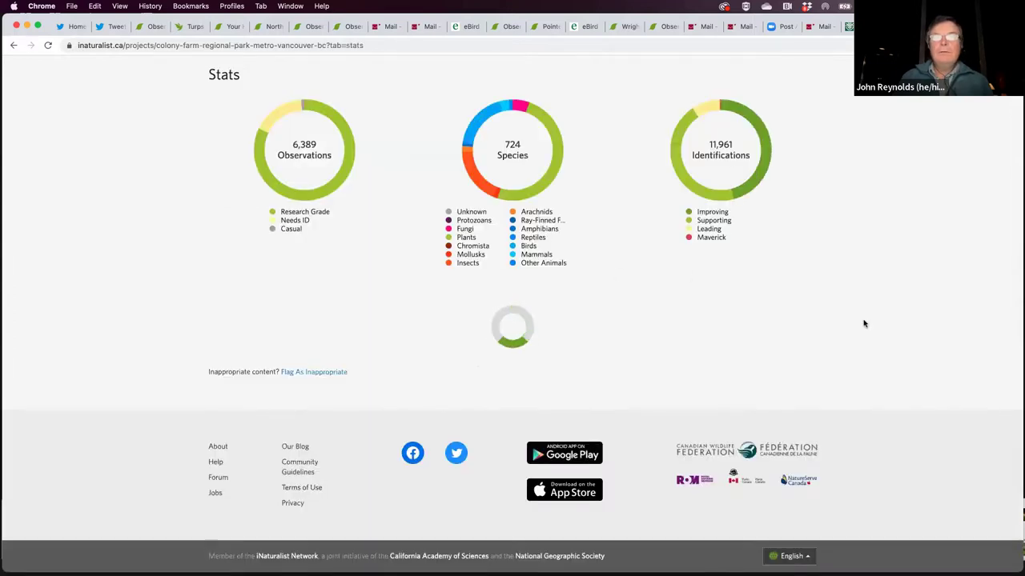
{"action": "scroll", "coordinate": [911, 336], "scroll_direction": "down", "scroll_amount": 5}
{"action": "scroll", "coordinate": [911, 336], "scroll_direction": "up", "scroll_amount": 2}
{"action": "scroll", "coordinate": [911, 336], "scroll_direction": "down", "scroll_amount": 3}
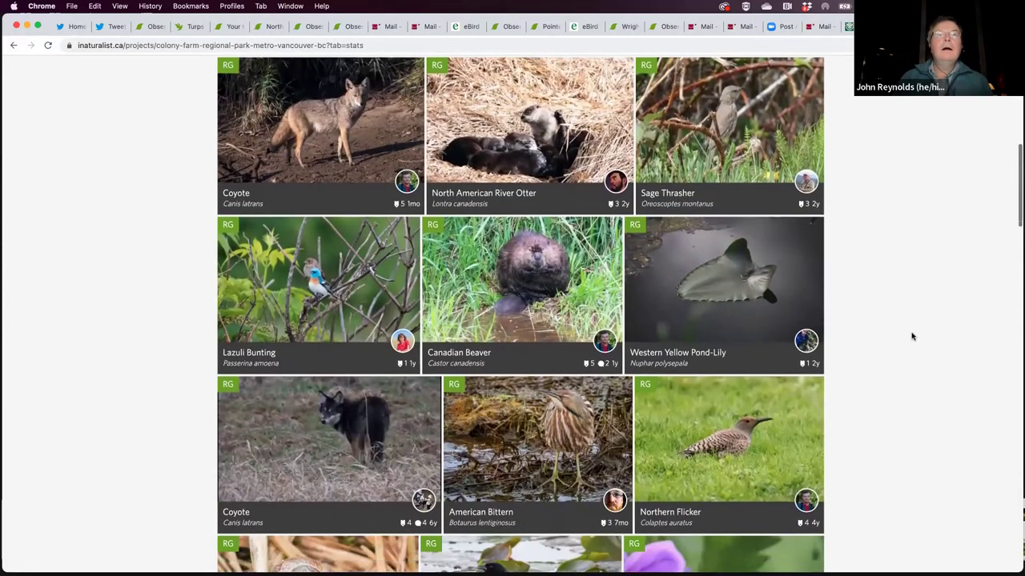
{"action": "scroll", "coordinate": [911, 336], "scroll_direction": "up", "scroll_amount": 6}
{"action": "scroll", "coordinate": [912, 336], "scroll_direction": "down", "scroll_amount": 1}
Step: Inspect the Fungi, Amphibians and Insects shares in the project's species chart
{"action": "mouse_move", "coordinate": [550, 330]}
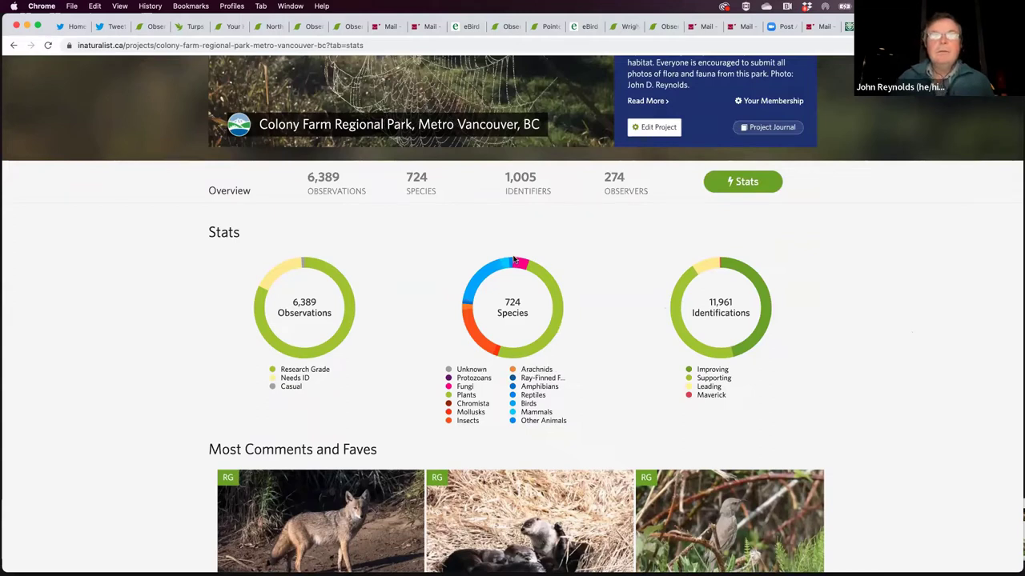
{"action": "mouse_move", "coordinate": [520, 263]}
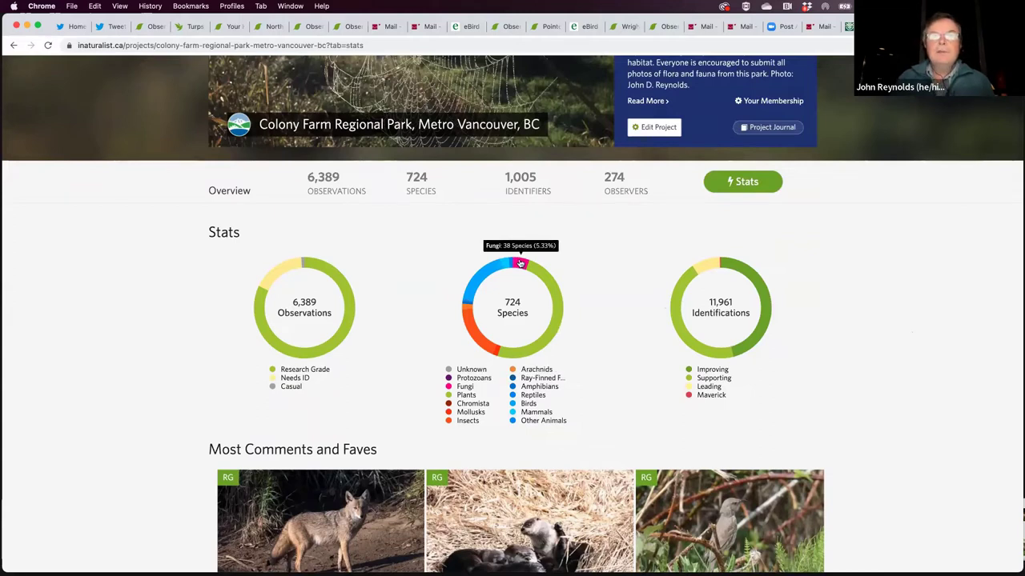
{"action": "mouse_move", "coordinate": [482, 274]}
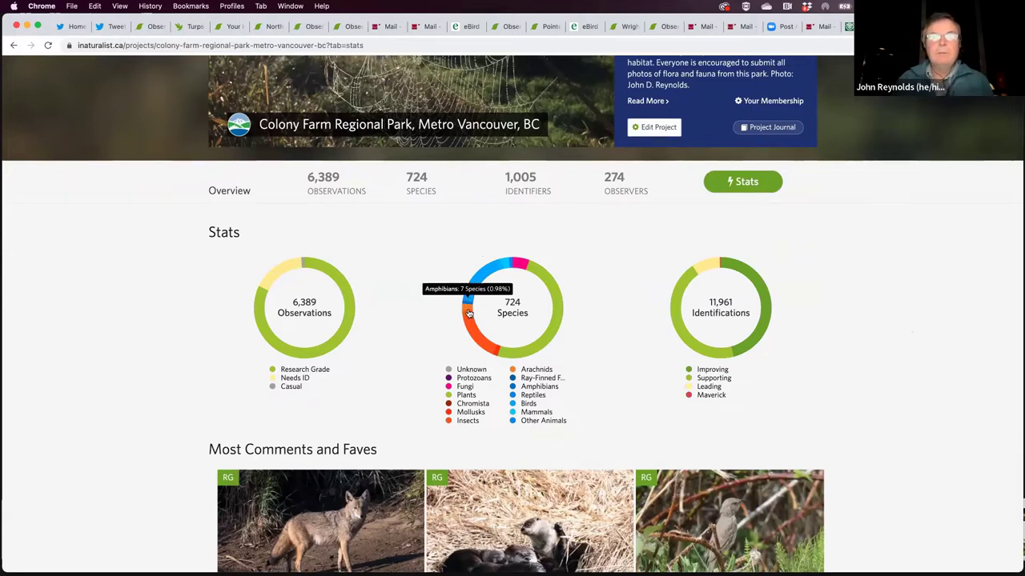
{"action": "mouse_move", "coordinate": [470, 328]}
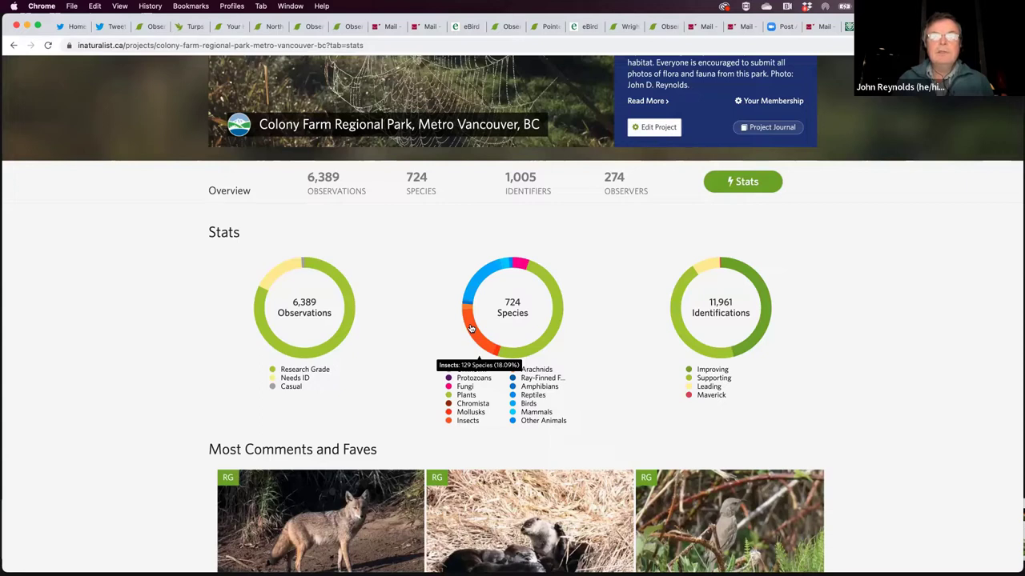
Step: Review the Colony Farm project's stats charts and its most commented and faved observations, and open its species list
{"action": "mouse_move", "coordinate": [466, 309]}
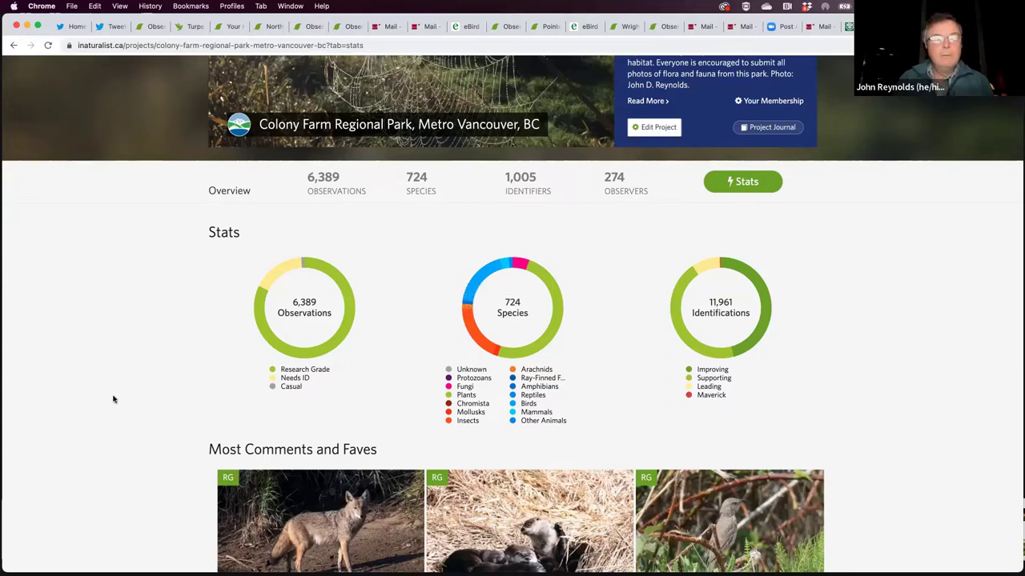
{"action": "scroll", "coordinate": [113, 400], "scroll_direction": "down", "scroll_amount": 5}
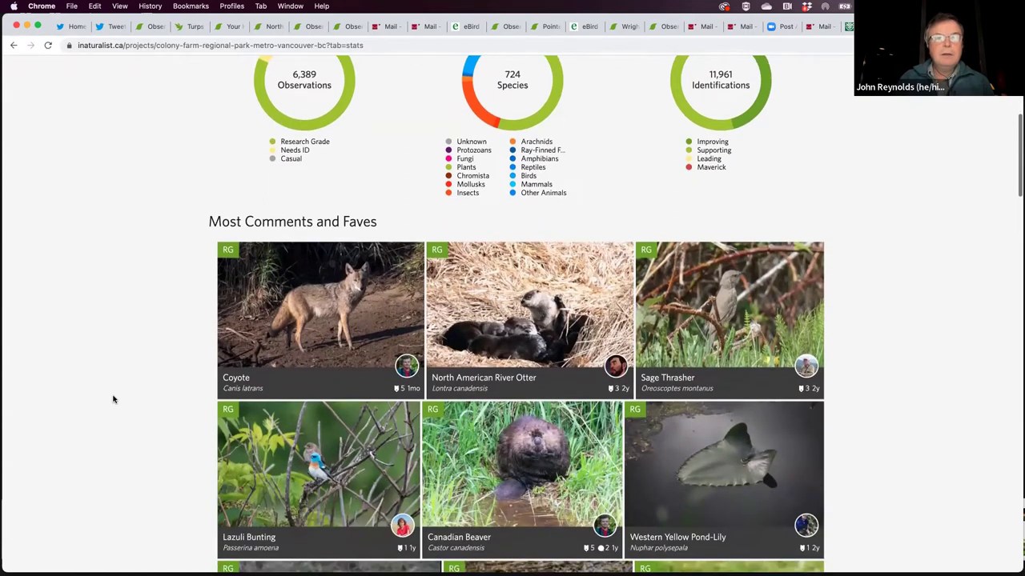
{"action": "scroll", "coordinate": [113, 399], "scroll_direction": "down", "scroll_amount": 3}
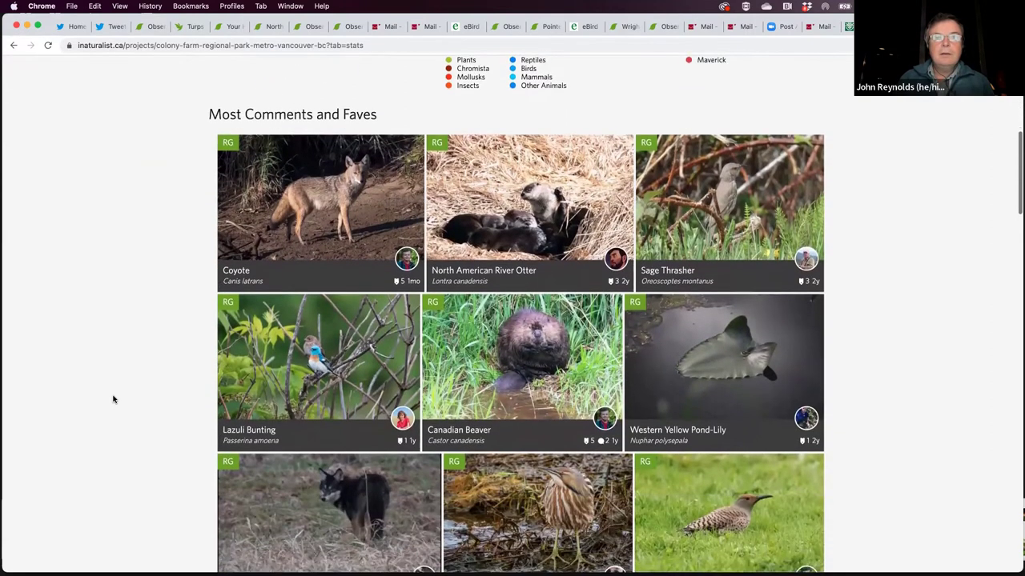
{"action": "scroll", "coordinate": [113, 400], "scroll_direction": "up", "scroll_amount": 10}
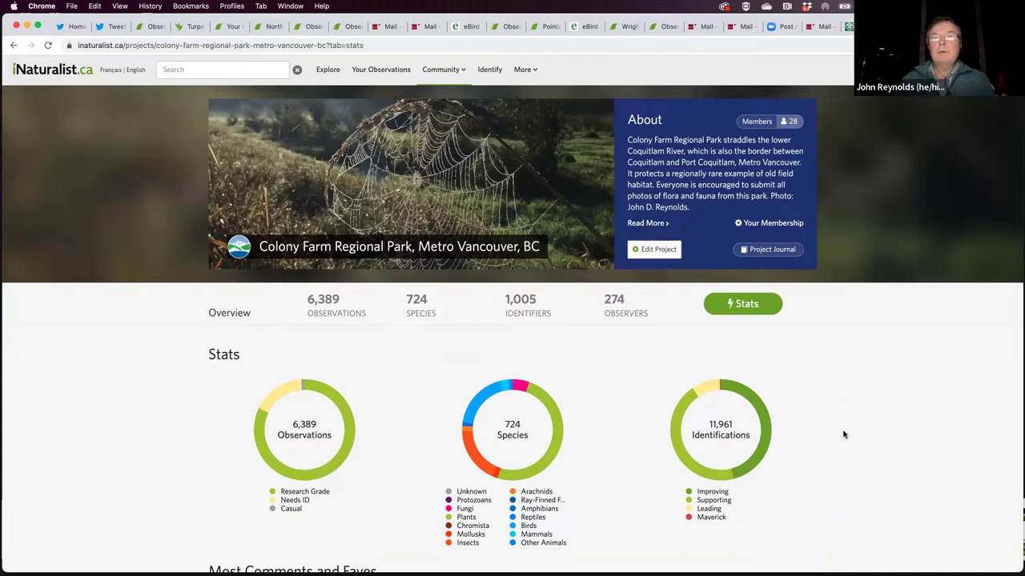
{"action": "scroll", "coordinate": [843, 433], "scroll_direction": "down", "scroll_amount": 3}
{"action": "scroll", "coordinate": [843, 433], "scroll_direction": "up", "scroll_amount": 3}
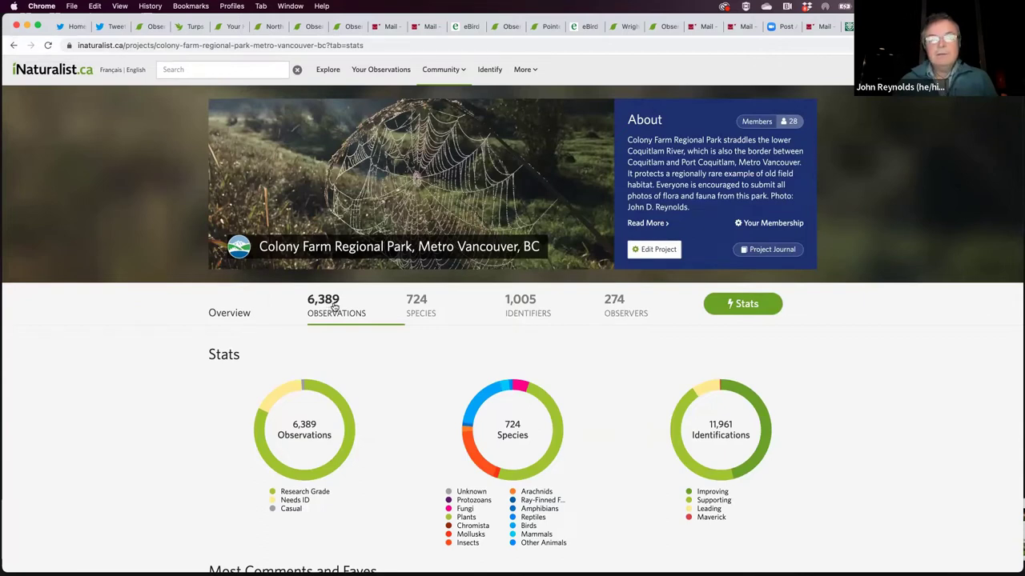
{"action": "left_click", "coordinate": [422, 306]}
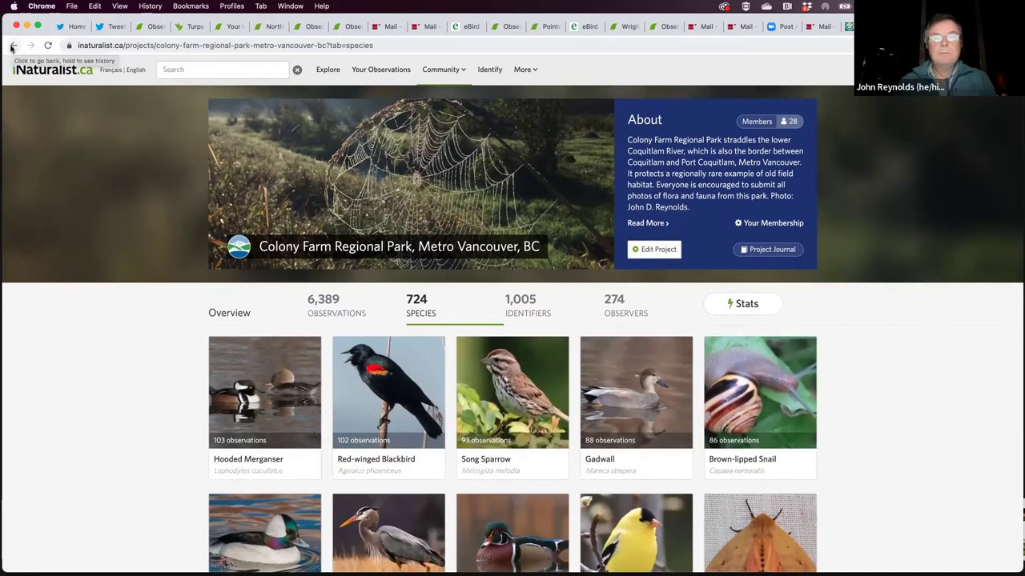
Step: Search the iNaturalist projects for "bc parks" and open the BC Parks project
{"action": "mouse_move", "coordinate": [446, 73]}
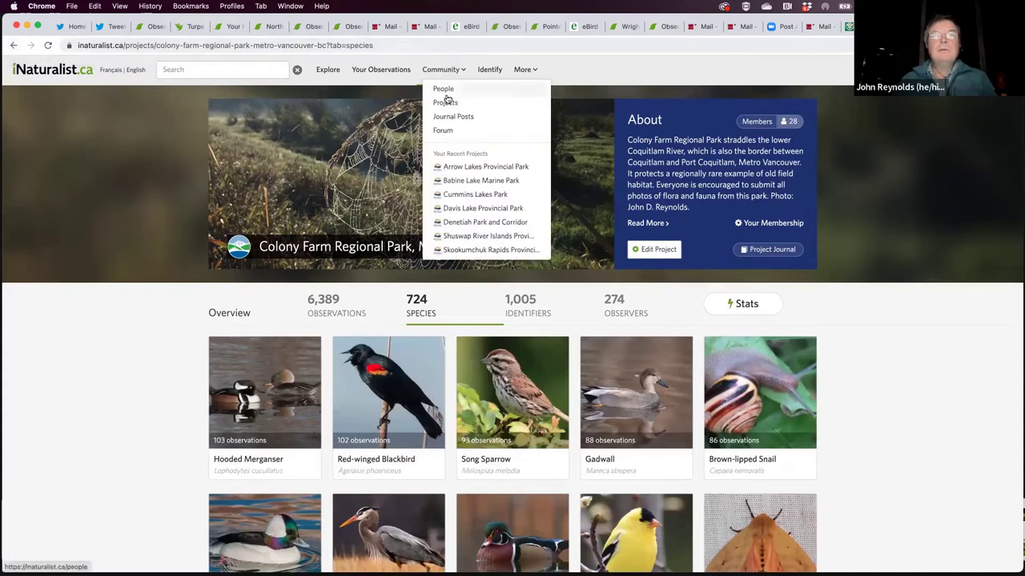
{"action": "left_click", "coordinate": [451, 105]}
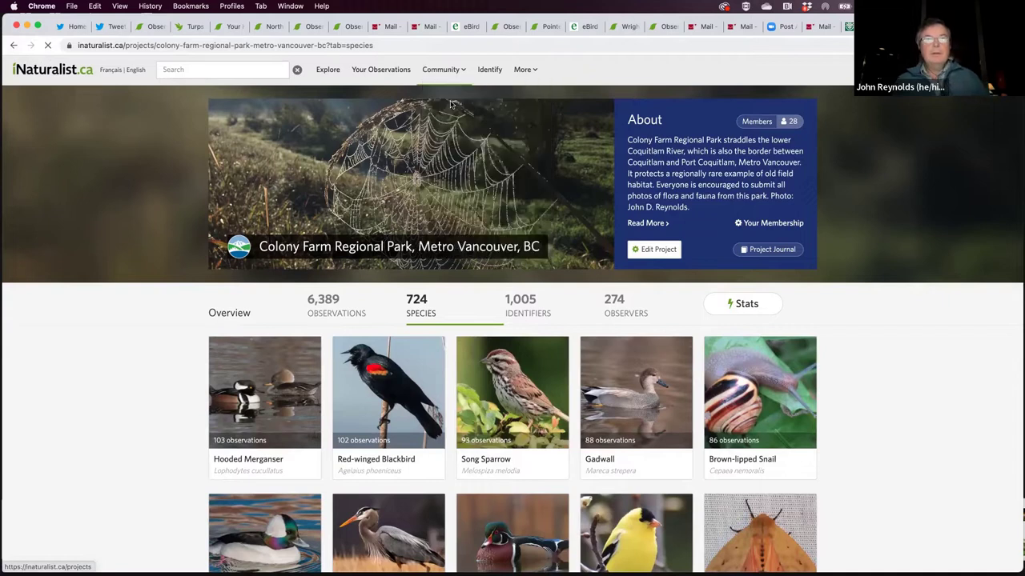
{"action": "left_click", "coordinate": [282, 300]}
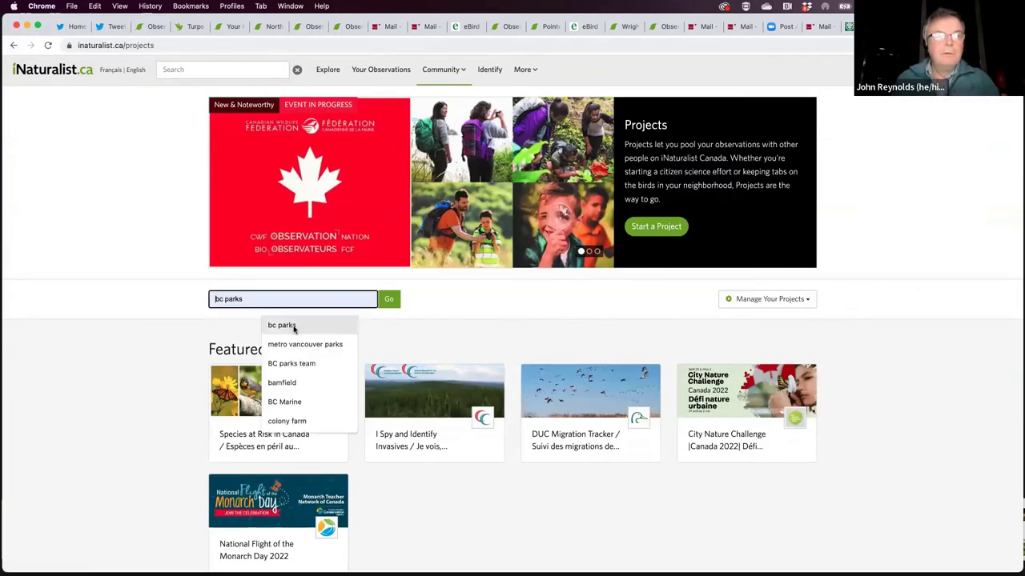
{"action": "left_click", "coordinate": [282, 327]}
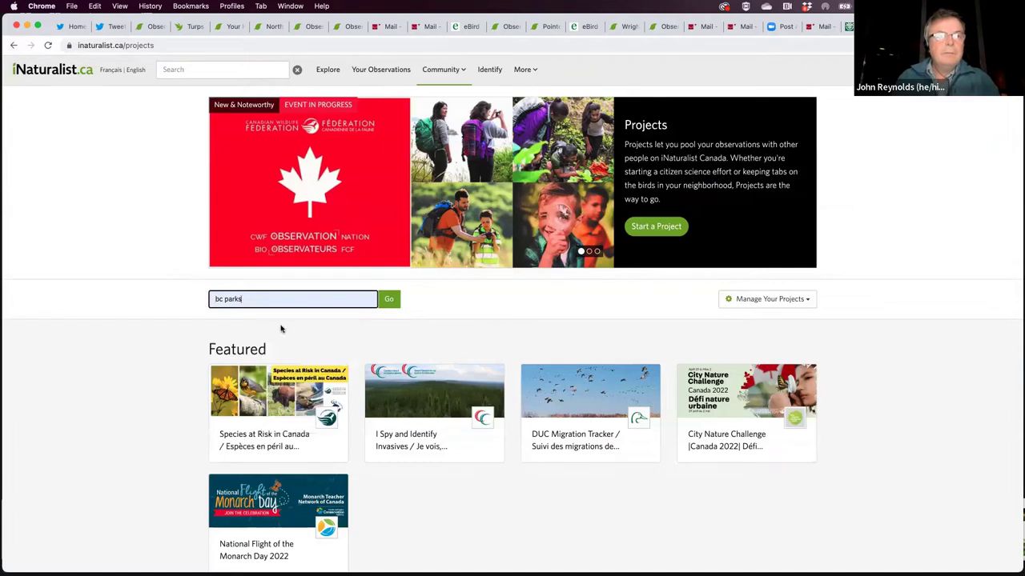
{"action": "left_click", "coordinate": [390, 300]}
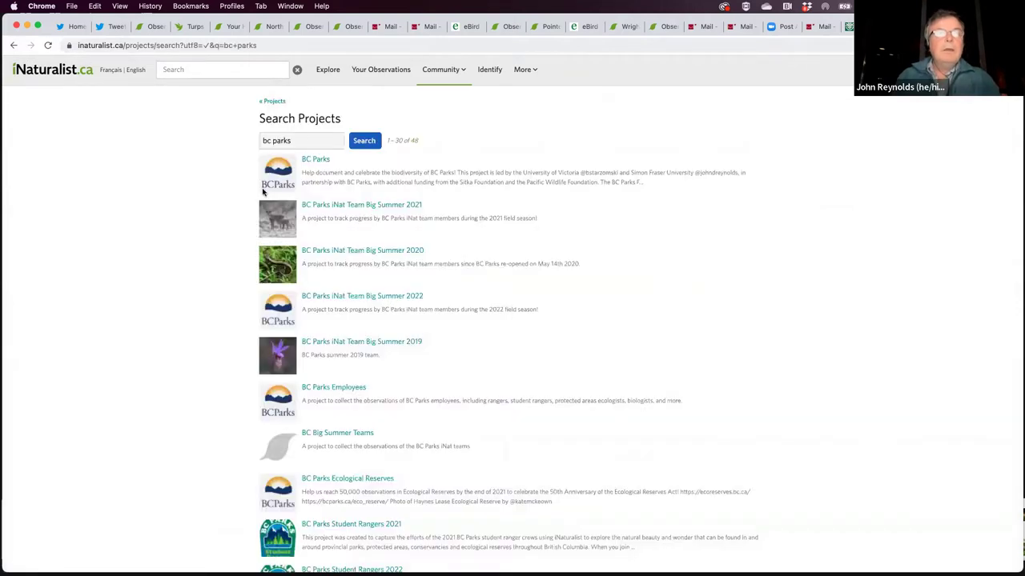
{"action": "left_click", "coordinate": [321, 163]}
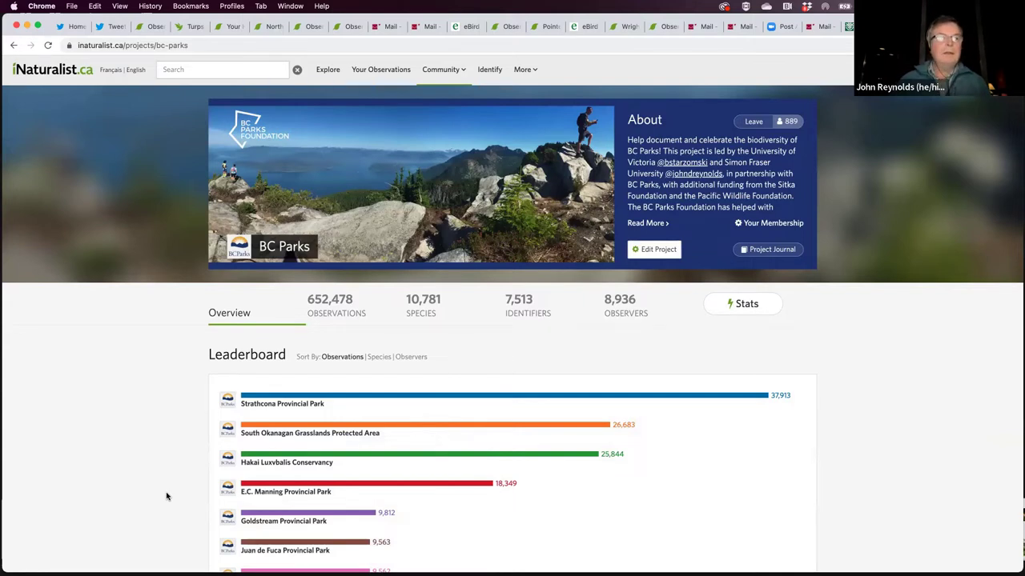
Step: Compare the BC Parks leaderboard sorted by species and by observations
{"action": "scroll", "coordinate": [147, 408], "scroll_direction": "down", "scroll_amount": 1}
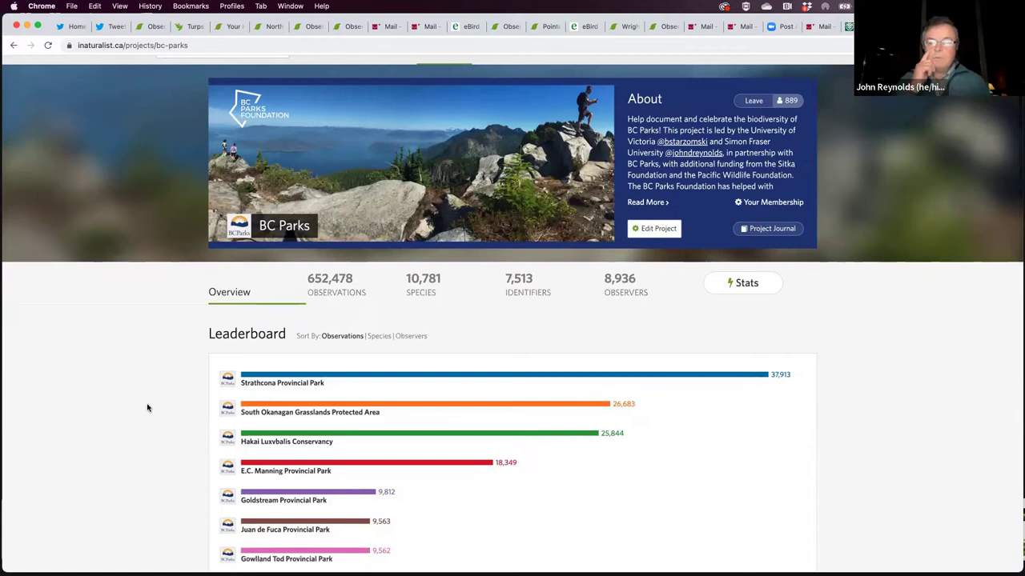
{"action": "scroll", "coordinate": [148, 408], "scroll_direction": "down", "scroll_amount": 4}
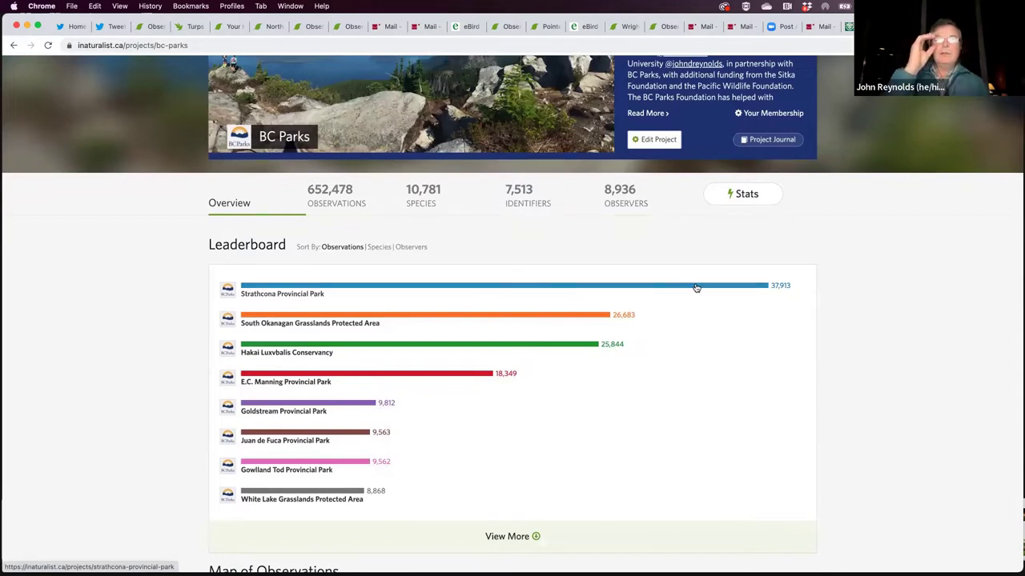
{"action": "left_click", "coordinate": [380, 248]}
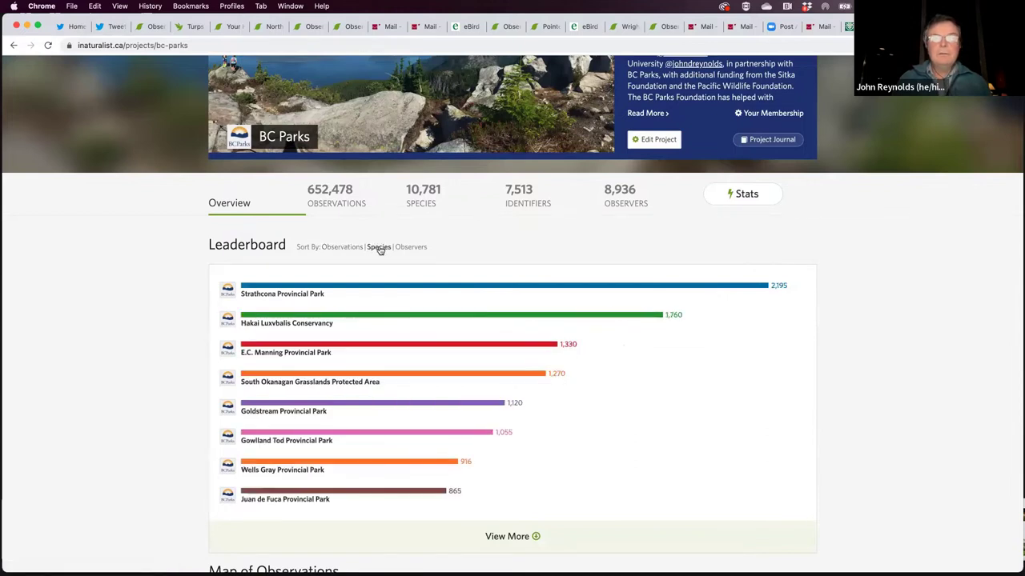
{"action": "left_click", "coordinate": [350, 246]}
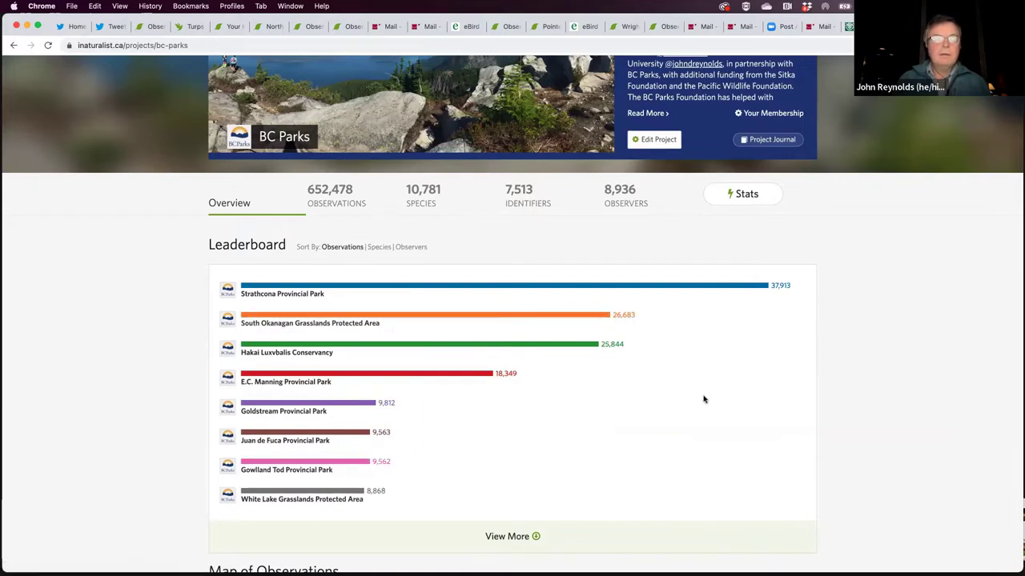
{"action": "scroll", "coordinate": [702, 400], "scroll_direction": "down", "scroll_amount": 1}
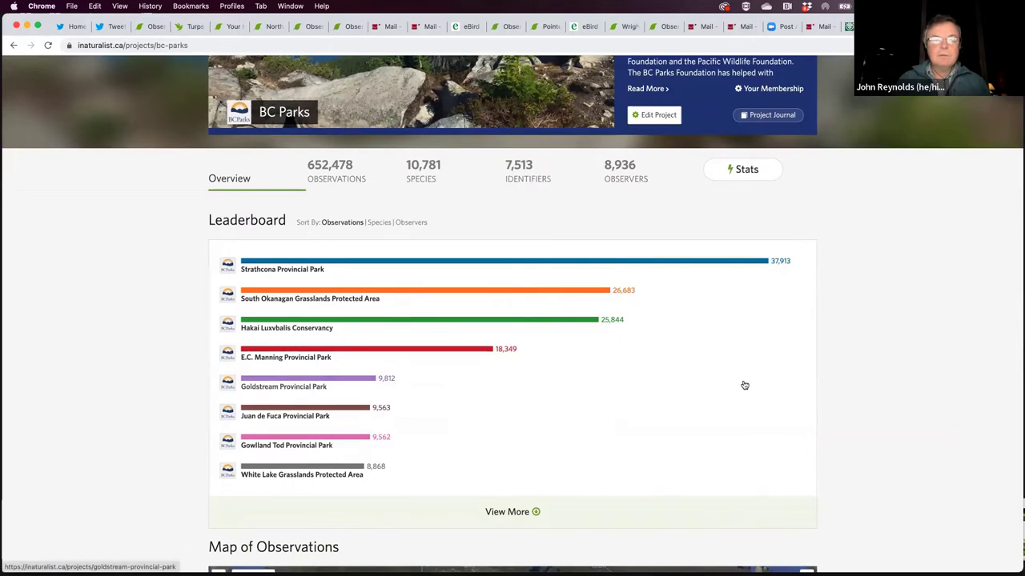
{"action": "scroll", "coordinate": [743, 384], "scroll_direction": "down", "scroll_amount": 3}
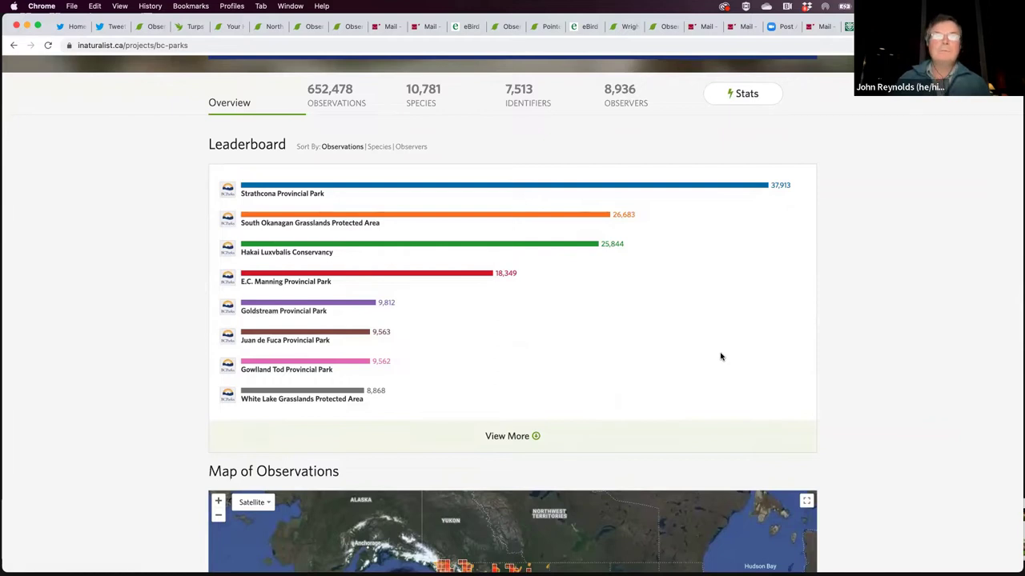
{"action": "scroll", "coordinate": [721, 357], "scroll_direction": "up", "scroll_amount": 5}
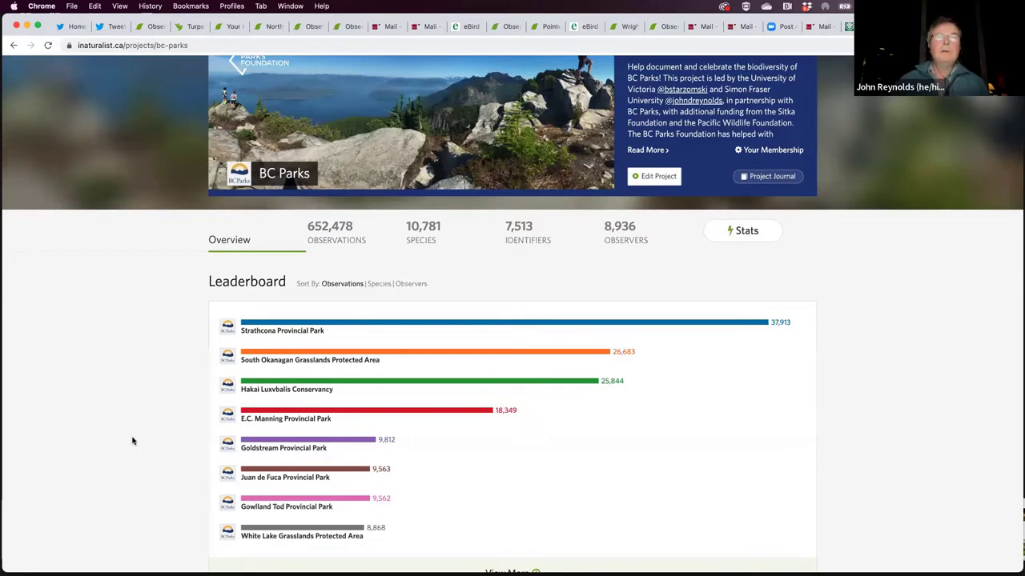
{"action": "scroll", "coordinate": [133, 441], "scroll_direction": "up", "scroll_amount": 2}
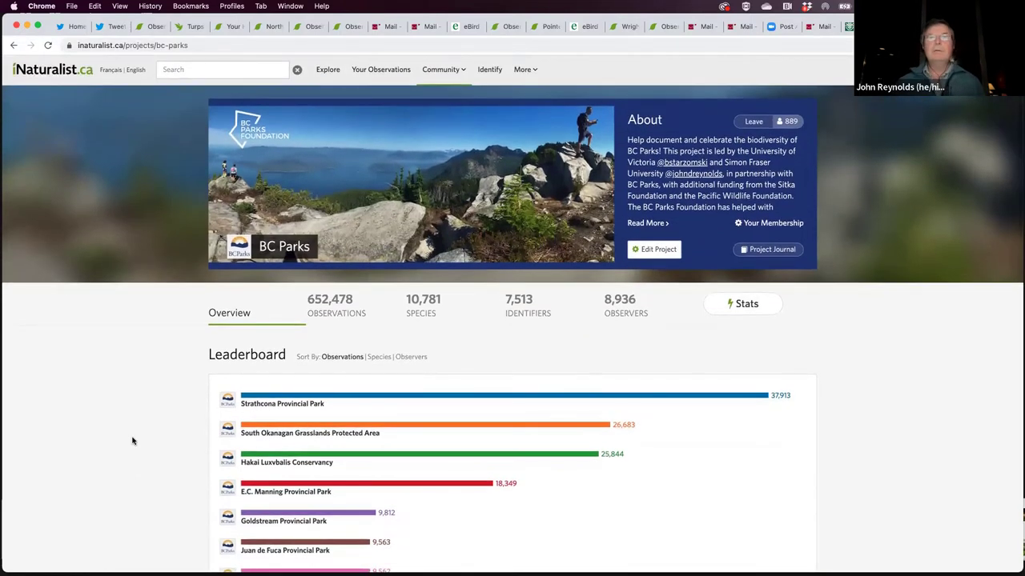
{"action": "mouse_move", "coordinate": [441, 66]}
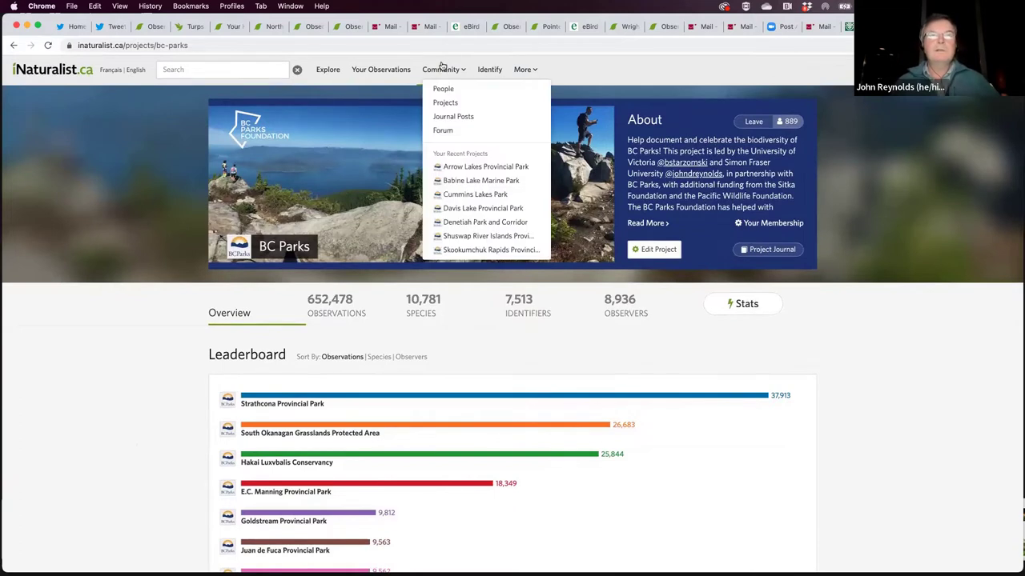
{"action": "left_click", "coordinate": [452, 107]}
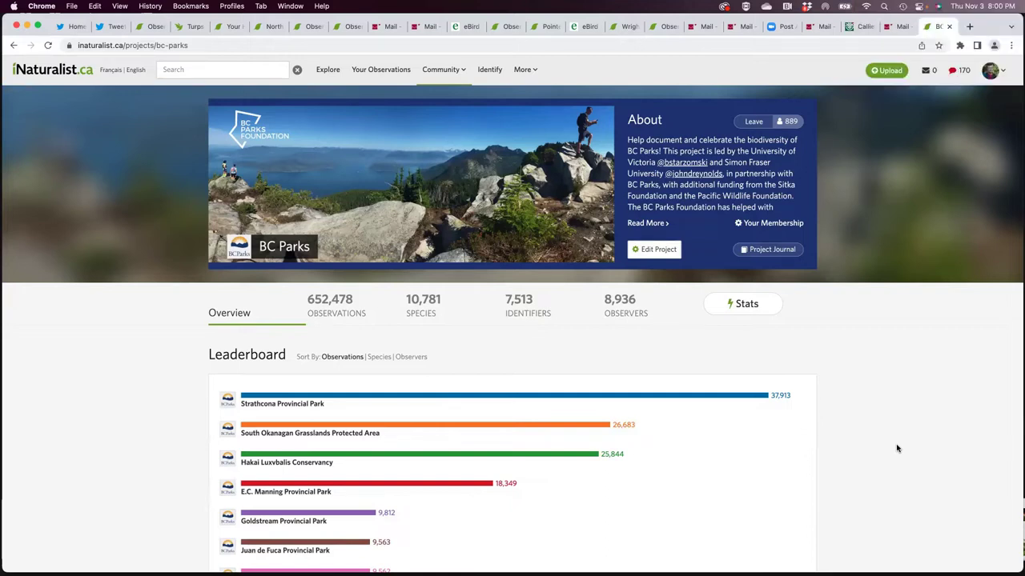
Step: Sort the BC Parks leaderboard by species and open the E.C. Manning Provincial Park project from it
{"action": "left_click", "coordinate": [377, 359]}
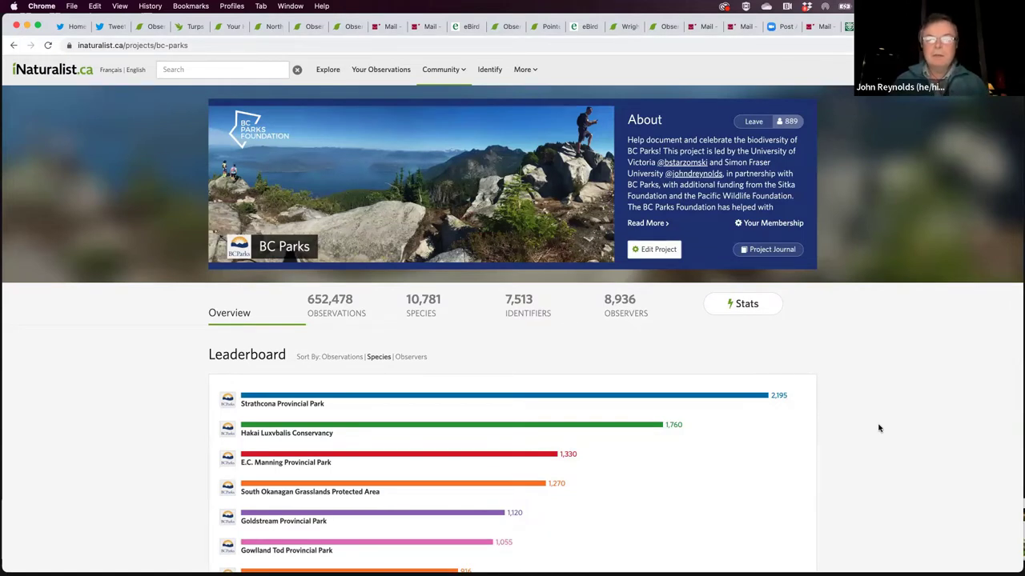
{"action": "scroll", "coordinate": [878, 428], "scroll_direction": "down", "scroll_amount": 2}
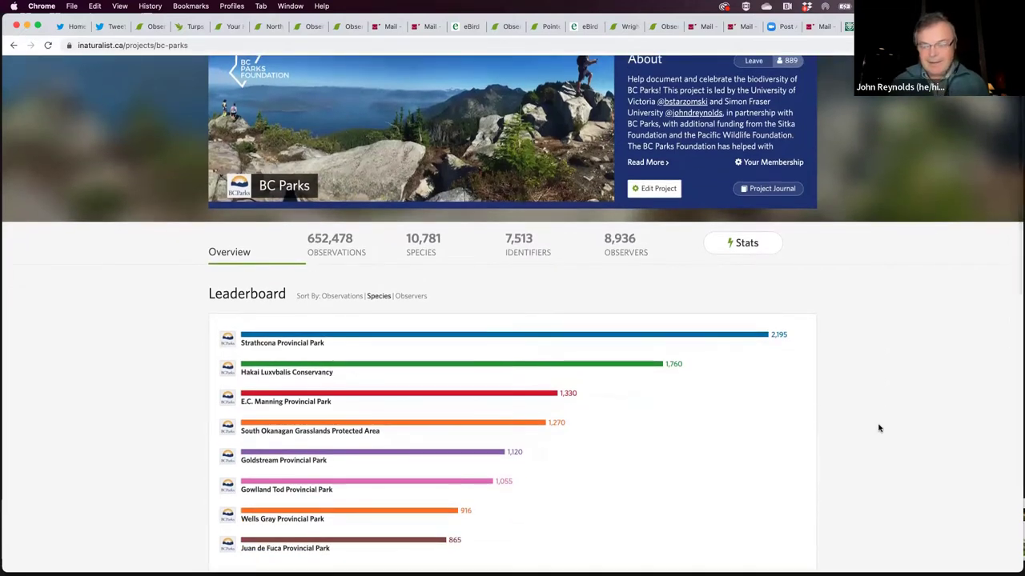
{"action": "scroll", "coordinate": [878, 427], "scroll_direction": "down", "scroll_amount": 1}
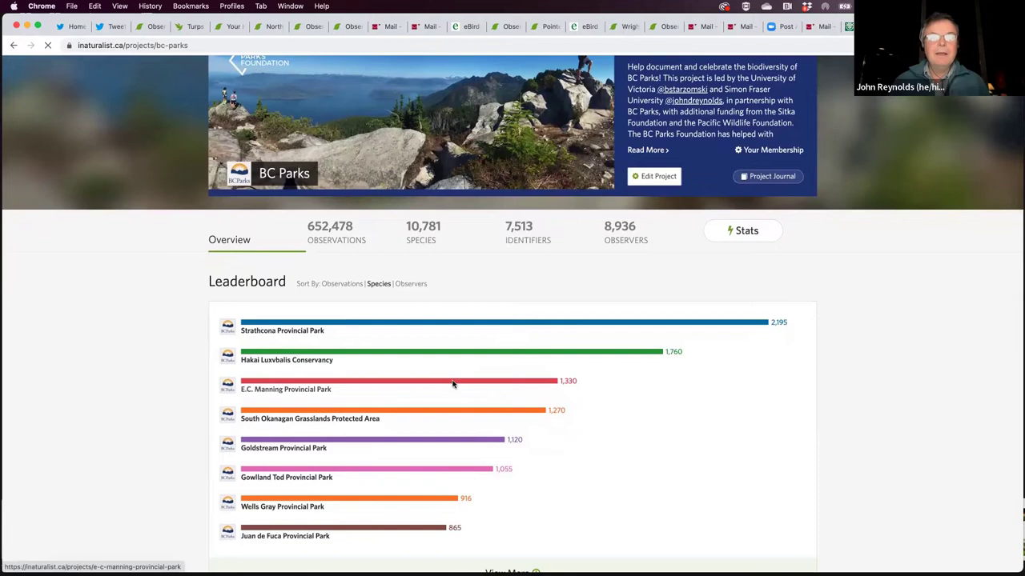
{"action": "left_click", "coordinate": [452, 383]}
Step: Review the E.C. Manning Provincial Park project's recent observations and observation map, and return to the BC Parks project
{"action": "scroll", "coordinate": [124, 389], "scroll_direction": "down", "scroll_amount": 1}
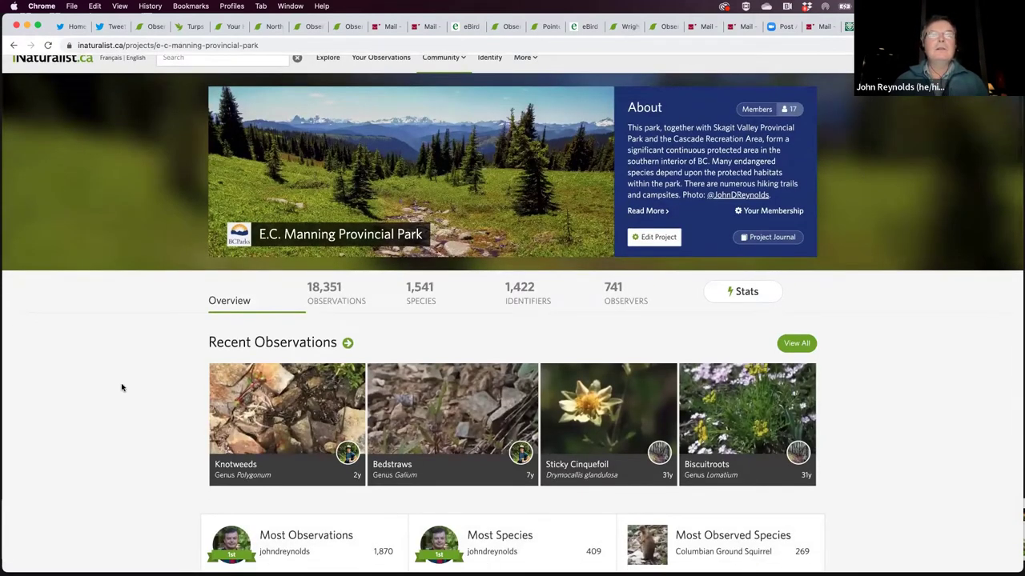
{"action": "scroll", "coordinate": [122, 388], "scroll_direction": "down", "scroll_amount": 2}
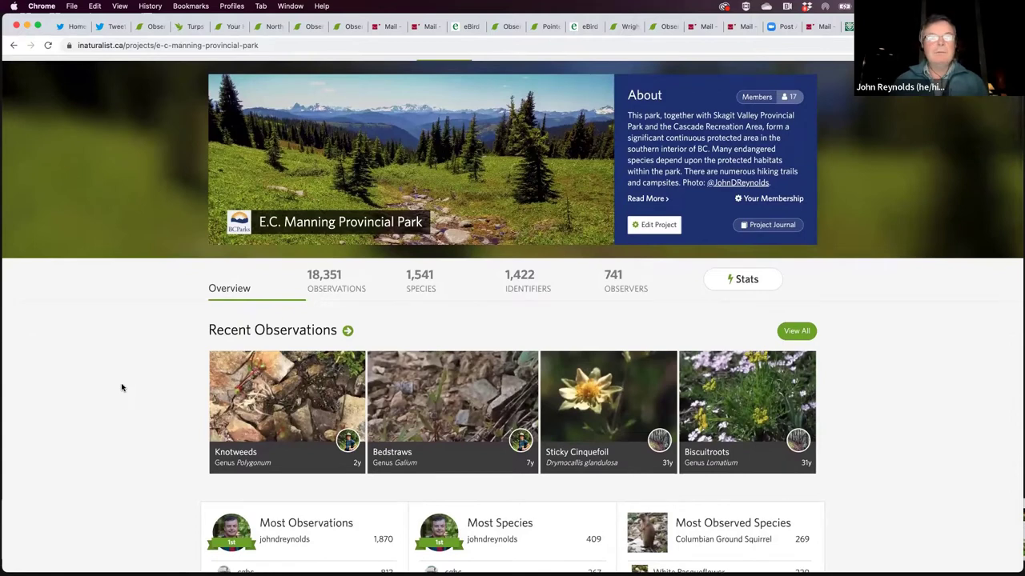
{"action": "scroll", "coordinate": [122, 387], "scroll_direction": "down", "scroll_amount": 1}
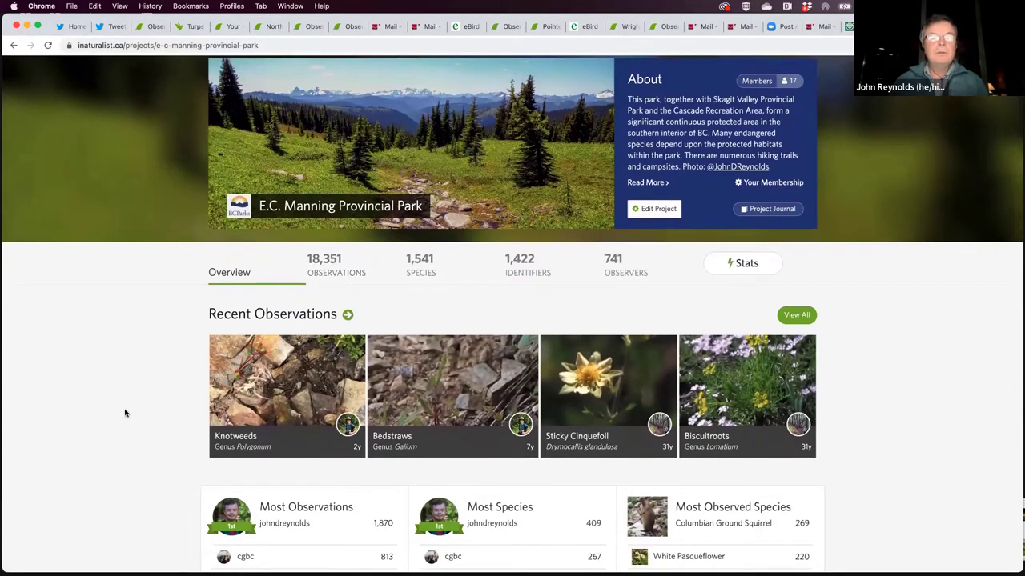
{"action": "scroll", "coordinate": [126, 414], "scroll_direction": "down", "scroll_amount": 10}
{"action": "scroll", "coordinate": [125, 414], "scroll_direction": "down", "scroll_amount": 20}
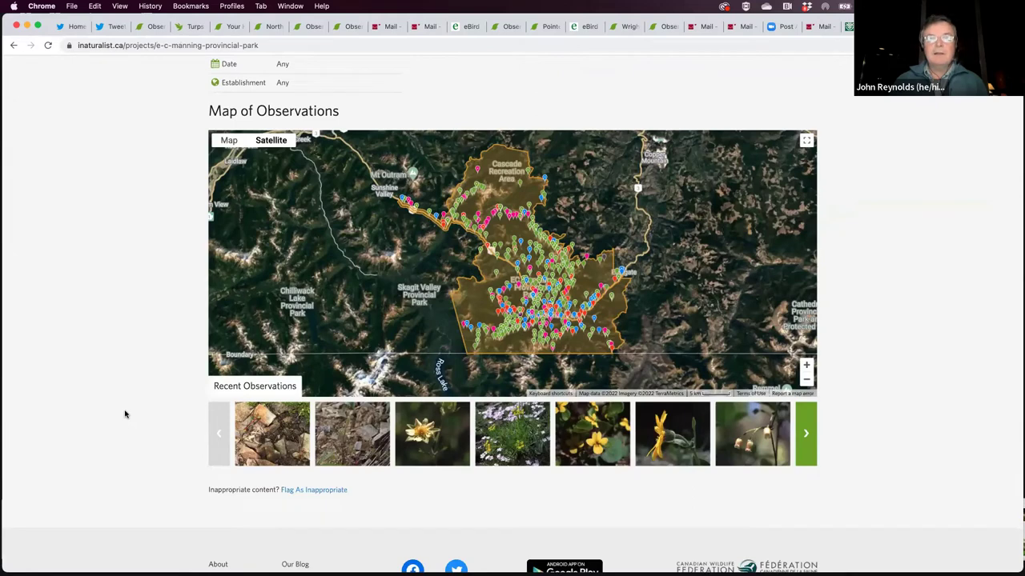
{"action": "scroll", "coordinate": [125, 414], "scroll_direction": "up", "scroll_amount": 20}
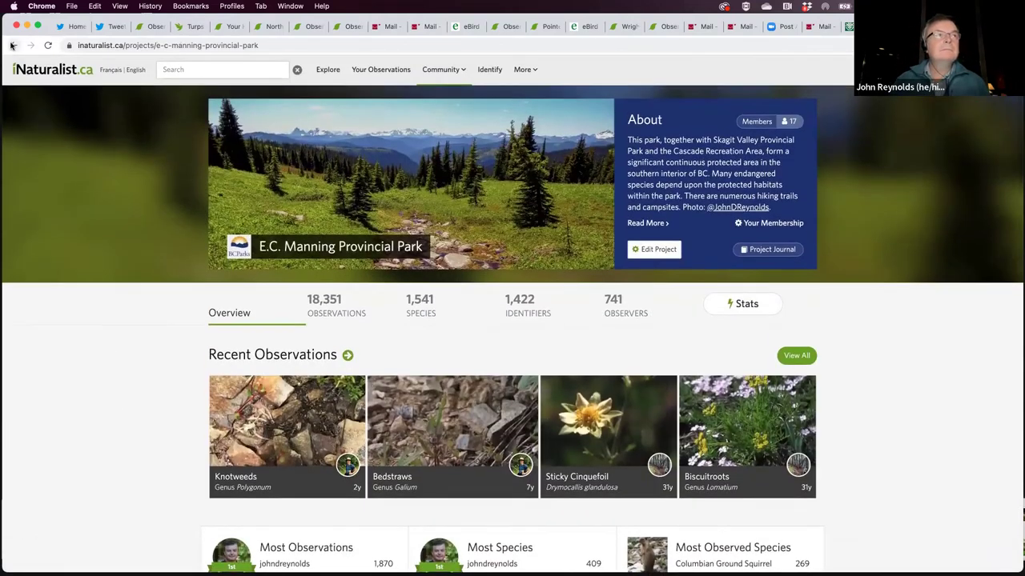
{"action": "left_click", "coordinate": [13, 44]}
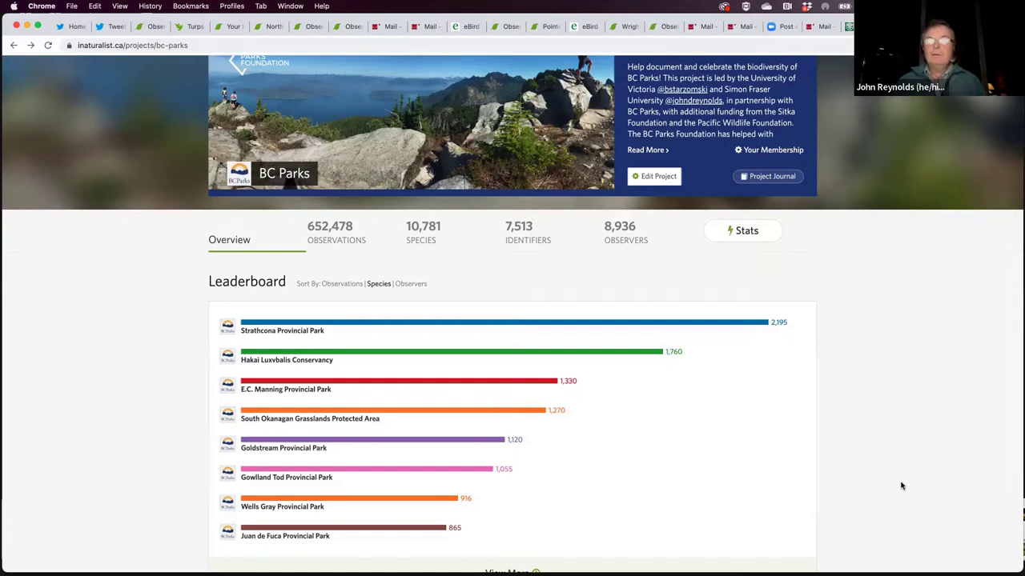
{"action": "scroll", "coordinate": [900, 486], "scroll_direction": "up", "scroll_amount": 2}
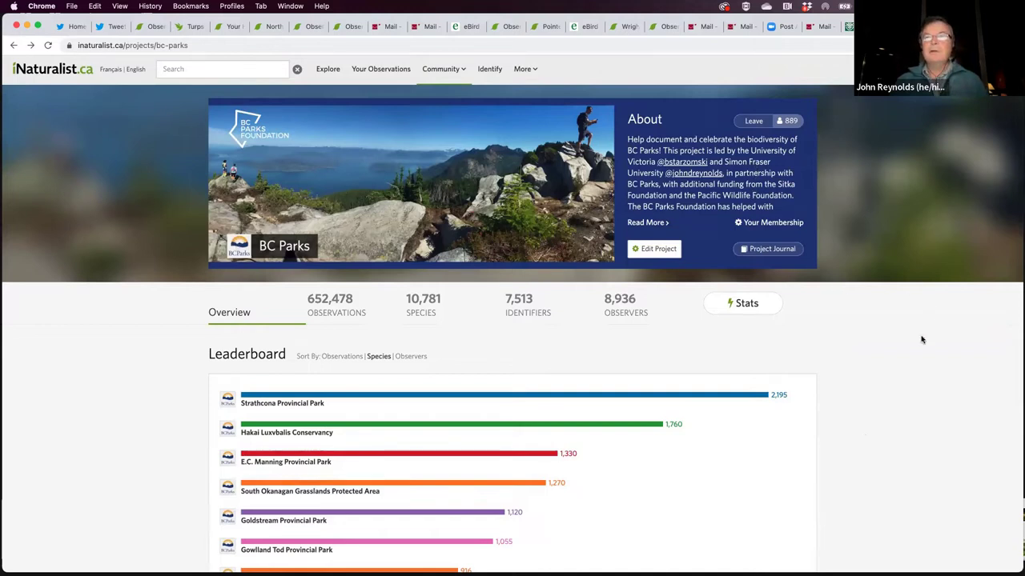
{"action": "scroll", "coordinate": [913, 386], "scroll_direction": "down", "scroll_amount": 1}
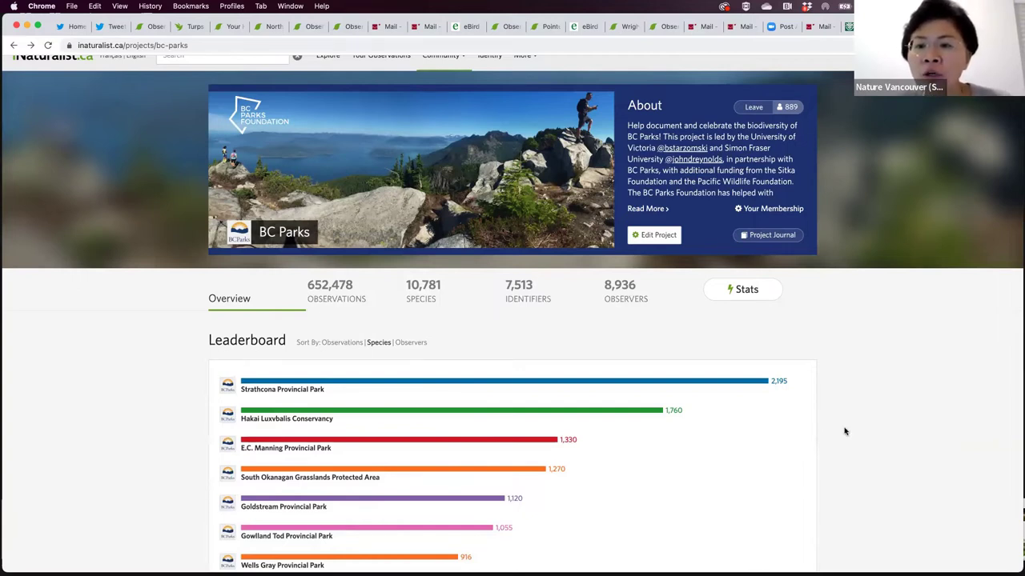
{"action": "scroll", "coordinate": [976, 469], "scroll_direction": "down", "scroll_amount": 1}
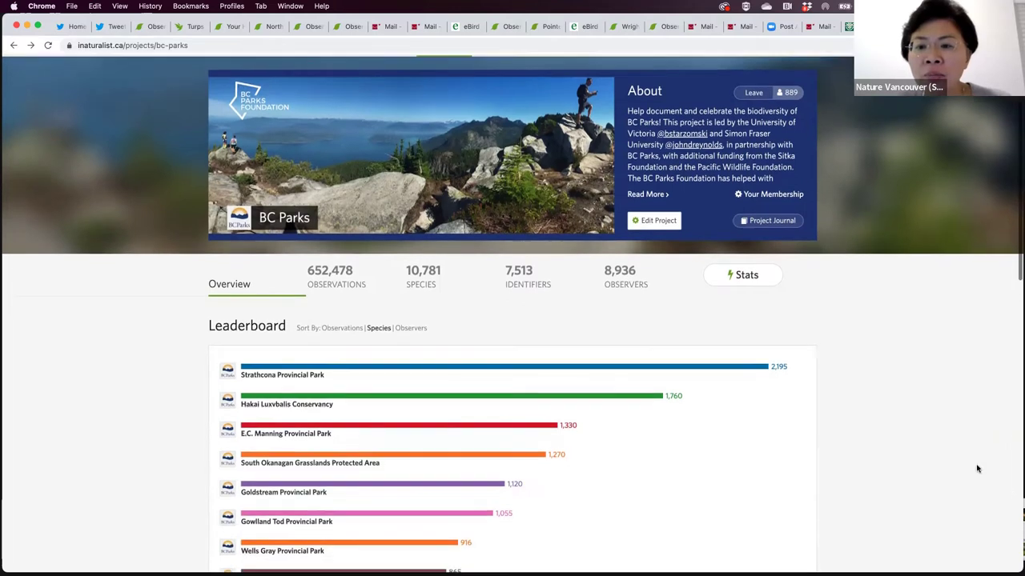
{"action": "scroll", "coordinate": [977, 468], "scroll_direction": "down", "scroll_amount": 3}
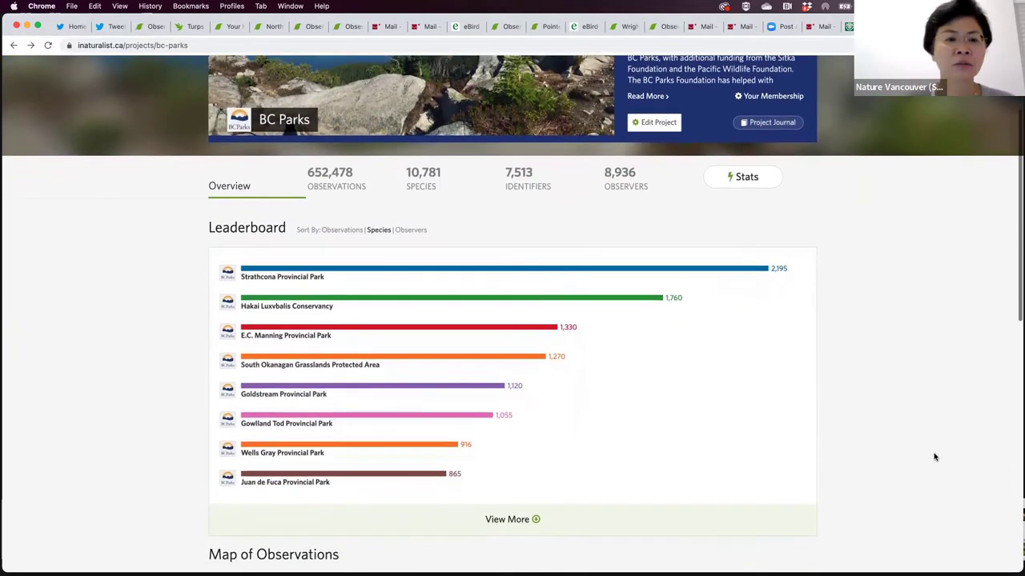
Step: Expand the BC Parks leaderboard and examine the species ranking of the individual parks
{"action": "scroll", "coordinate": [833, 409], "scroll_direction": "down", "scroll_amount": 1}
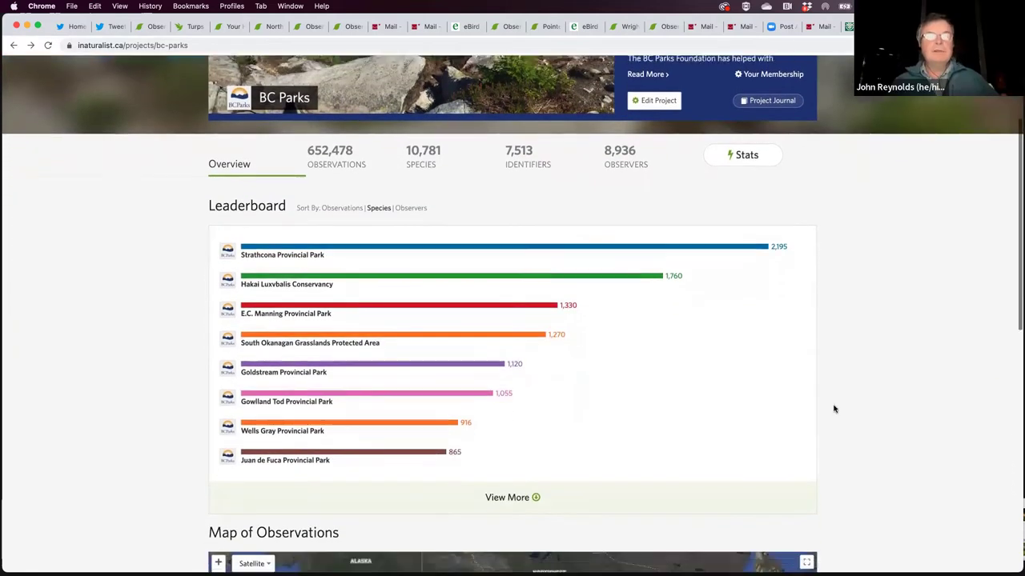
{"action": "scroll", "coordinate": [833, 409], "scroll_direction": "down", "scroll_amount": 2}
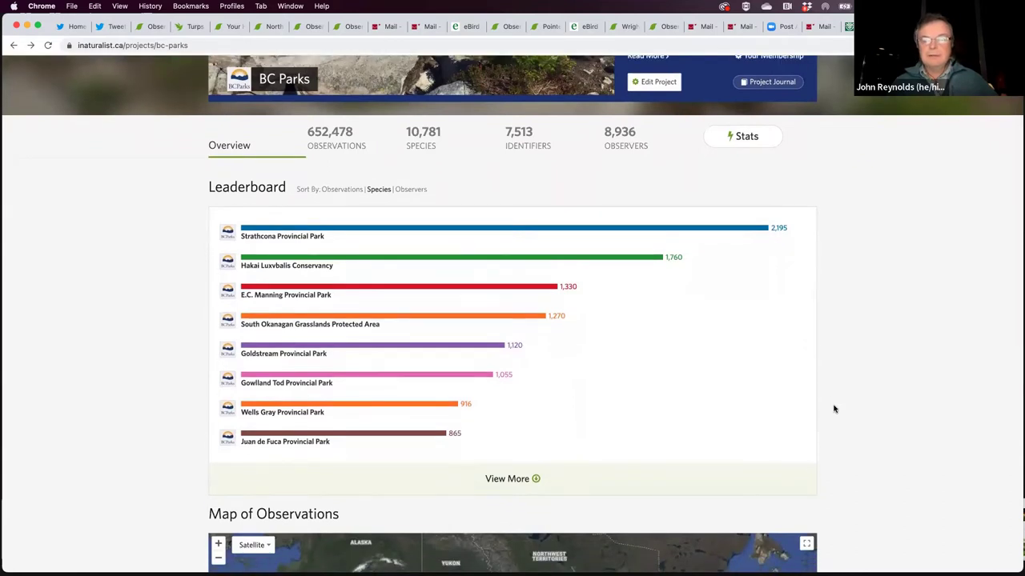
{"action": "left_click", "coordinate": [512, 464]}
{"action": "scroll", "coordinate": [704, 424], "scroll_direction": "down", "scroll_amount": 5}
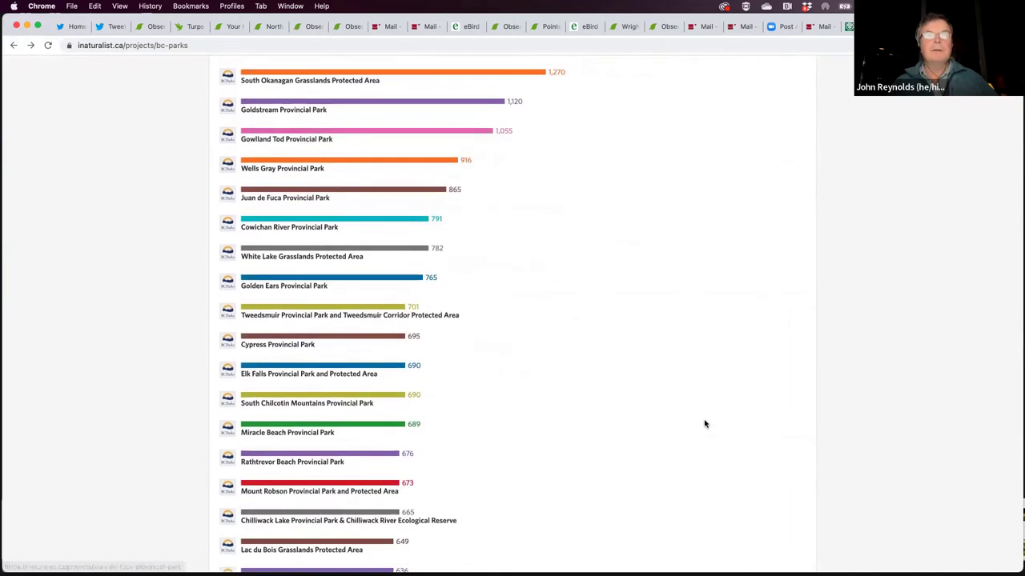
{"action": "scroll", "coordinate": [704, 424], "scroll_direction": "down", "scroll_amount": 4}
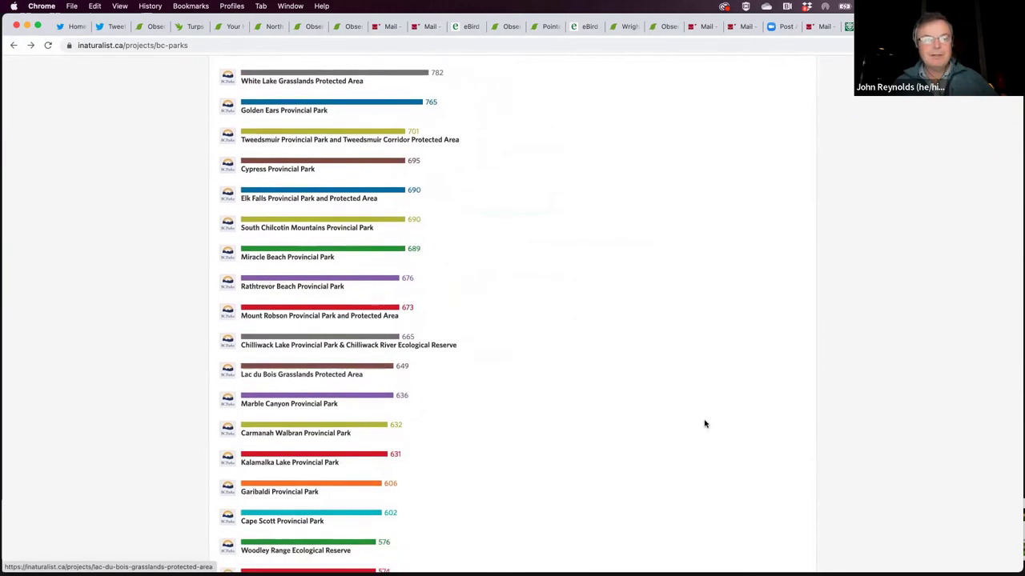
{"action": "scroll", "coordinate": [705, 424], "scroll_direction": "down", "scroll_amount": 4}
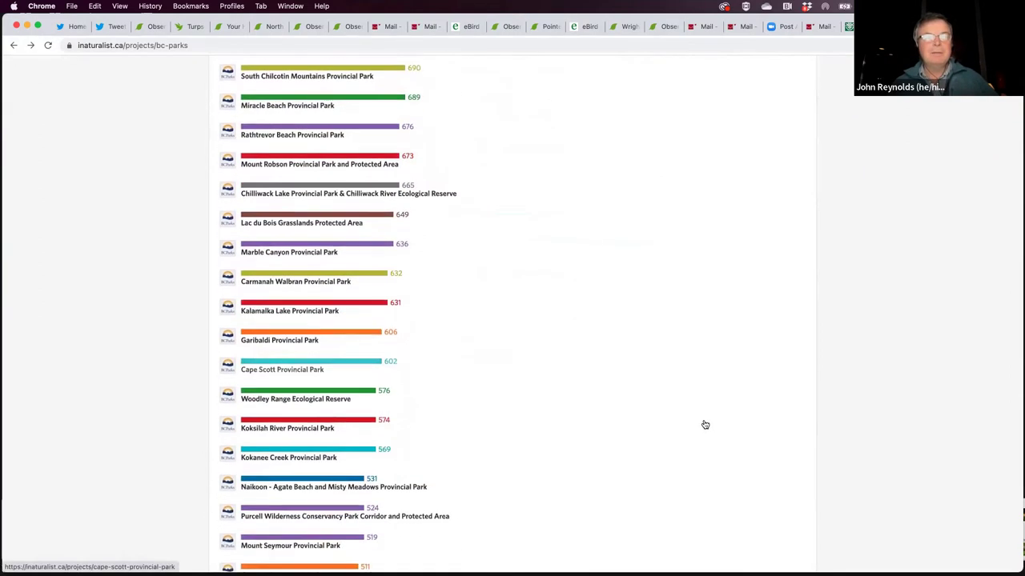
{"action": "scroll", "coordinate": [704, 424], "scroll_direction": "down", "scroll_amount": 7}
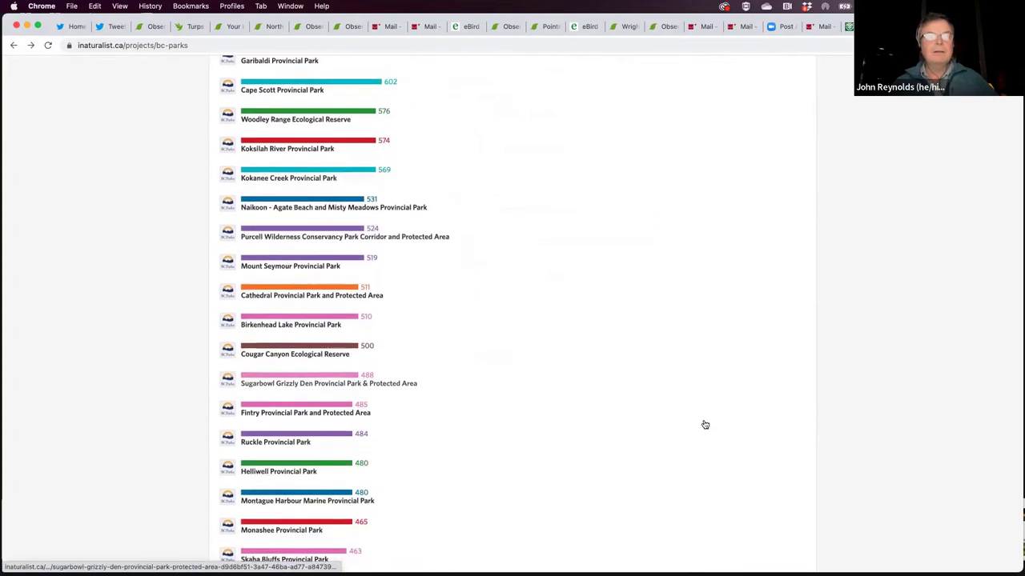
{"action": "scroll", "coordinate": [705, 424], "scroll_direction": "down", "scroll_amount": 8}
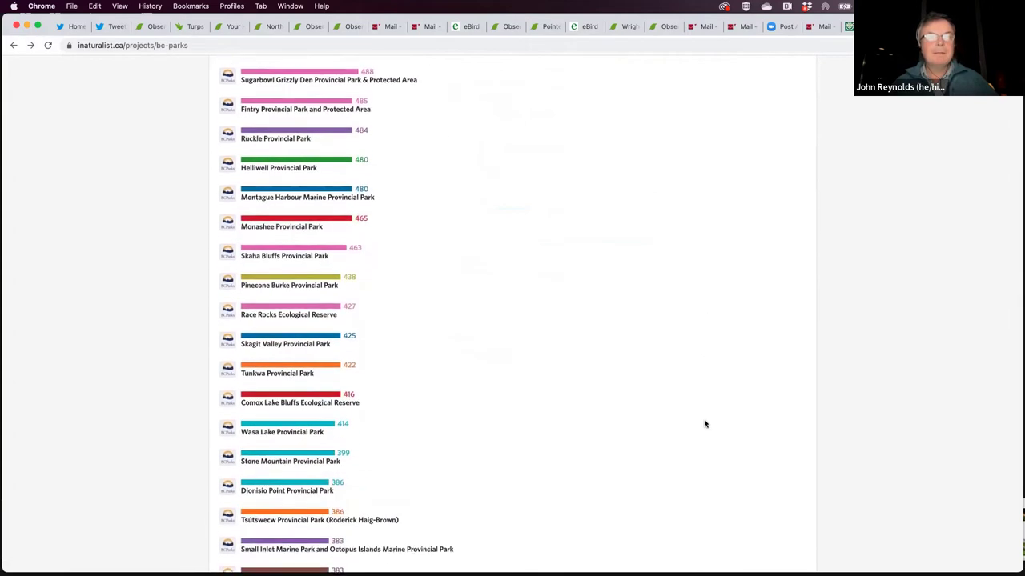
{"action": "scroll", "coordinate": [705, 424], "scroll_direction": "down", "scroll_amount": 9}
{"action": "scroll", "coordinate": [704, 425], "scroll_direction": "up", "scroll_amount": 10}
{"action": "scroll", "coordinate": [705, 424], "scroll_direction": "up", "scroll_amount": 20}
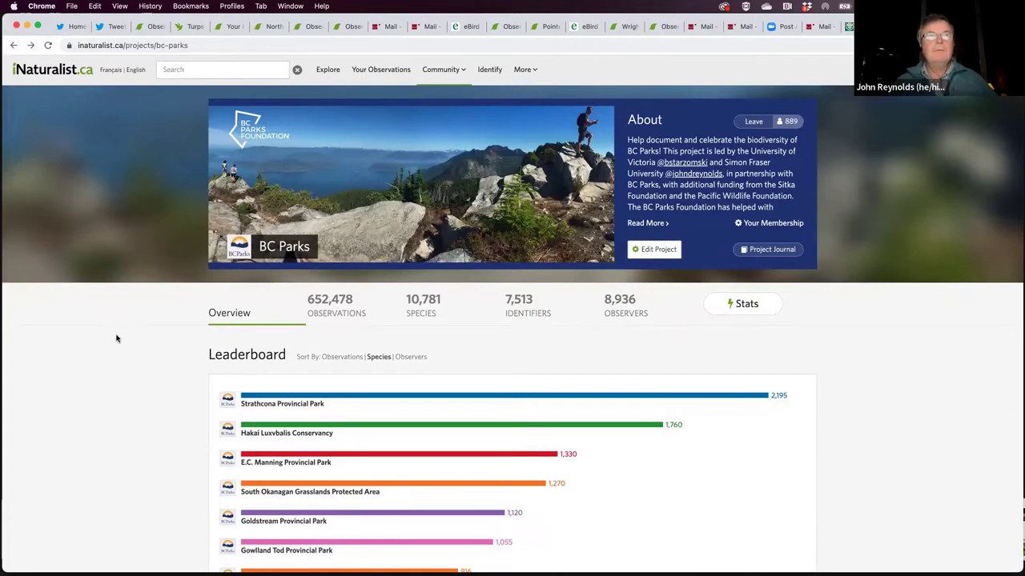
Step: Filter the Explore observations to American Robin and open the species page through the newest listed record
{"action": "left_click", "coordinate": [326, 70]}
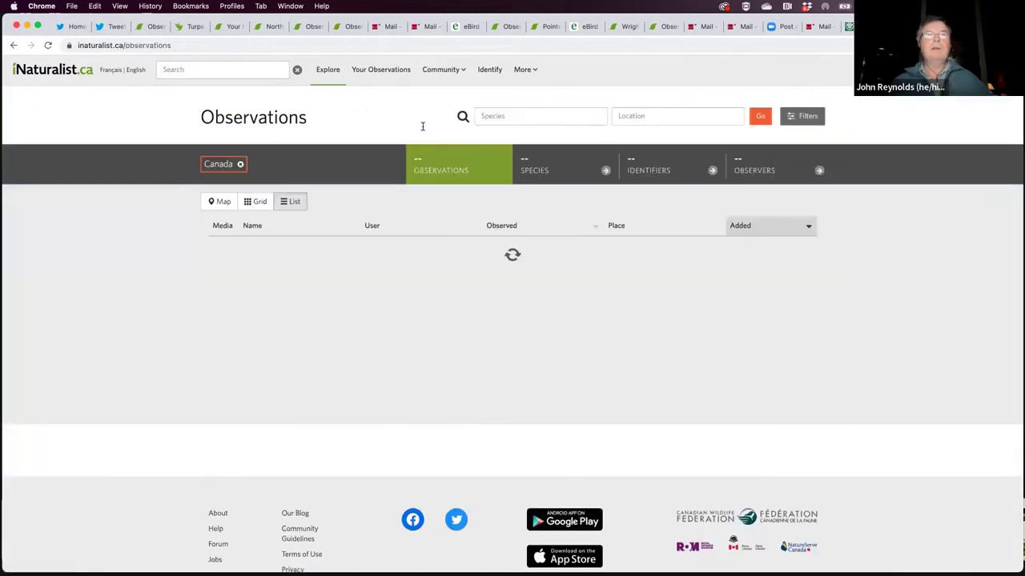
{"action": "left_click", "coordinate": [545, 118]}
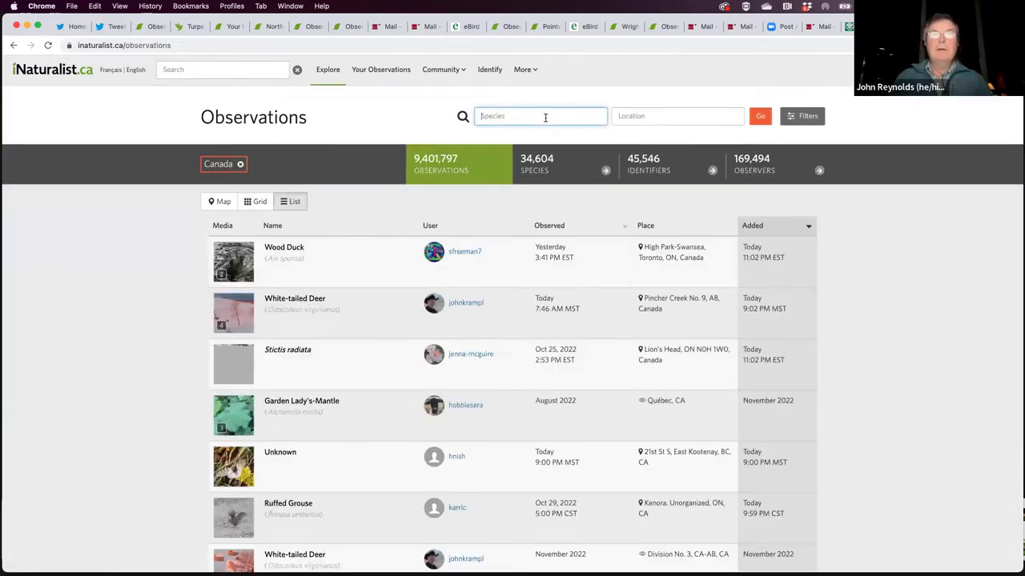
{"action": "type", "text": "american robin"}
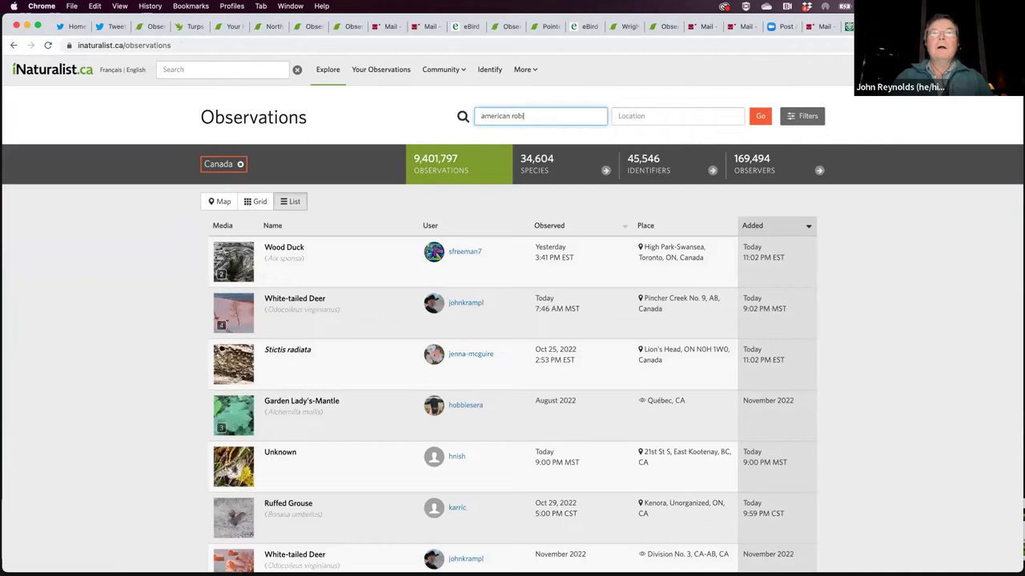
{"action": "left_click", "coordinate": [545, 137]}
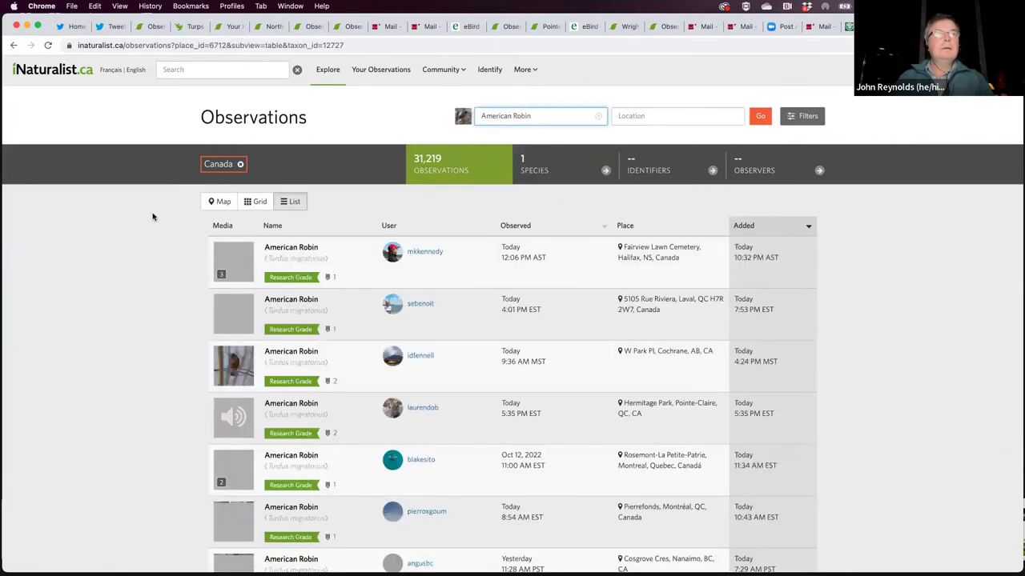
{"action": "left_click", "coordinate": [299, 253]}
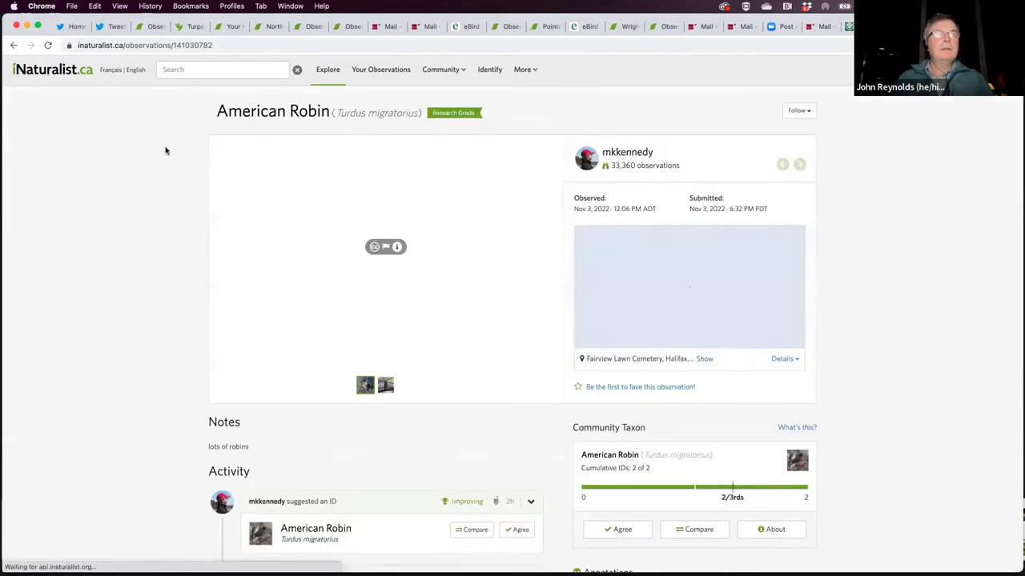
{"action": "left_click", "coordinate": [281, 113]}
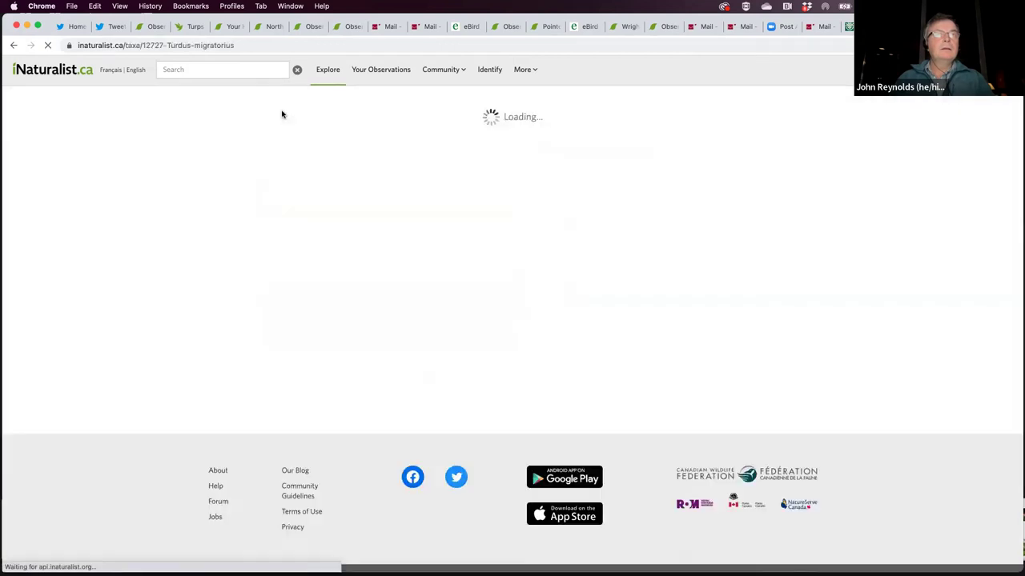
Step: View an enlargement of the main photo on the American Robin species page and close it
{"action": "scroll", "coordinate": [96, 430], "scroll_direction": "down", "scroll_amount": 2}
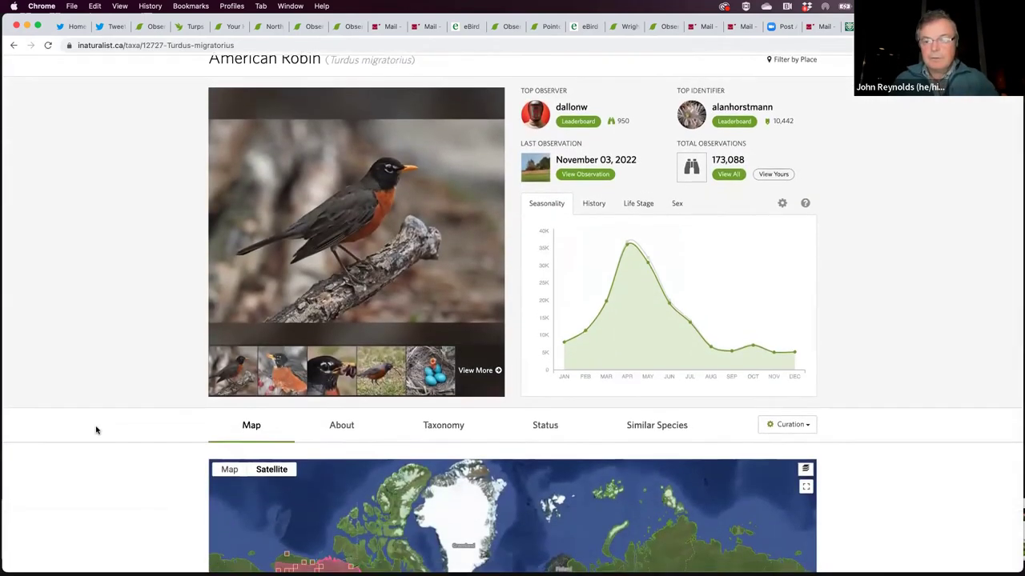
{"action": "mouse_move", "coordinate": [337, 274]}
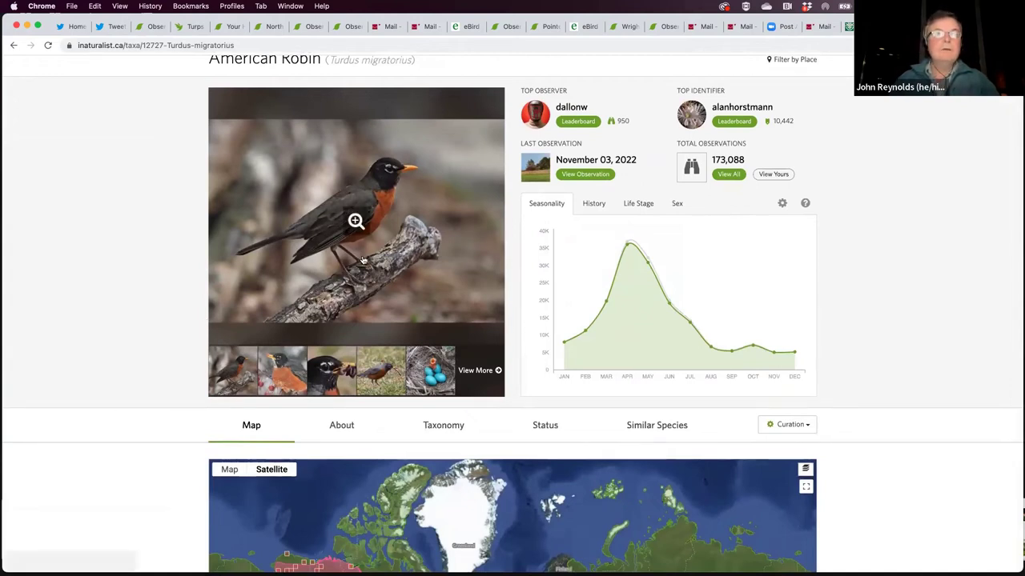
{"action": "left_click", "coordinate": [363, 260]}
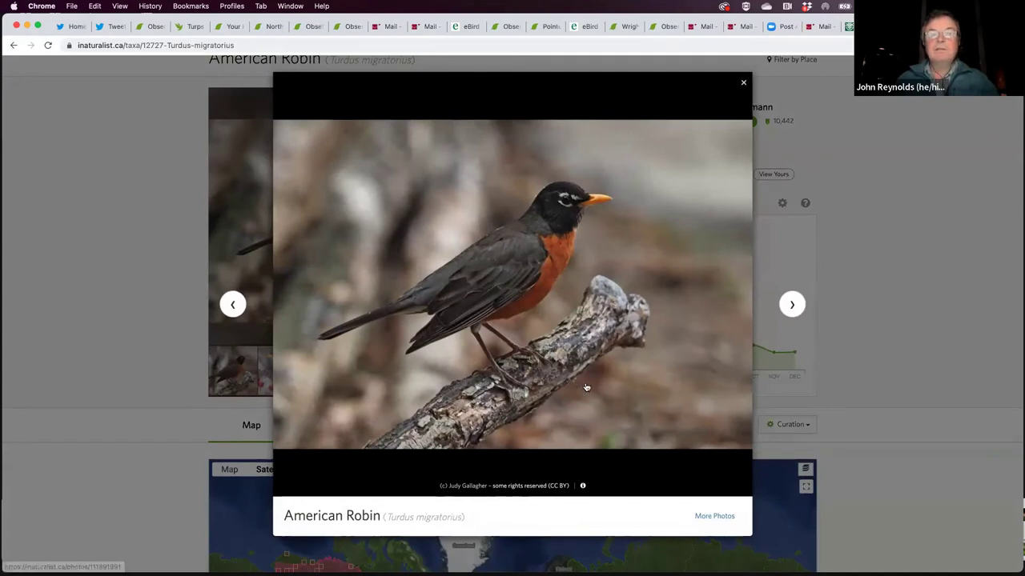
{"action": "left_click", "coordinate": [743, 84]}
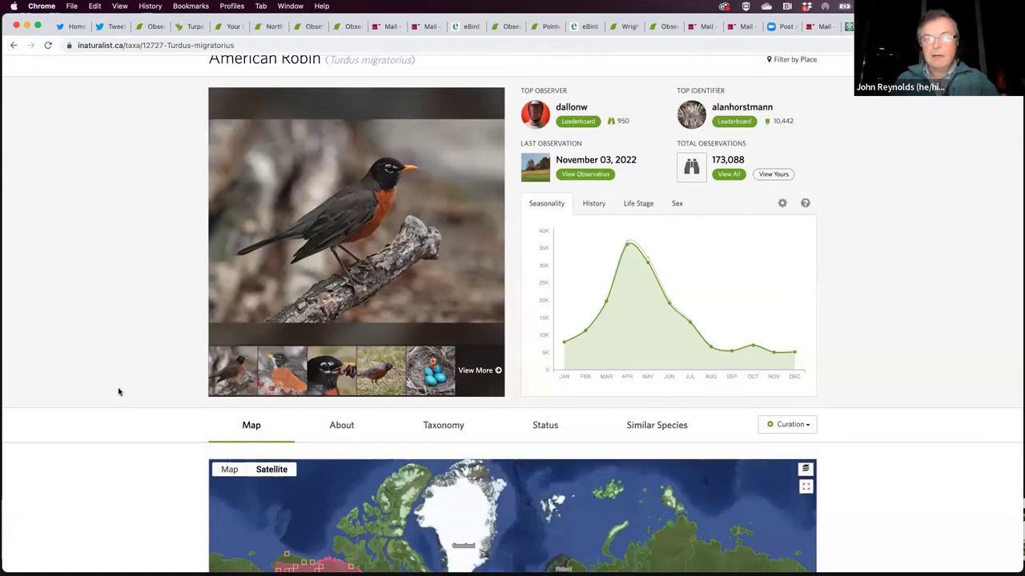
Step: Look through the four other American Robin gallery photos and glance at the species' distribution map
{"action": "left_click", "coordinate": [279, 377]}
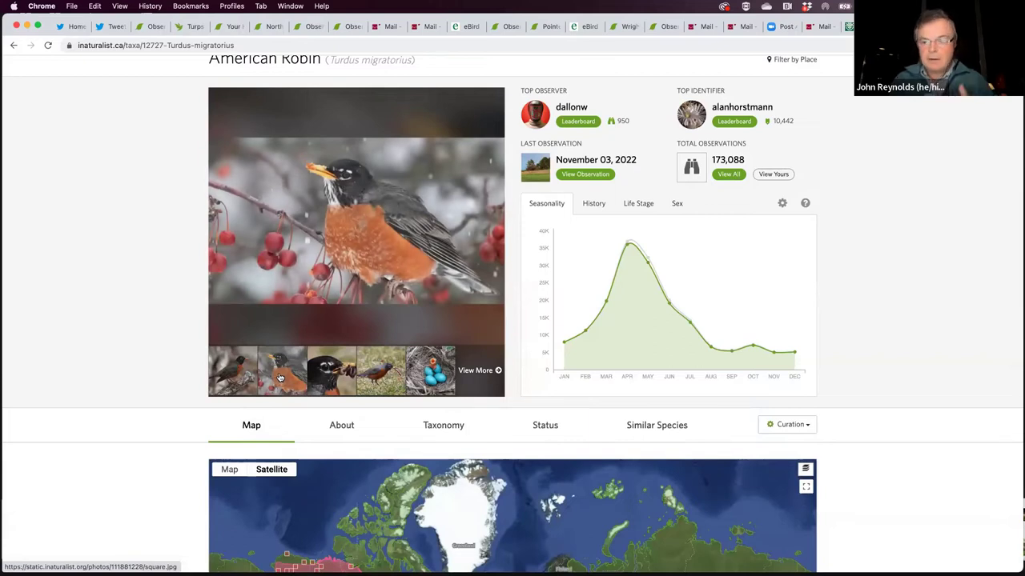
{"action": "left_click", "coordinate": [333, 375]}
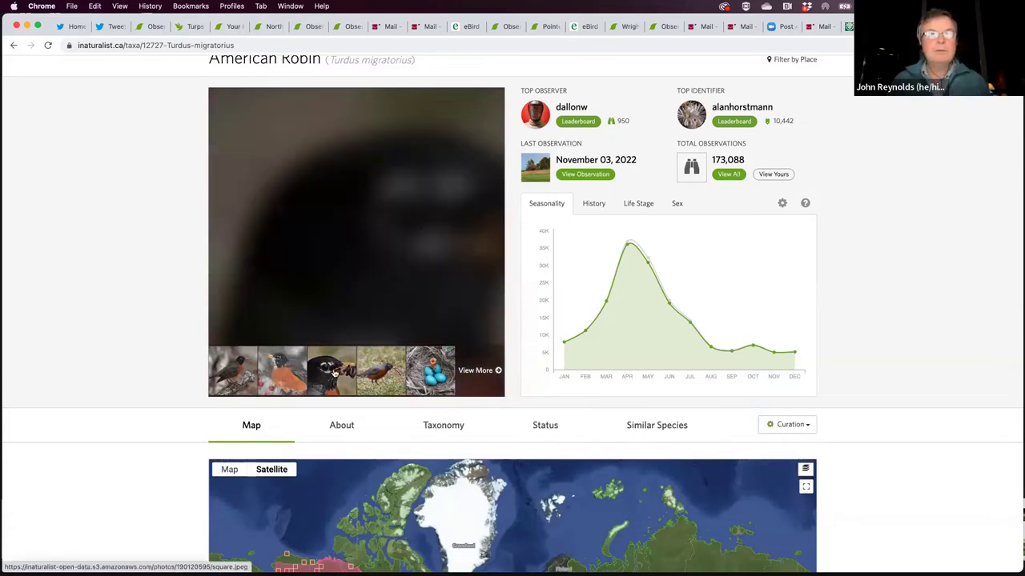
{"action": "left_click", "coordinate": [390, 373]}
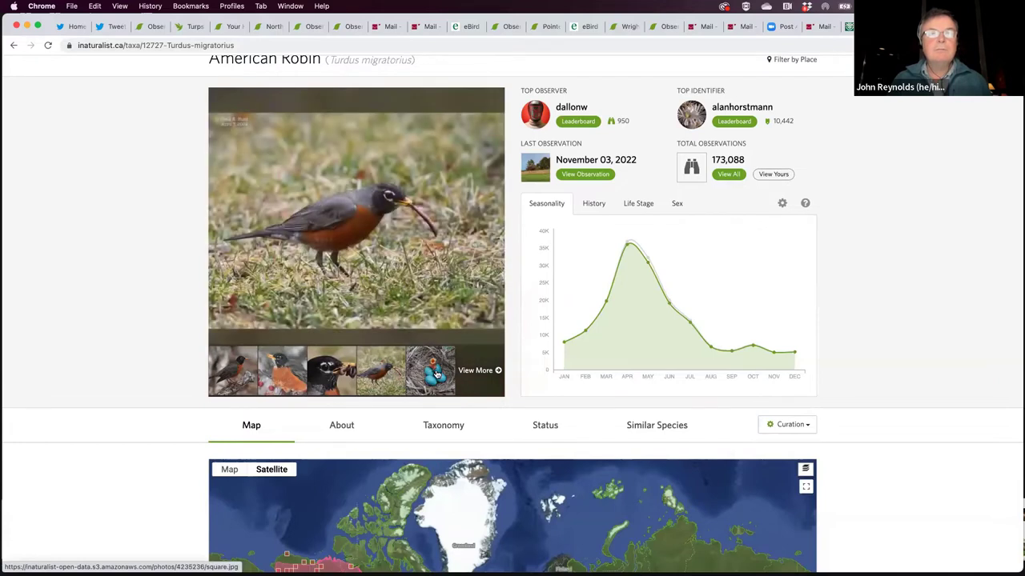
{"action": "left_click", "coordinate": [436, 374]}
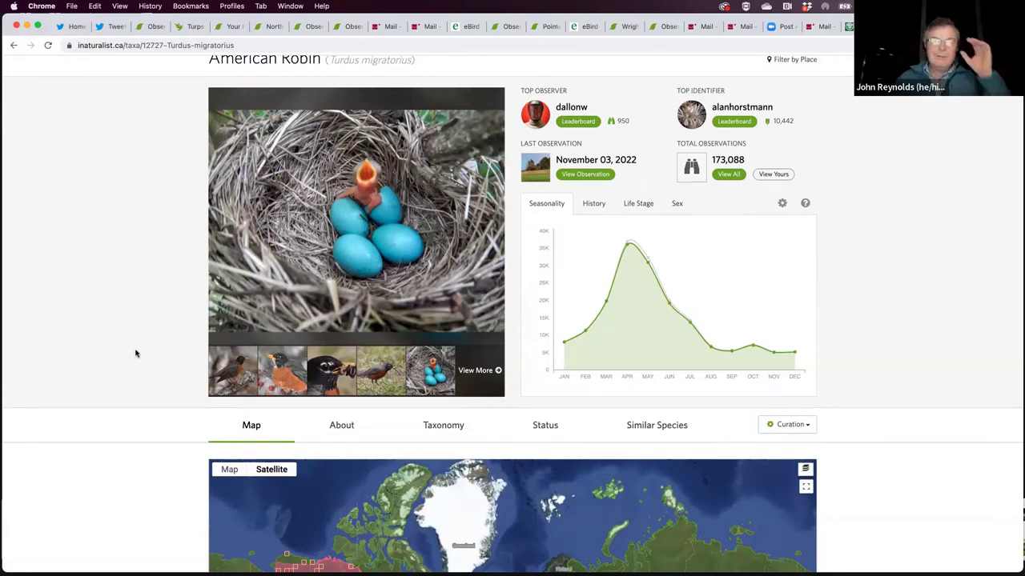
{"action": "scroll", "coordinate": [136, 353], "scroll_direction": "down", "scroll_amount": 5}
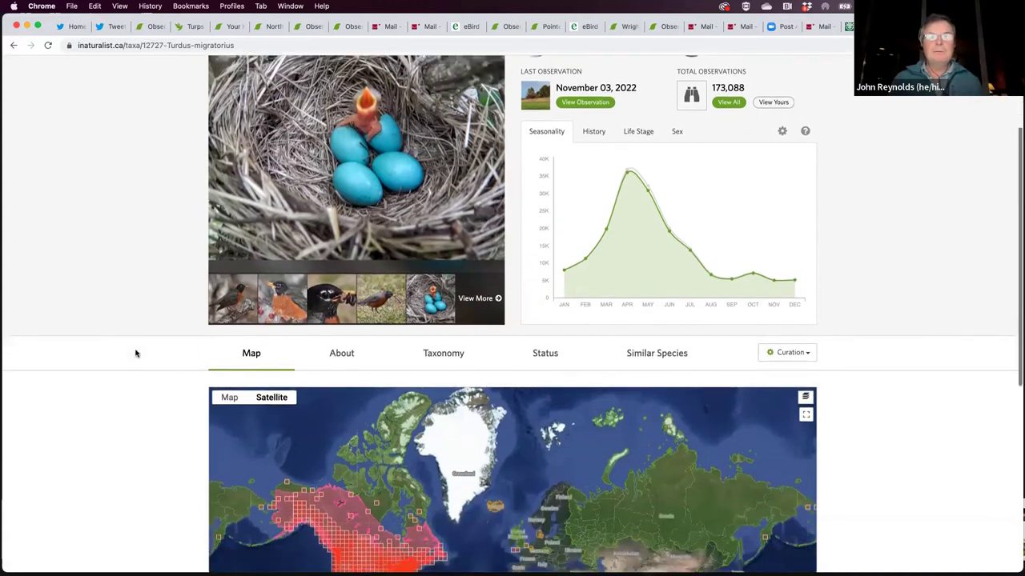
{"action": "scroll", "coordinate": [136, 354], "scroll_direction": "up", "scroll_amount": 5}
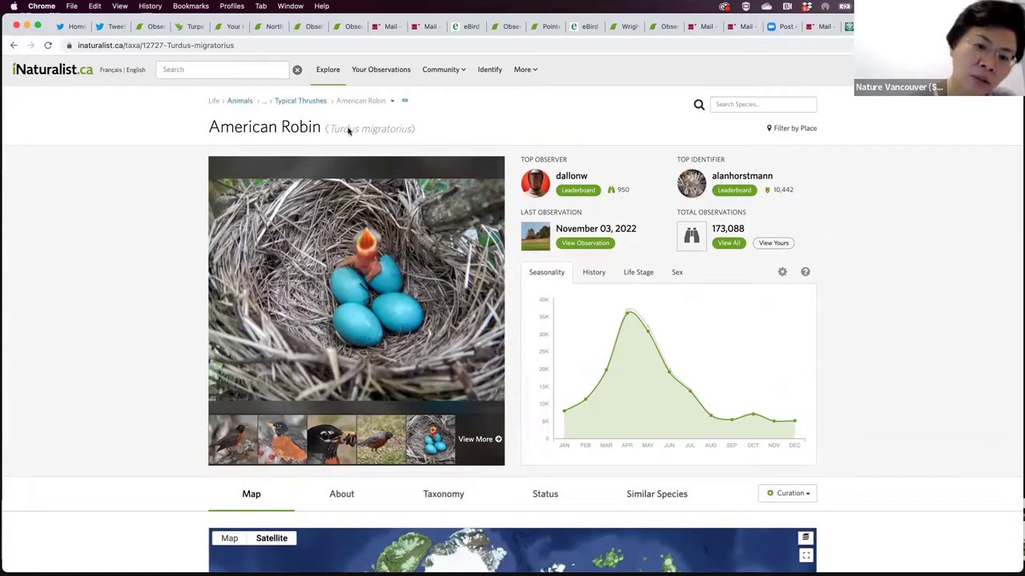
Step: Start a new Explore observations search and filter it to the species American Bittern
{"action": "left_click", "coordinate": [326, 70]}
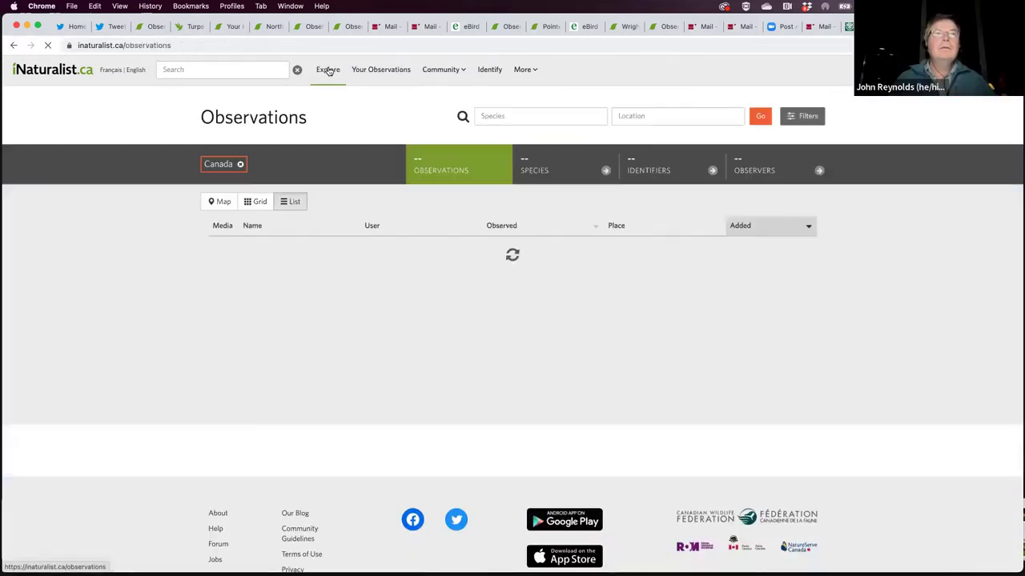
{"action": "left_click", "coordinate": [539, 118]}
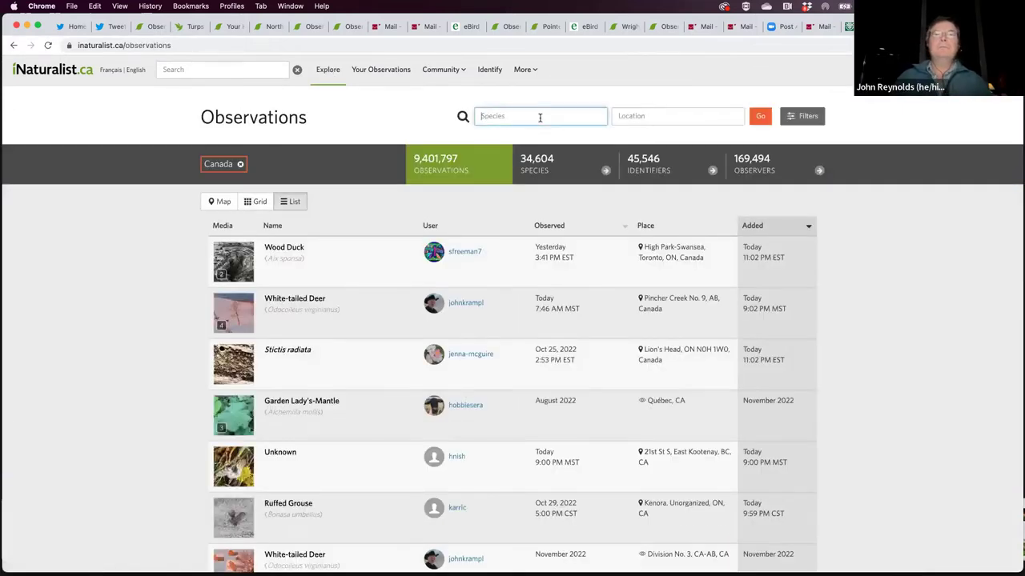
{"action": "type", "text": "american b"}
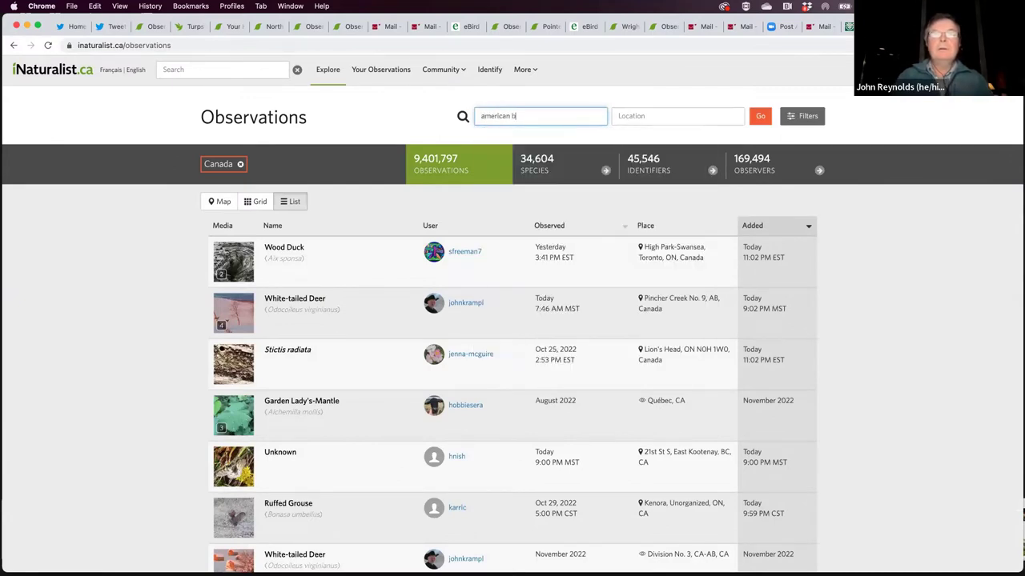
{"action": "type", "text": "itter"}
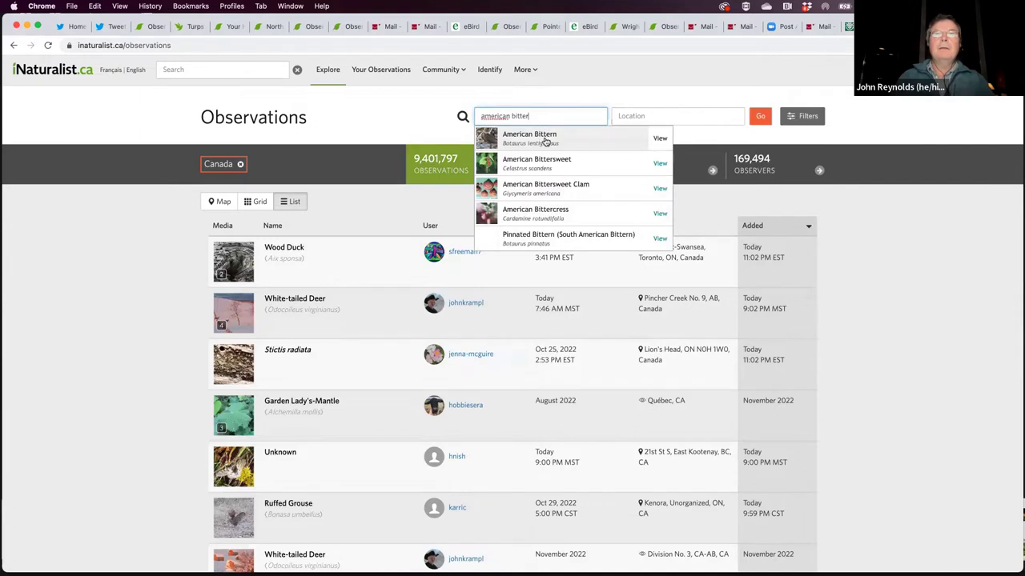
{"action": "left_click", "coordinate": [545, 141]}
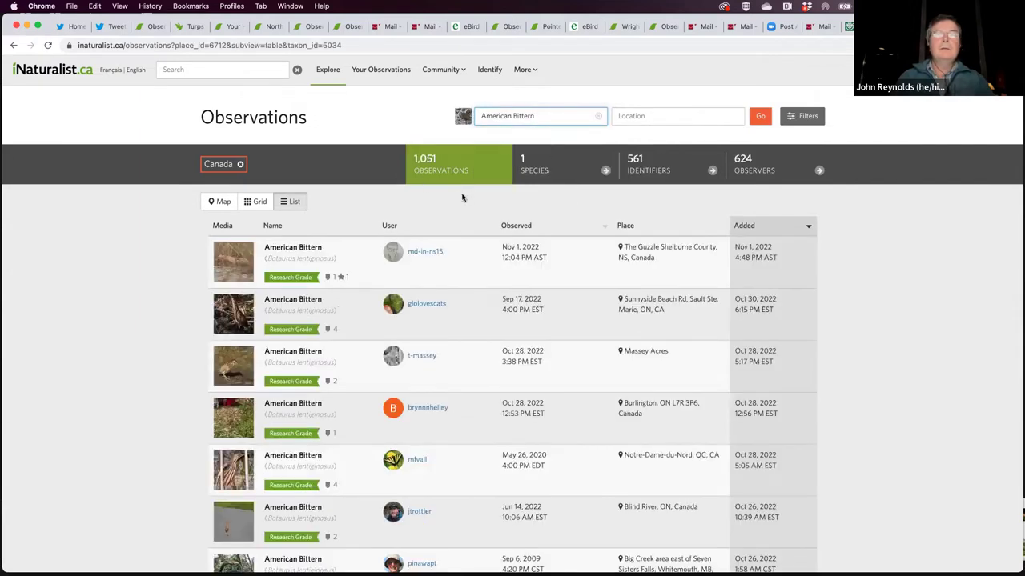
Step: Restrict the American Bittern observations to the location Greater Vancouver, BC, Canada
{"action": "left_click", "coordinate": [664, 115]}
{"action": "type", "text": "grea"}
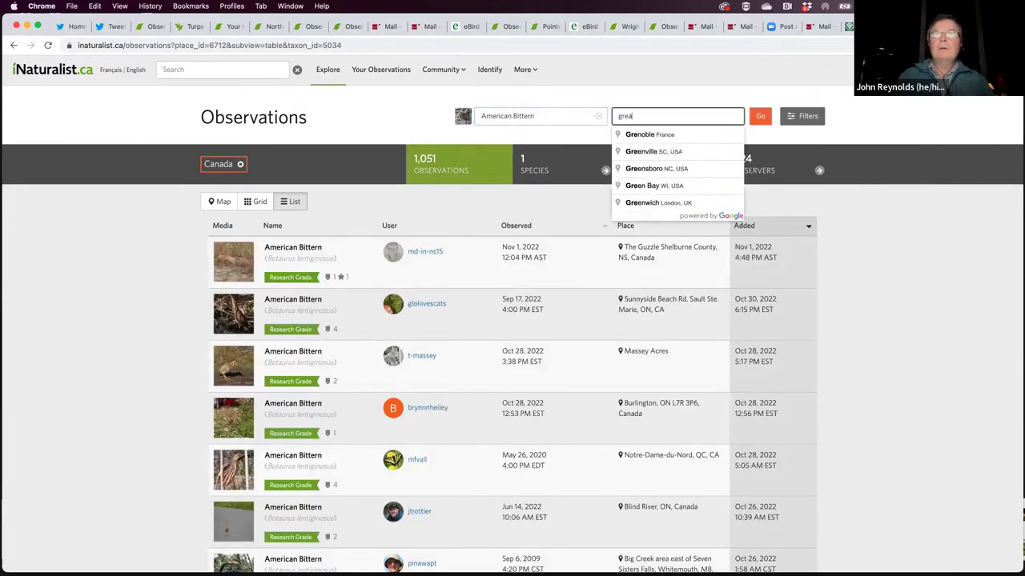
{"action": "type", "text": "ter van"}
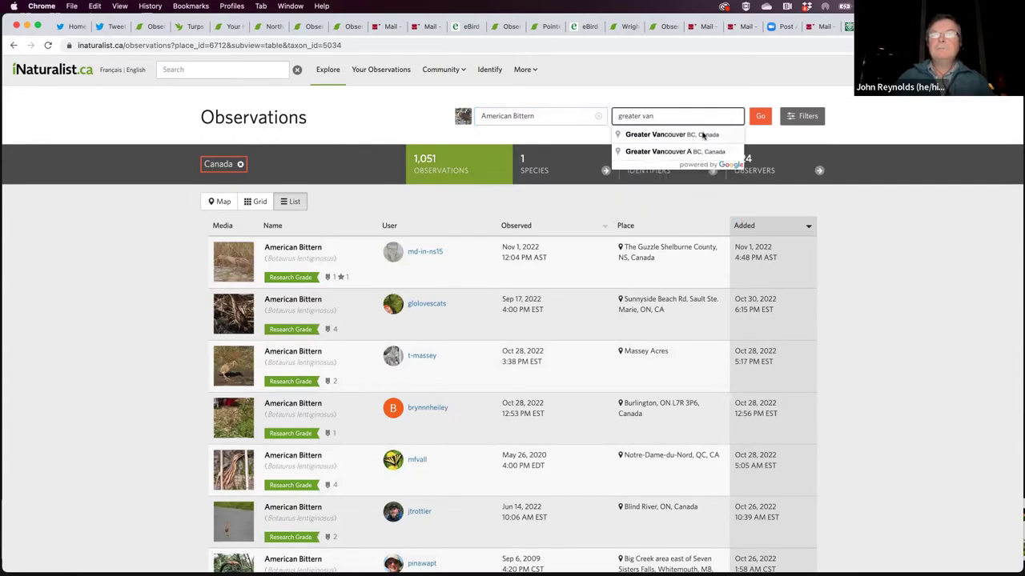
{"action": "left_click", "coordinate": [704, 134]}
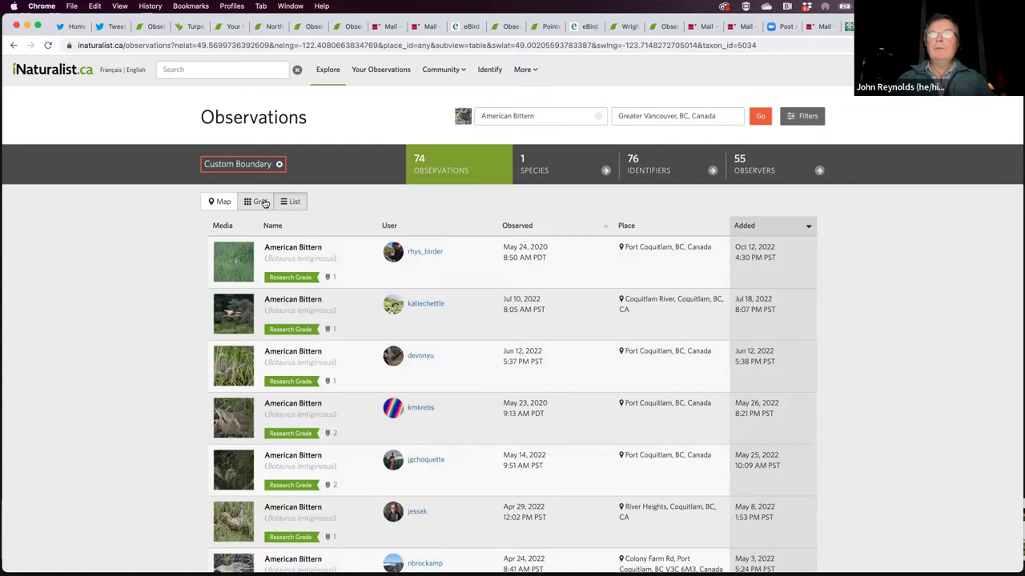
Step: Examine the observation filters, including the exact observed date calendar, and close them without applying any change
{"action": "left_click", "coordinate": [806, 121]}
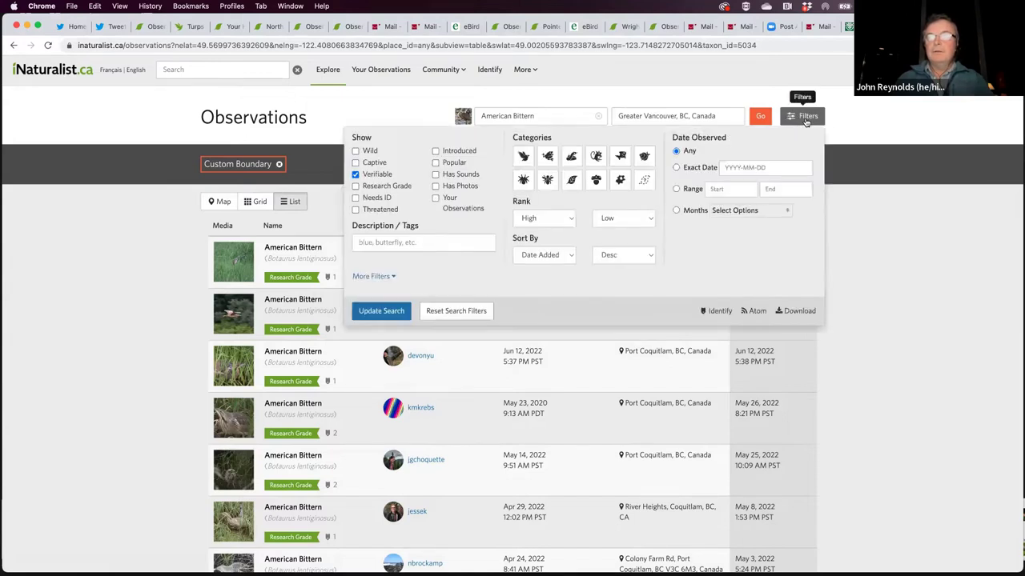
{"action": "left_click", "coordinate": [785, 170]}
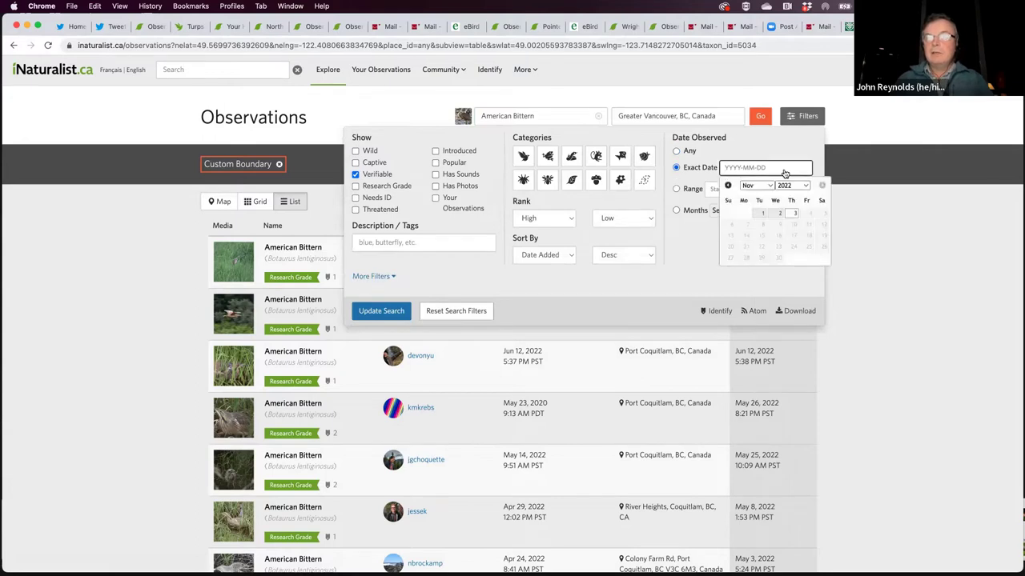
{"action": "left_click", "coordinate": [891, 267]}
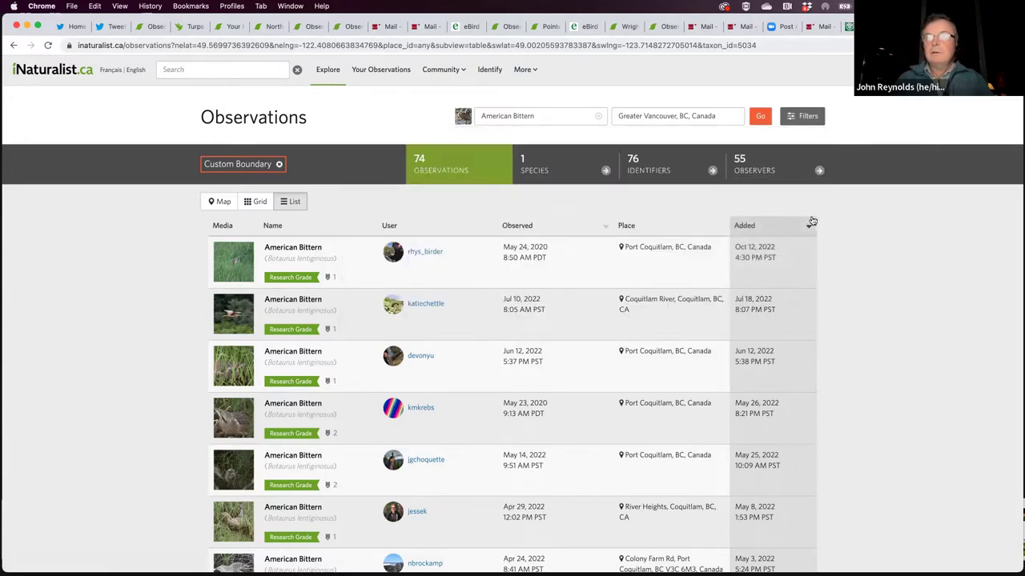
Step: Filter the American Bittern observations to an observed date range starting 2022-01-01, leaving the end date open
{"action": "left_click", "coordinate": [806, 124]}
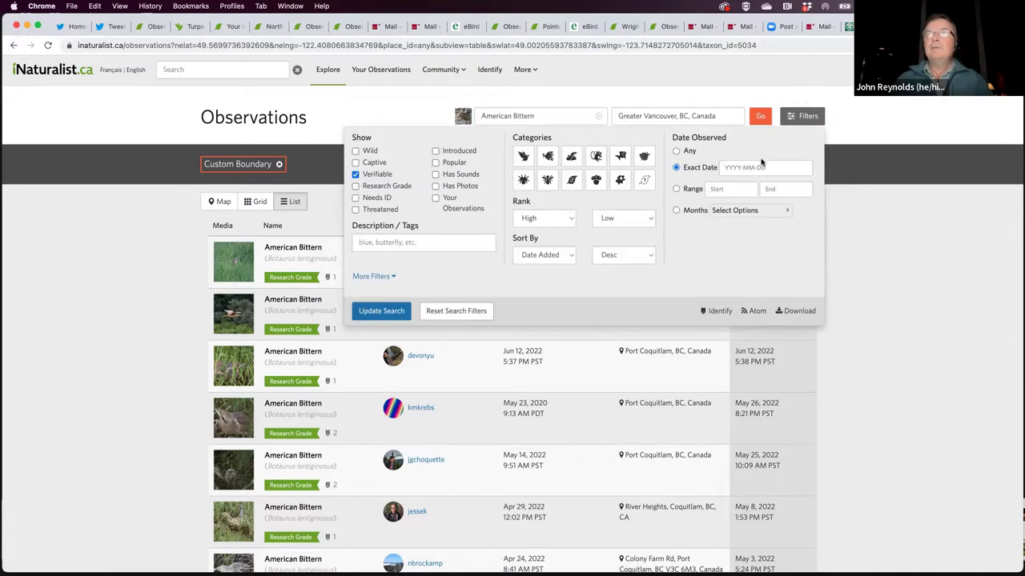
{"action": "left_click", "coordinate": [732, 189]}
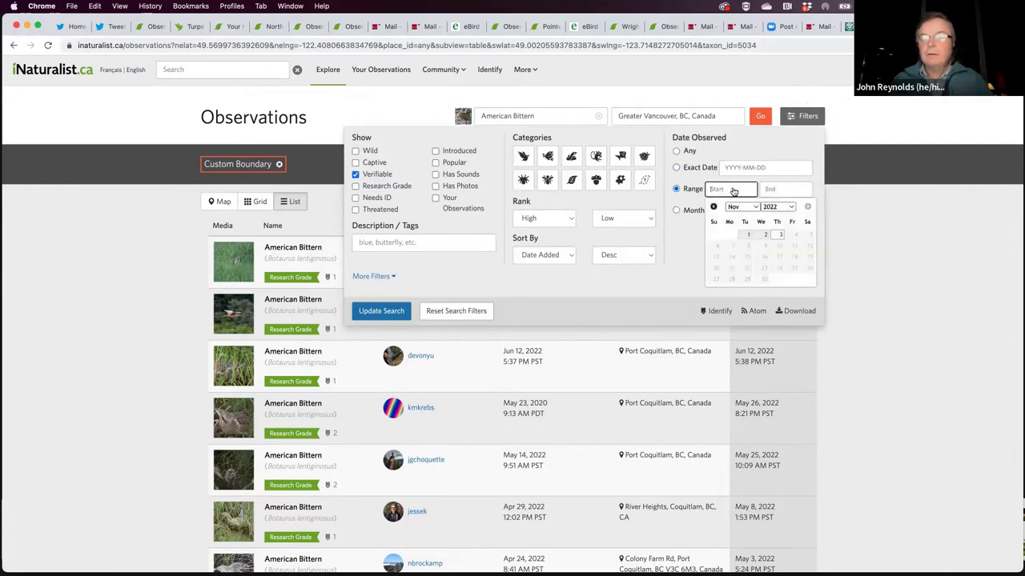
{"action": "left_click", "coordinate": [741, 207]}
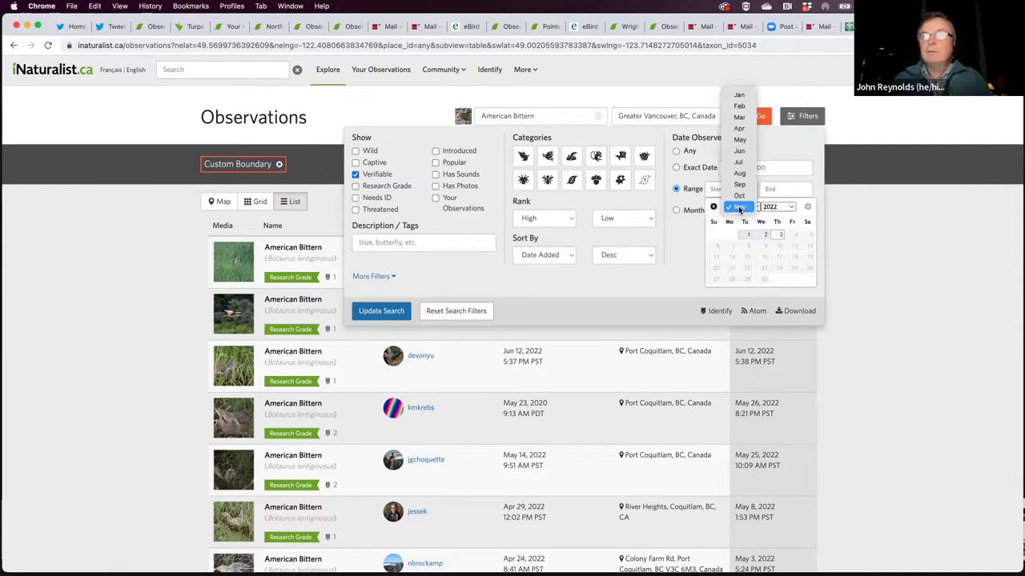
{"action": "left_click", "coordinate": [739, 95]}
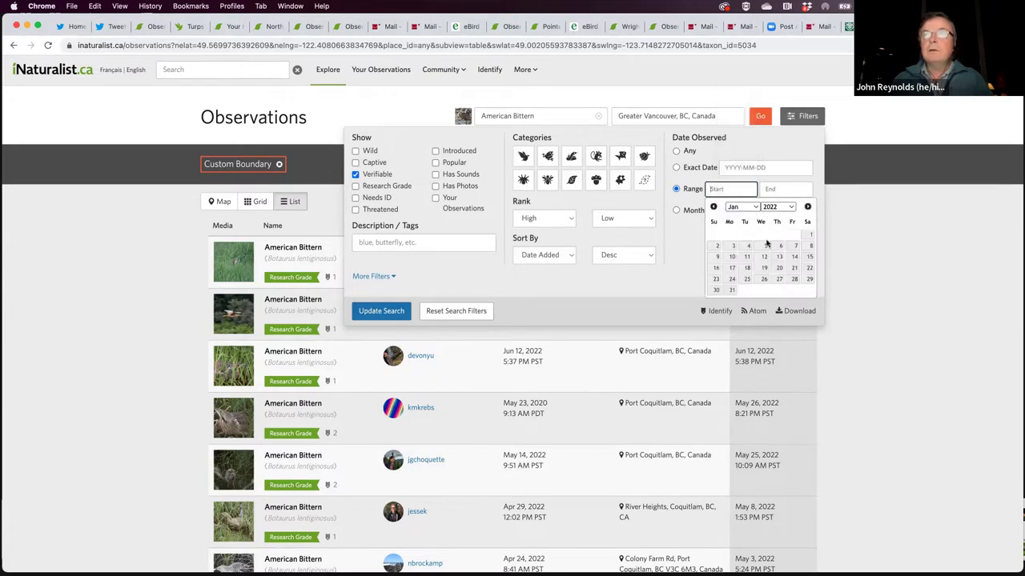
{"action": "left_click", "coordinate": [809, 236]}
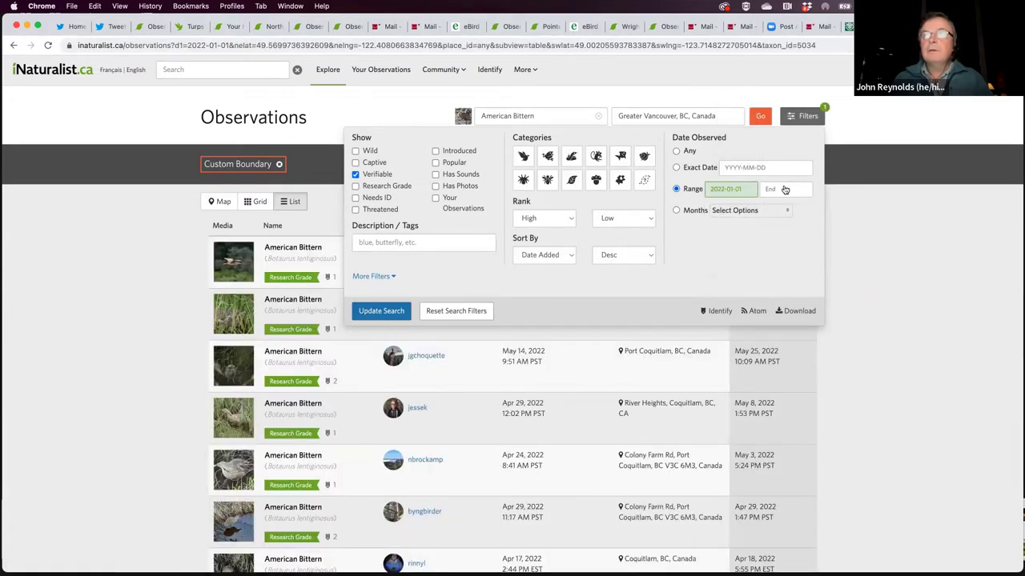
{"action": "left_click", "coordinate": [128, 412]}
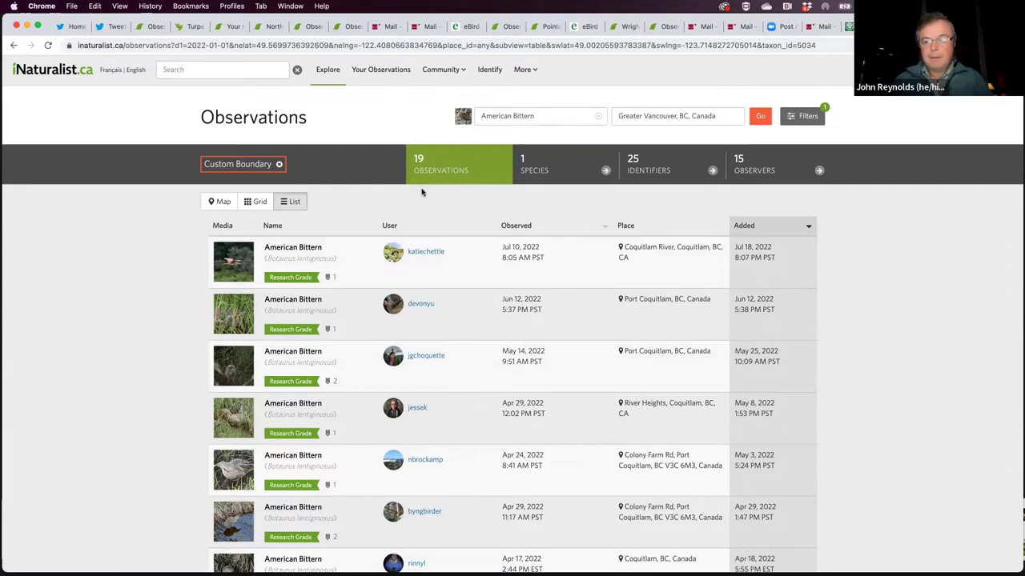
Step: Show the filtered American Bittern observations as a photo grid and look through all of them
{"action": "left_click", "coordinate": [258, 205]}
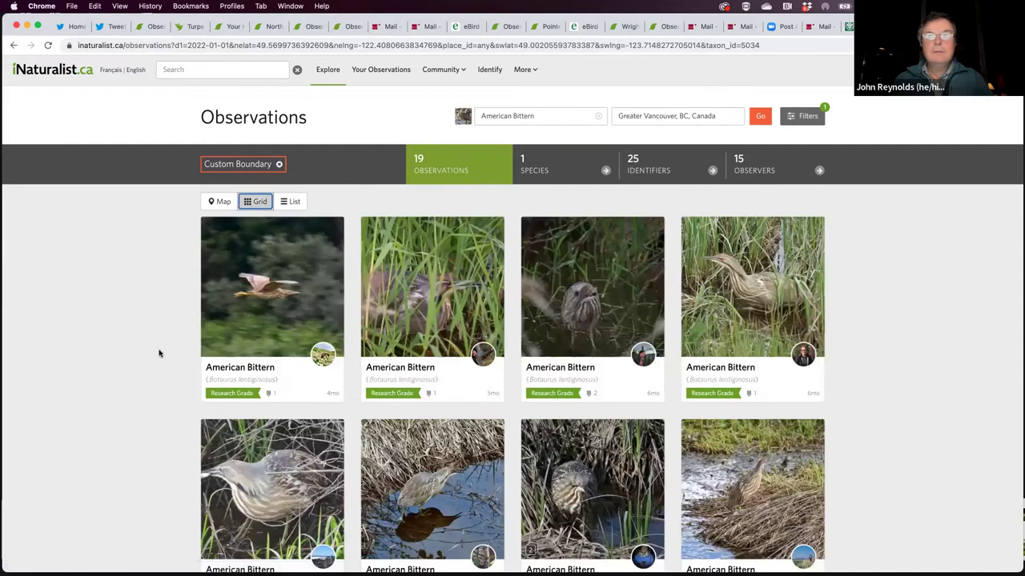
{"action": "scroll", "coordinate": [159, 353], "scroll_direction": "down", "scroll_amount": 1}
{"action": "scroll", "coordinate": [159, 353], "scroll_direction": "down", "scroll_amount": 2}
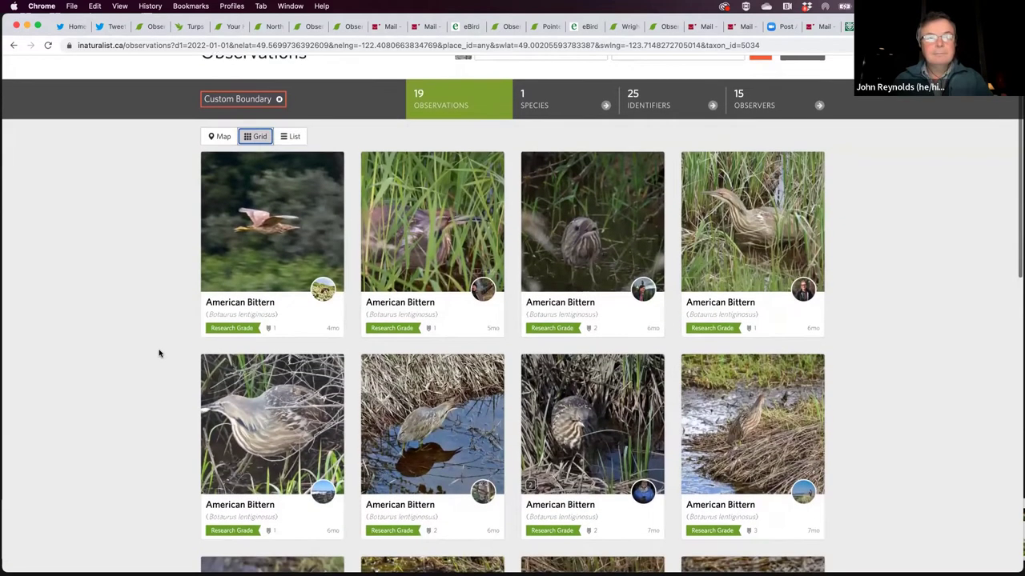
{"action": "scroll", "coordinate": [159, 353], "scroll_direction": "down", "scroll_amount": 8}
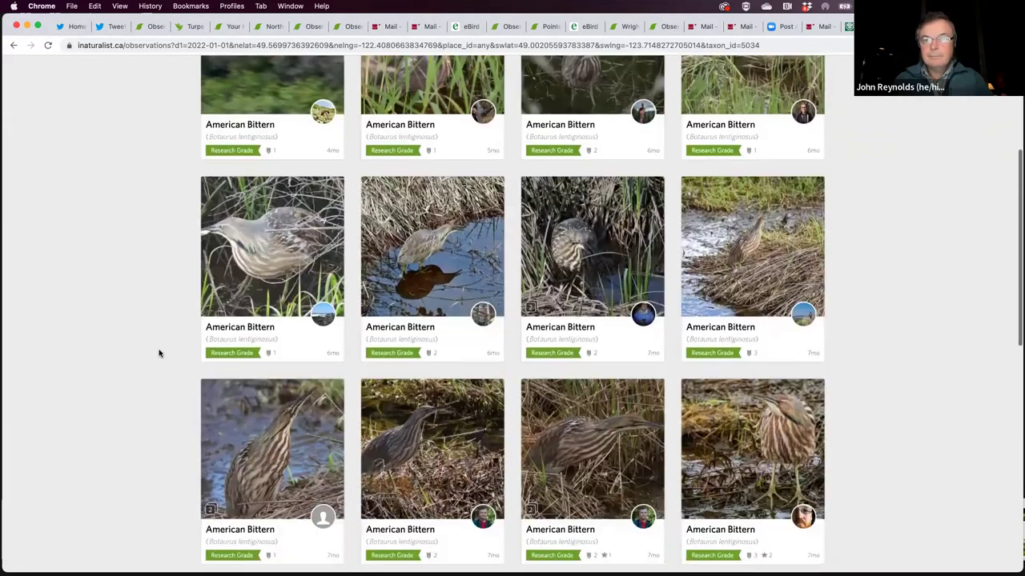
{"action": "scroll", "coordinate": [158, 353], "scroll_direction": "down", "scroll_amount": 10}
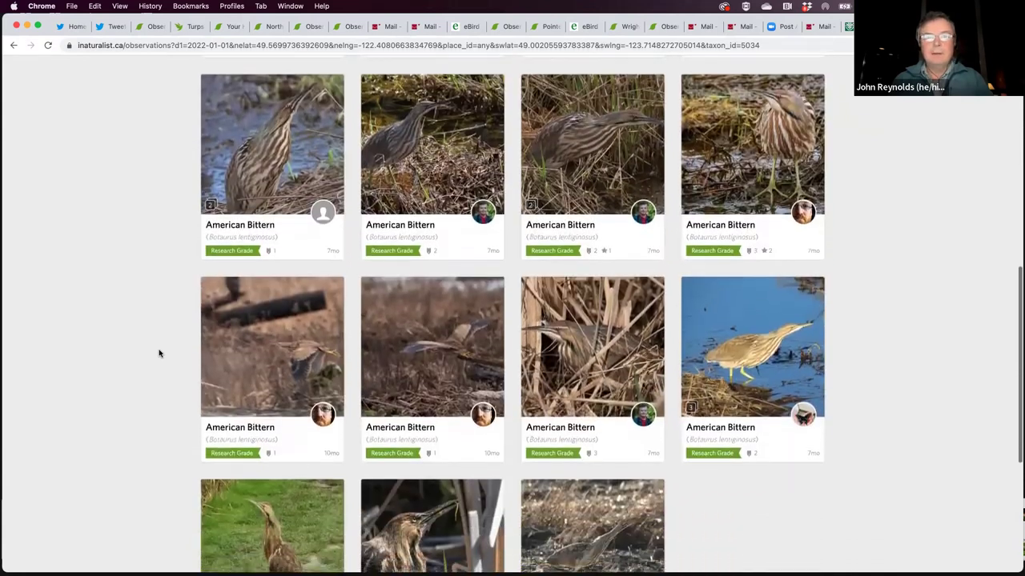
{"action": "scroll", "coordinate": [159, 353], "scroll_direction": "down", "scroll_amount": 5}
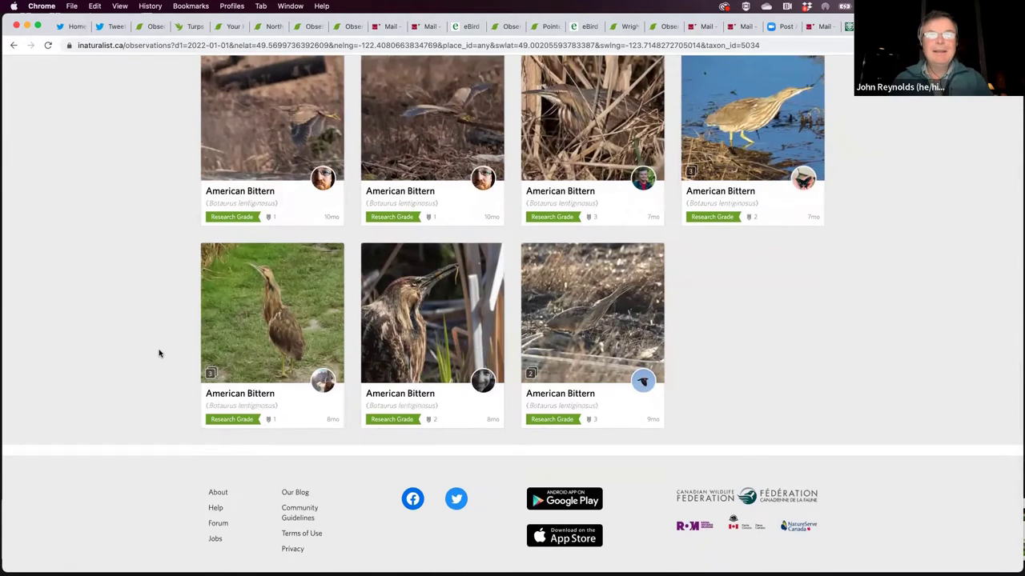
{"action": "scroll", "coordinate": [158, 353], "scroll_direction": "up", "scroll_amount": 3}
{"action": "scroll", "coordinate": [158, 353], "scroll_direction": "up", "scroll_amount": 2}
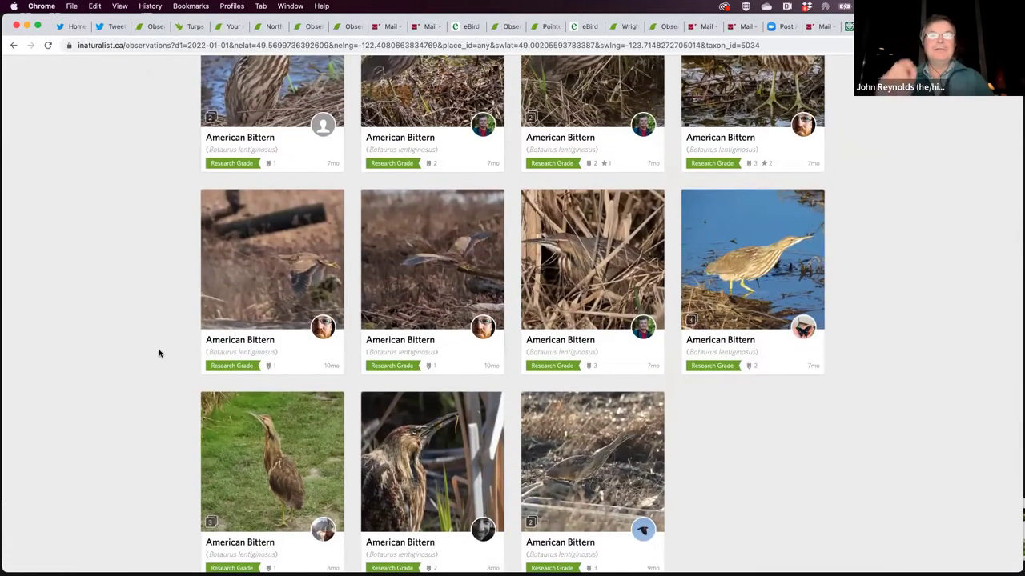
{"action": "scroll", "coordinate": [159, 353], "scroll_direction": "up", "scroll_amount": 10}
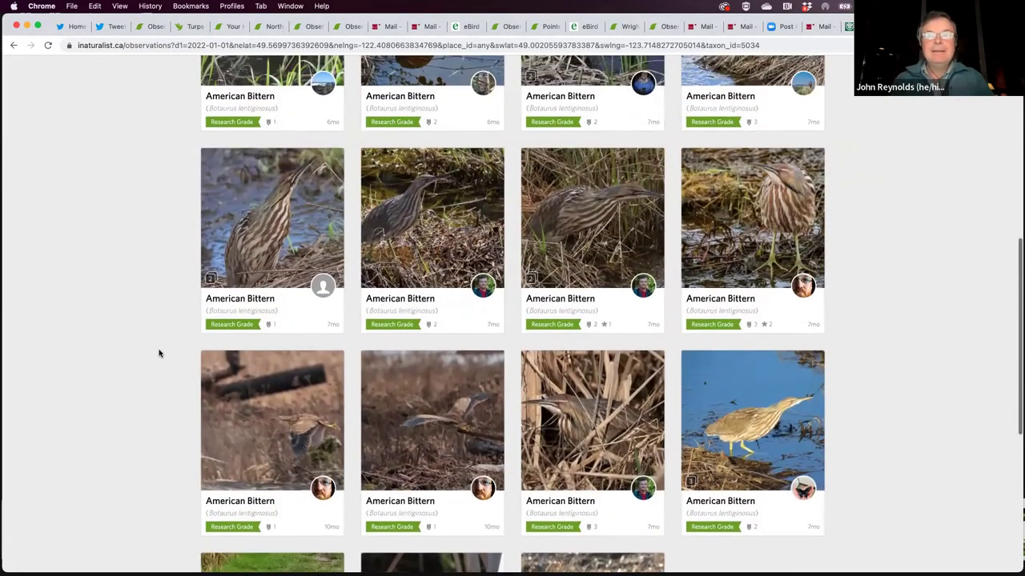
{"action": "scroll", "coordinate": [159, 353], "scroll_direction": "up", "scroll_amount": 10}
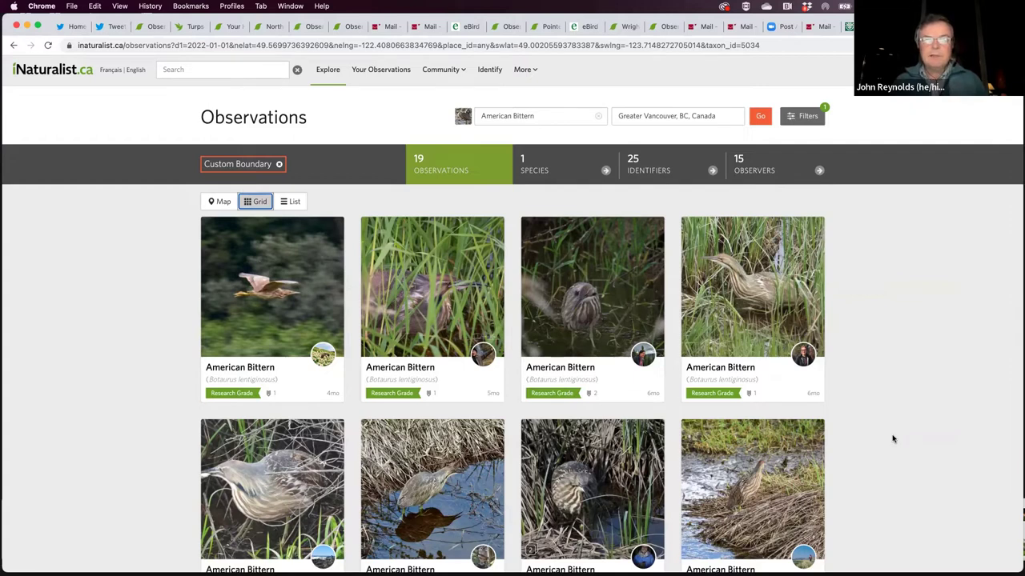
Step: Open the fourth American Bittern observation, examine its conservation status badge and details, and return to the results
{"action": "left_click", "coordinate": [736, 300]}
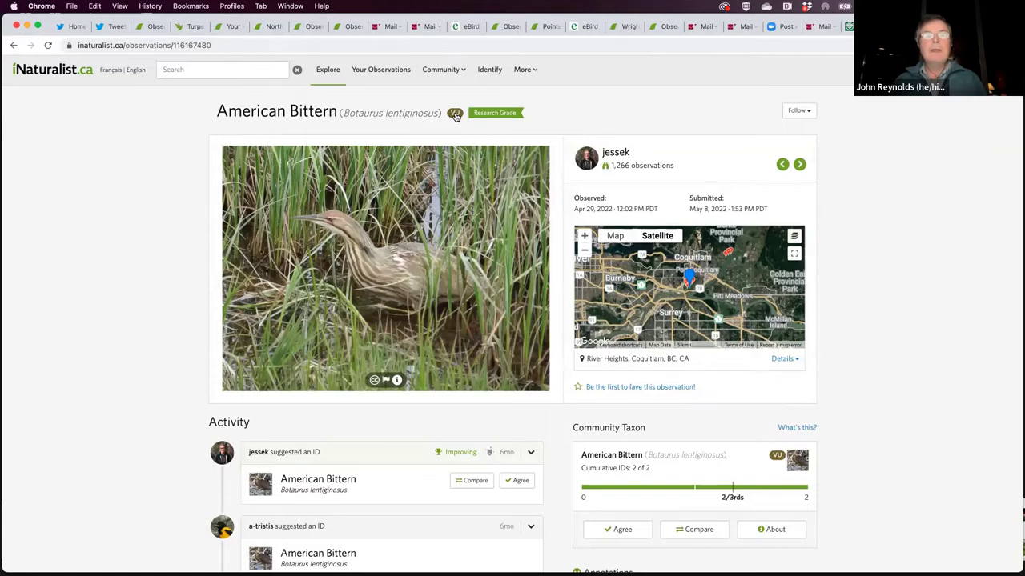
{"action": "mouse_move", "coordinate": [455, 116]}
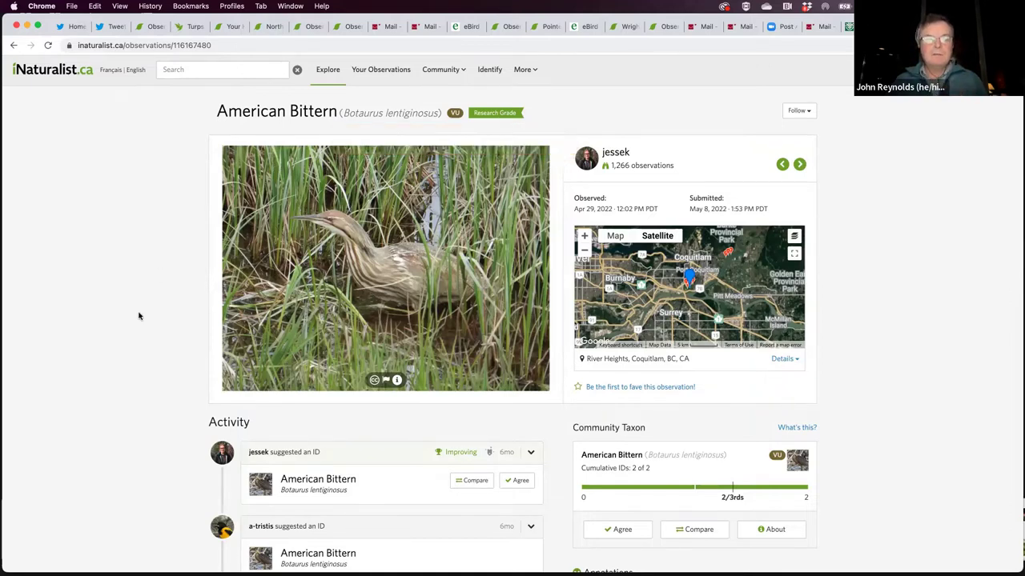
{"action": "scroll", "coordinate": [139, 316], "scroll_direction": "down", "scroll_amount": 1}
{"action": "scroll", "coordinate": [138, 316], "scroll_direction": "up", "scroll_amount": 1}
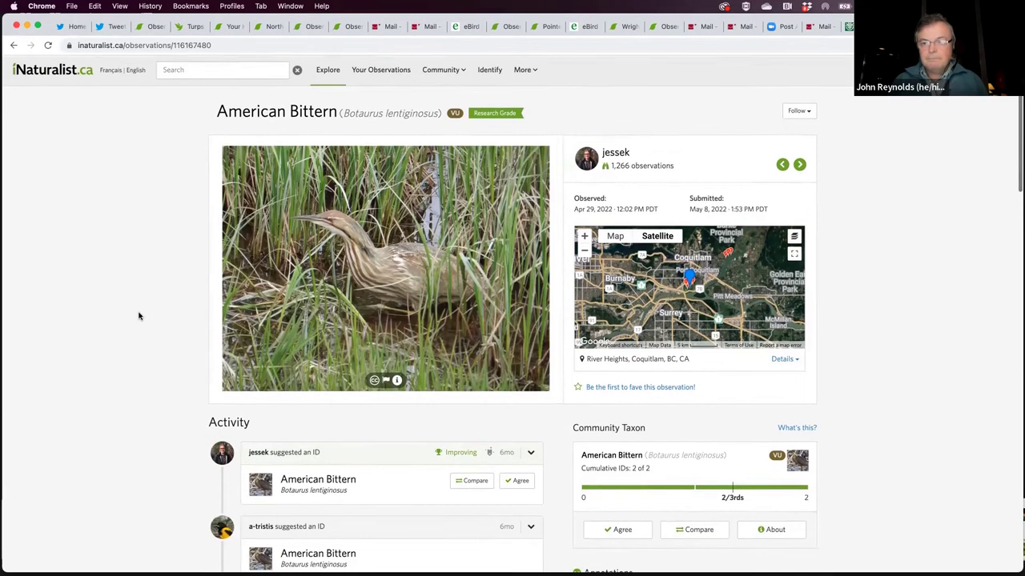
{"action": "left_click", "coordinate": [13, 46]}
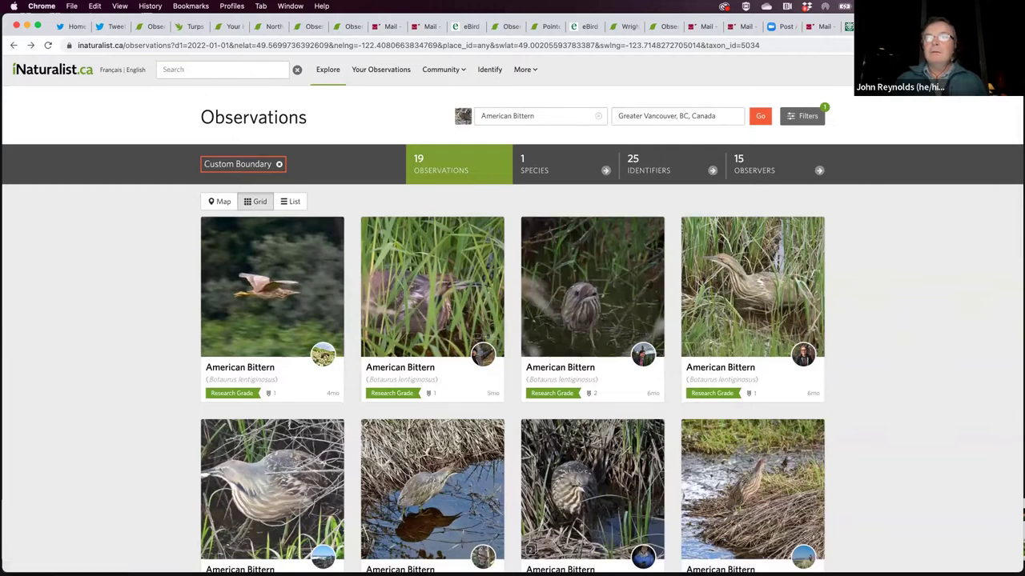
Step: Open the observation upload page and, in Finder, the Desktop folder "Nature Vancouver upload", moving its window clear of the page's drop area
{"action": "left_click", "coordinate": [889, 69]}
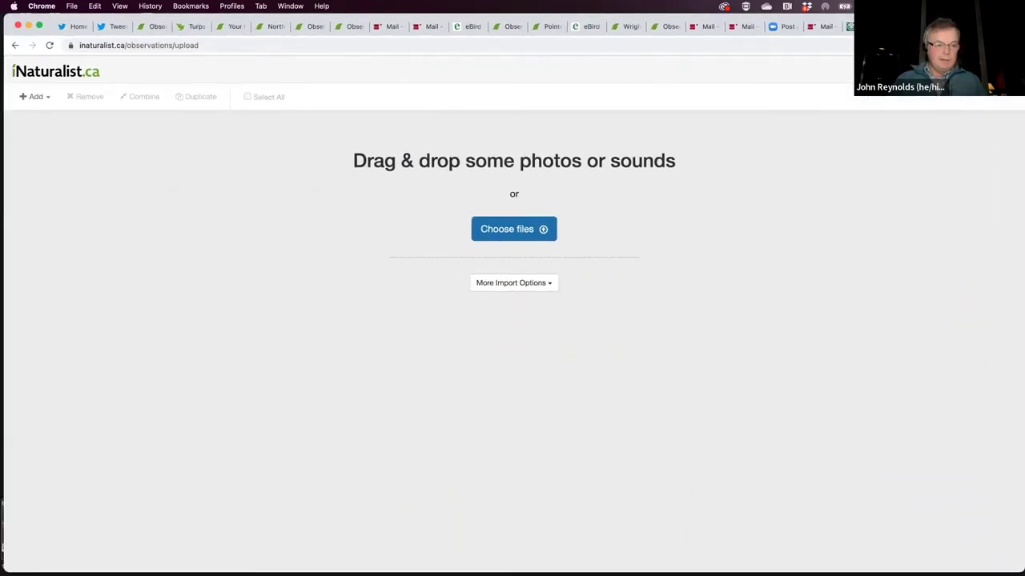
{"action": "key", "text": "super+Tab"}
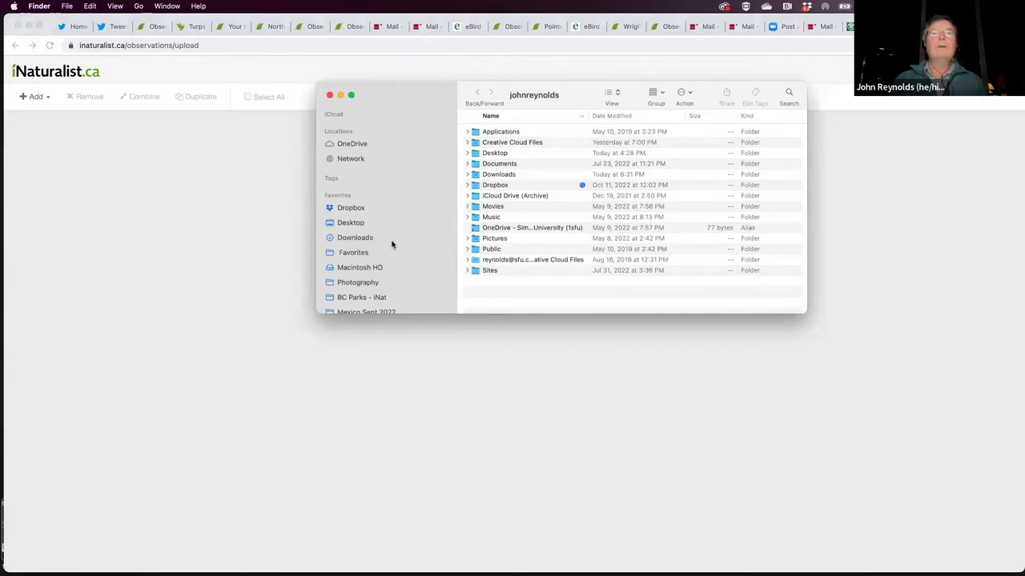
{"action": "left_click", "coordinate": [330, 224]}
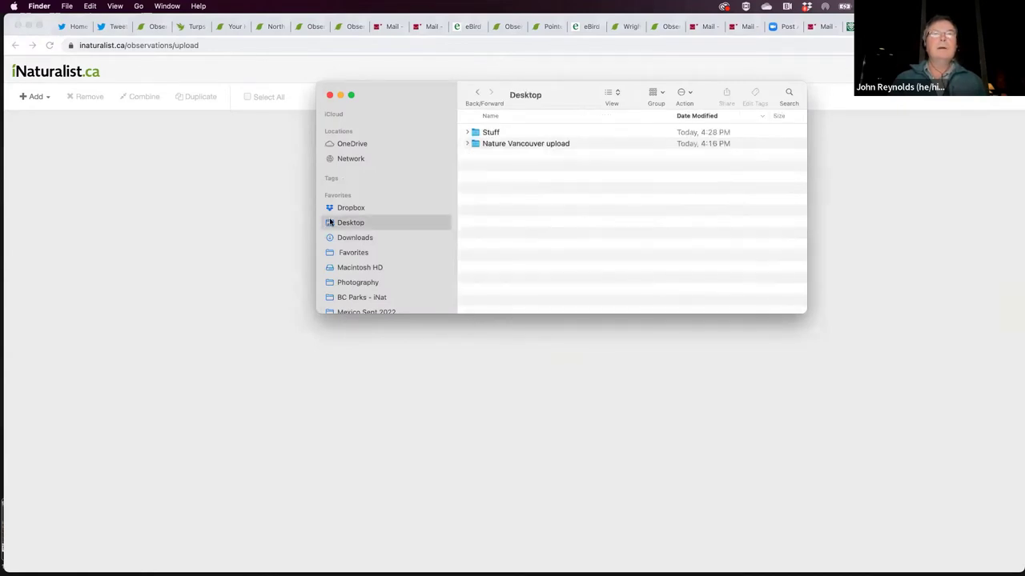
{"action": "double_click", "coordinate": [477, 144]}
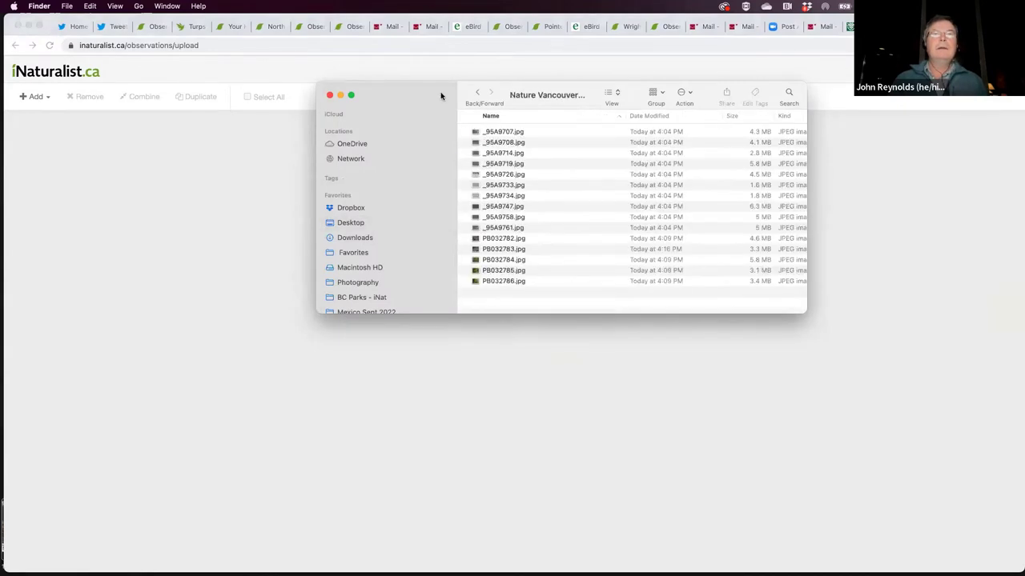
{"action": "left_click_drag", "start_coordinate": [425, 90], "coordinate": [574, 157]}
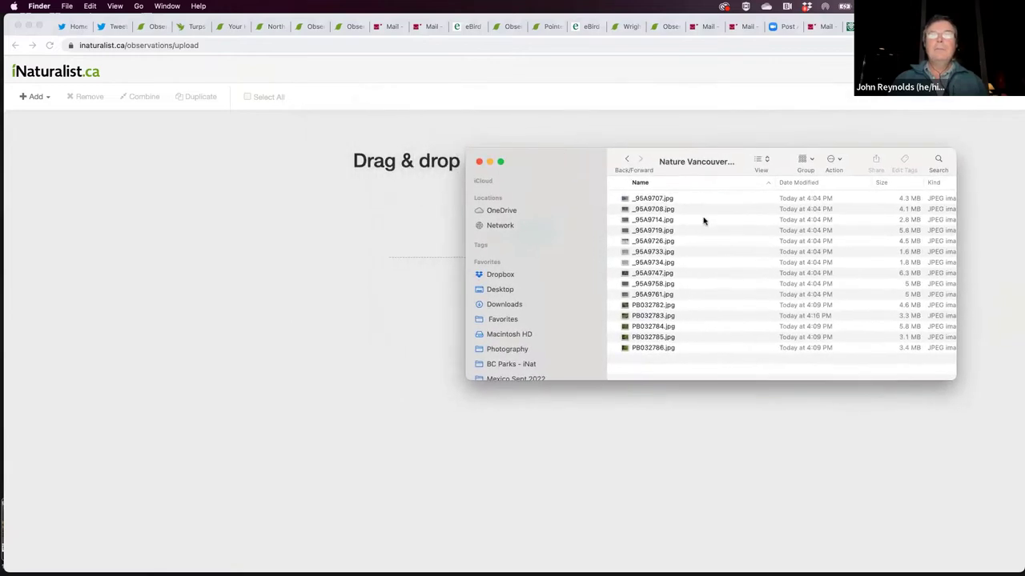
Step: Add all the photos in the Nature Vancouver upload folder to the iNaturalist upload page
{"action": "left_click", "coordinate": [626, 199]}
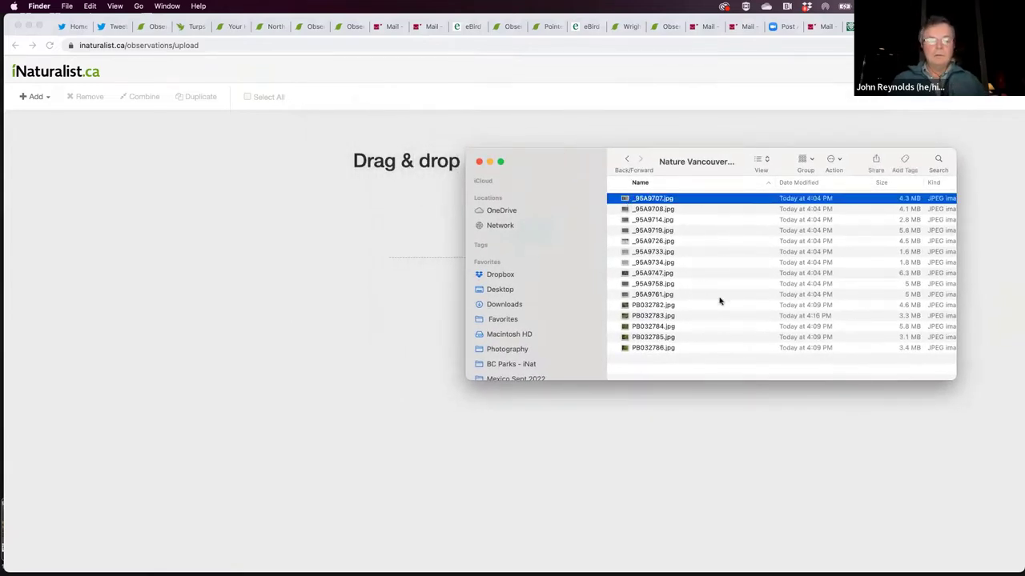
{"action": "key", "text": "super+a"}
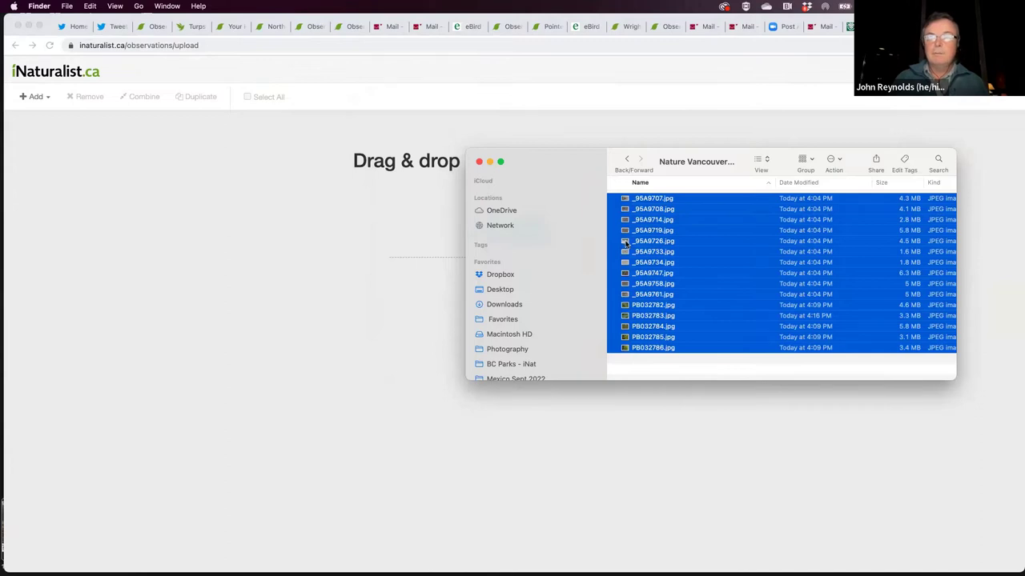
{"action": "left_click_drag", "start_coordinate": [625, 242], "coordinate": [185, 314]}
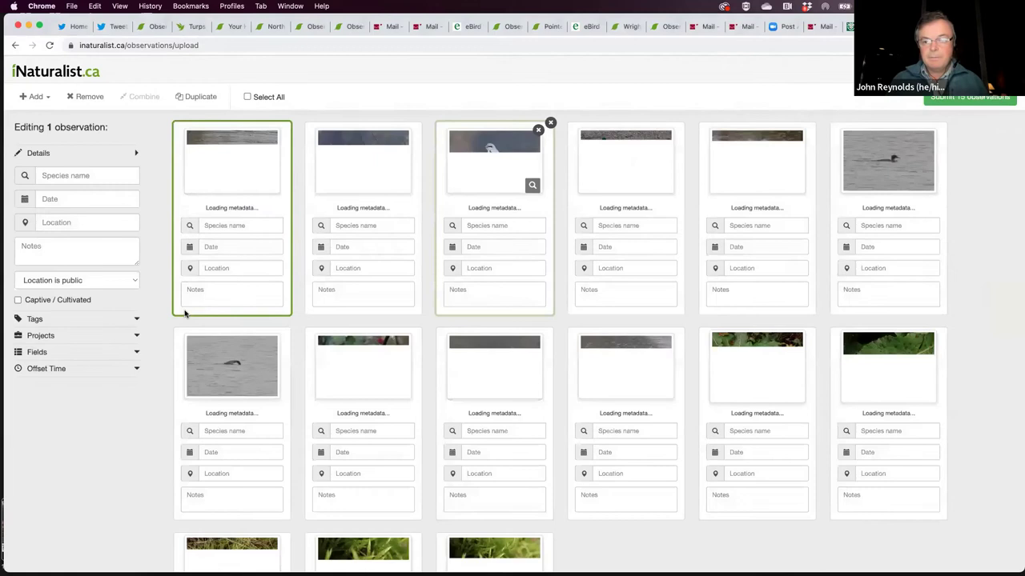
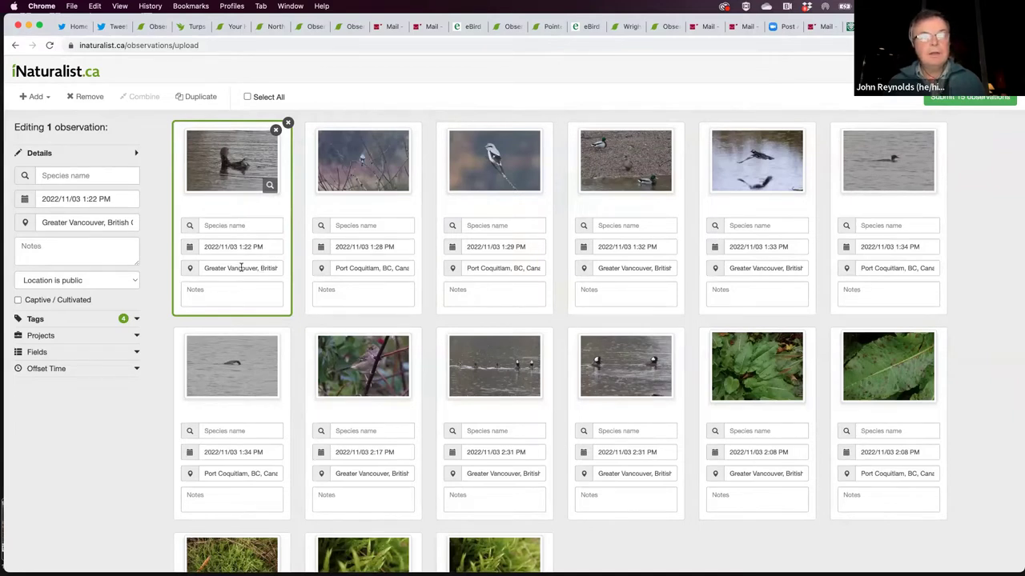
Step: Check the first uploaded observation's location on the map without changing it, and view its photo enlarged
{"action": "left_click", "coordinate": [247, 268]}
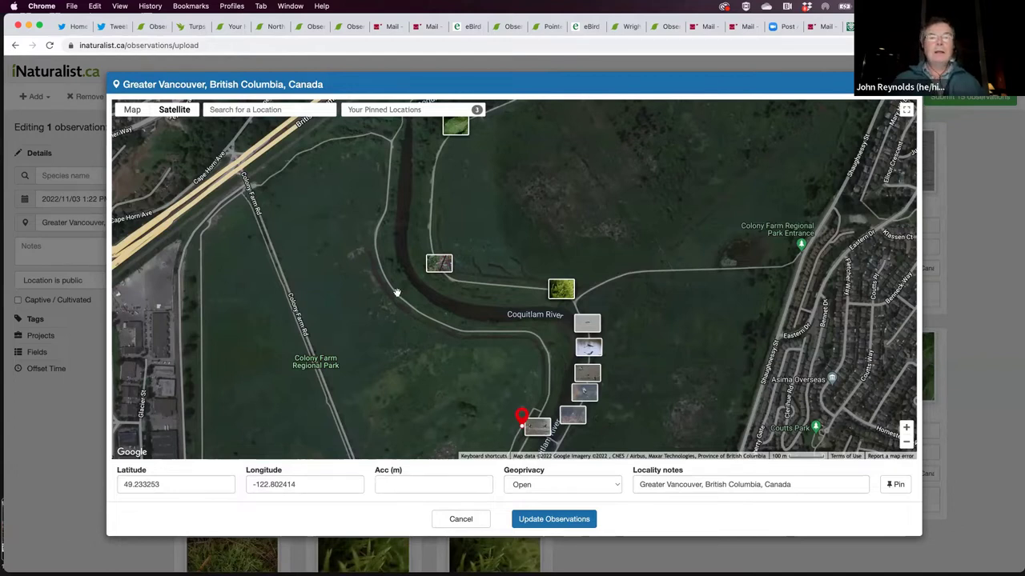
{"action": "left_click", "coordinate": [466, 522]}
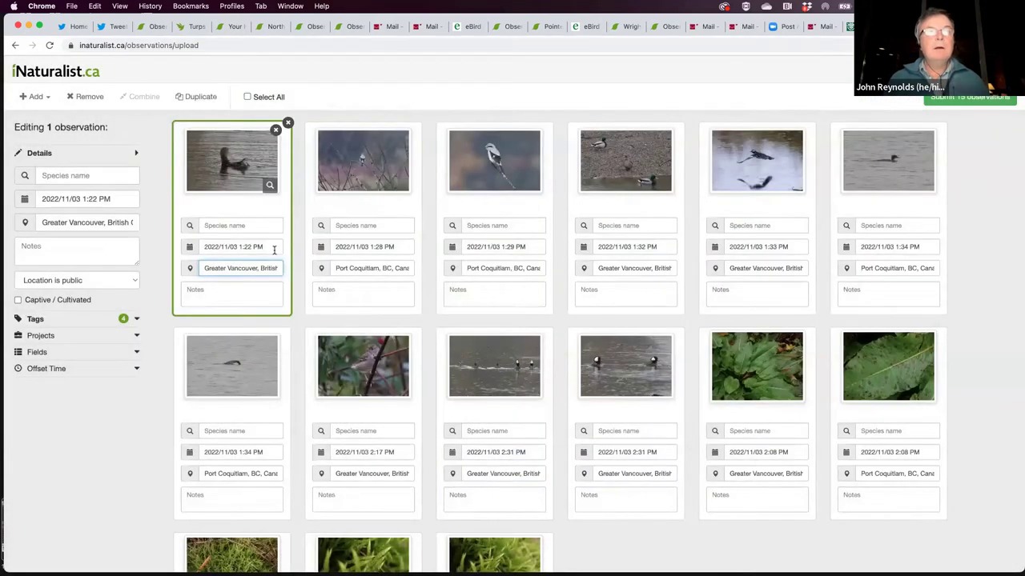
{"action": "left_click", "coordinate": [246, 170]}
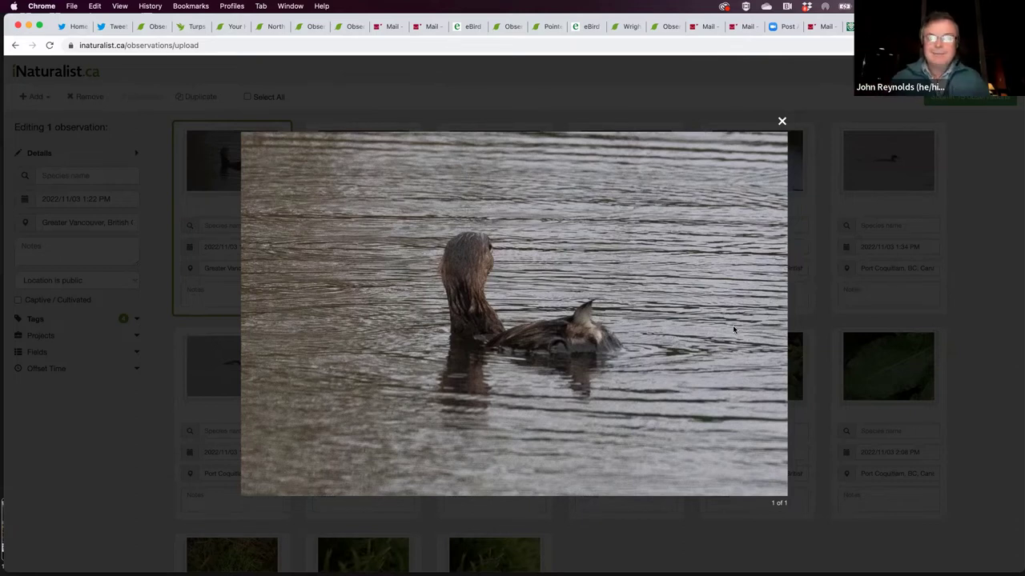
{"action": "left_click", "coordinate": [782, 123]}
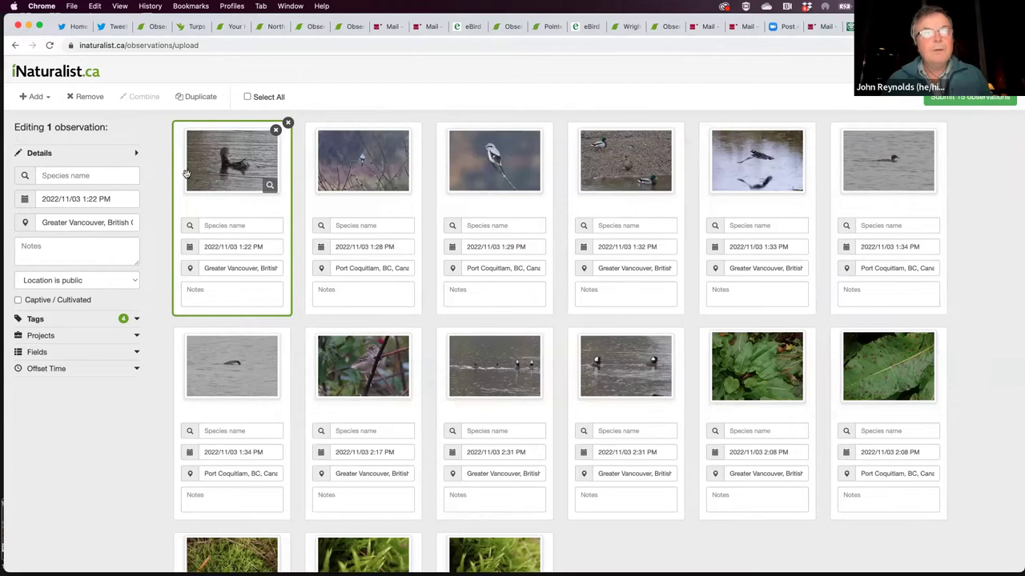
Step: Set the first observation's species to the suggested Pied-billed Grebe
{"action": "left_click", "coordinate": [254, 225]}
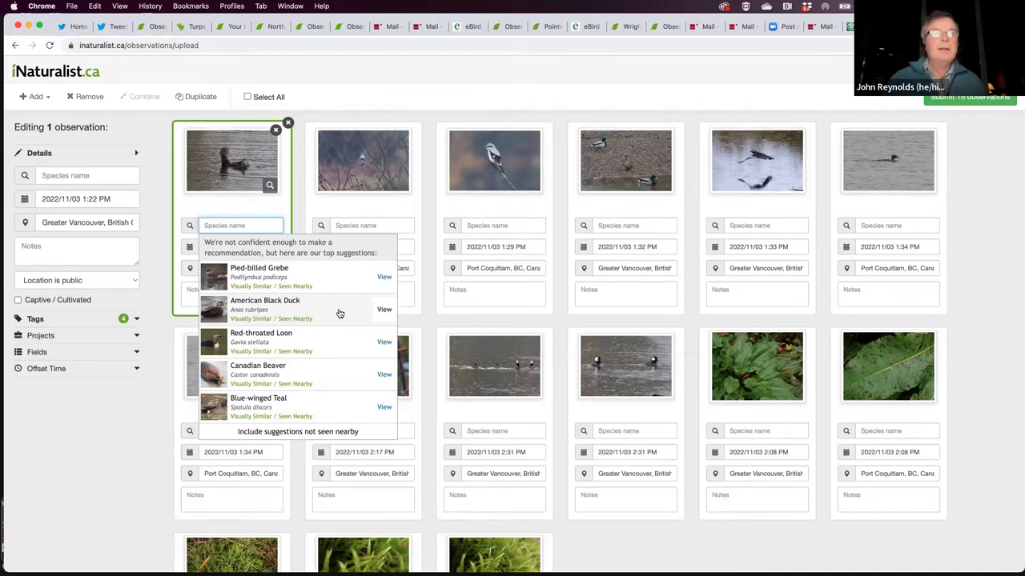
{"action": "left_click", "coordinate": [265, 280]}
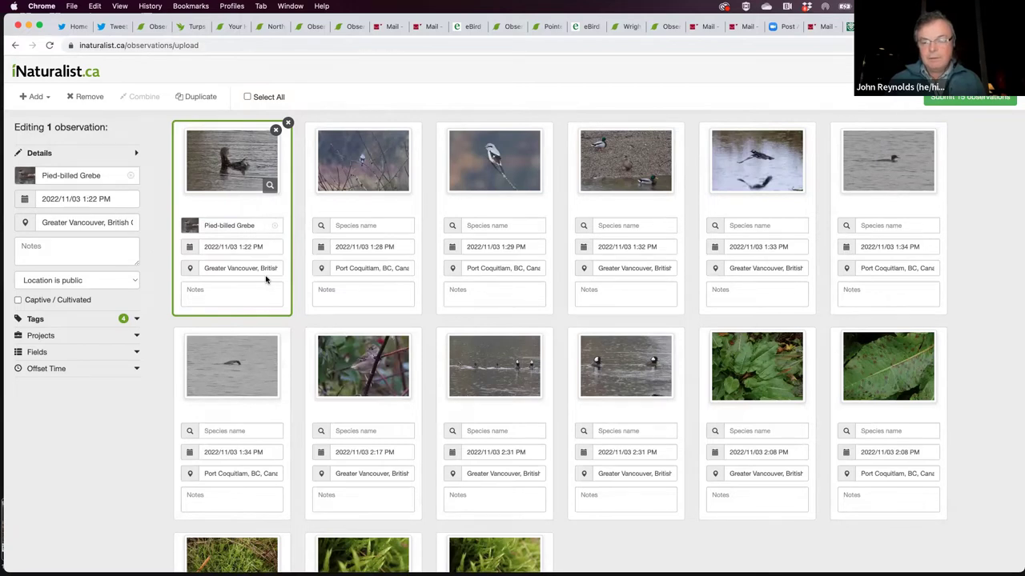
Step: View the second observation's photo of the bird perched on a branch enlarged, and close it
{"action": "left_click", "coordinate": [363, 163]}
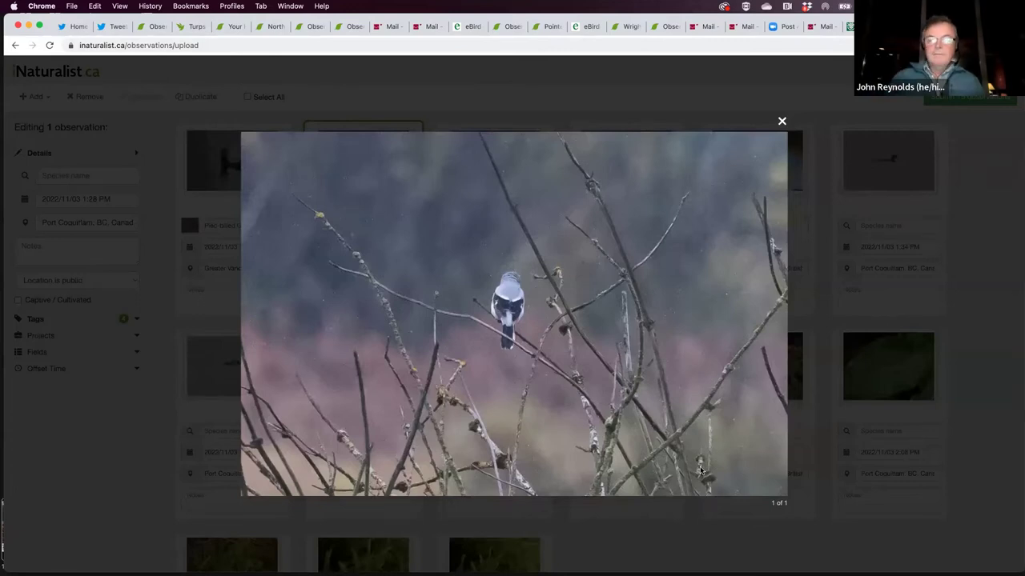
{"action": "left_click", "coordinate": [781, 120]}
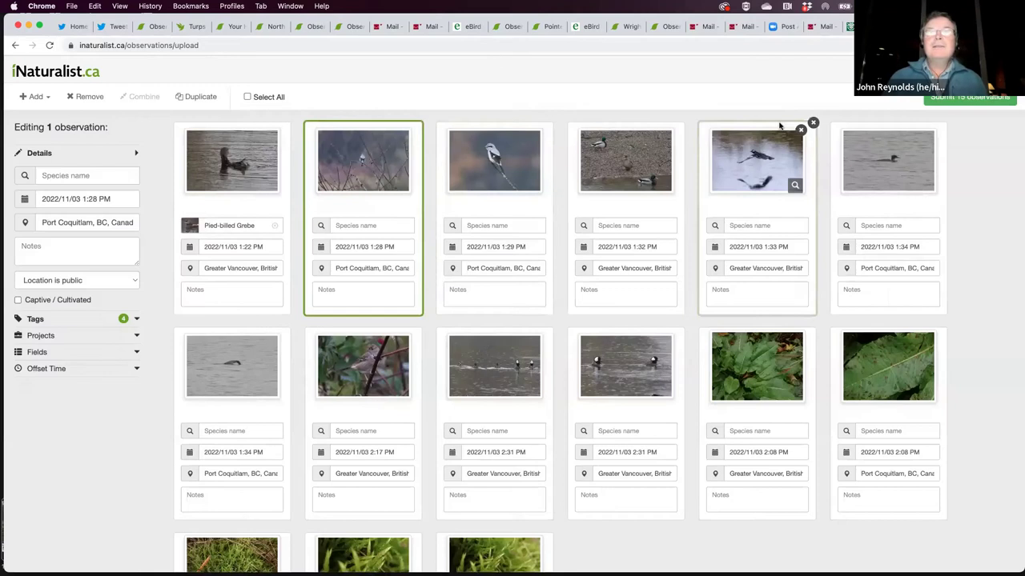
Step: Check the species suggestions for the second observation, and view the third observation's photo of the perched bird enlarged
{"action": "left_click", "coordinate": [388, 225]}
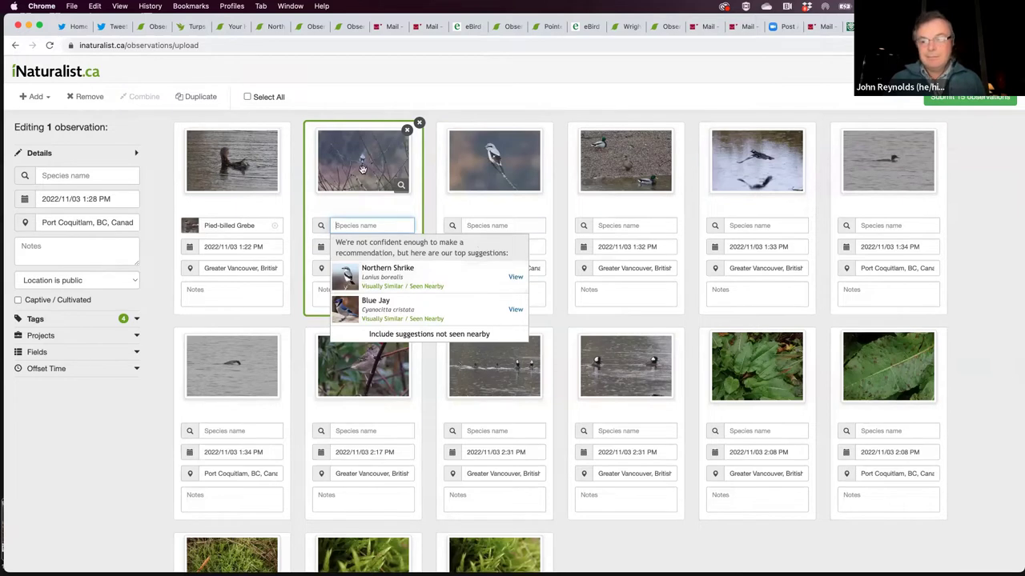
{"action": "left_click", "coordinate": [495, 154]}
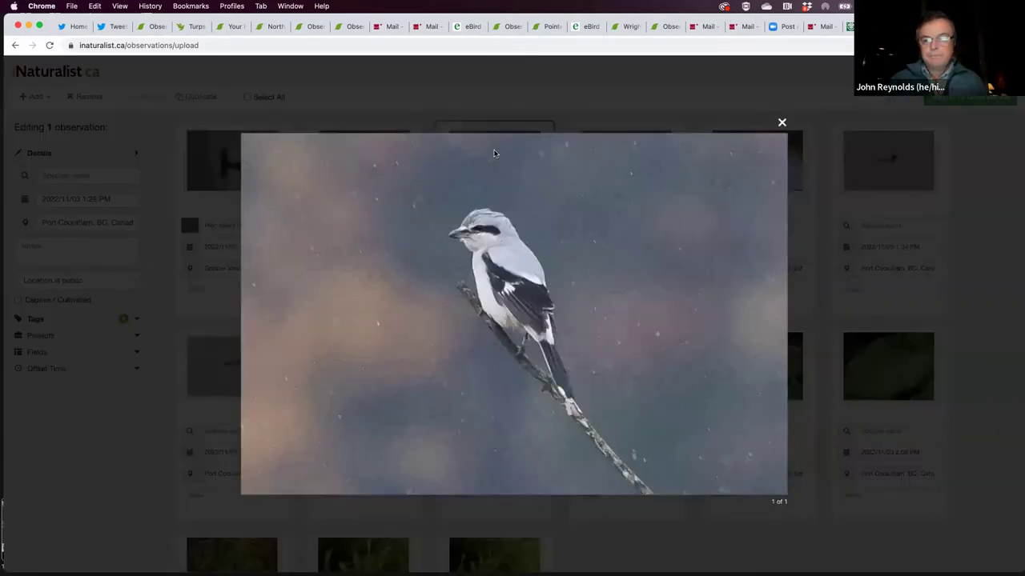
{"action": "left_click", "coordinate": [782, 122]}
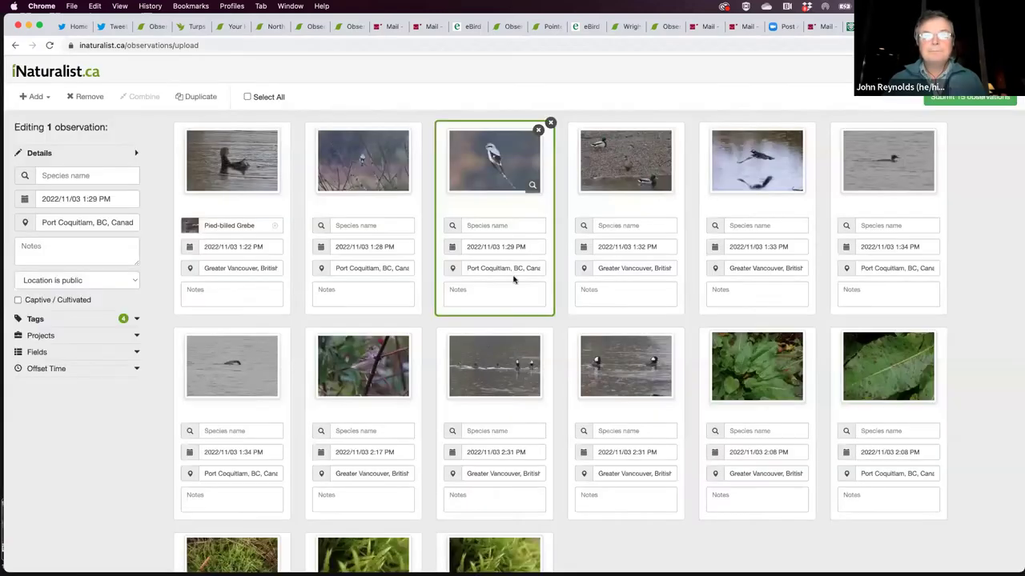
Step: Look up the suggested Eight-spotted Skimmer's species page, and set the third observation's species to the suggested Northern Shrike
{"action": "left_click", "coordinate": [525, 228]}
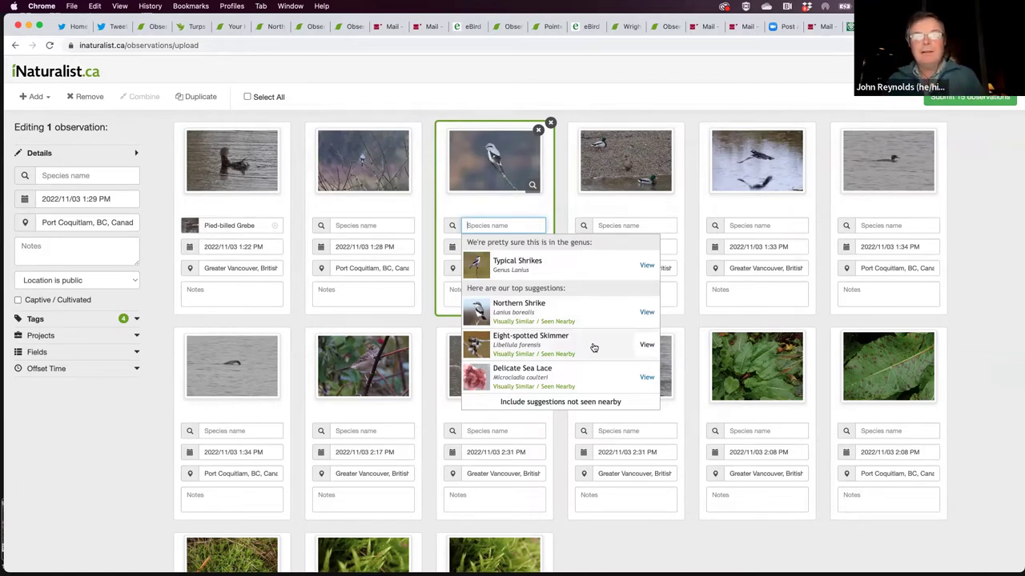
{"action": "left_click", "coordinate": [646, 346]}
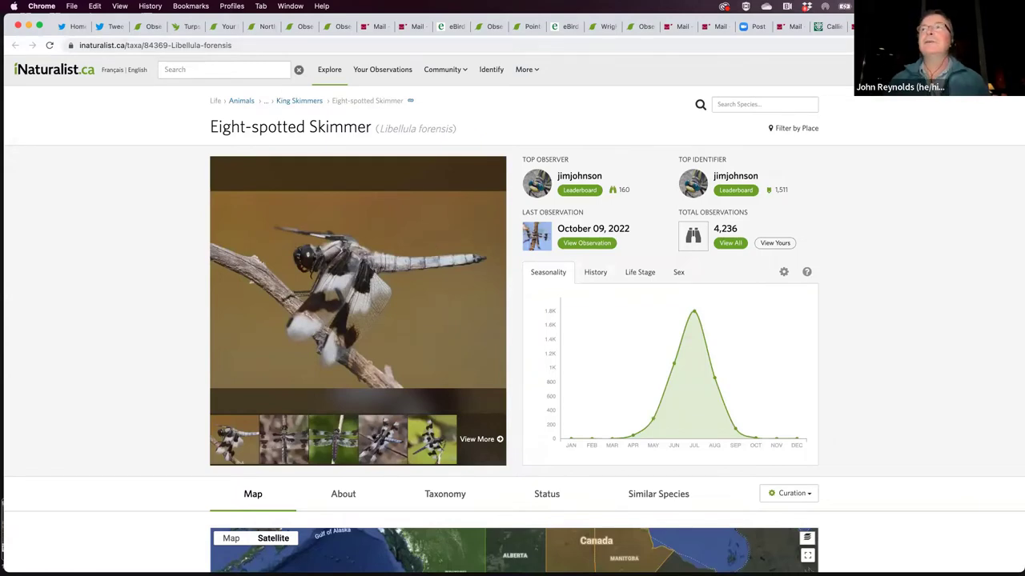
{"action": "key", "text": "ctrl+shift+Tab"}
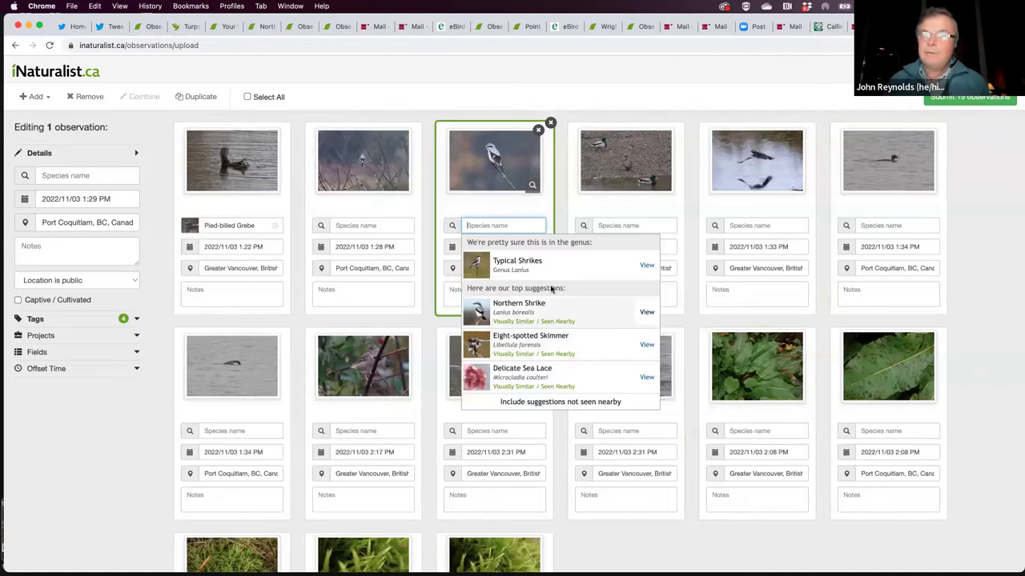
{"action": "left_click", "coordinate": [518, 306]}
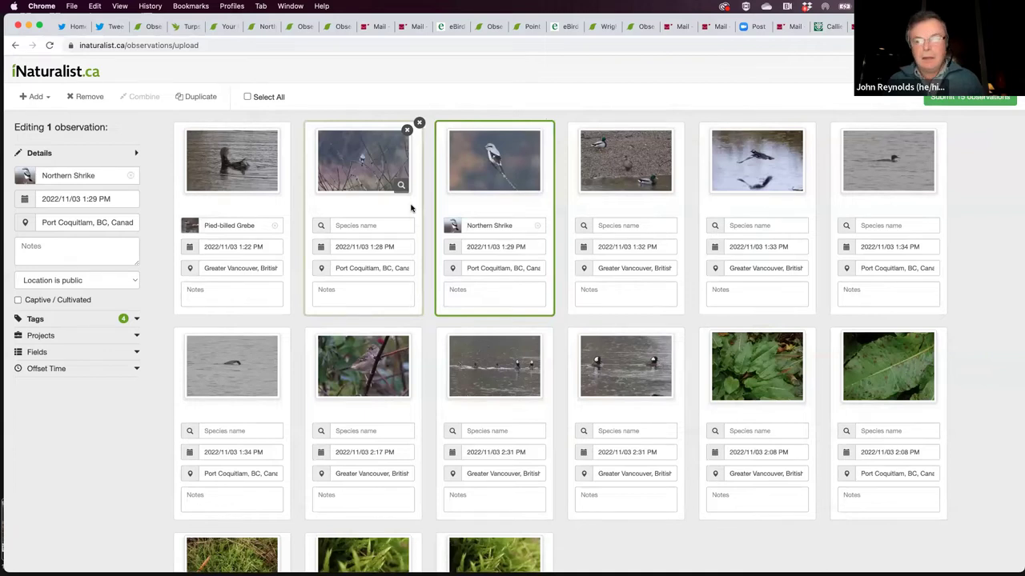
Step: Combine the second observation with the Northern Shrike observation, and flip through the photos of the merged observation
{"action": "left_click", "coordinate": [410, 208]}
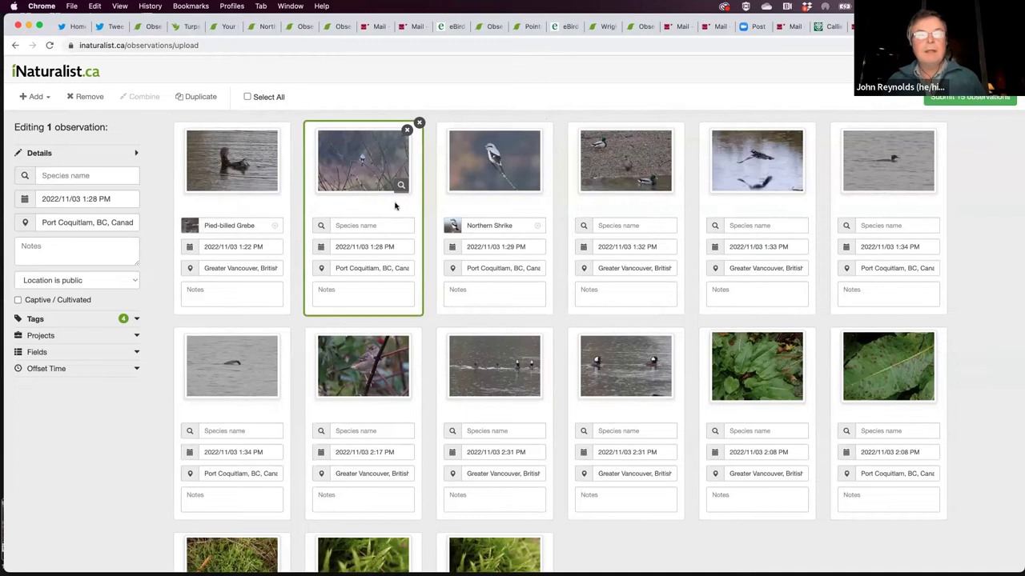
{"action": "left_click_drag", "start_coordinate": [393, 207], "coordinate": [527, 208]}
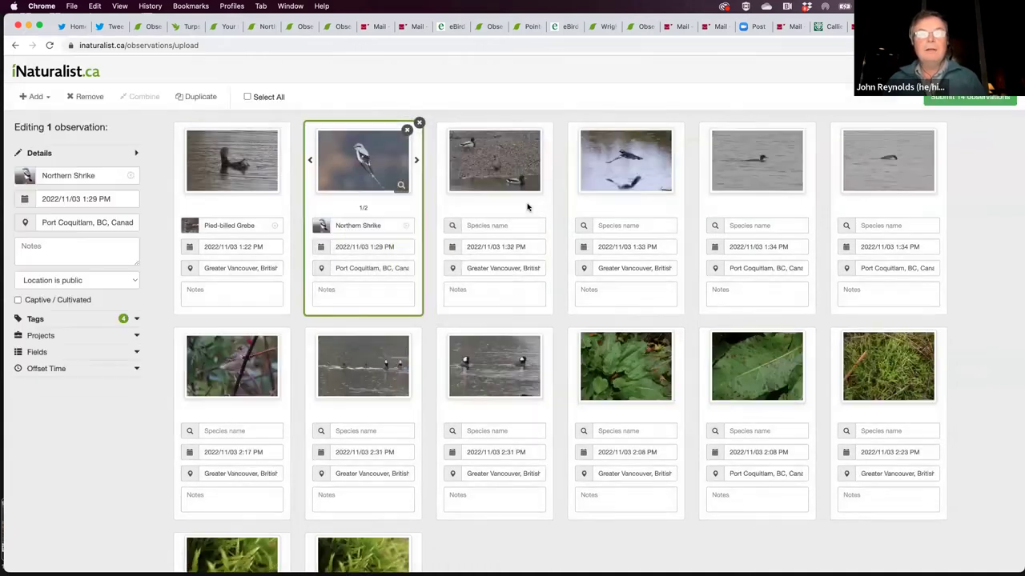
{"action": "left_click", "coordinate": [416, 161]}
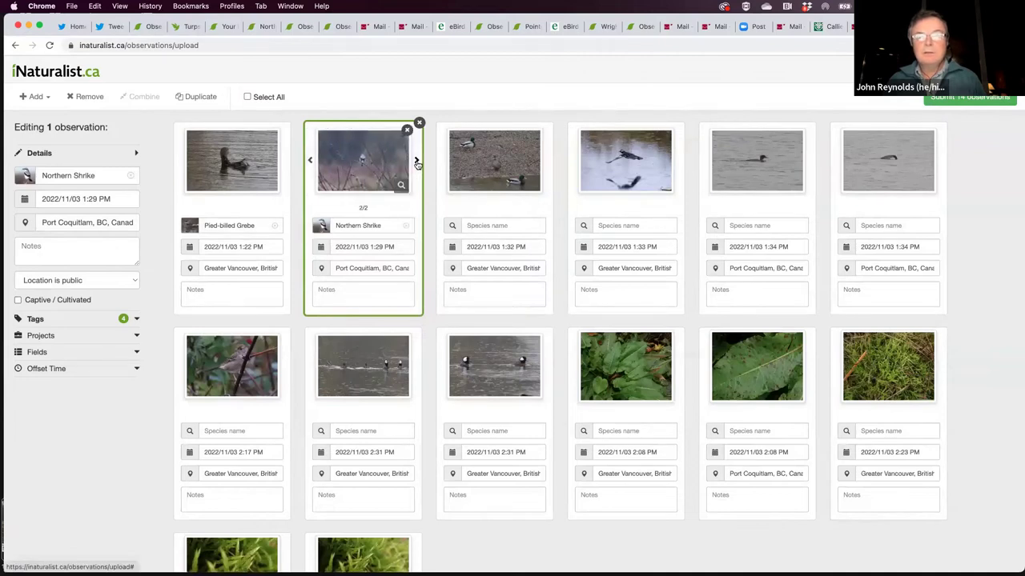
{"action": "left_click", "coordinate": [417, 161]}
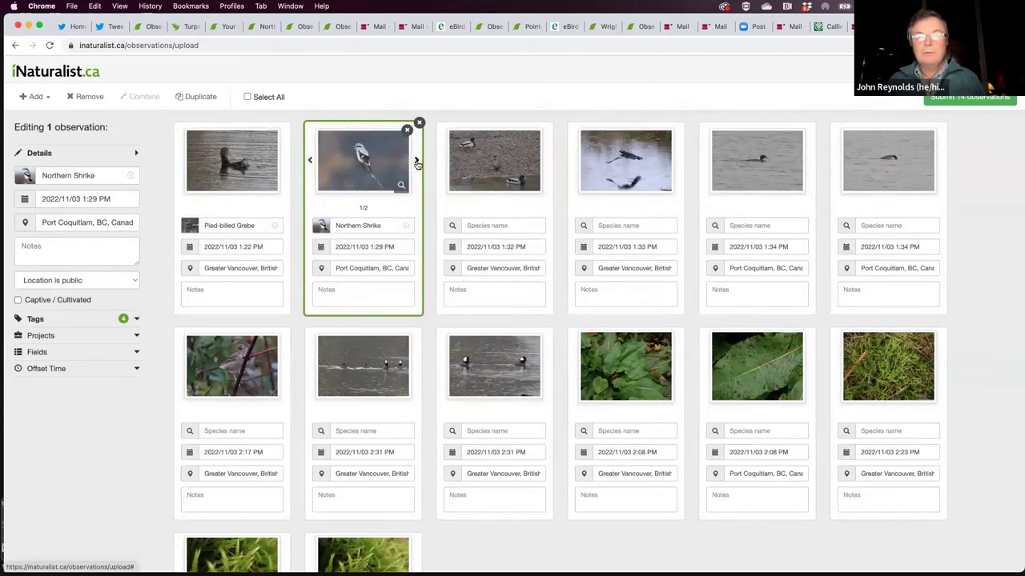
{"action": "left_click", "coordinate": [416, 163]}
{"action": "left_click", "coordinate": [416, 162]}
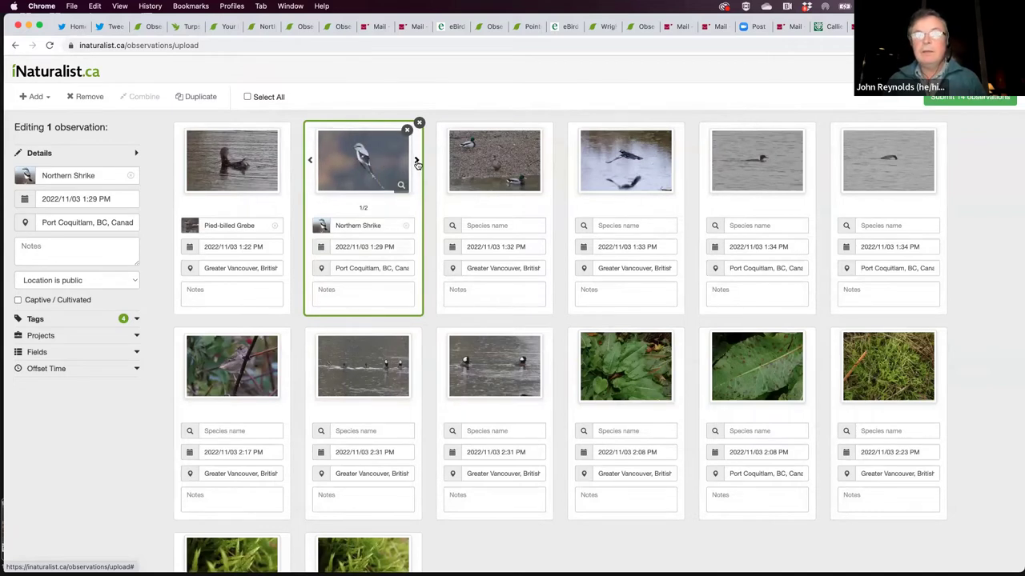
Step: View the photo of the three ducks on the gravel shore enlarged, and set that observation's species to Mallard
{"action": "left_click", "coordinate": [528, 225]}
{"action": "left_click", "coordinate": [489, 175]}
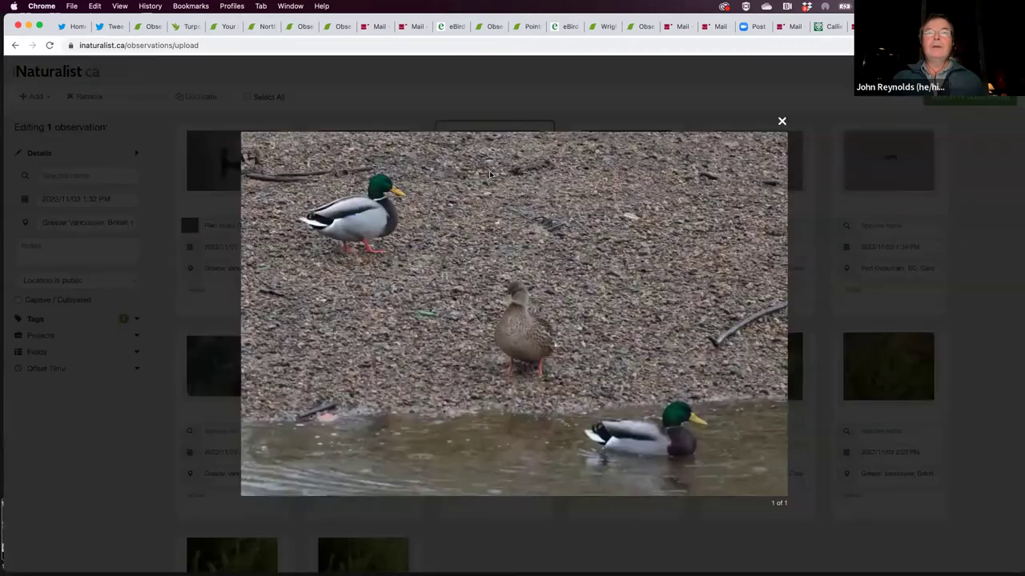
{"action": "left_click", "coordinate": [781, 121]}
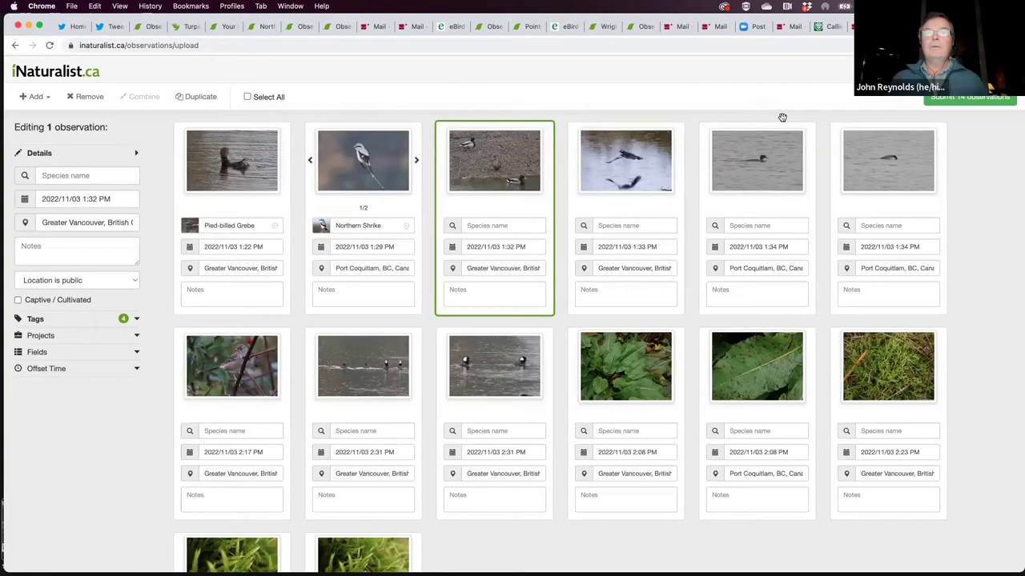
{"action": "left_click", "coordinate": [539, 225]}
{"action": "scroll", "coordinate": [536, 273], "scroll_direction": "down", "scroll_amount": 1}
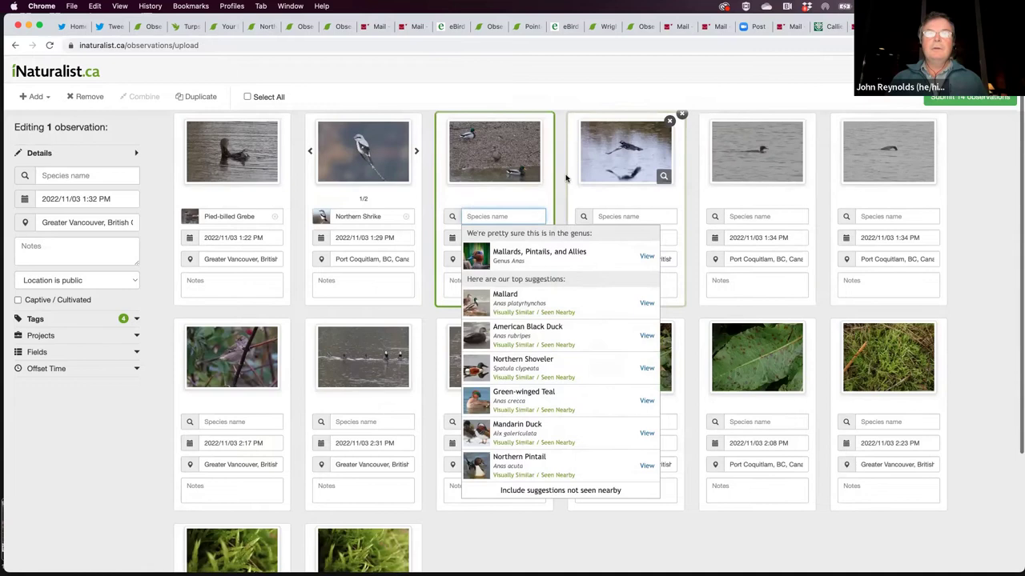
{"action": "left_click", "coordinate": [536, 304]}
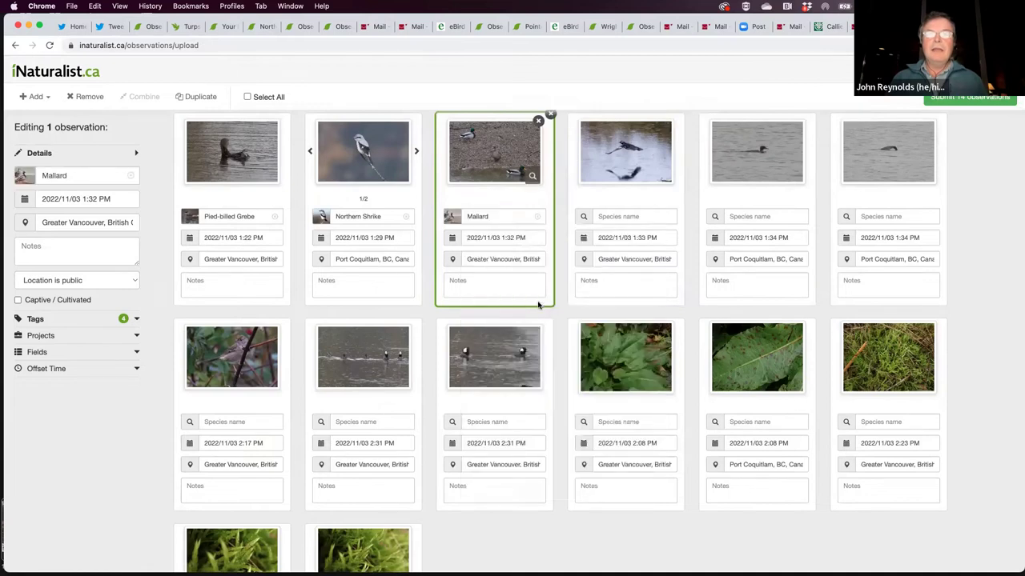
Step: View the photo of the bird flying over water enlarged, and set that observation's species to Hooded Merganser
{"action": "left_click", "coordinate": [627, 149]}
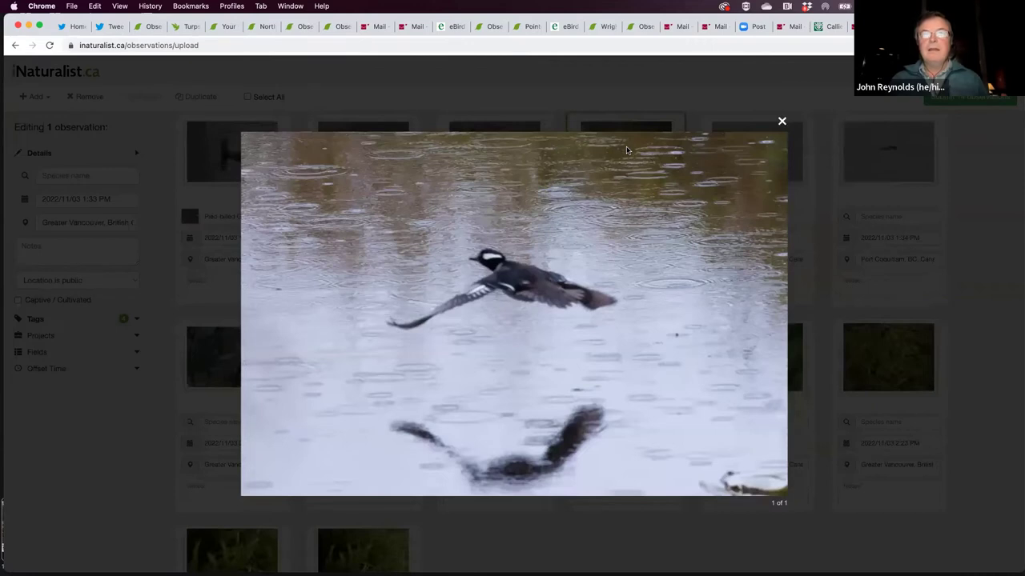
{"action": "left_click", "coordinate": [782, 121]}
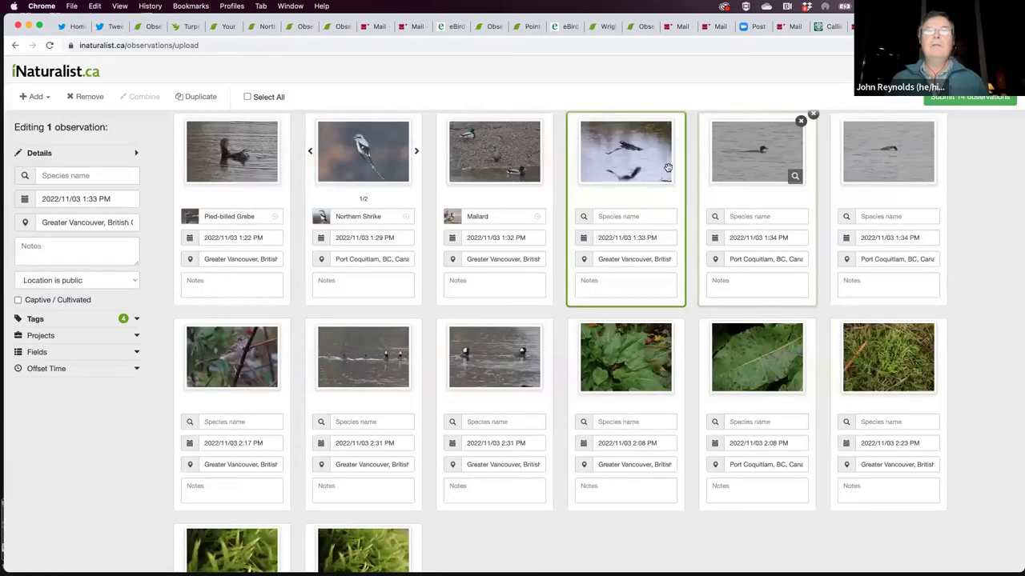
{"action": "left_click", "coordinate": [637, 216]}
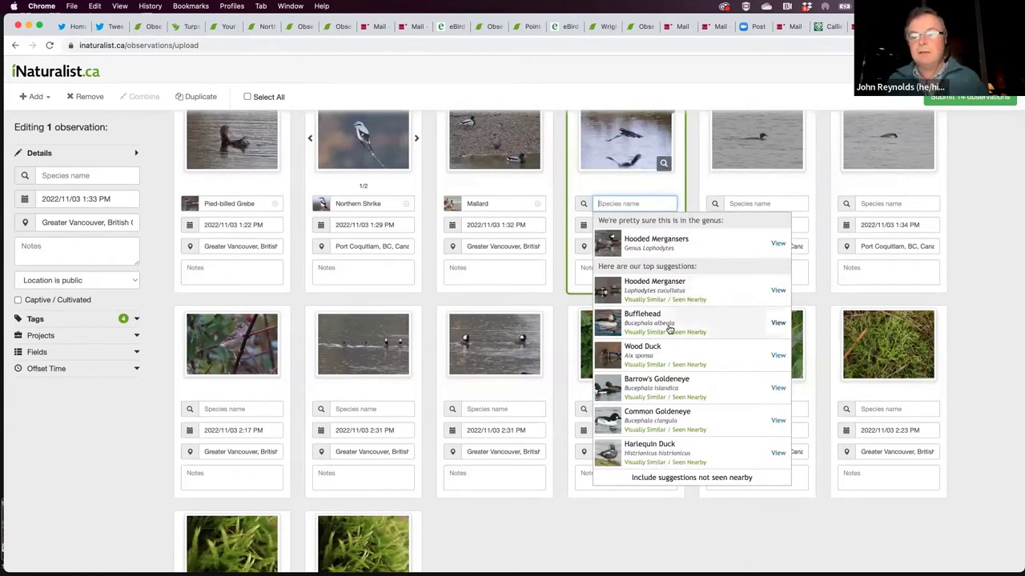
{"action": "left_click", "coordinate": [680, 285]}
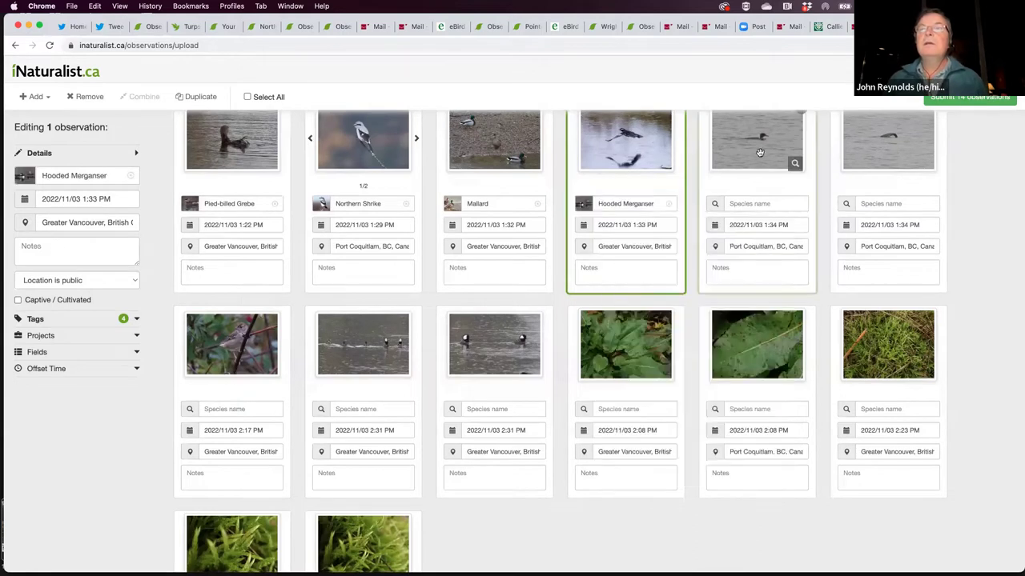
Step: View the photo of the bird with its head underwater enlarged, and check the species suggestions for that observation
{"action": "left_click", "coordinate": [879, 151]}
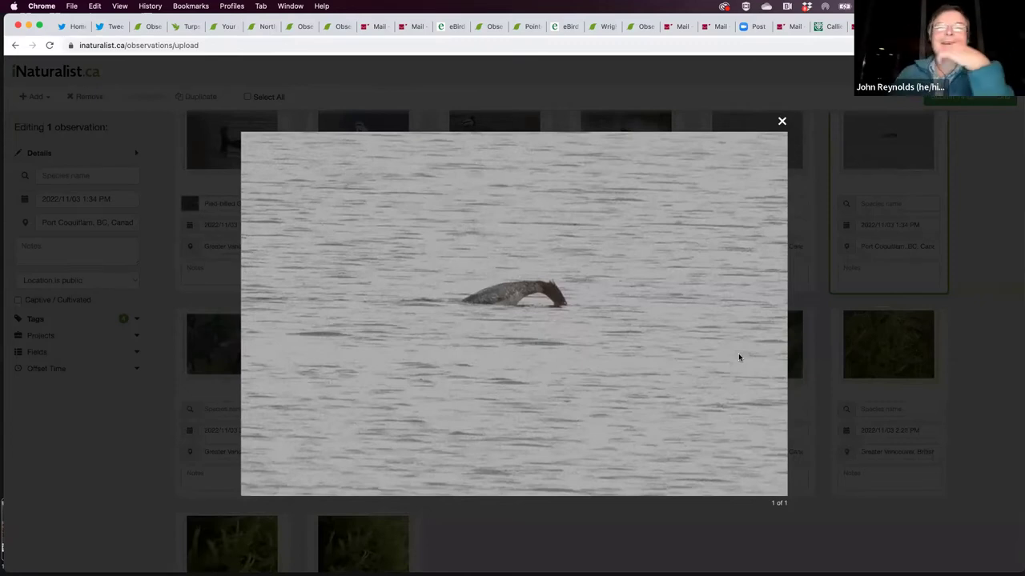
{"action": "left_click", "coordinate": [782, 122]}
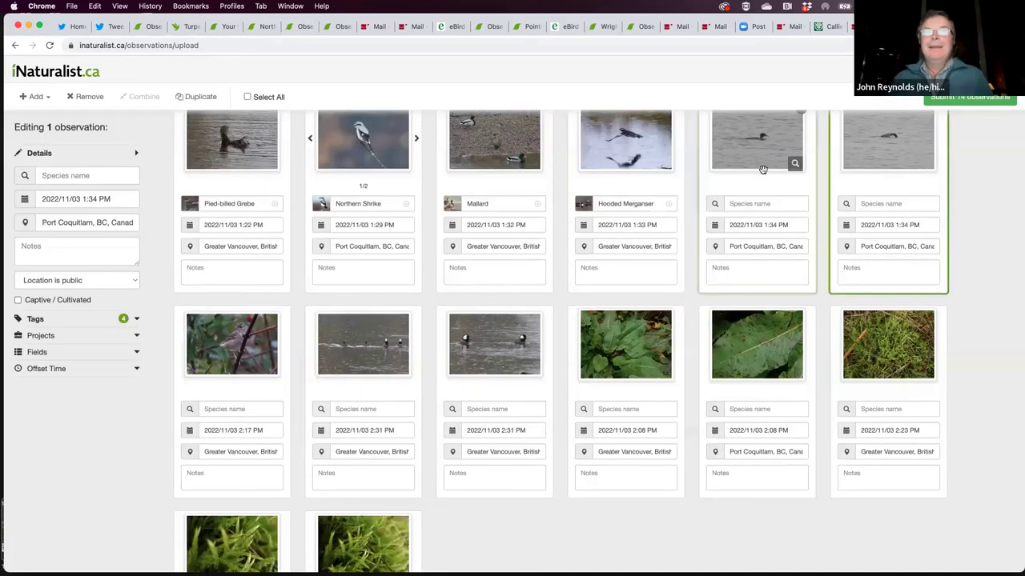
{"action": "left_click", "coordinate": [881, 203]}
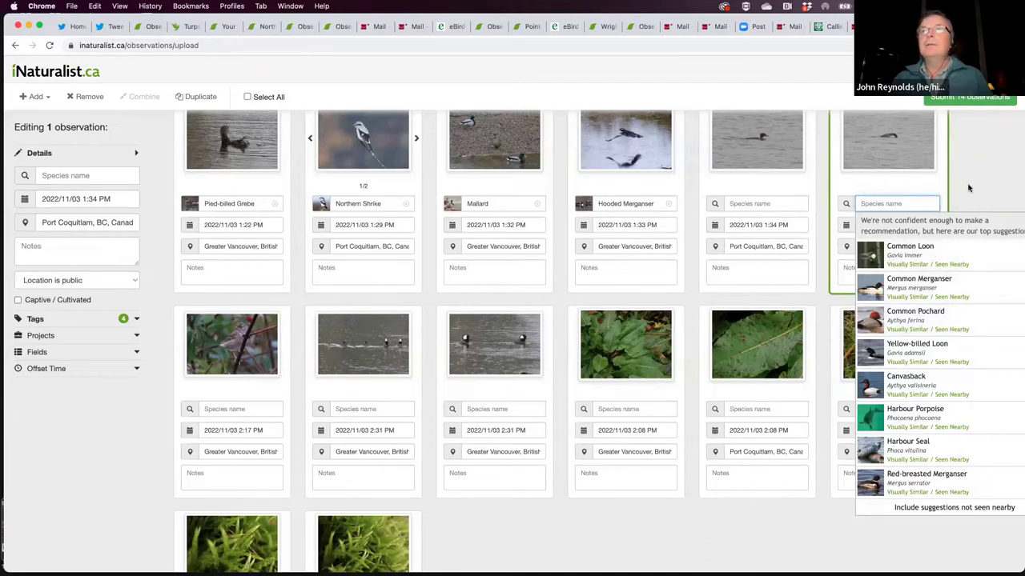
Step: Set the swimming bird's observation to Common Merganser after viewing its photo, and remove the observation of the bird with its head underwater
{"action": "left_click", "coordinate": [749, 149]}
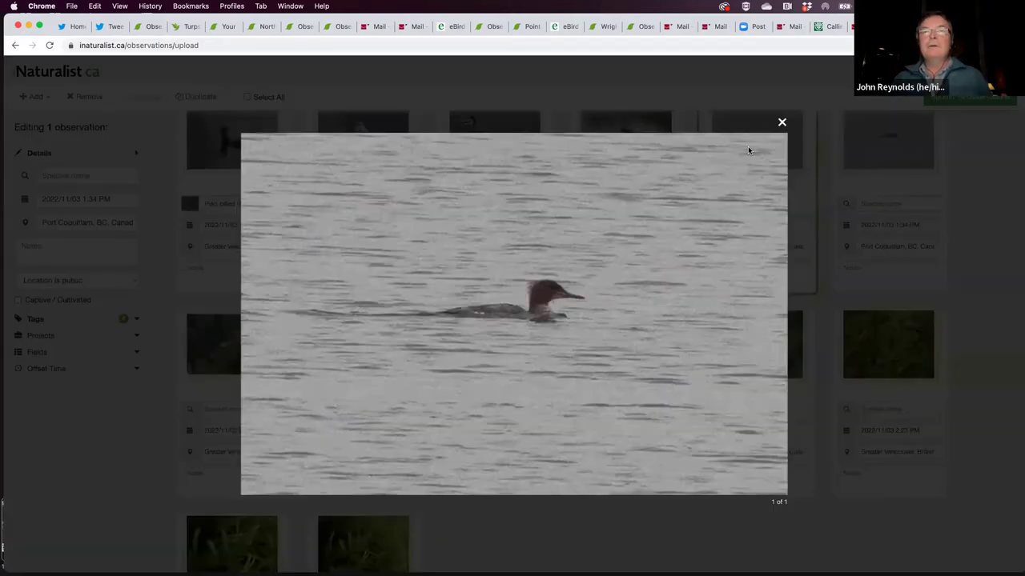
{"action": "left_click", "coordinate": [781, 122]}
{"action": "left_click", "coordinate": [784, 202]}
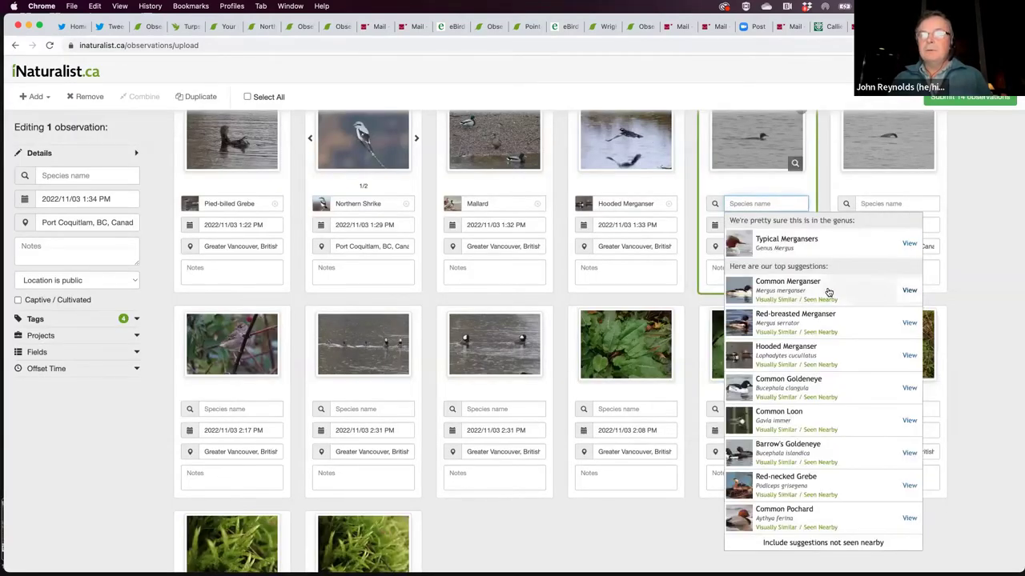
{"action": "left_click", "coordinate": [829, 292]}
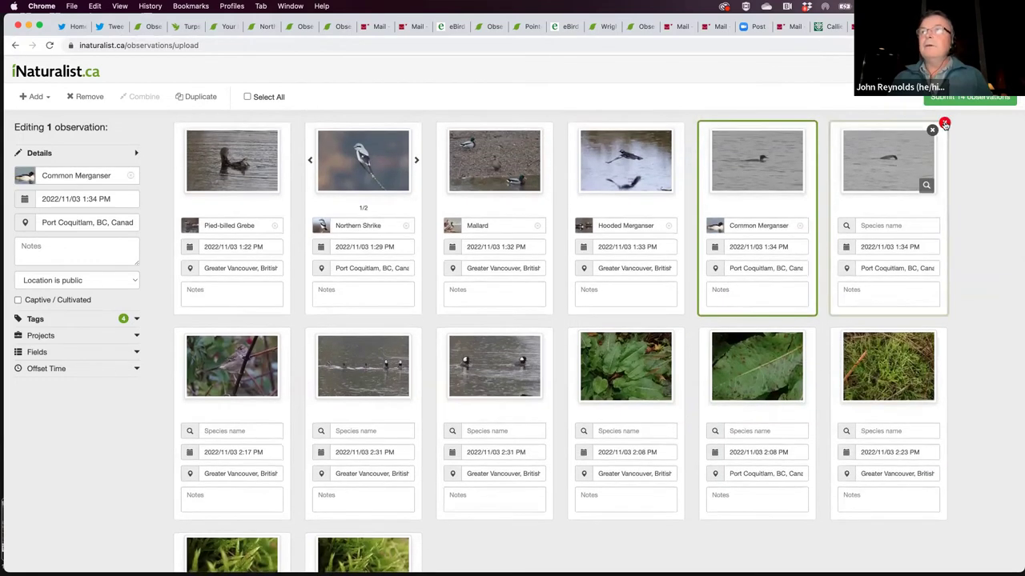
{"action": "left_click", "coordinate": [945, 126]}
{"action": "left_click", "coordinate": [549, 181]}
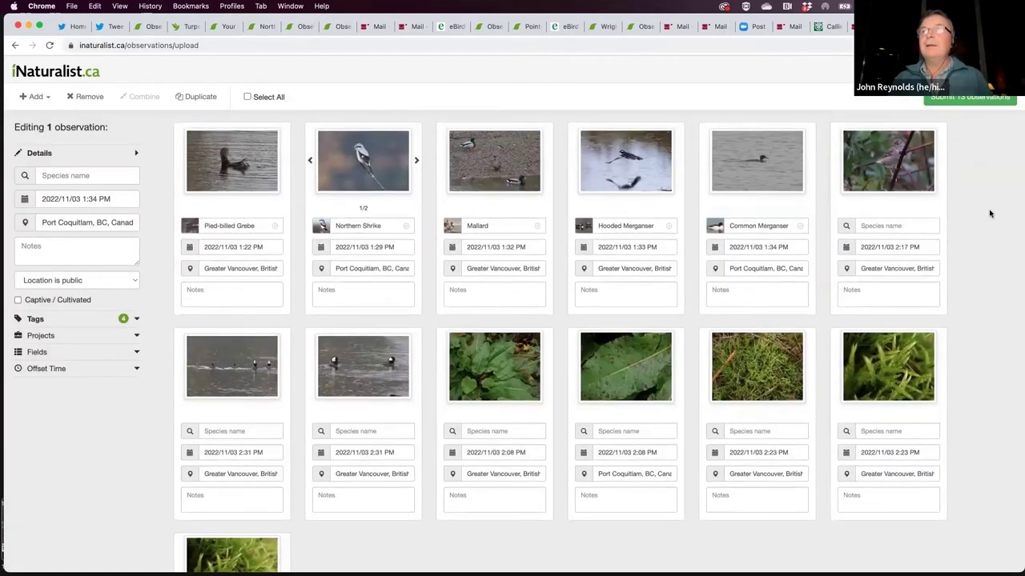
Step: View the photo of the bird among the branches enlarged, and set that observation's species to Golden-crowned Sparrow
{"action": "left_click", "coordinate": [879, 157]}
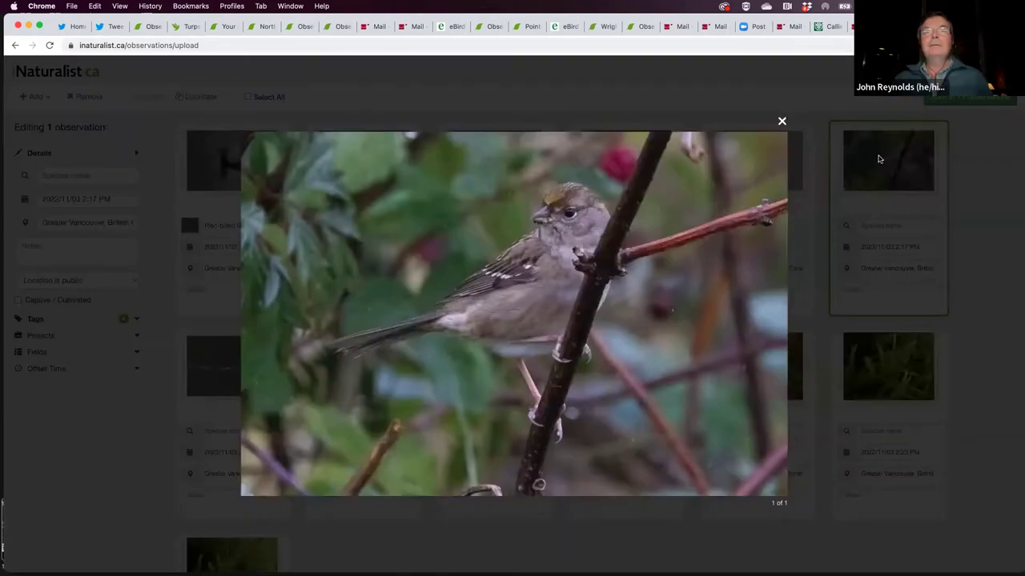
{"action": "left_click", "coordinate": [782, 121]}
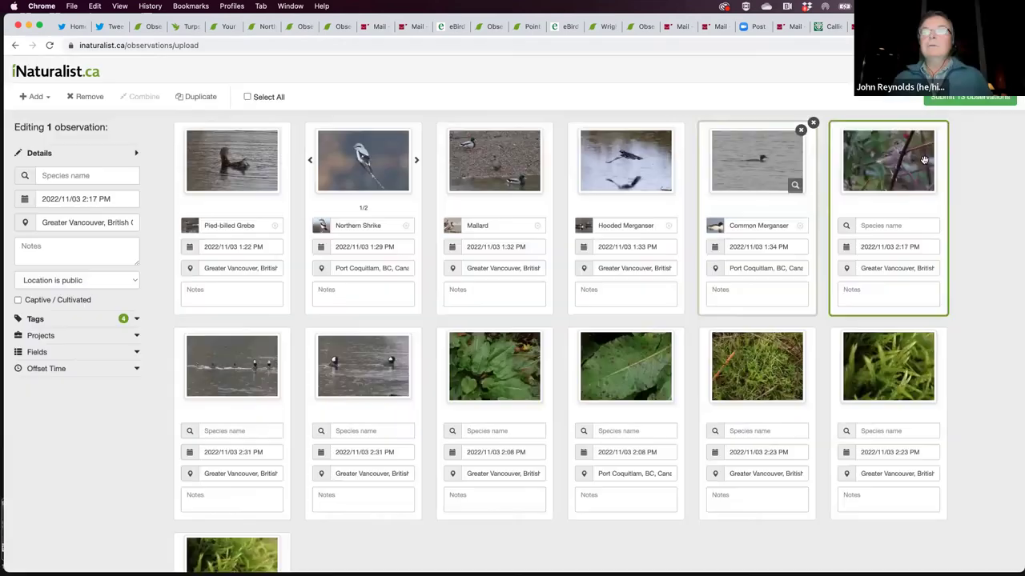
{"action": "left_click", "coordinate": [923, 224]}
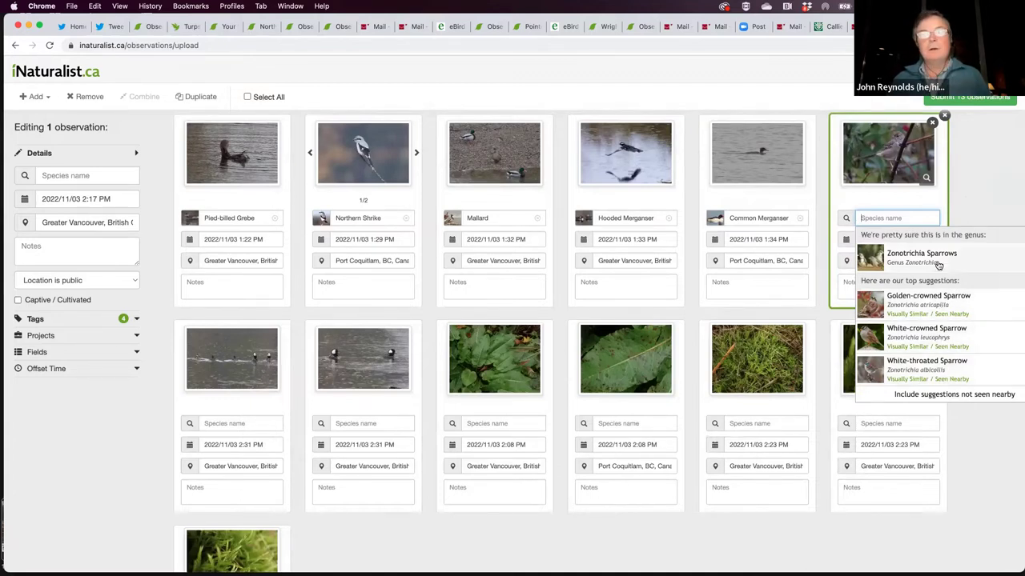
{"action": "left_click", "coordinate": [941, 302]}
Step: Set the observation of two black-and-white ducks to Hooded Merganser after viewing its photo, and combine it with the other 2:31 PM duck observation
{"action": "scroll", "coordinate": [748, 339], "scroll_direction": "down", "scroll_amount": 2}
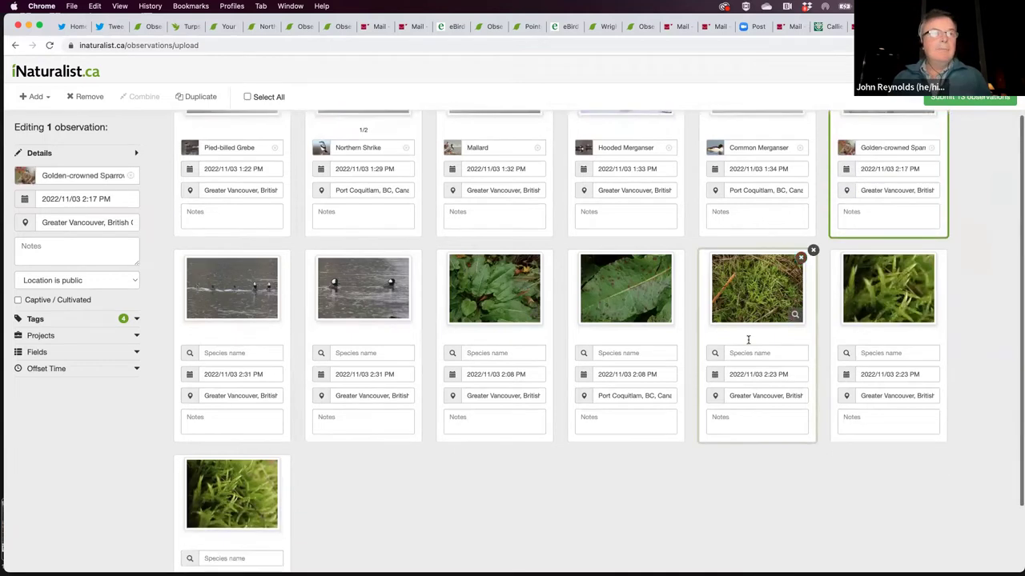
{"action": "left_click", "coordinate": [379, 353]}
{"action": "left_click", "coordinate": [401, 312]}
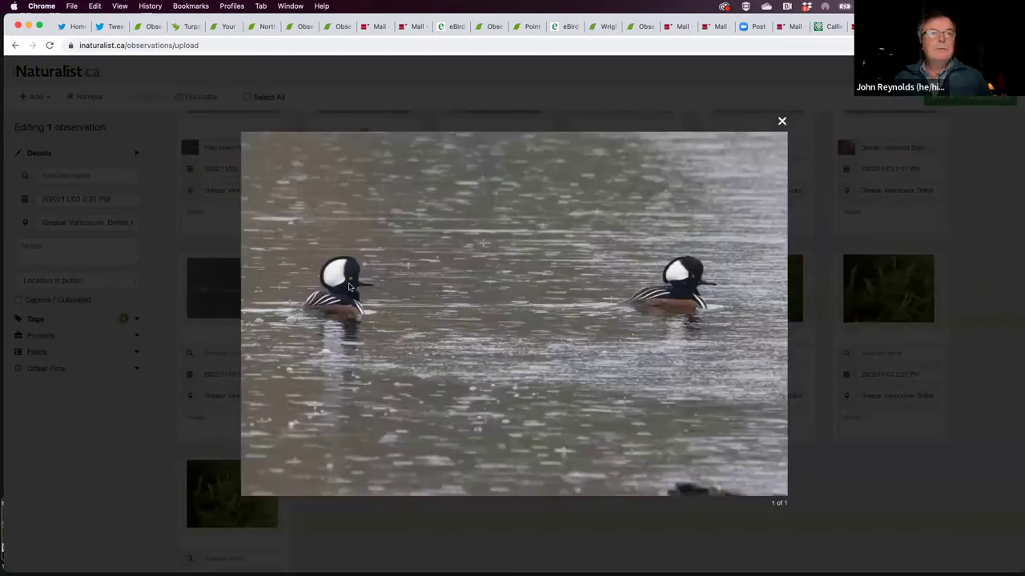
{"action": "left_click", "coordinate": [781, 121]}
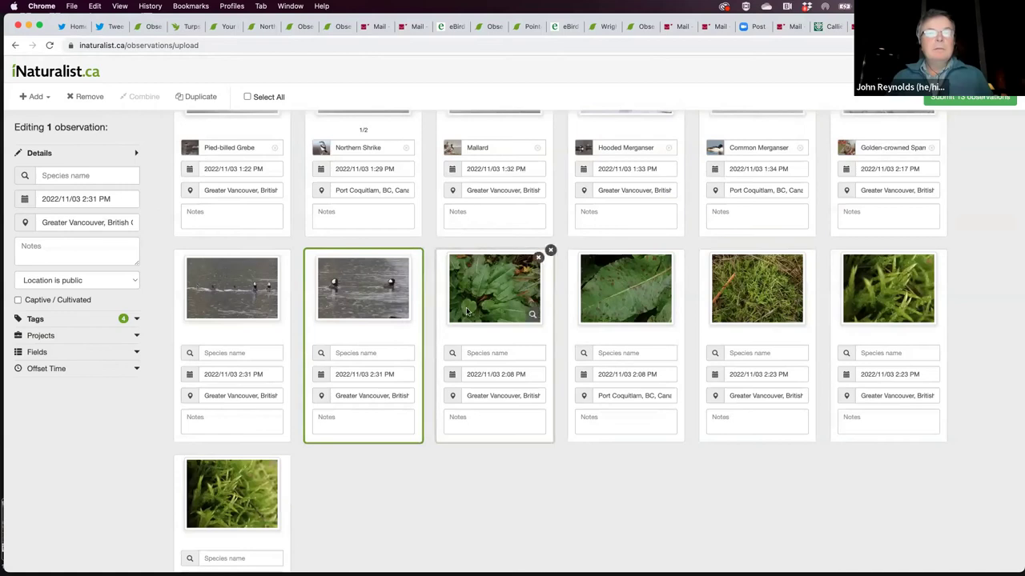
{"action": "left_click", "coordinate": [392, 352]}
{"action": "scroll", "coordinate": [408, 400], "scroll_direction": "down", "scroll_amount": 1}
{"action": "left_click", "coordinate": [420, 433]}
{"action": "left_click_drag", "start_coordinate": [274, 332], "coordinate": [366, 321]}
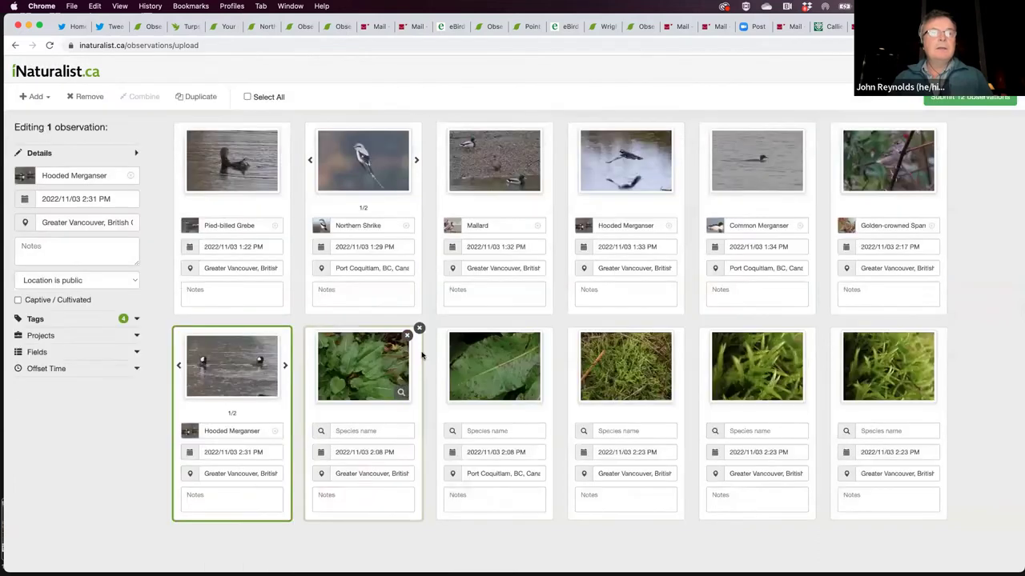
Step: View the photo of the broad green leaves enlarged, and set that observation's species to Broad-leaved Dock
{"action": "left_click", "coordinate": [360, 369]}
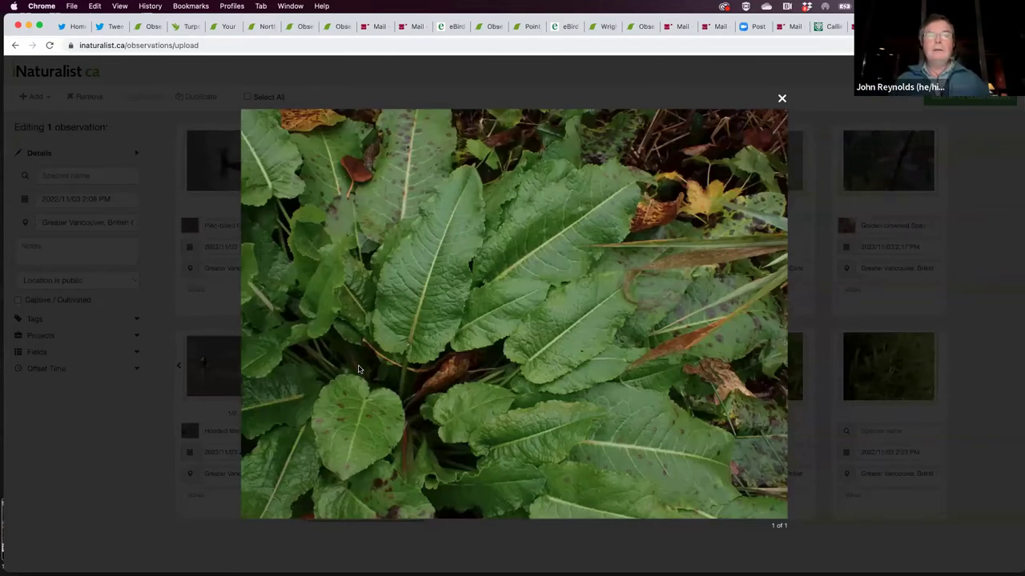
{"action": "left_click", "coordinate": [782, 100]}
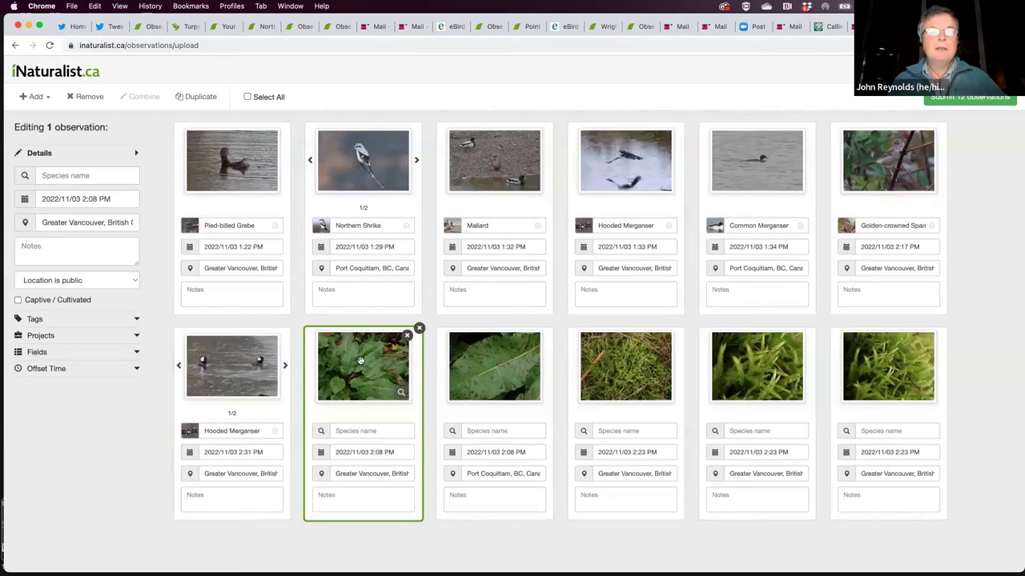
{"action": "left_click", "coordinate": [389, 432]}
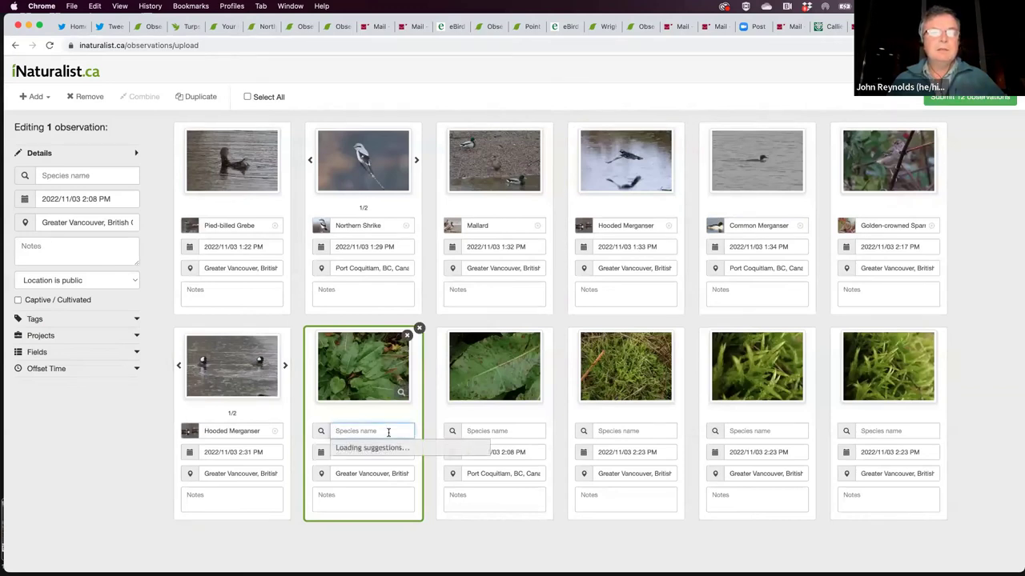
{"action": "scroll", "coordinate": [388, 433], "scroll_direction": "down", "scroll_amount": 1}
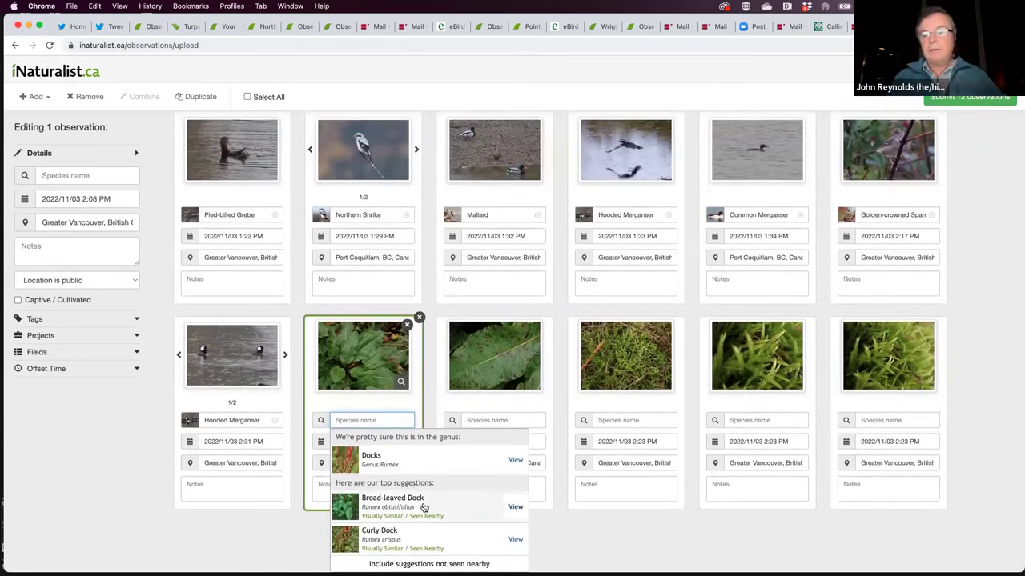
{"action": "left_click", "coordinate": [392, 499]}
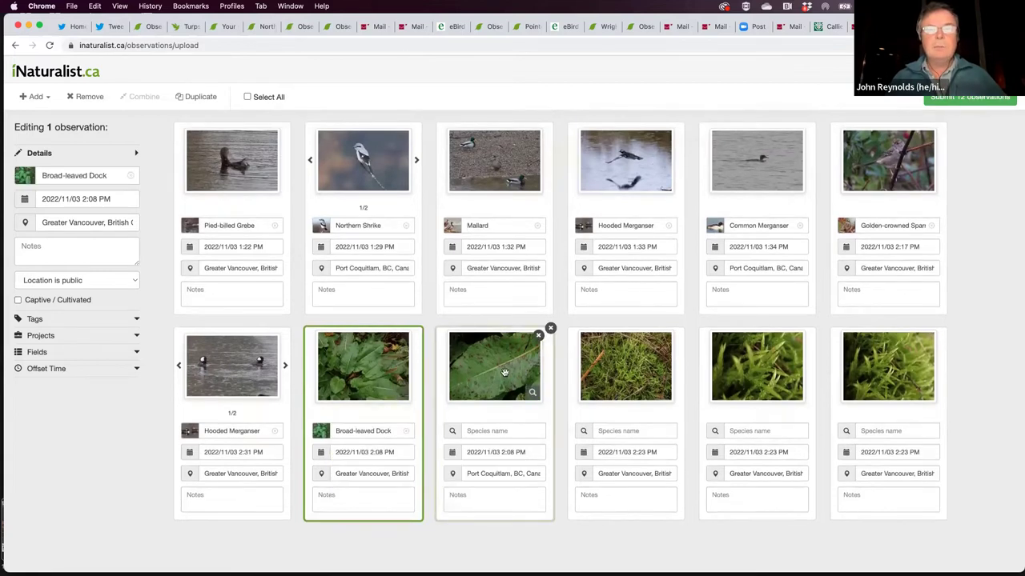
Step: View the photo of the single spotted leaf enlarged, and set that observation's species to Red Dock Spot
{"action": "left_click", "coordinate": [504, 372]}
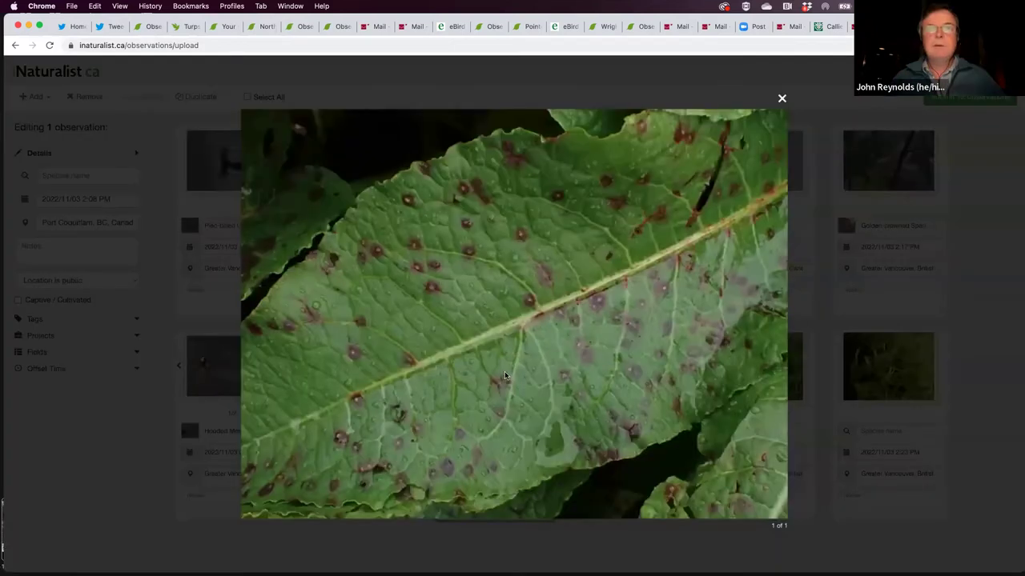
{"action": "left_click", "coordinate": [782, 99]}
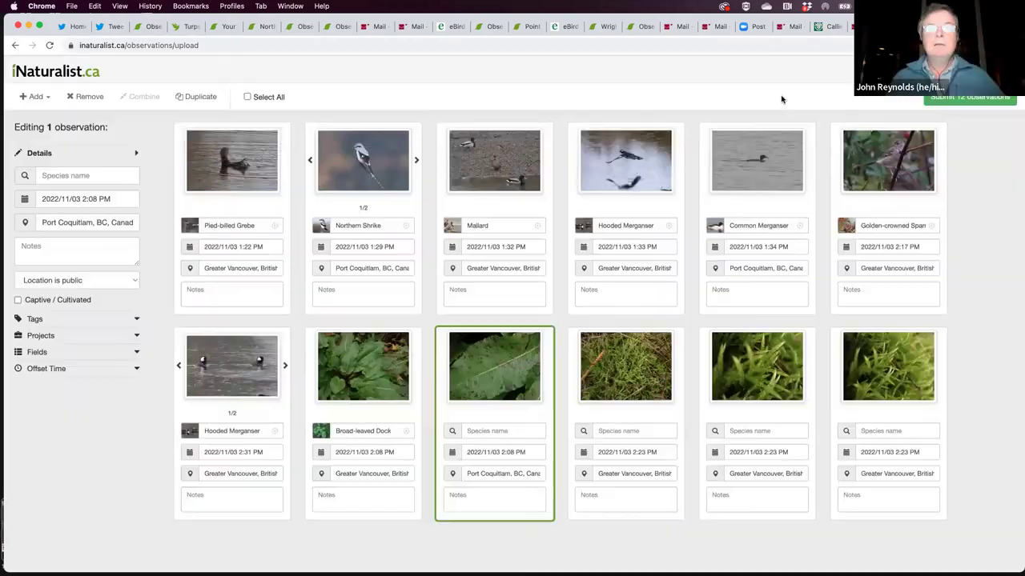
{"action": "left_click", "coordinate": [526, 432]}
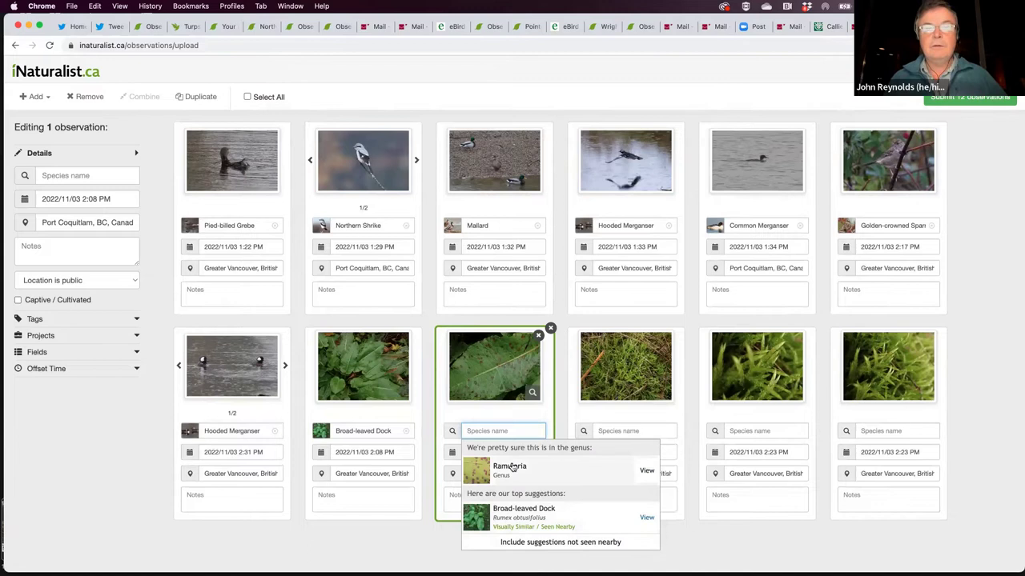
{"action": "type", "text": "m"}
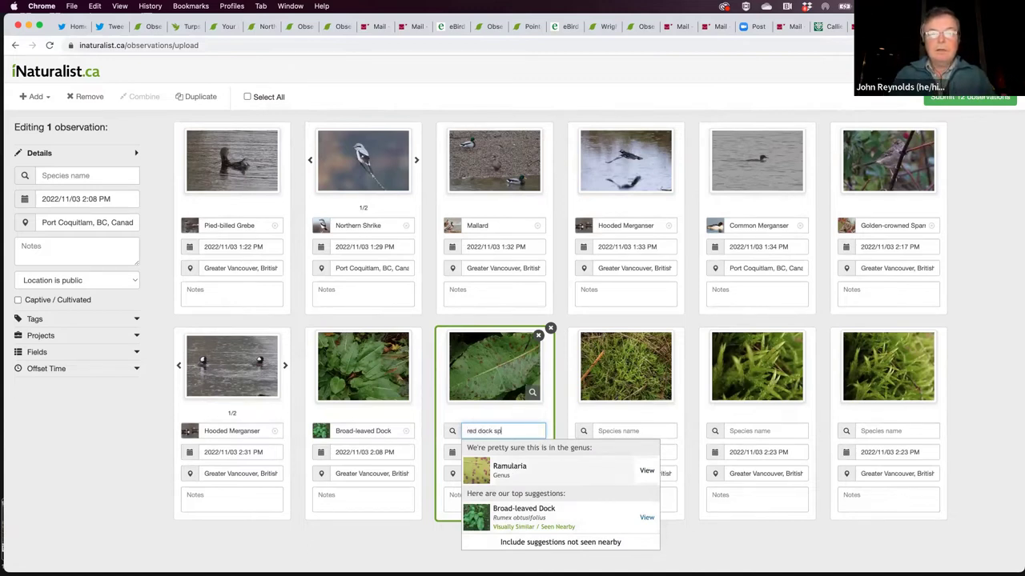
{"action": "left_click", "coordinate": [535, 469]}
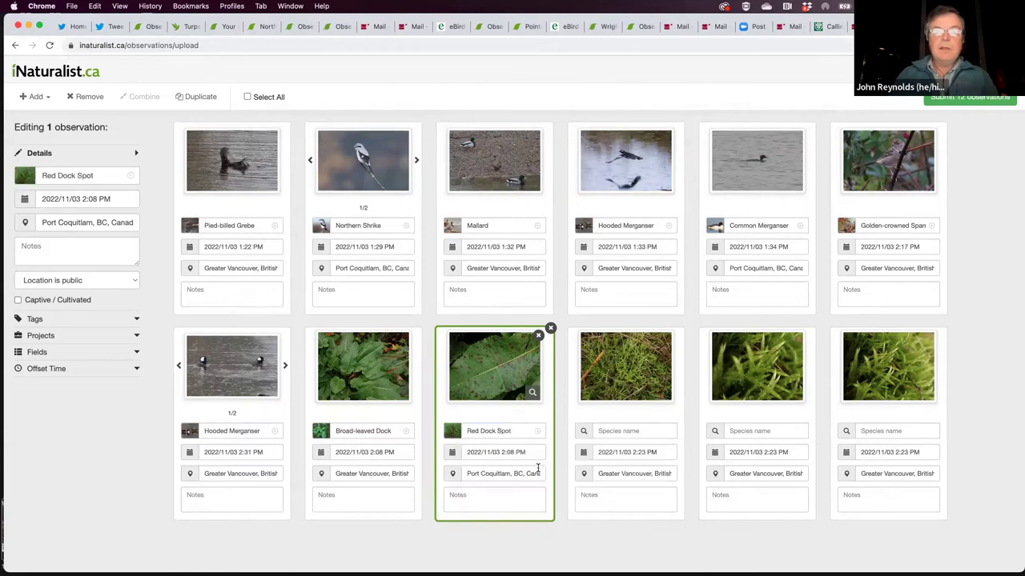
Step: Set both close-up moss observations to Pointed Spear-Moss after viewing the first one's photo enlarged
{"action": "left_click", "coordinate": [799, 432]}
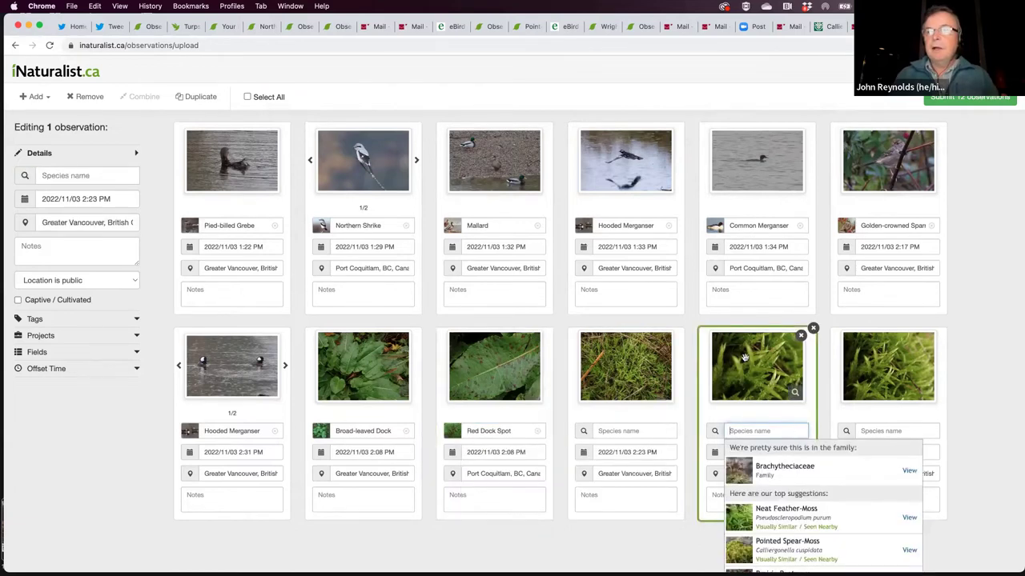
{"action": "left_click", "coordinate": [744, 360]}
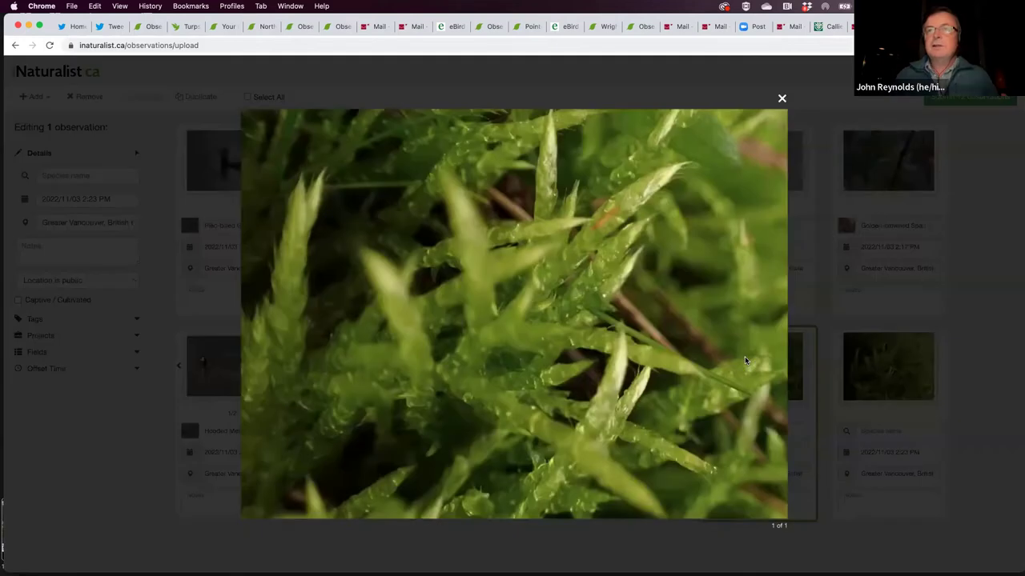
{"action": "left_click", "coordinate": [781, 98]}
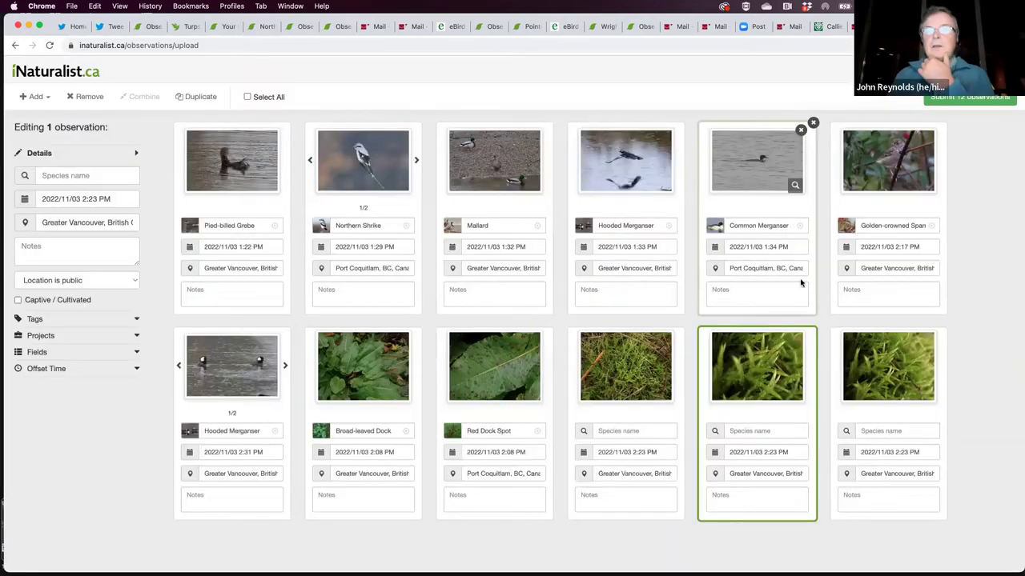
{"action": "left_click", "coordinate": [783, 432]}
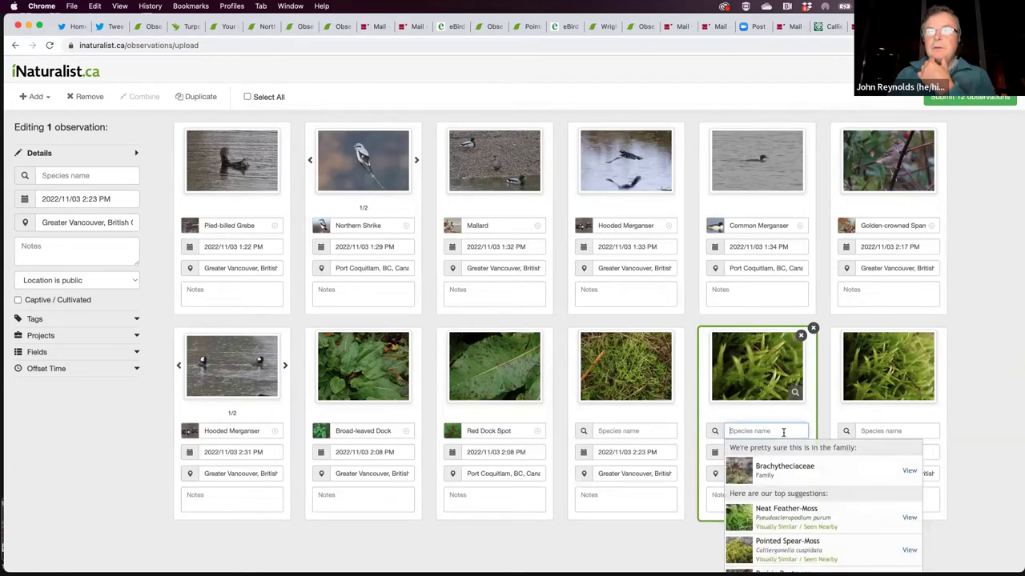
{"action": "scroll", "coordinate": [810, 410], "scroll_direction": "down", "scroll_amount": 2}
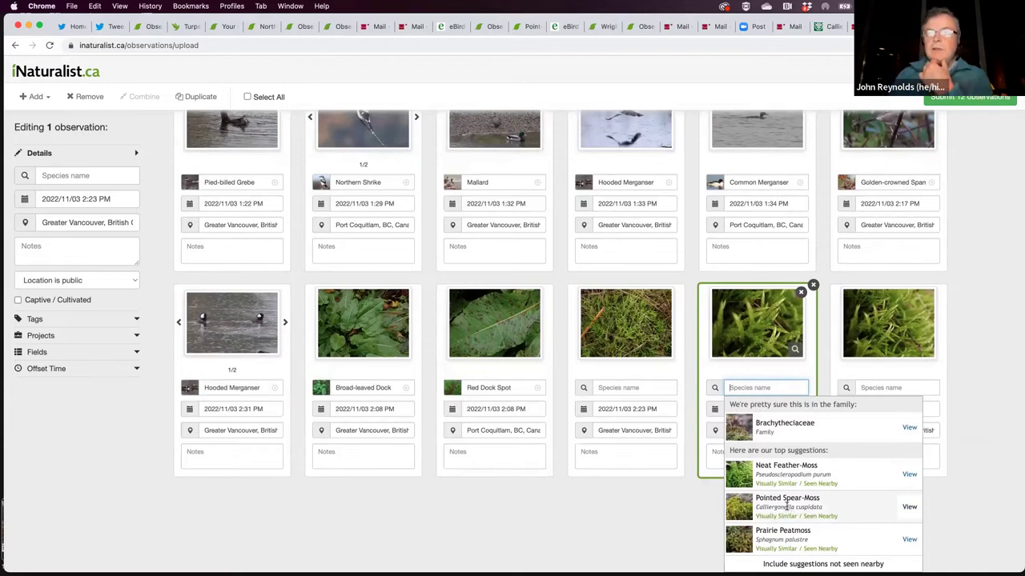
{"action": "left_click", "coordinate": [787, 510]}
{"action": "left_click", "coordinate": [917, 429]}
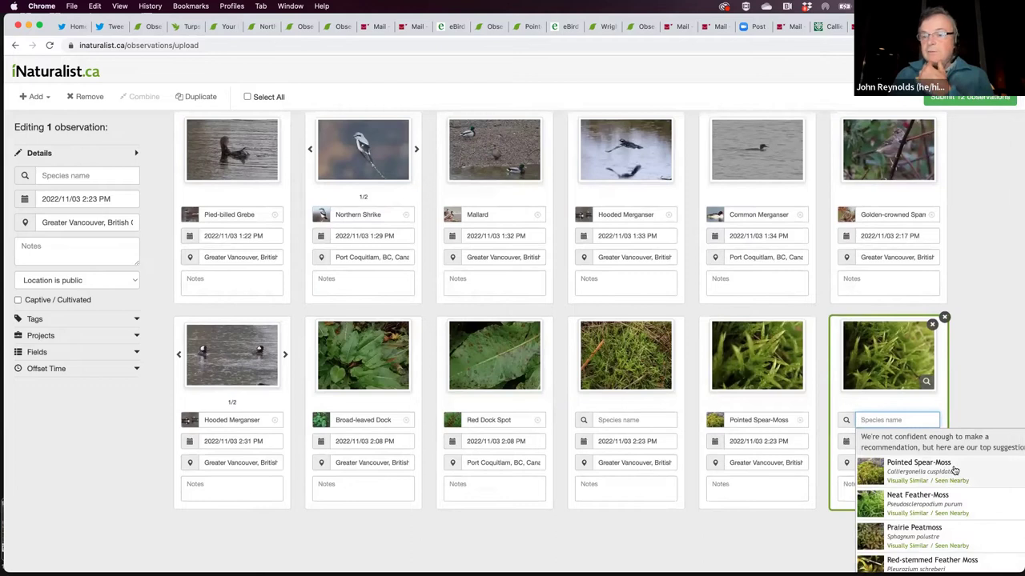
{"action": "left_click", "coordinate": [954, 470]}
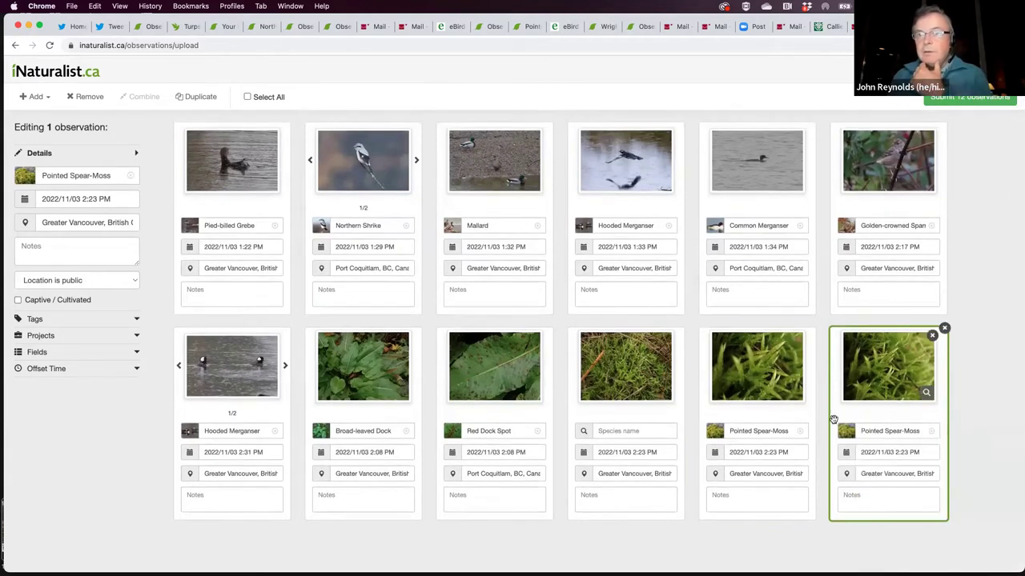
Step: View the wider photo of the moss patch enlarged, and set that observation's species to Pointed Spear-Moss
{"action": "left_click", "coordinate": [627, 373]}
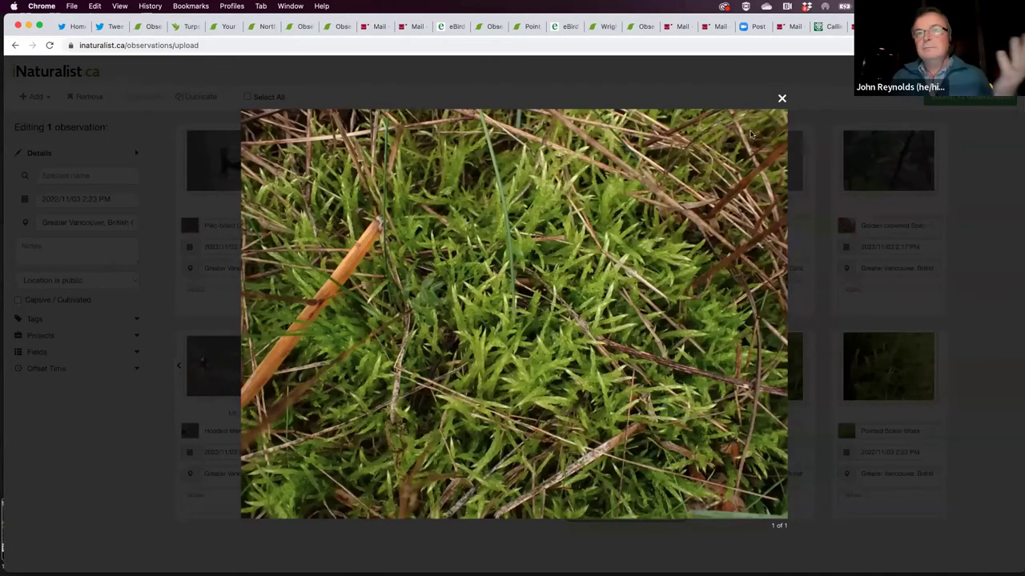
{"action": "left_click", "coordinate": [781, 98]}
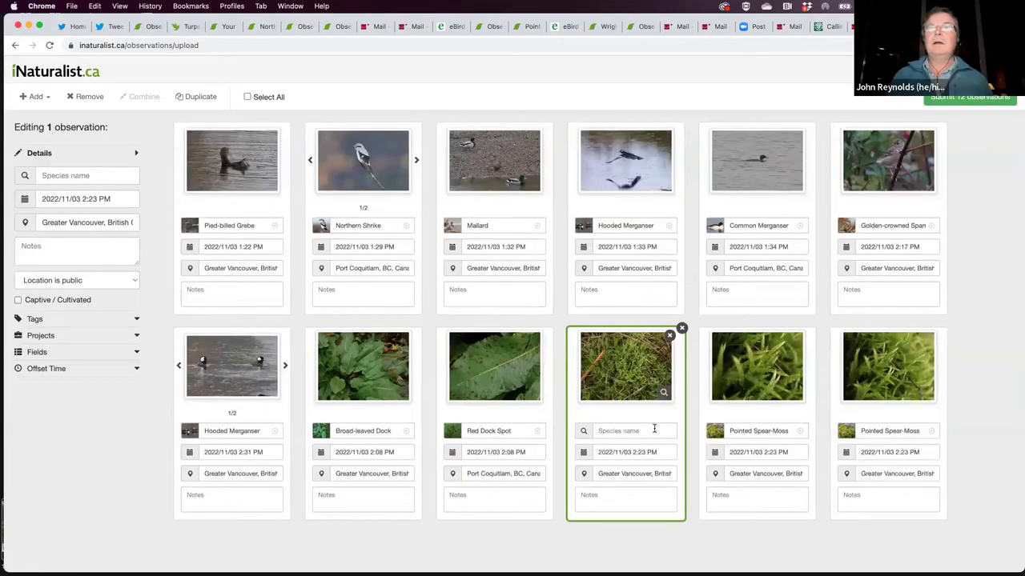
{"action": "left_click", "coordinate": [654, 431]}
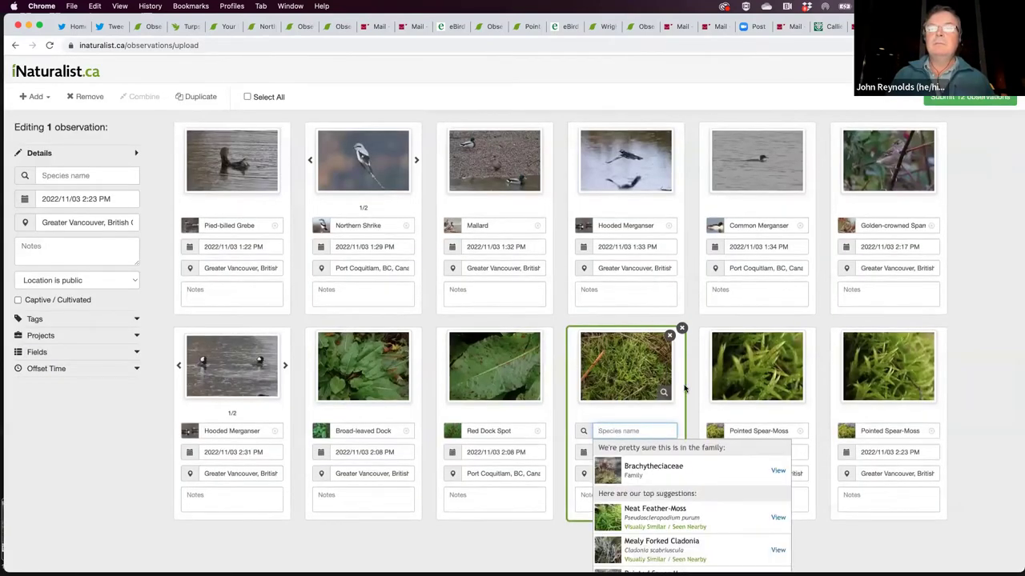
{"action": "scroll", "coordinate": [685, 388], "scroll_direction": "down", "scroll_amount": 3}
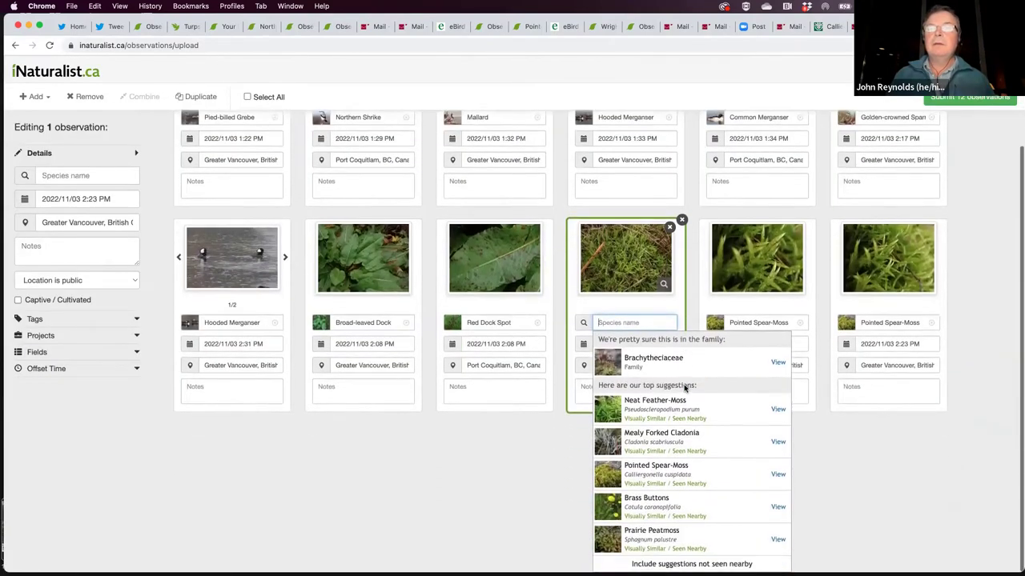
{"action": "left_click", "coordinate": [695, 472]}
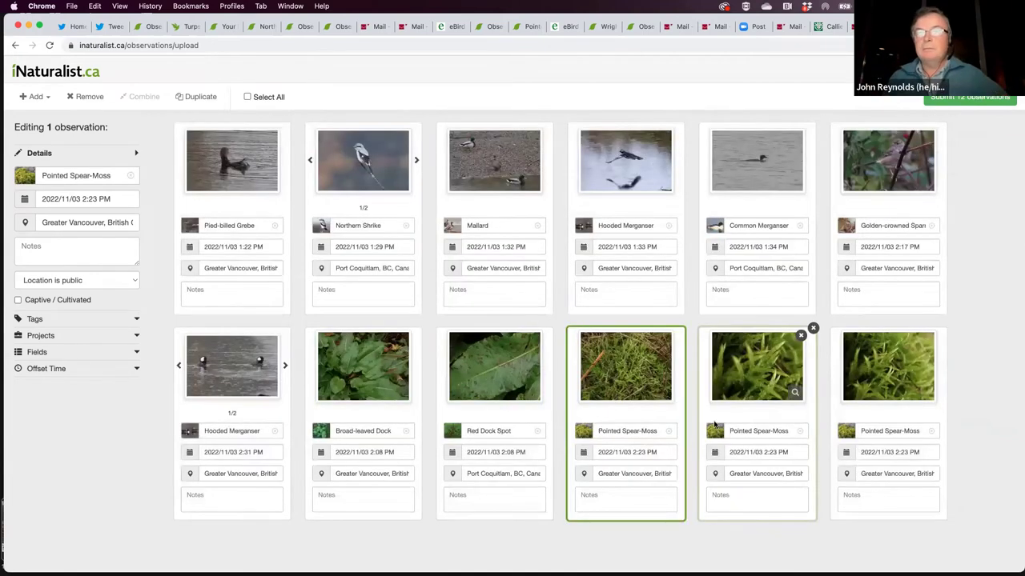
Step: Combine the three Pointed Spear-Moss observations into a single observation
{"action": "left_click_drag", "start_coordinate": [664, 413], "coordinate": [784, 411]}
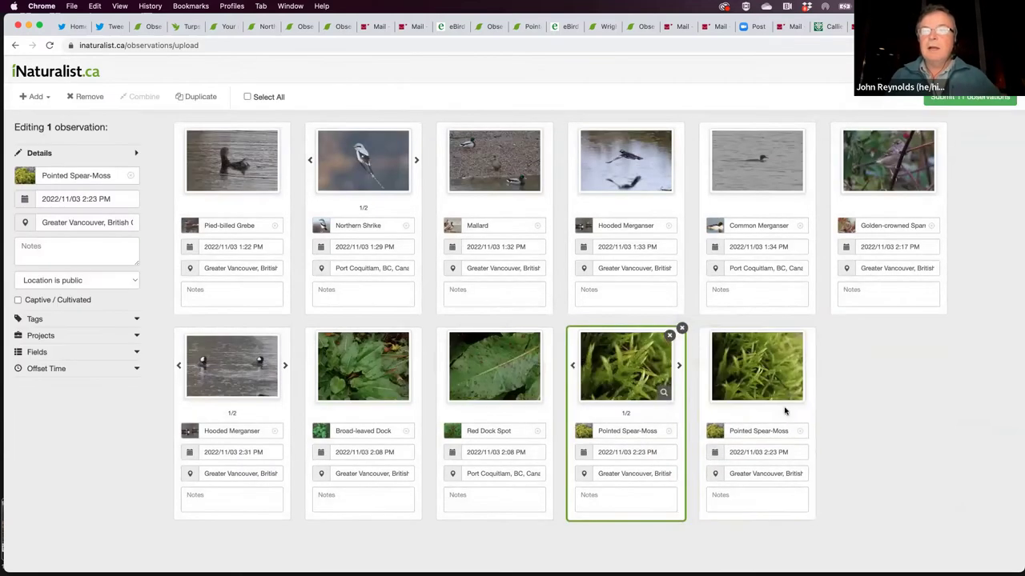
{"action": "left_click", "coordinate": [743, 415], "text": "shift"}
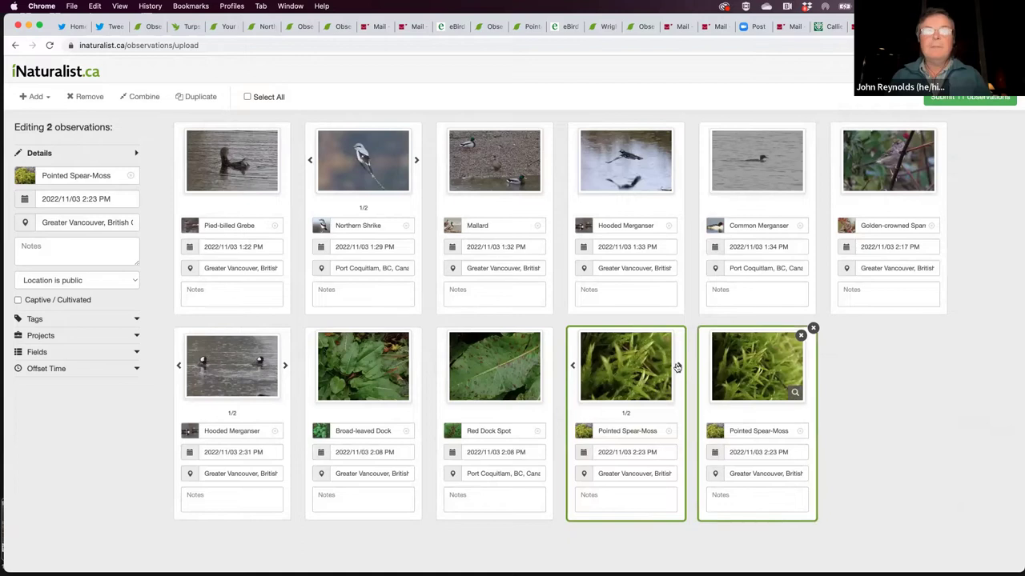
{"action": "left_click", "coordinate": [150, 96]}
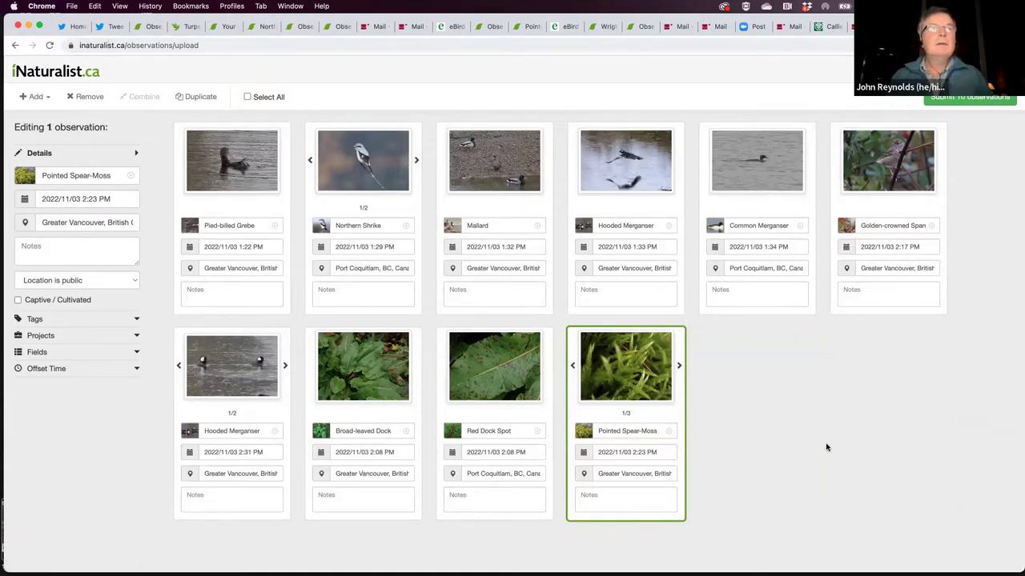
Step: Submit the batch of observations, and open the new Northern Shrike observation from the list
{"action": "left_click", "coordinate": [968, 97]}
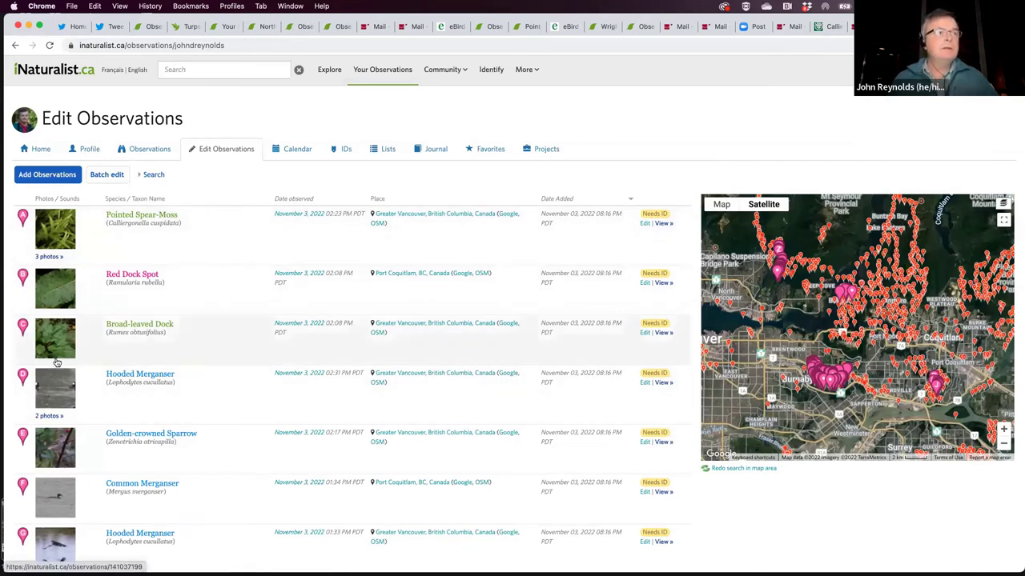
{"action": "scroll", "coordinate": [68, 448], "scroll_direction": "down", "scroll_amount": 5}
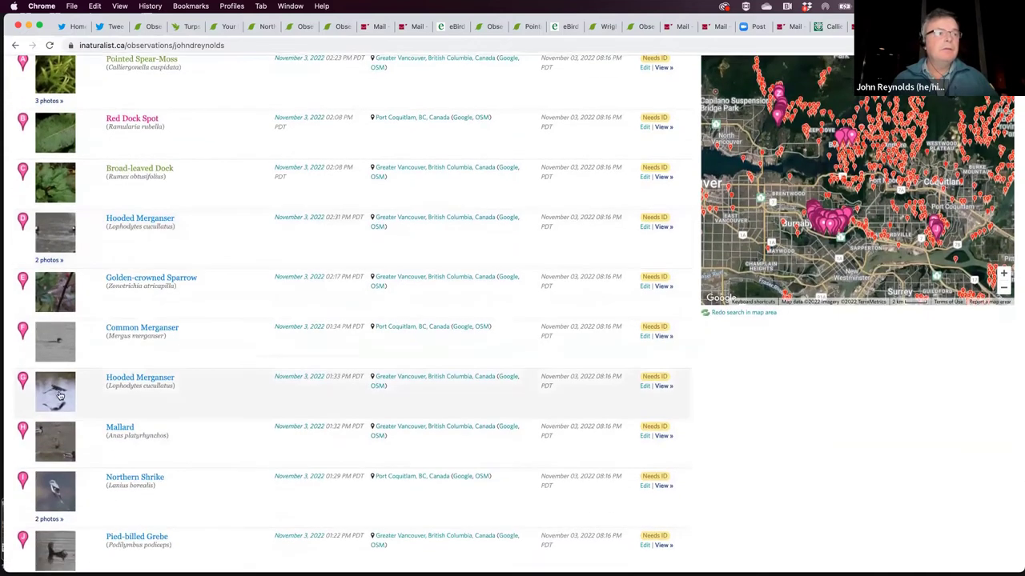
{"action": "left_click", "coordinate": [57, 484]}
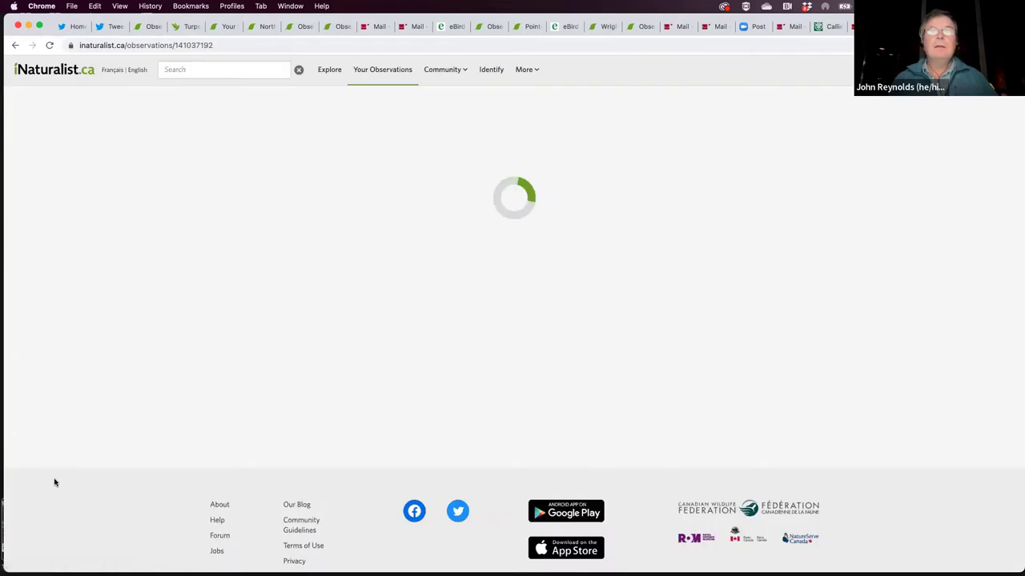
Step: Examine the Northern Shrike observation's page, including its identification status, photos, map, activity, community taxon, annotations and projects
{"action": "scroll", "coordinate": [101, 233], "scroll_direction": "down", "scroll_amount": 1}
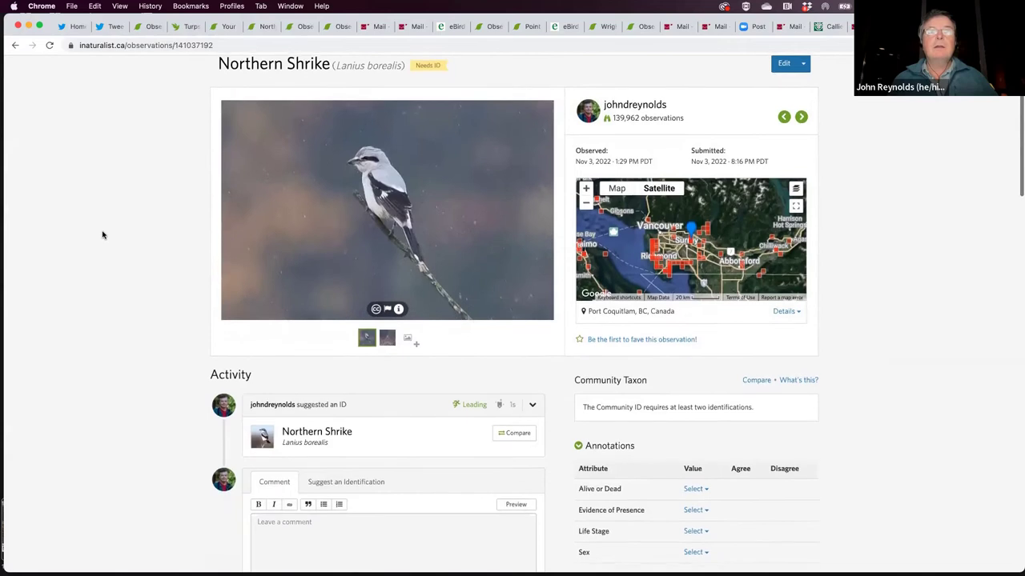
{"action": "scroll", "coordinate": [102, 235], "scroll_direction": "up", "scroll_amount": 1}
{"action": "mouse_move", "coordinate": [430, 74]}
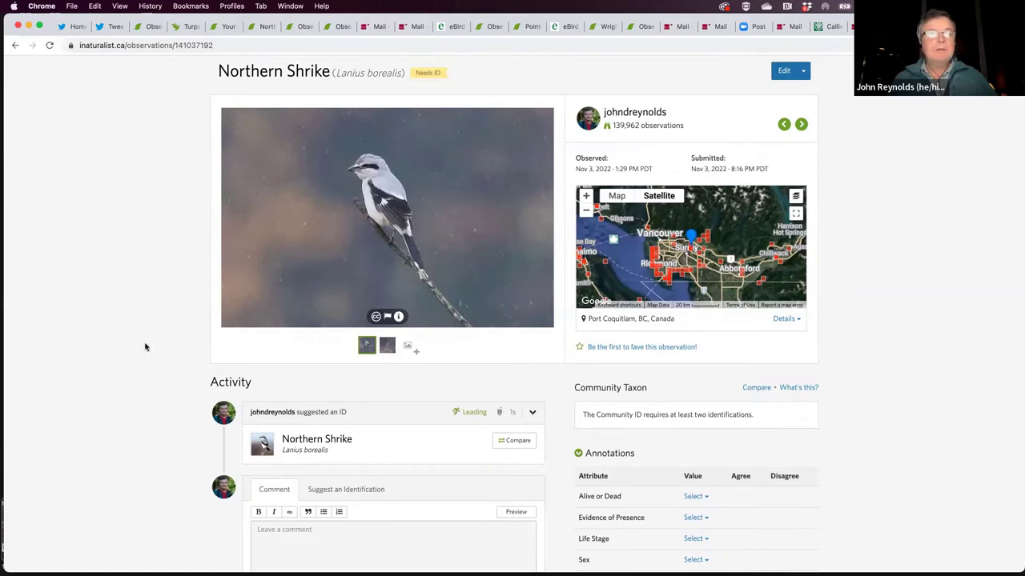
{"action": "scroll", "coordinate": [128, 347], "scroll_direction": "down", "scroll_amount": 1}
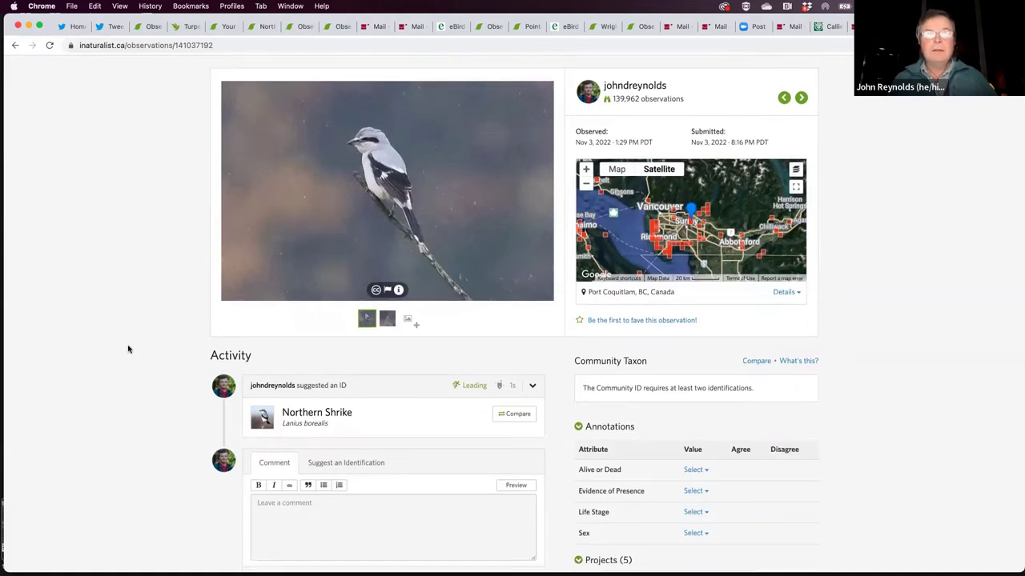
{"action": "scroll", "coordinate": [128, 349], "scroll_direction": "up", "scroll_amount": 2}
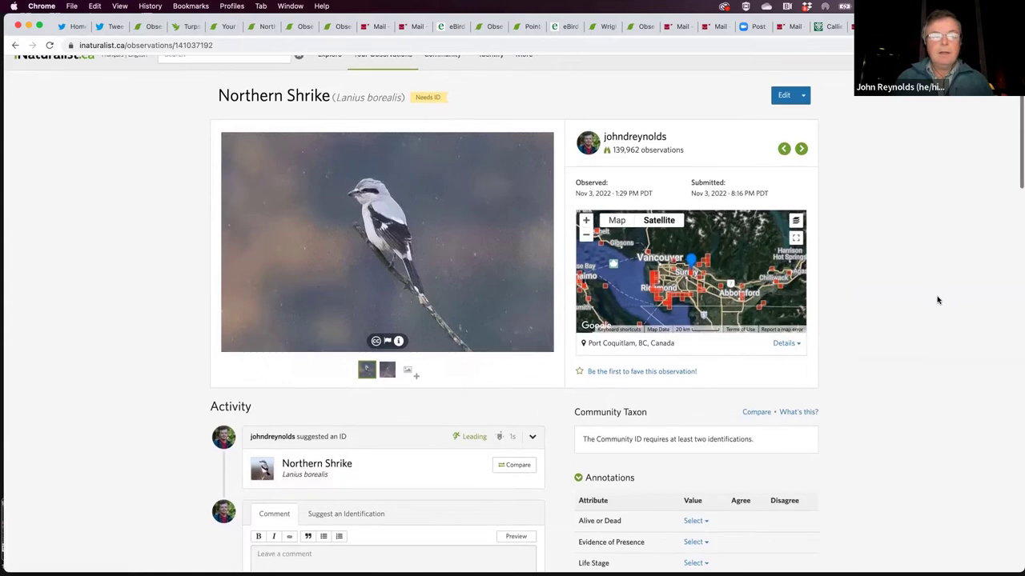
{"action": "scroll", "coordinate": [938, 300], "scroll_direction": "down", "scroll_amount": 3}
{"action": "scroll", "coordinate": [938, 301], "scroll_direction": "down", "scroll_amount": 1}
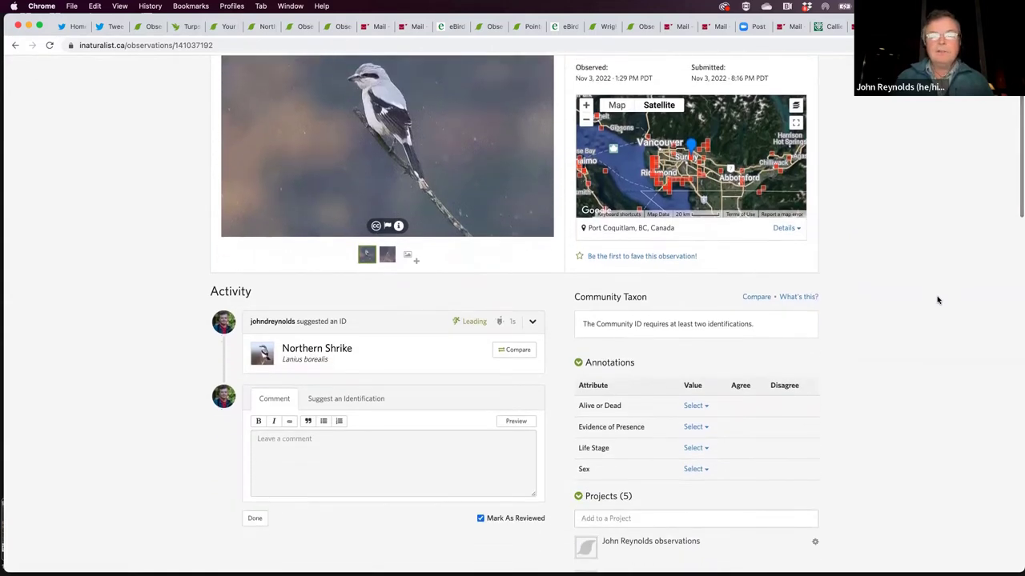
{"action": "scroll", "coordinate": [939, 300], "scroll_direction": "up", "scroll_amount": 4}
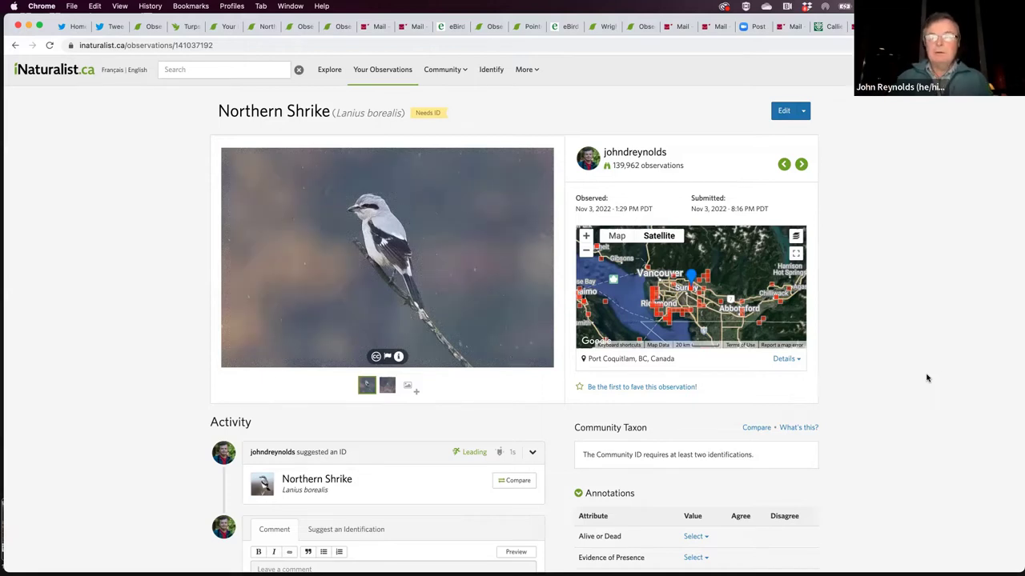
{"action": "scroll", "coordinate": [927, 378], "scroll_direction": "down", "scroll_amount": 1}
{"action": "scroll", "coordinate": [927, 378], "scroll_direction": "up", "scroll_amount": 1}
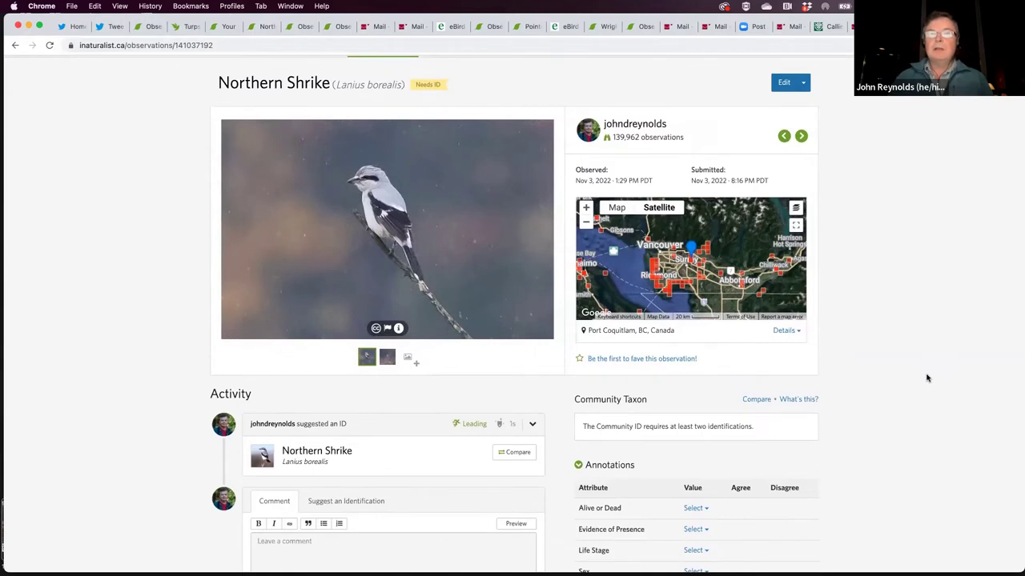
Step: Open the upload page and add the photo _95A9714.jpg from the Nature Vancouver folder as a new observation
{"action": "scroll", "coordinate": [928, 378], "scroll_direction": "down", "scroll_amount": 1}
{"action": "scroll", "coordinate": [927, 378], "scroll_direction": "up", "scroll_amount": 1}
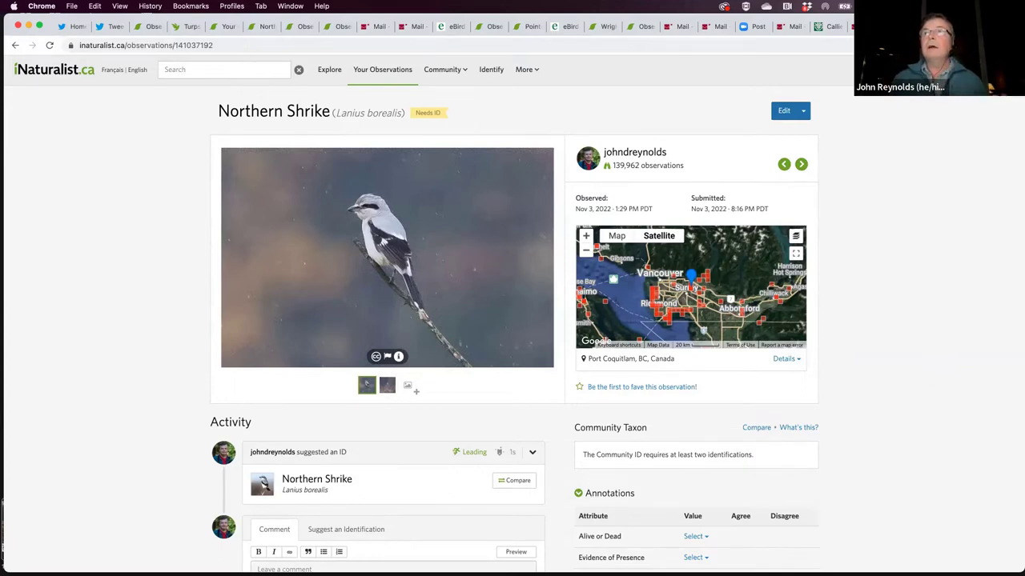
{"action": "left_click", "coordinate": [889, 69]}
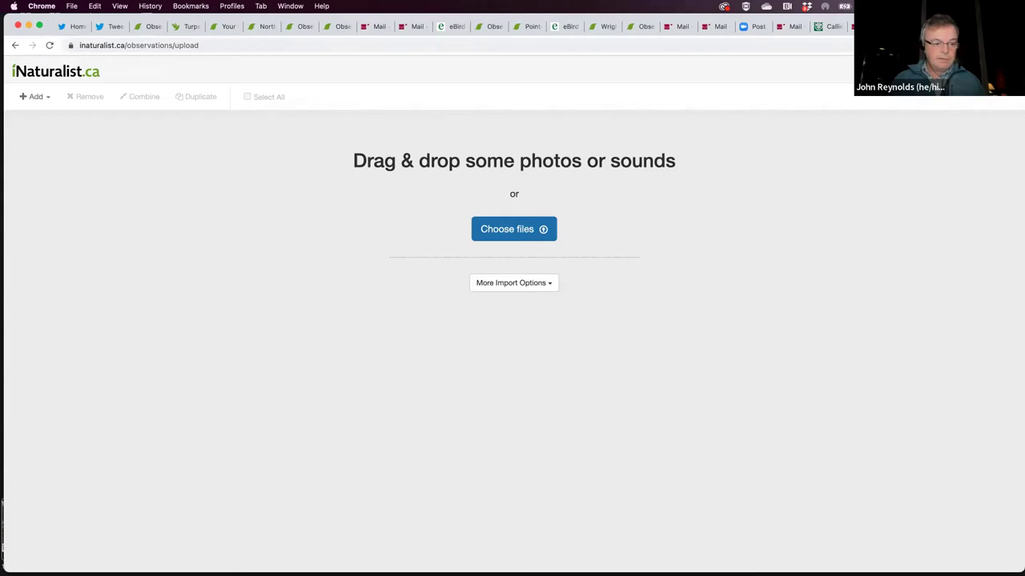
{"action": "key", "text": "super+Tab"}
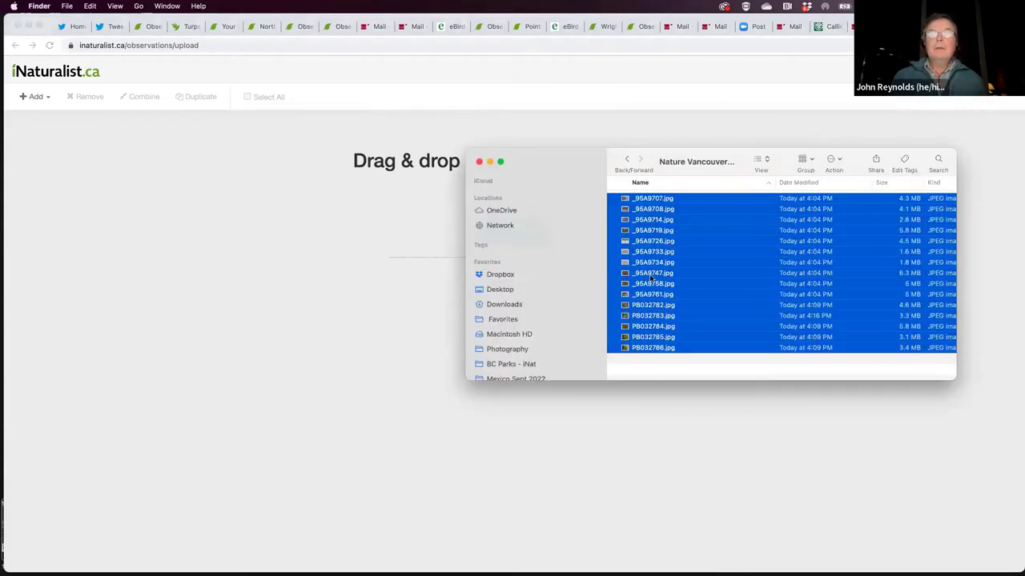
{"action": "left_click", "coordinate": [771, 368]}
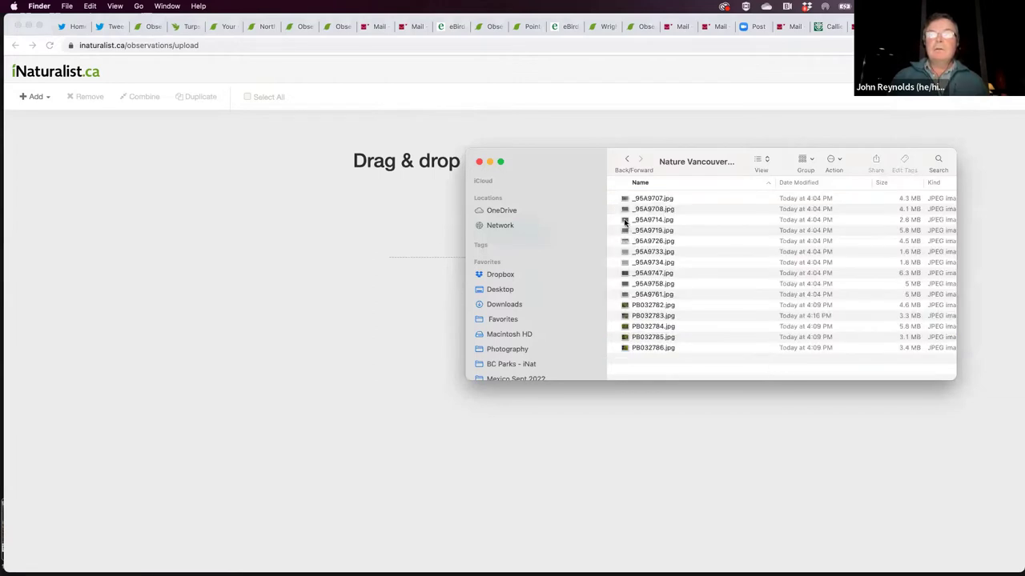
{"action": "left_click", "coordinate": [625, 221]}
{"action": "left_click_drag", "start_coordinate": [626, 221], "coordinate": [246, 314]}
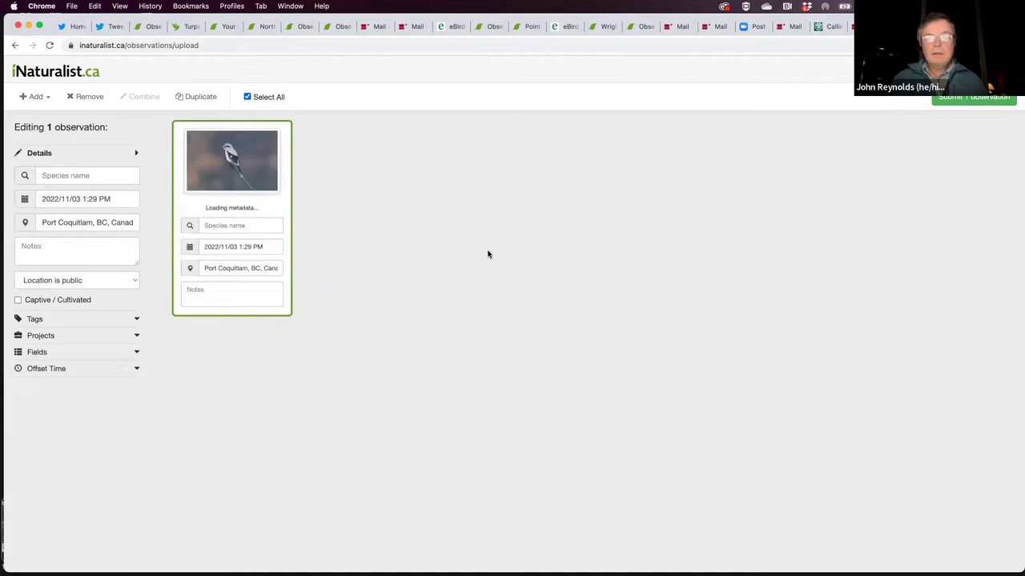
Step: Open the new observation's location for editing and find Port Coquitlam, BC, Canada on the map
{"action": "left_click", "coordinate": [78, 222]}
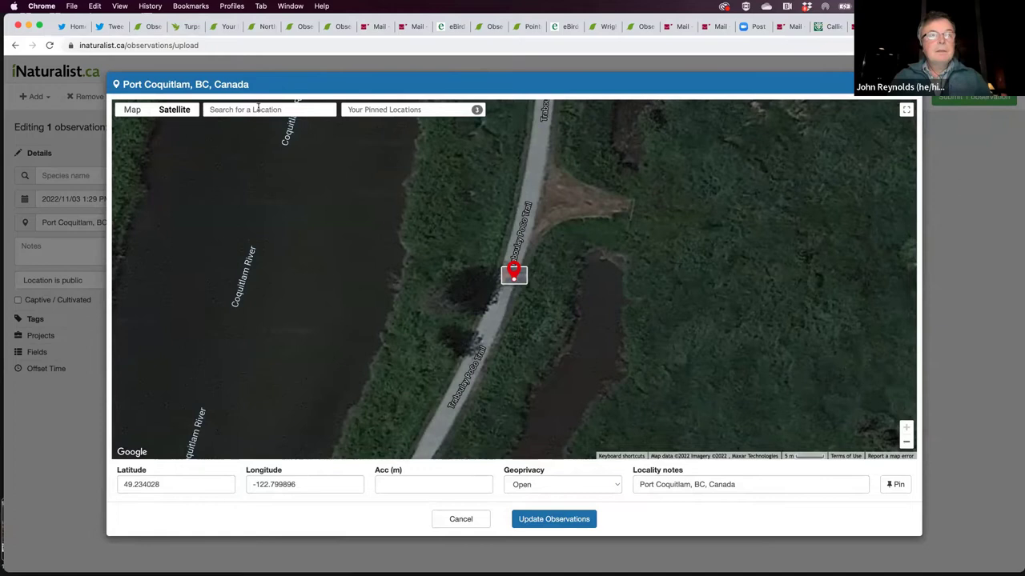
{"action": "left_click", "coordinate": [258, 109]}
{"action": "type", "text": "port co"}
{"action": "left_click", "coordinate": [272, 126]}
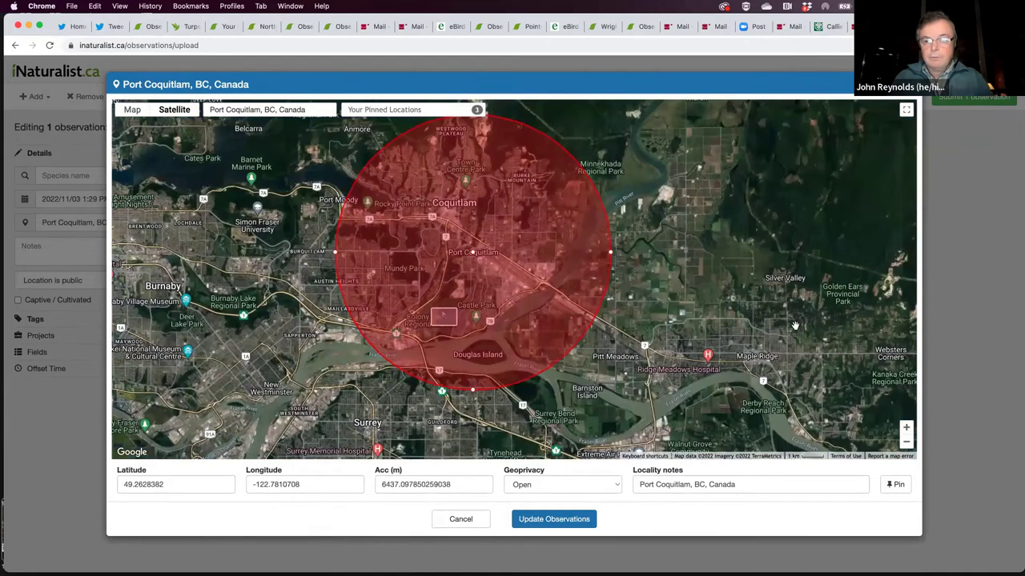
Step: Place the observation's location point on the trail east of the Coquitlam River, near the Colony Farm Regional Park entrance
{"action": "left_click", "coordinate": [727, 313]}
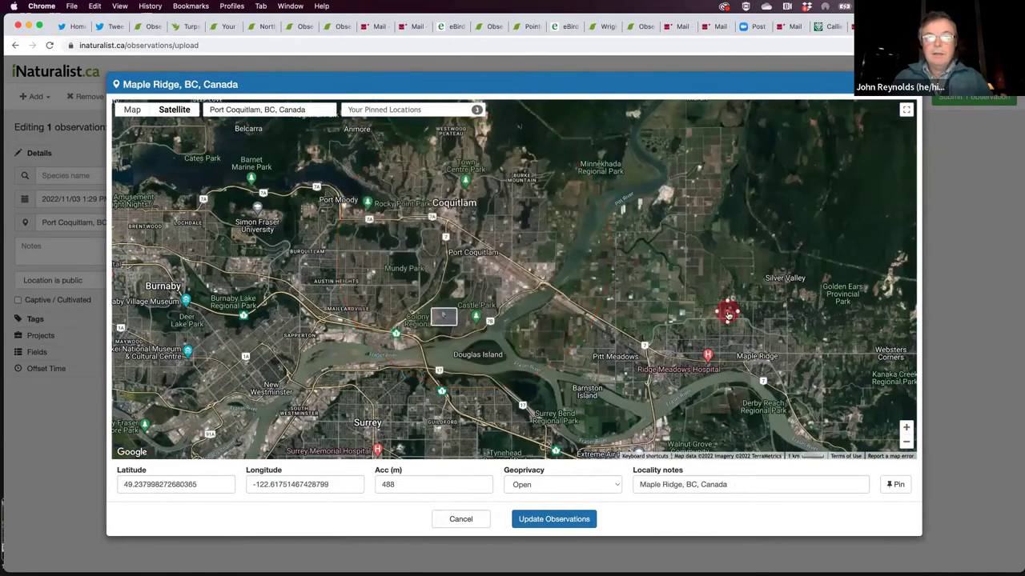
{"action": "left_click", "coordinate": [906, 428]}
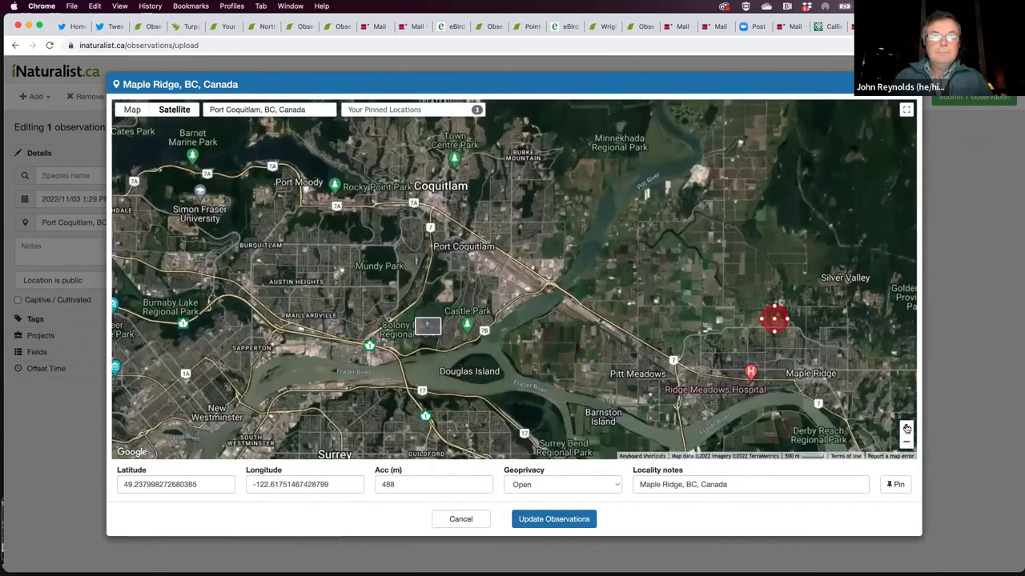
{"action": "left_click", "coordinate": [906, 429]}
{"action": "left_click", "coordinate": [906, 428]}
{"action": "left_click", "coordinate": [906, 428]}
{"action": "left_click", "coordinate": [906, 429]}
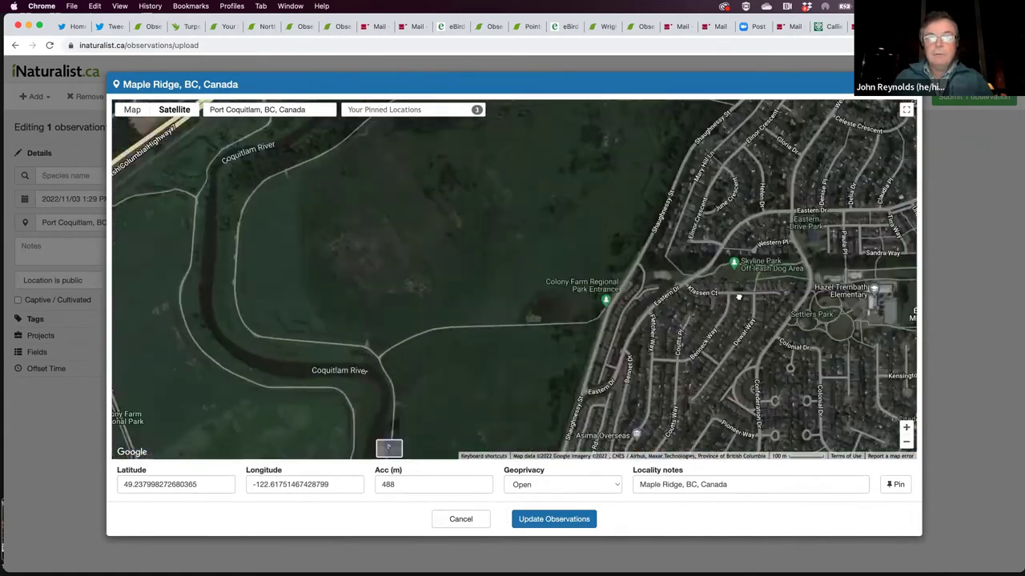
{"action": "left_click_drag", "start_coordinate": [738, 297], "coordinate": [855, 248]}
{"action": "left_click", "coordinate": [570, 277]}
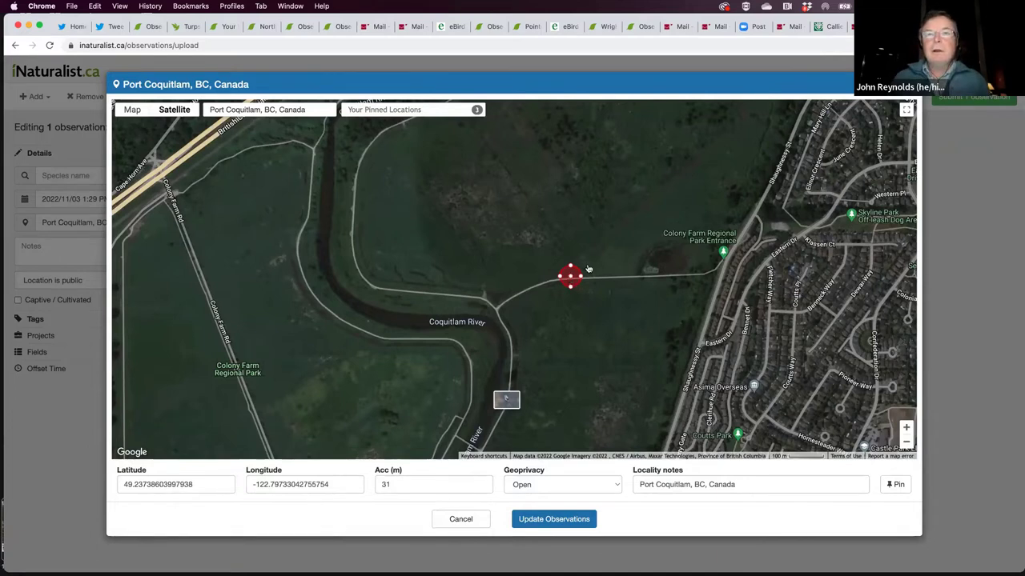
Step: Try shifting the location circle over the fields beside the Coquitlam River and enlarging its accuracy to about 661 m, and discard the location changes
{"action": "left_click_drag", "start_coordinate": [632, 297], "coordinate": [651, 303]}
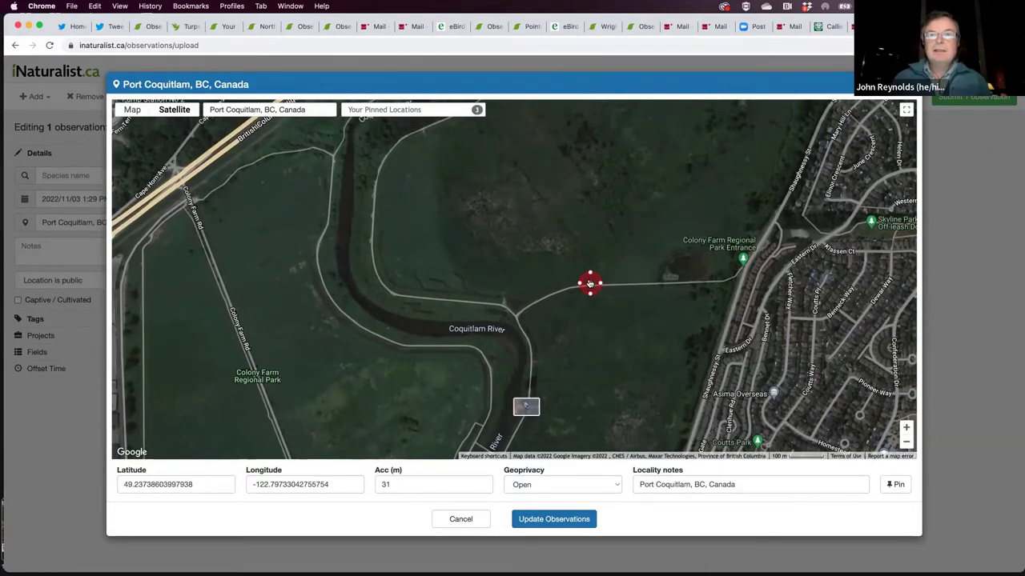
{"action": "left_click_drag", "start_coordinate": [589, 283], "coordinate": [588, 279]}
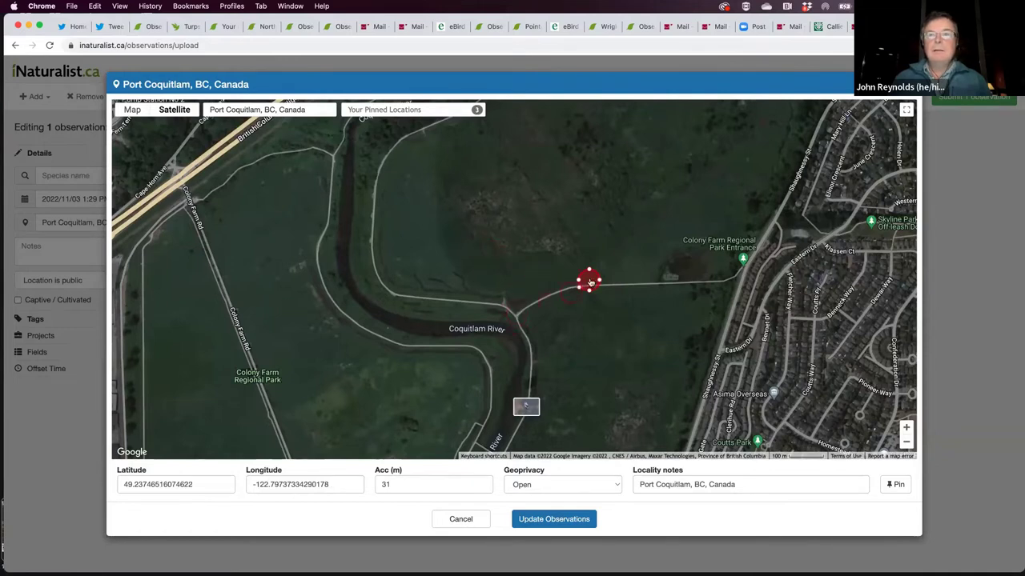
{"action": "left_click", "coordinate": [678, 268]}
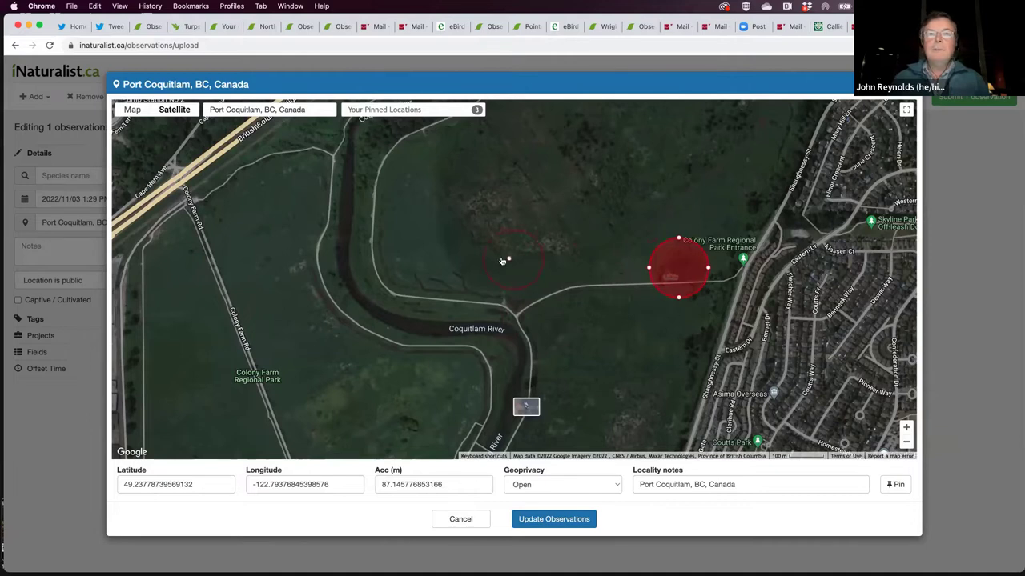
{"action": "left_click", "coordinate": [485, 238]}
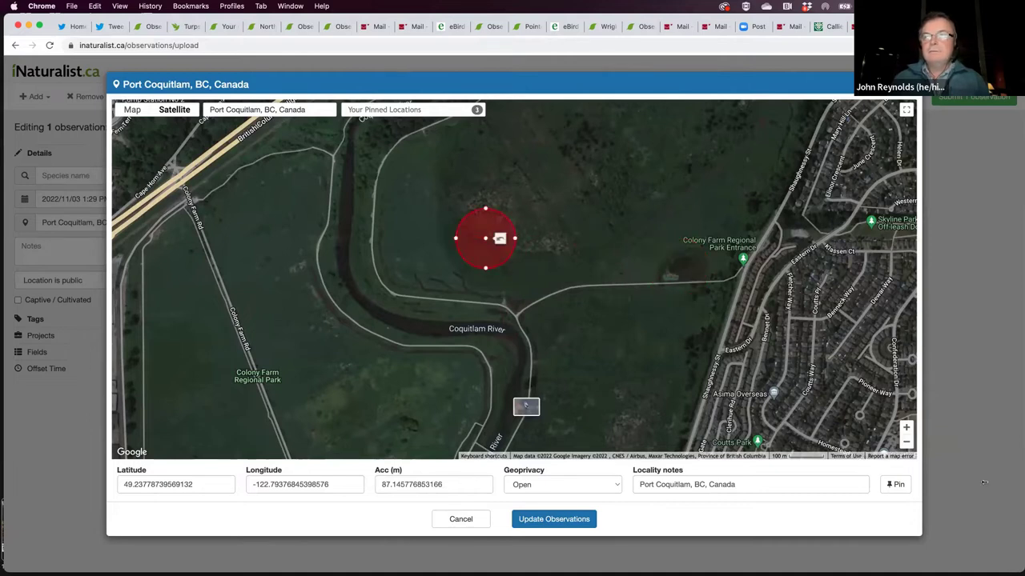
{"action": "left_click", "coordinate": [907, 441]}
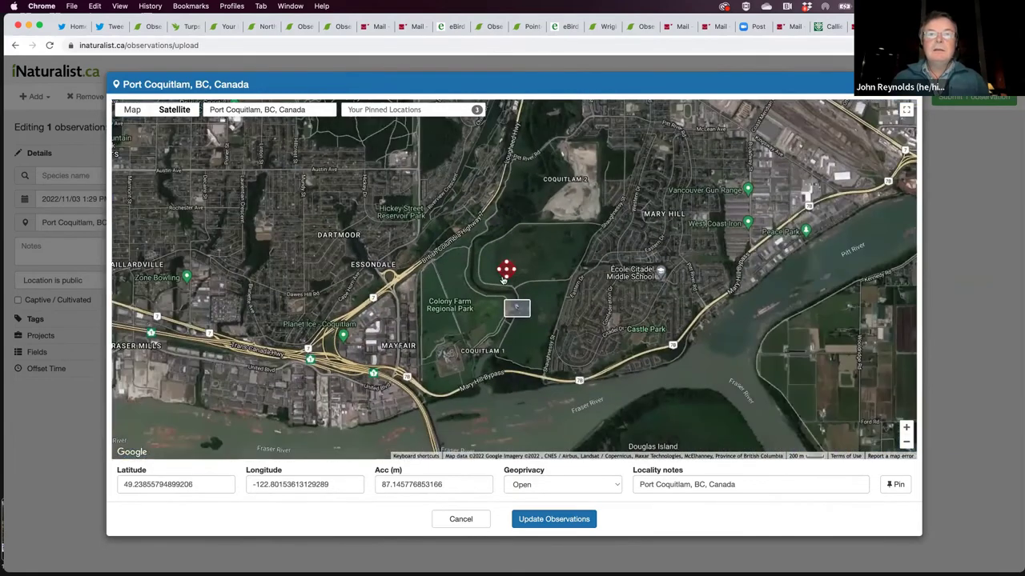
{"action": "mouse_move", "coordinate": [513, 268]}
{"action": "left_mouse_down"}
{"action": "mouse_move", "coordinate": [578, 269]}
{"action": "mouse_move", "coordinate": [511, 277]}
{"action": "left_mouse_up"}
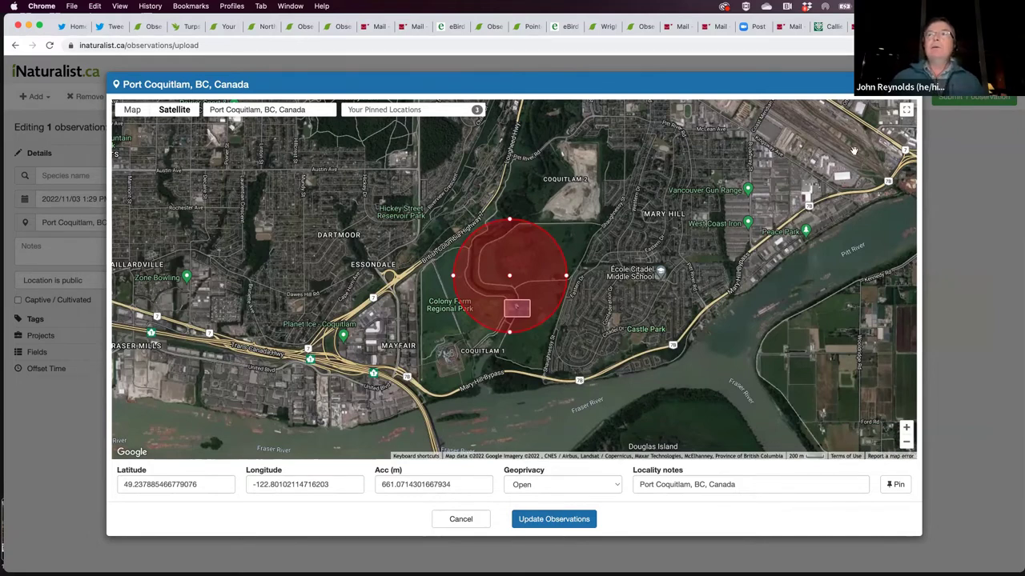
{"action": "key", "text": "Escape"}
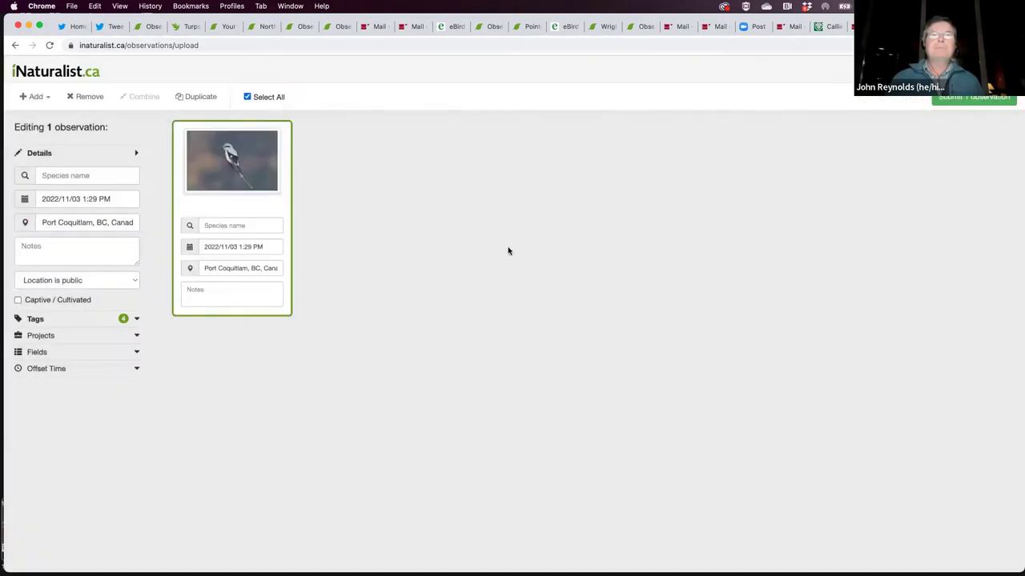
Step: Remove the bird photo's observation from the upload page
{"action": "left_click", "coordinate": [87, 100]}
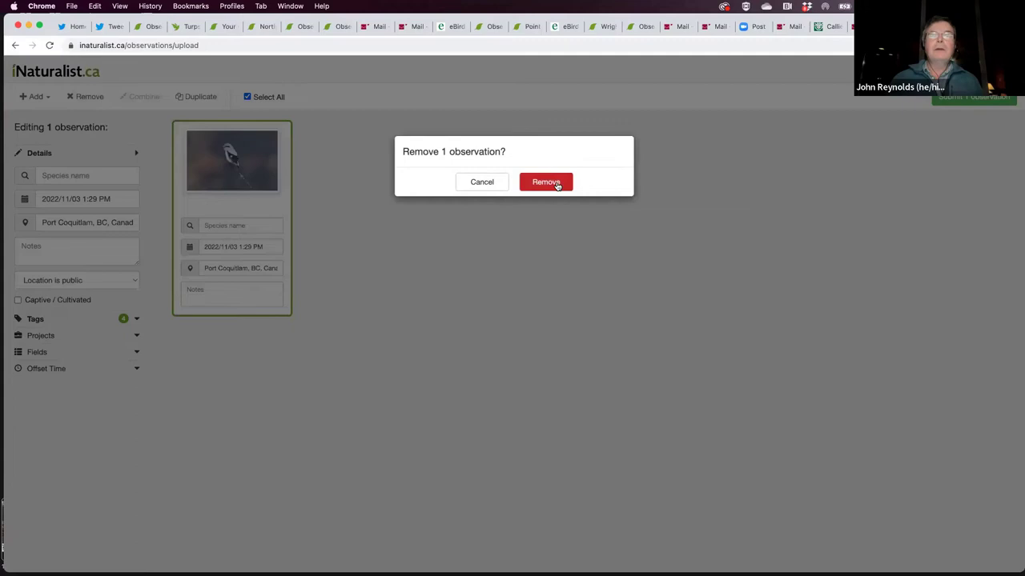
{"action": "left_click", "coordinate": [556, 183]}
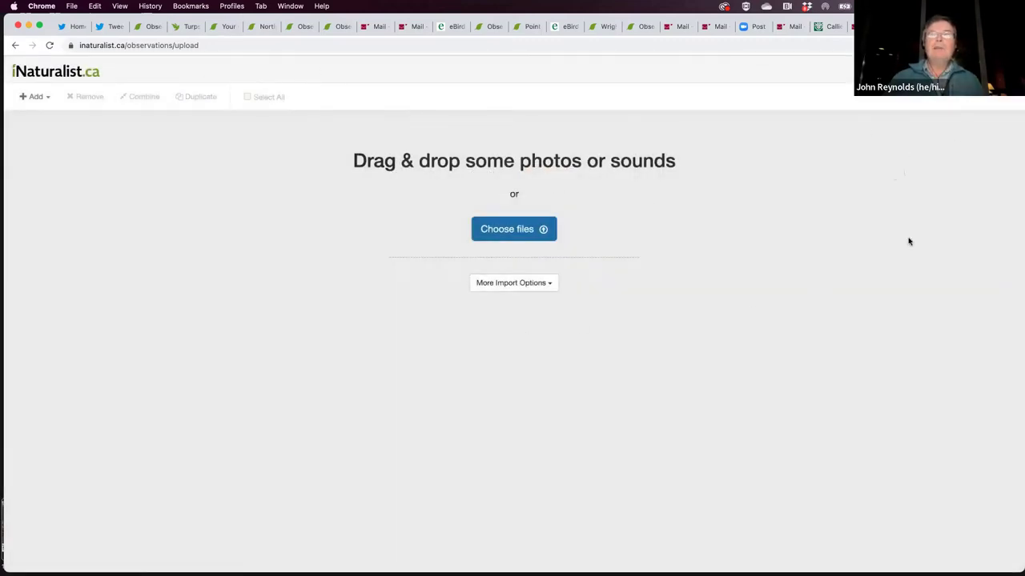
Step: Return to the open world Observations page, display your own observations, and filter them to Liverworts (Phylum Marchantiophyta)
{"action": "left_click_drag", "start_coordinate": [448, 20], "coordinate": [448, 80]}
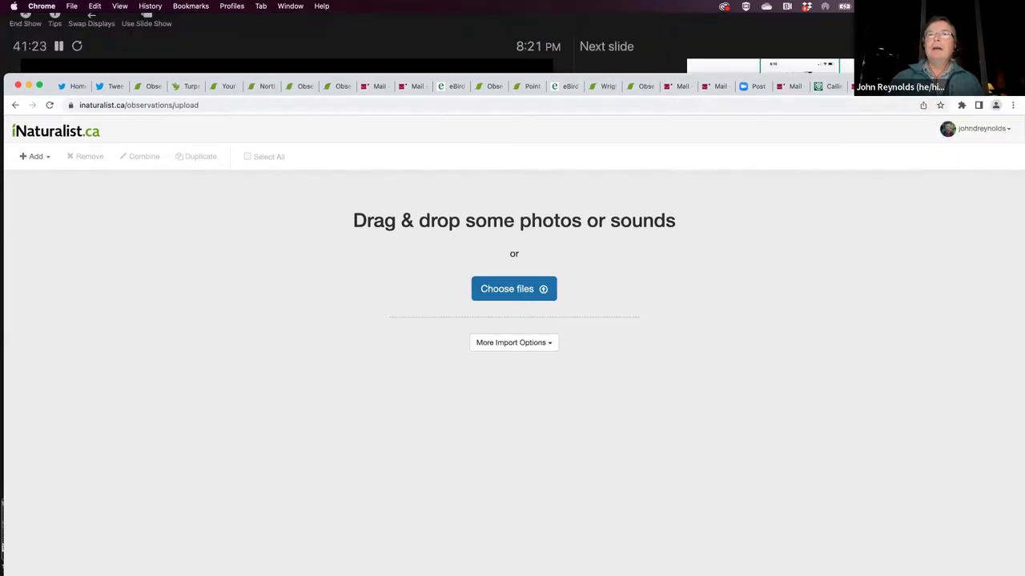
{"action": "left_click", "coordinate": [488, 89]}
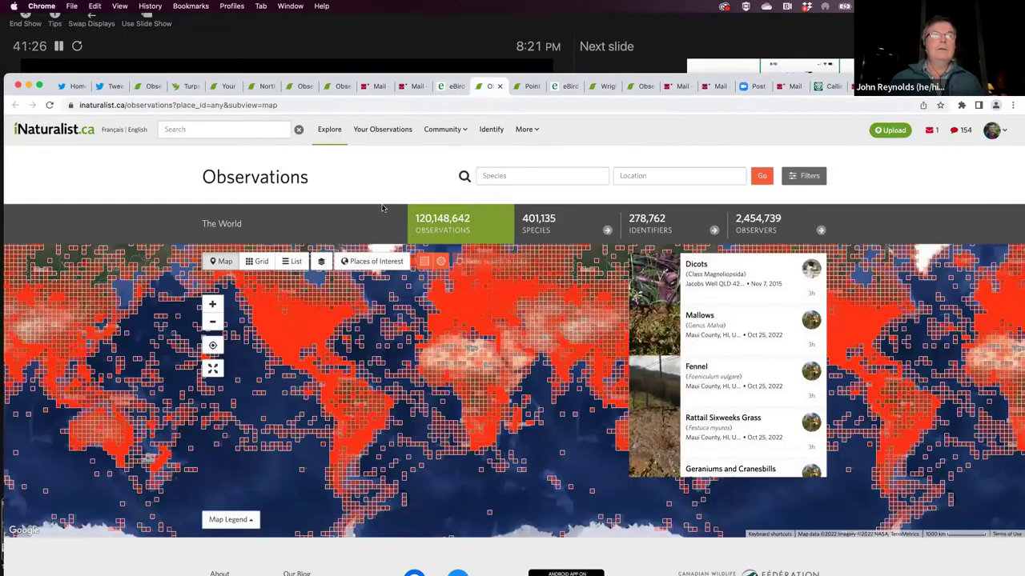
{"action": "left_click", "coordinate": [377, 130]}
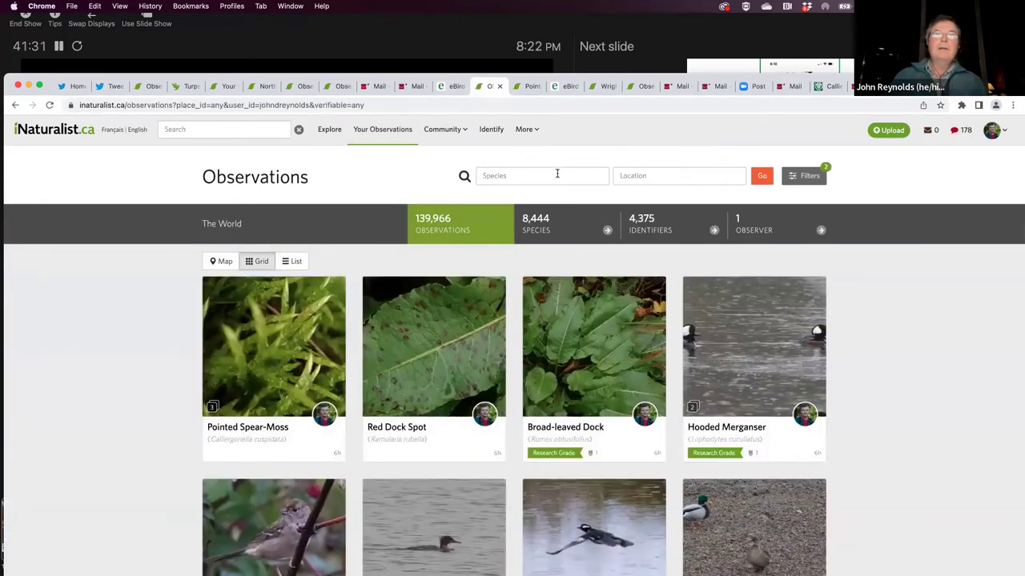
{"action": "left_click", "coordinate": [558, 174]}
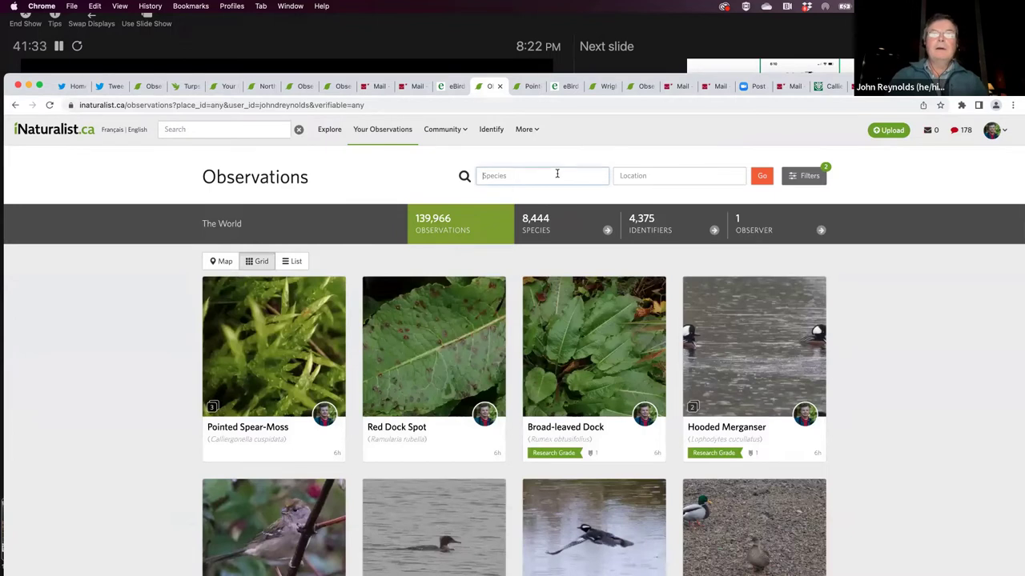
{"action": "type", "text": "i"}
{"action": "key", "text": "BackSpace"}
{"action": "type", "text": "liverwort"}
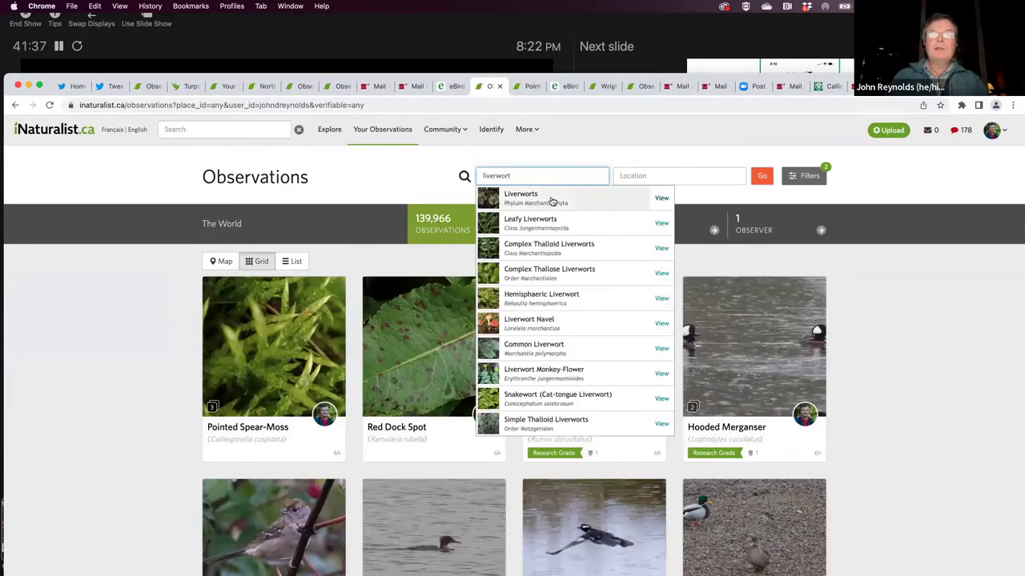
{"action": "left_click", "coordinate": [549, 200]}
Step: Examine the Yew-leaved Earwort observation's notes, suggested identifications and community taxon, and return to the liverwort list
{"action": "scroll", "coordinate": [133, 409], "scroll_direction": "down", "scroll_amount": 3}
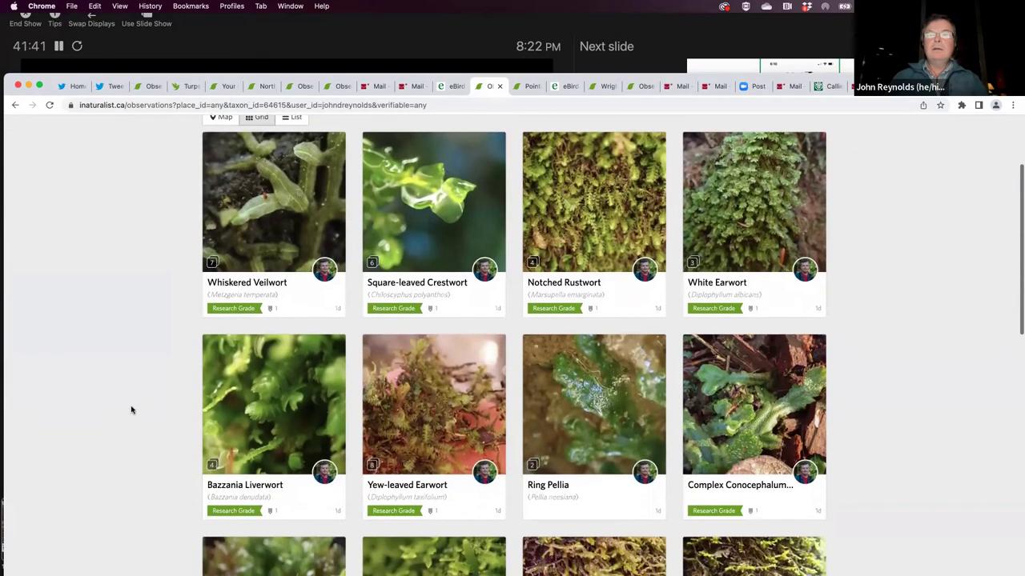
{"action": "scroll", "coordinate": [132, 410], "scroll_direction": "down", "scroll_amount": 3}
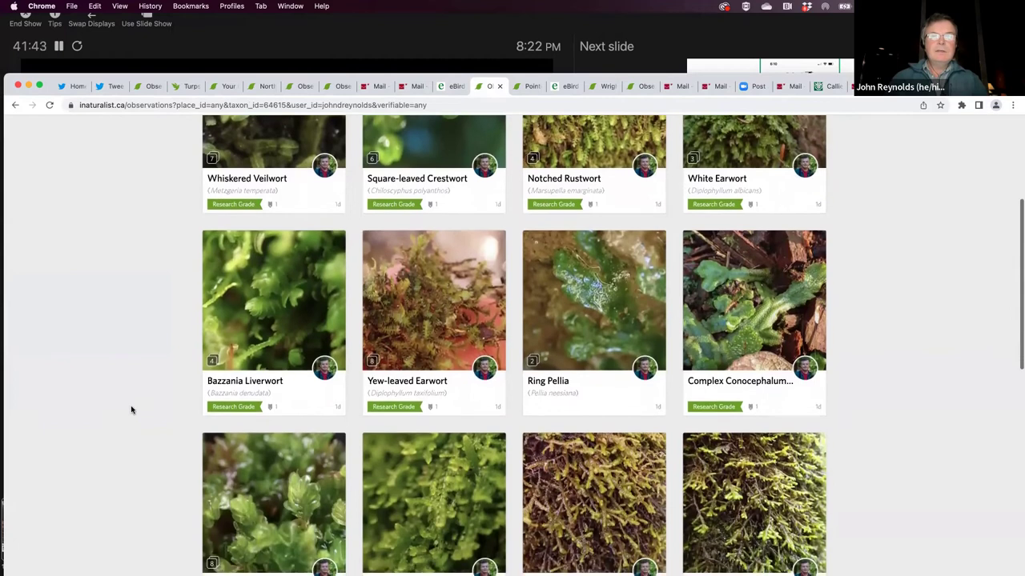
{"action": "left_click", "coordinate": [386, 331]}
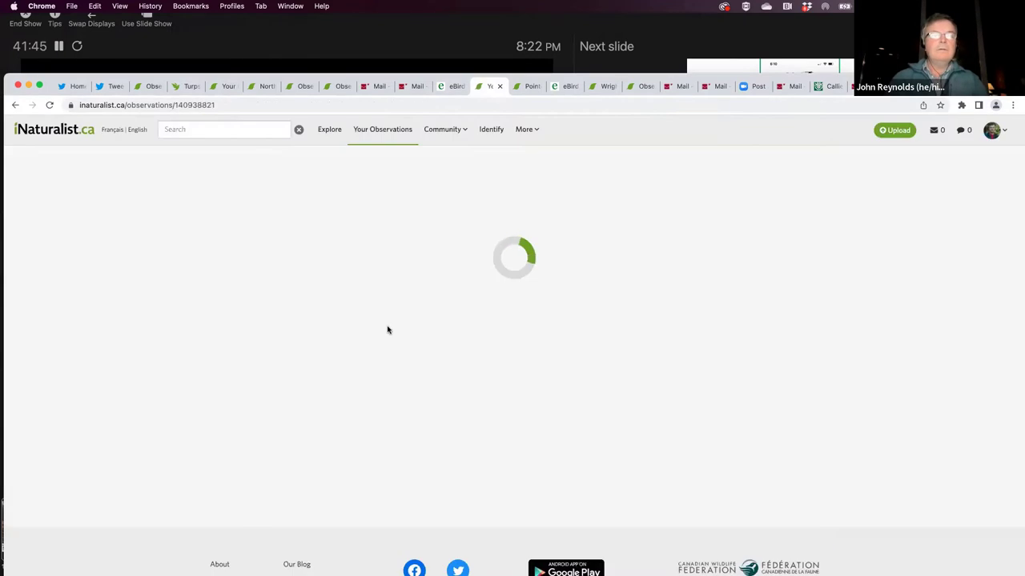
{"action": "scroll", "coordinate": [100, 343], "scroll_direction": "down", "scroll_amount": 3}
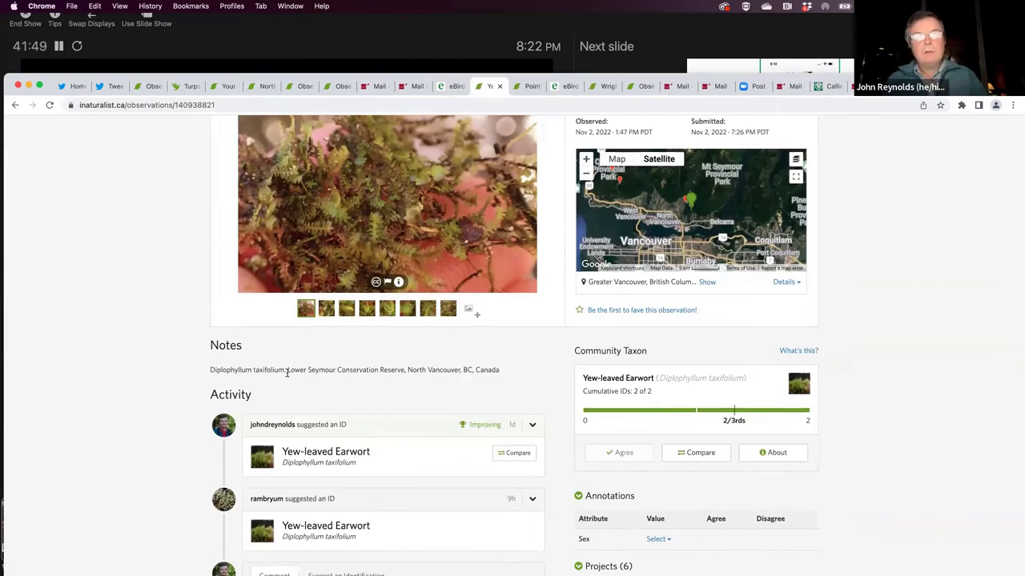
{"action": "left_click", "coordinate": [16, 106]}
Step: Browse further down your liverwort observations, examining the photos, species names and Research Grade labels
{"action": "scroll", "coordinate": [112, 370], "scroll_direction": "down", "scroll_amount": 5}
{"action": "scroll", "coordinate": [112, 370], "scroll_direction": "down", "scroll_amount": 3}
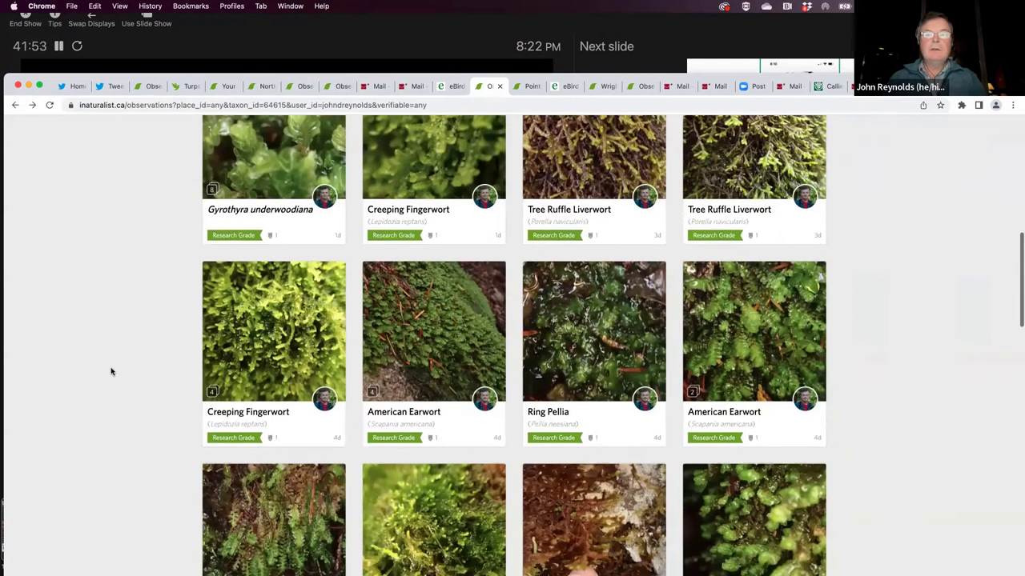
{"action": "scroll", "coordinate": [111, 371], "scroll_direction": "down", "scroll_amount": 3}
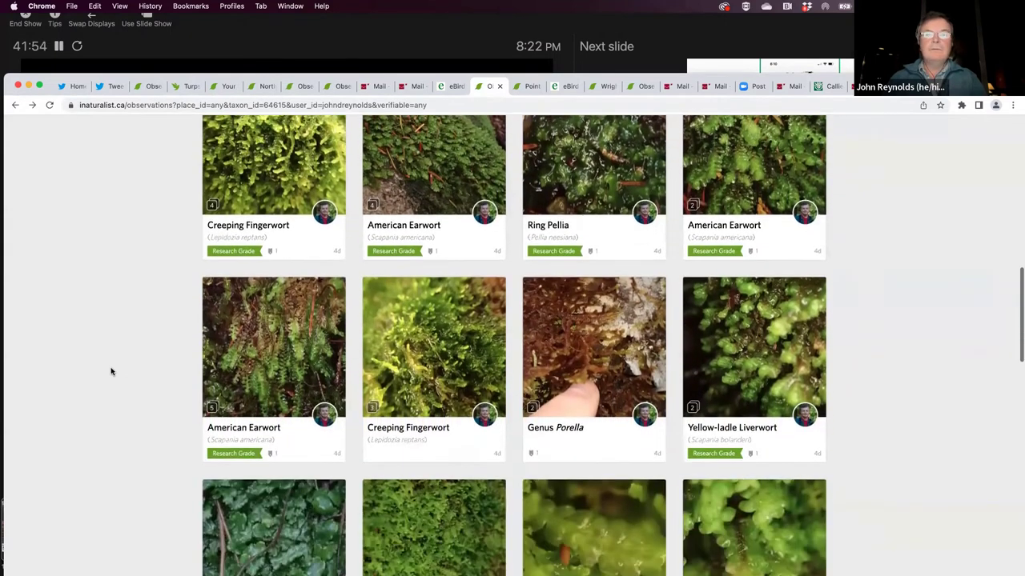
{"action": "scroll", "coordinate": [111, 371], "scroll_direction": "down", "scroll_amount": 2}
{"action": "scroll", "coordinate": [110, 370], "scroll_direction": "up", "scroll_amount": 1}
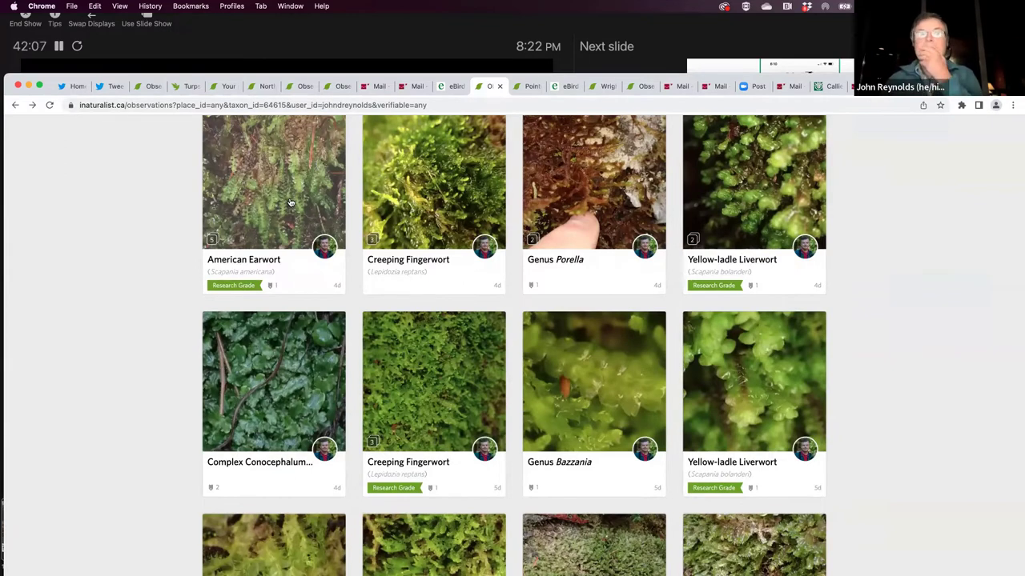
{"action": "scroll", "coordinate": [291, 202], "scroll_direction": "down", "scroll_amount": 5}
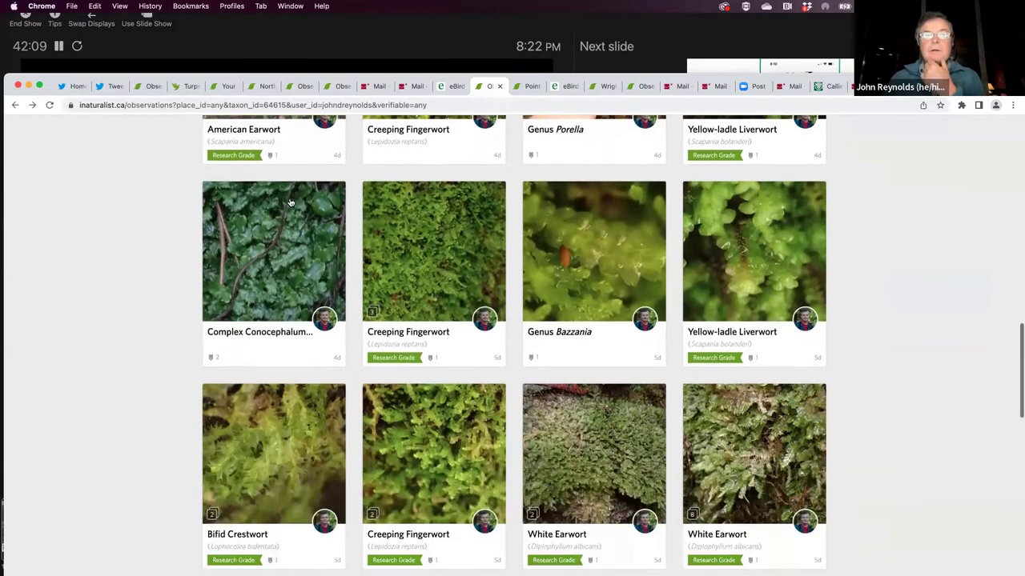
{"action": "scroll", "coordinate": [290, 202], "scroll_direction": "down", "scroll_amount": 6}
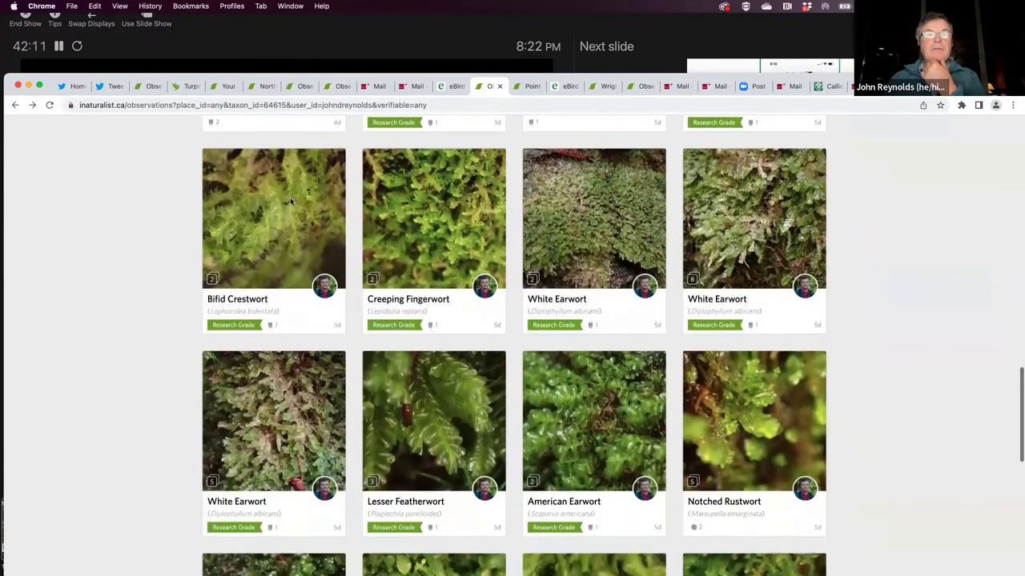
{"action": "scroll", "coordinate": [291, 202], "scroll_direction": "down", "scroll_amount": 6}
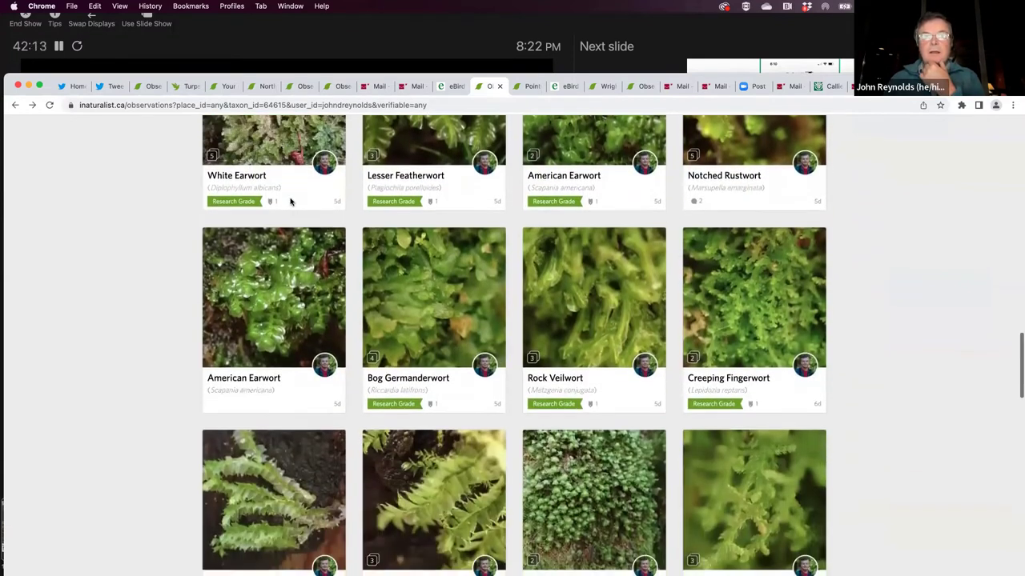
Step: Look through the older liverwort observations and return to the start of the list
{"action": "scroll", "coordinate": [291, 203], "scroll_direction": "down", "scroll_amount": 5}
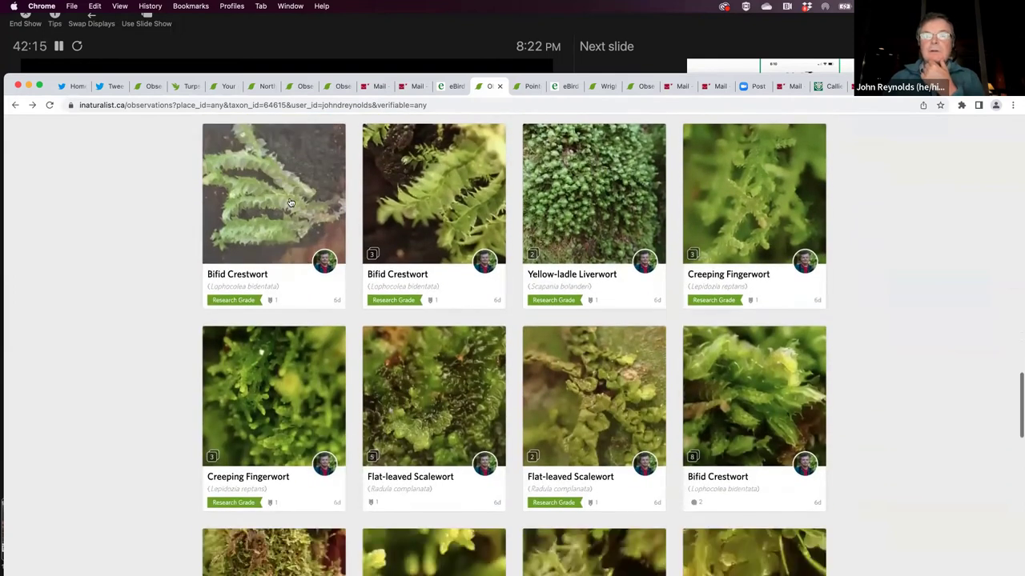
{"action": "scroll", "coordinate": [291, 203], "scroll_direction": "down", "scroll_amount": 10}
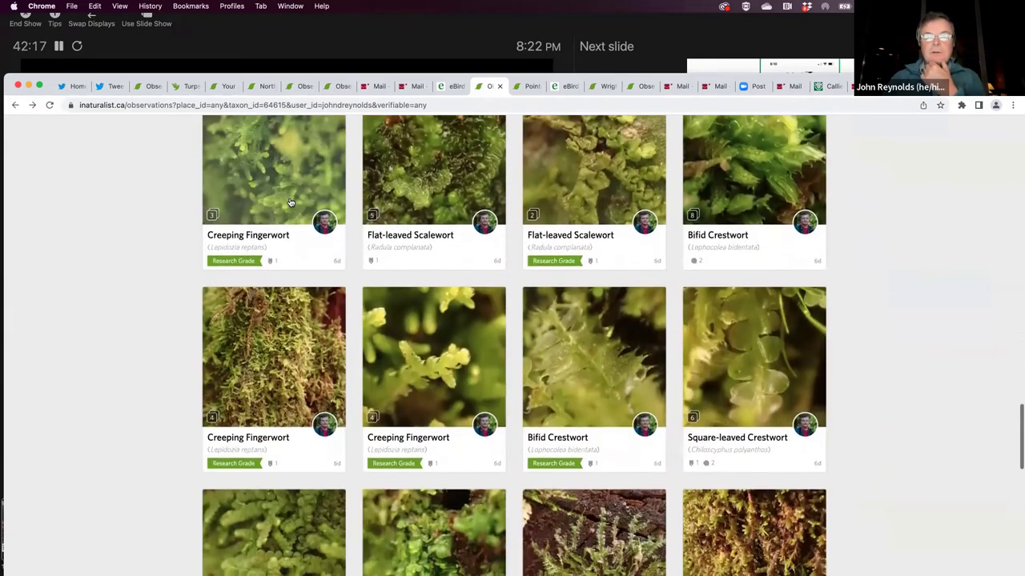
{"action": "scroll", "coordinate": [291, 202], "scroll_direction": "up", "scroll_amount": 20}
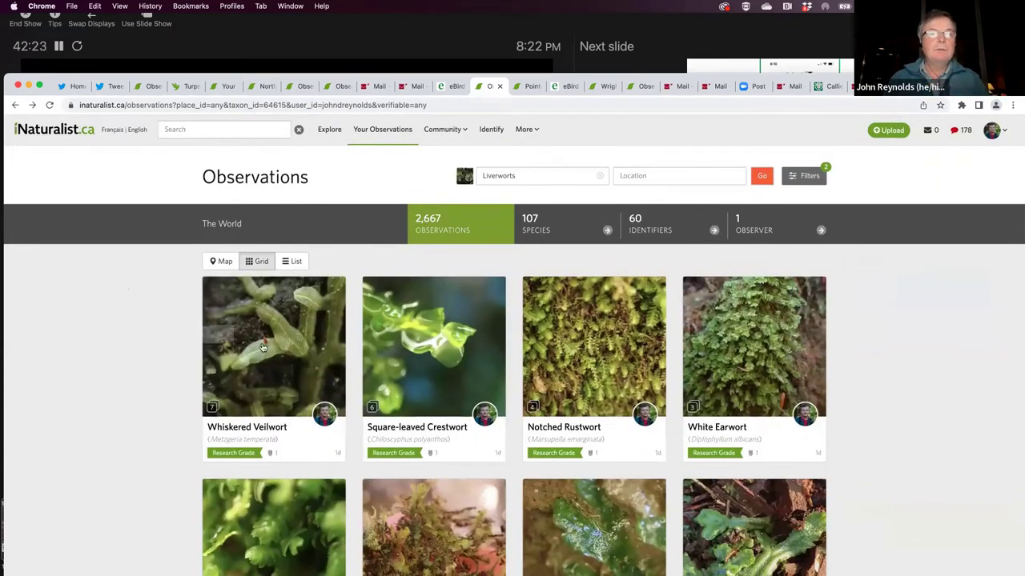
Step: Open the Gyrothyra underwoodiana observation, examine its notes, suggested identifications and projects, and return to the liverwort list
{"action": "scroll", "coordinate": [697, 418], "scroll_direction": "down", "scroll_amount": 1}
{"action": "scroll", "coordinate": [697, 418], "scroll_direction": "down", "scroll_amount": 4}
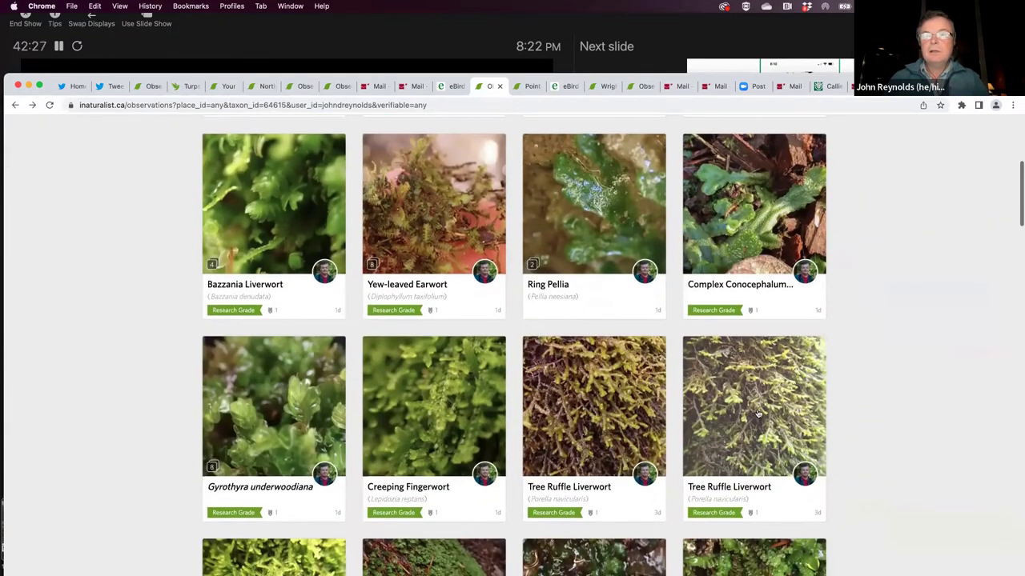
{"action": "scroll", "coordinate": [757, 416], "scroll_direction": "down", "scroll_amount": 1}
{"action": "scroll", "coordinate": [757, 415], "scroll_direction": "down", "scroll_amount": 2}
{"action": "left_click", "coordinate": [286, 227]}
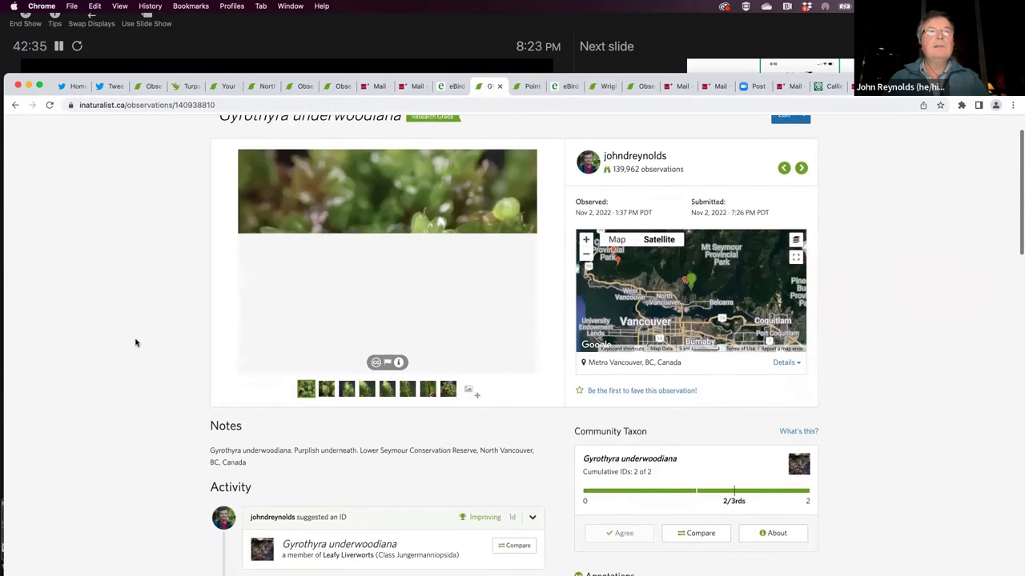
{"action": "scroll", "coordinate": [136, 343], "scroll_direction": "down", "scroll_amount": 3}
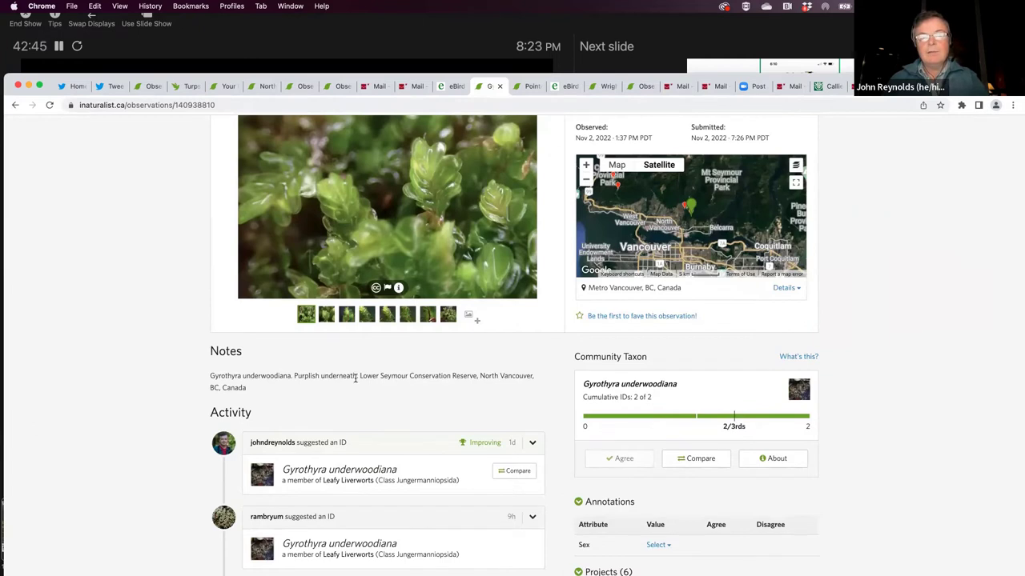
{"action": "scroll", "coordinate": [284, 359], "scroll_direction": "down", "scroll_amount": 5}
{"action": "scroll", "coordinate": [283, 358], "scroll_direction": "down", "scroll_amount": 3}
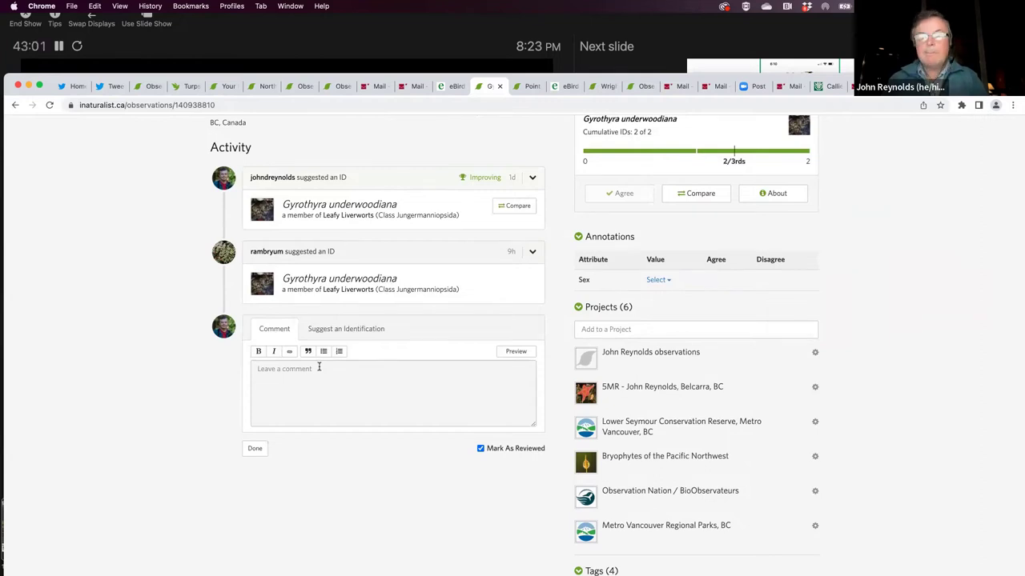
{"action": "left_click", "coordinate": [14, 106]}
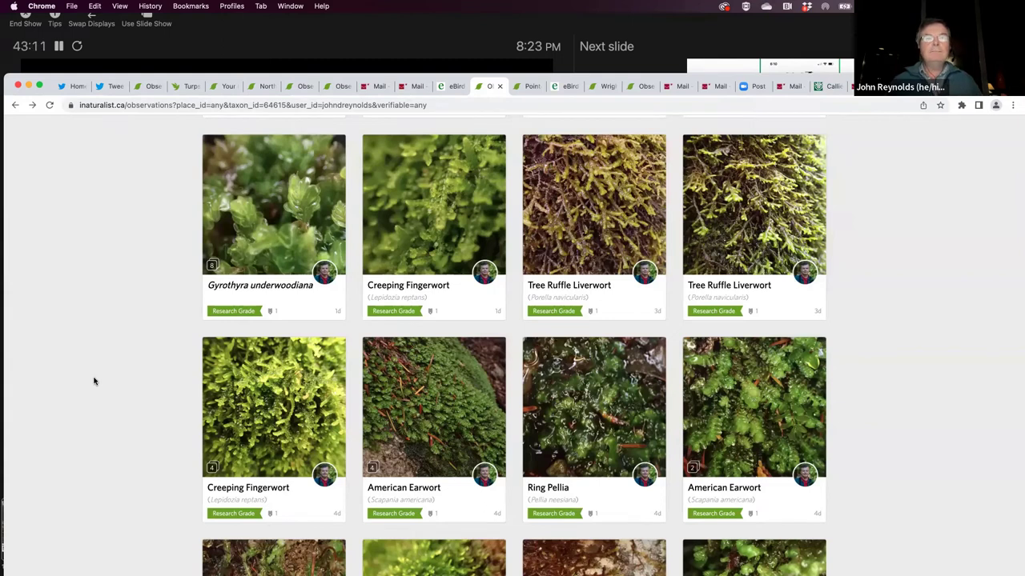
Step: Reopen the Gyrothyra underwoodiana observation and view its close-up photos one after another, finishing on the third photo
{"action": "left_click", "coordinate": [281, 215]}
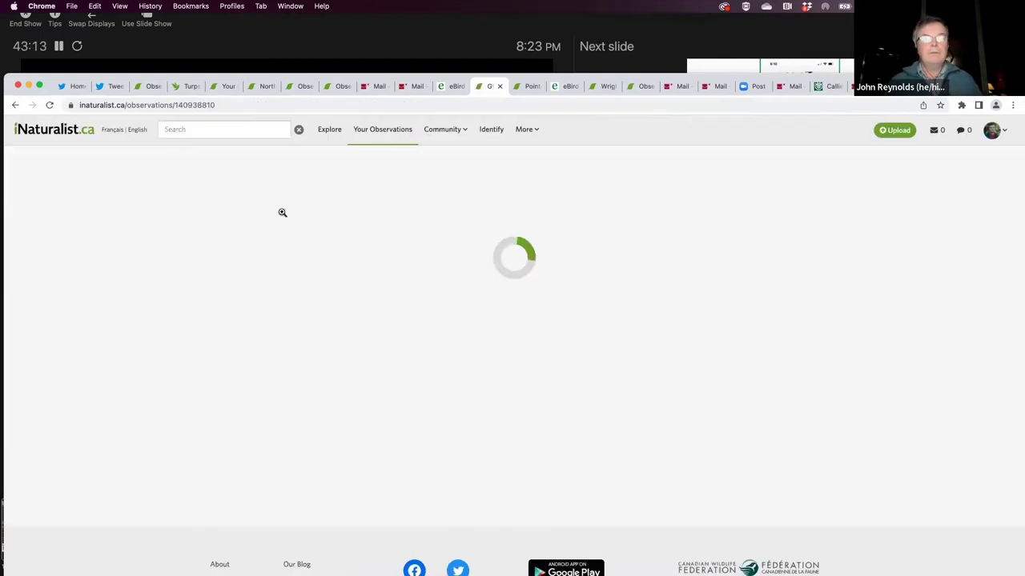
{"action": "scroll", "coordinate": [156, 344], "scroll_direction": "down", "scroll_amount": 3}
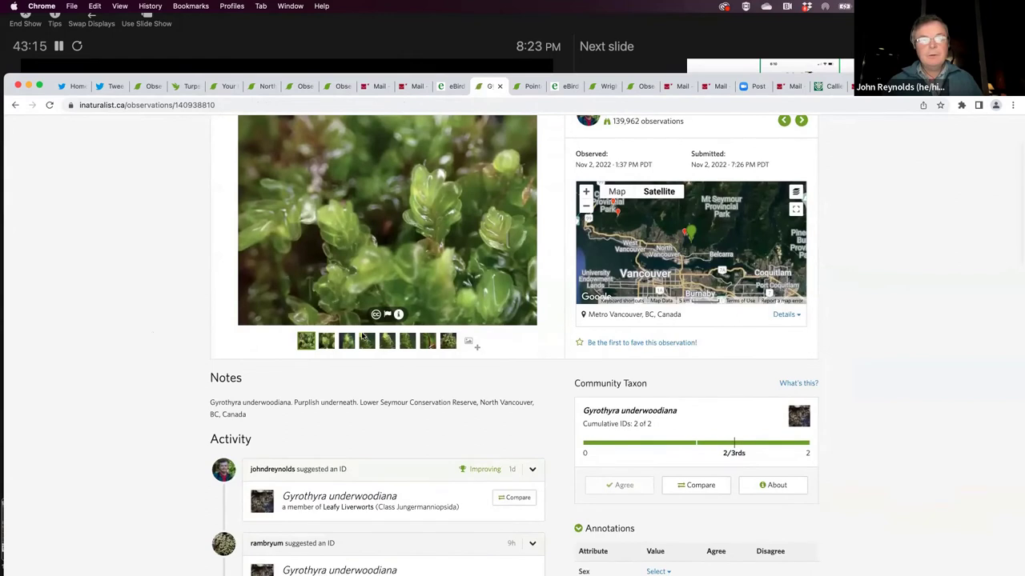
{"action": "left_click", "coordinate": [344, 343]}
{"action": "left_click", "coordinate": [367, 343]}
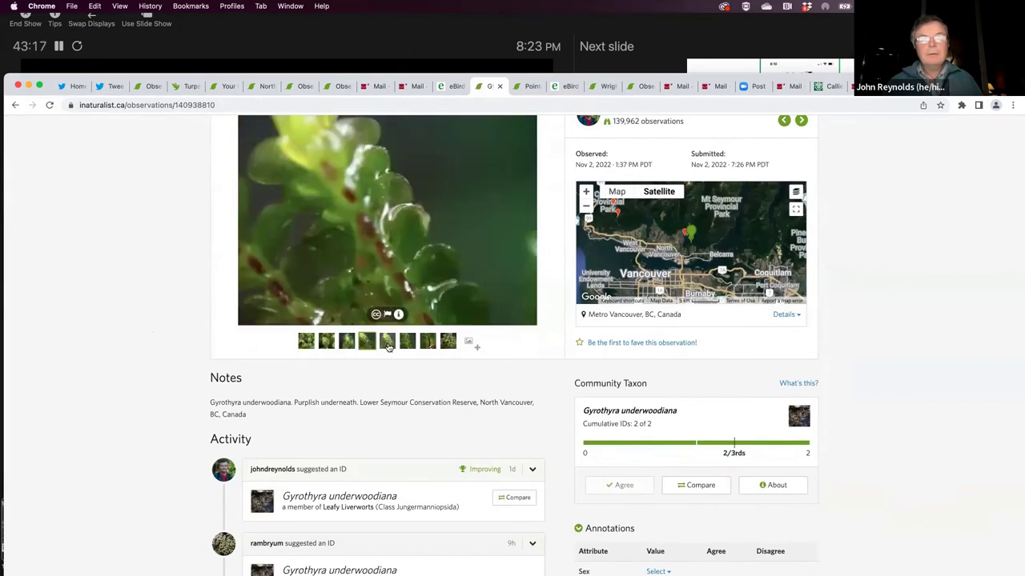
{"action": "left_click", "coordinate": [388, 344]}
{"action": "left_click", "coordinate": [408, 345]}
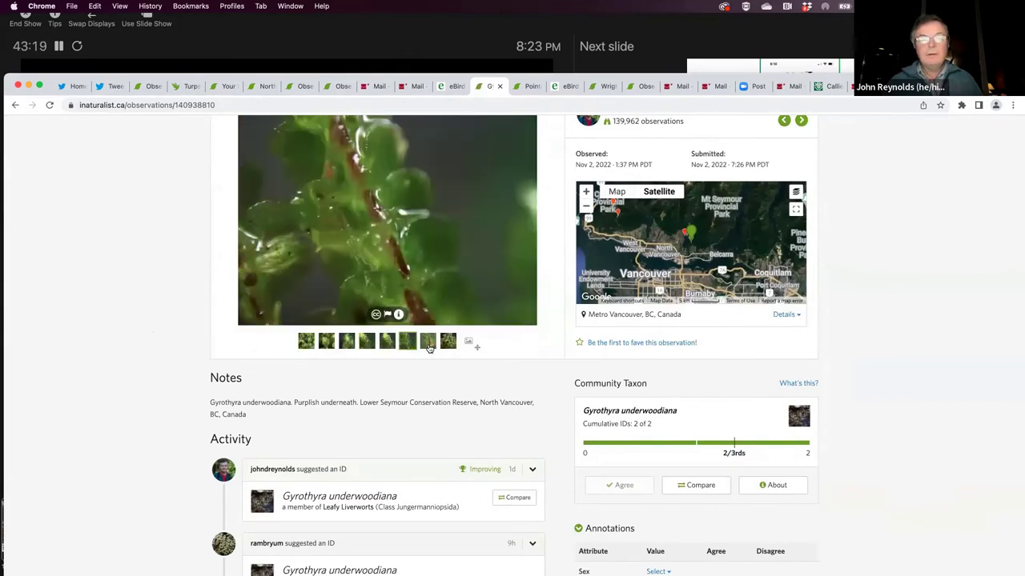
{"action": "left_click", "coordinate": [429, 344]}
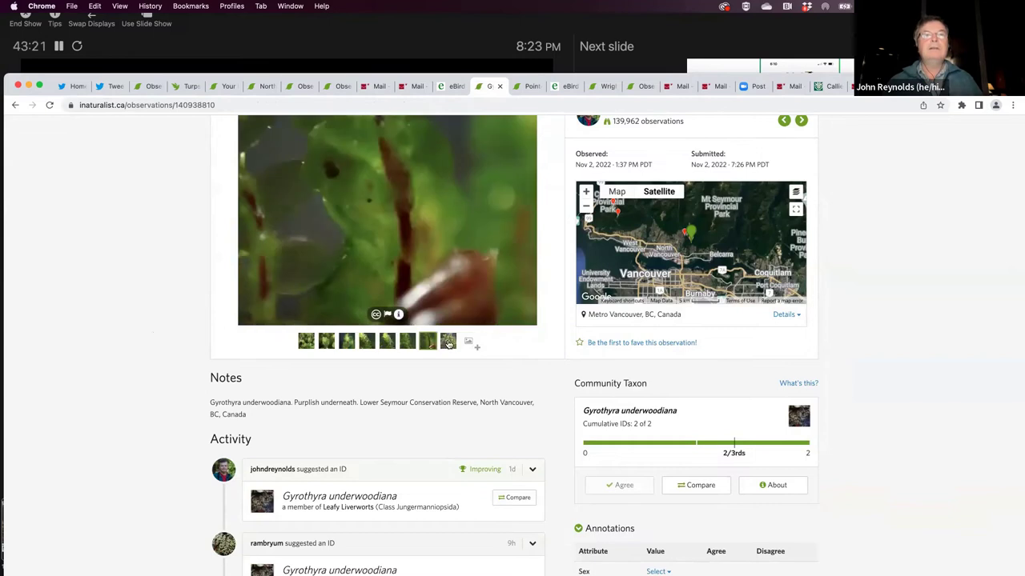
{"action": "left_click", "coordinate": [448, 343]}
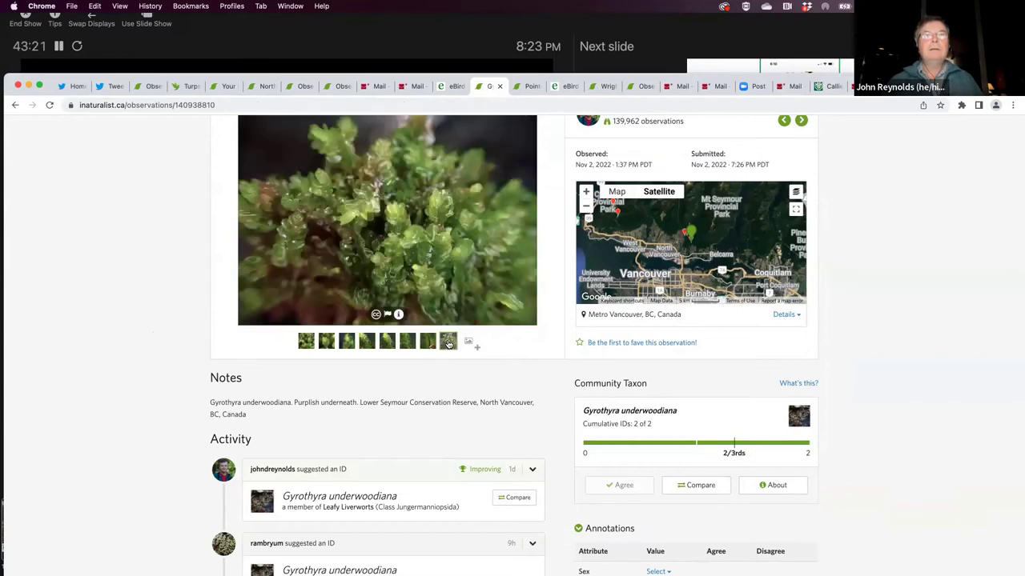
{"action": "left_click", "coordinate": [307, 343]}
{"action": "left_click", "coordinate": [327, 343]}
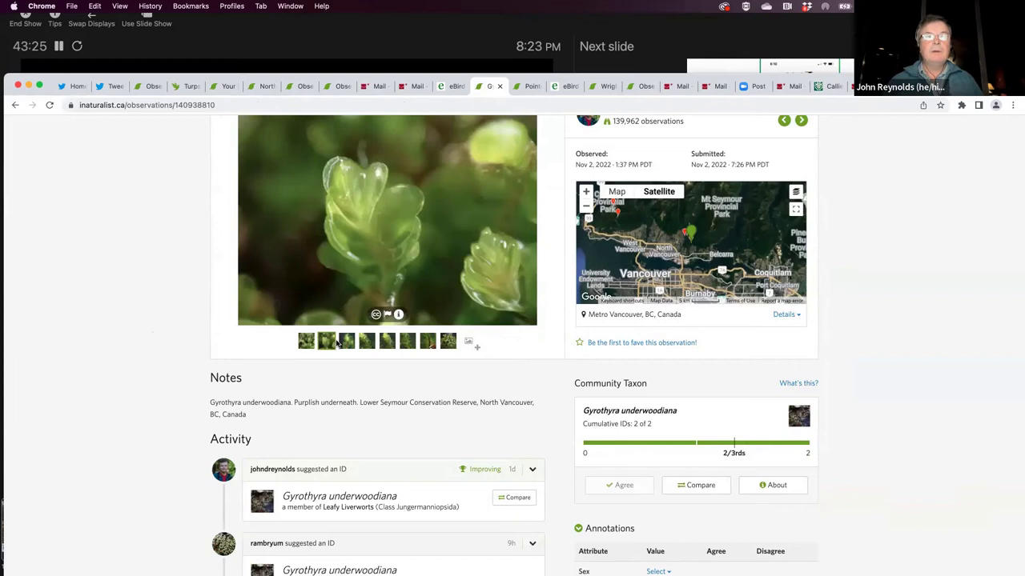
{"action": "left_click", "coordinate": [344, 342]}
Step: Review the observation's suggested identifications and check the options for your own identification, such as Edit and Withdraw, without choosing one
{"action": "scroll", "coordinate": [142, 373], "scroll_direction": "down", "scroll_amount": 2}
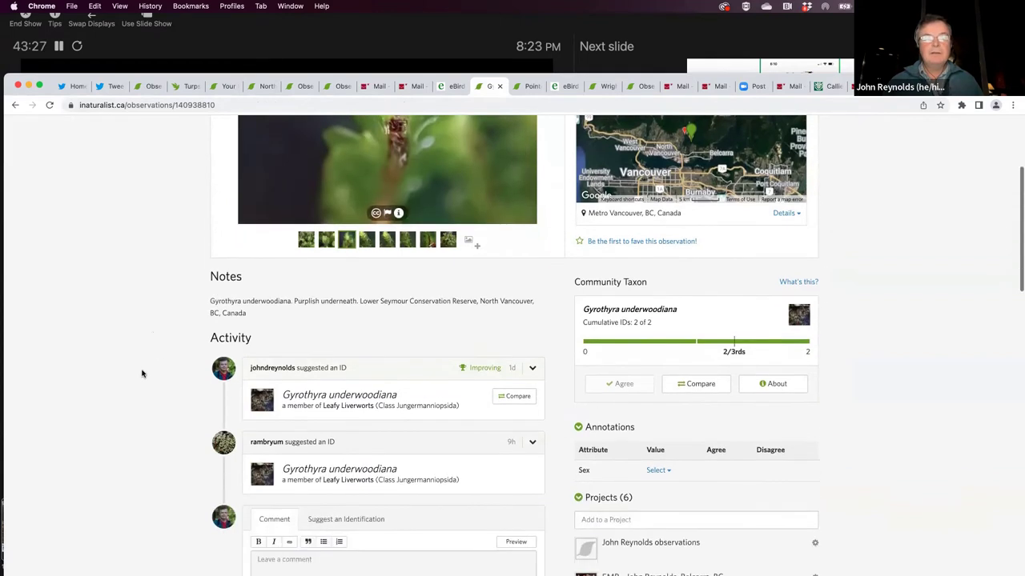
{"action": "scroll", "coordinate": [142, 373], "scroll_direction": "down", "scroll_amount": 1}
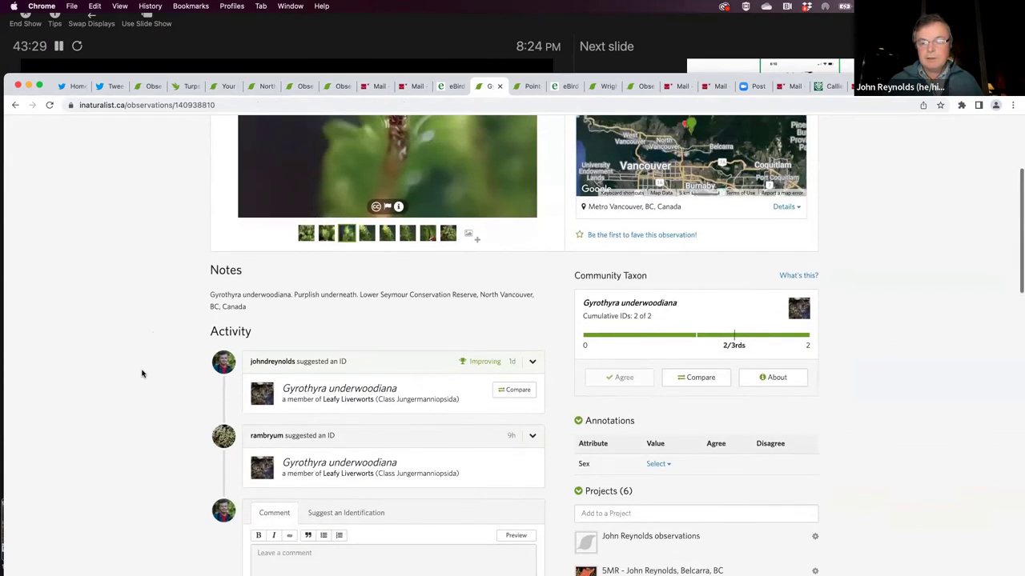
{"action": "scroll", "coordinate": [142, 373], "scroll_direction": "up", "scroll_amount": 4}
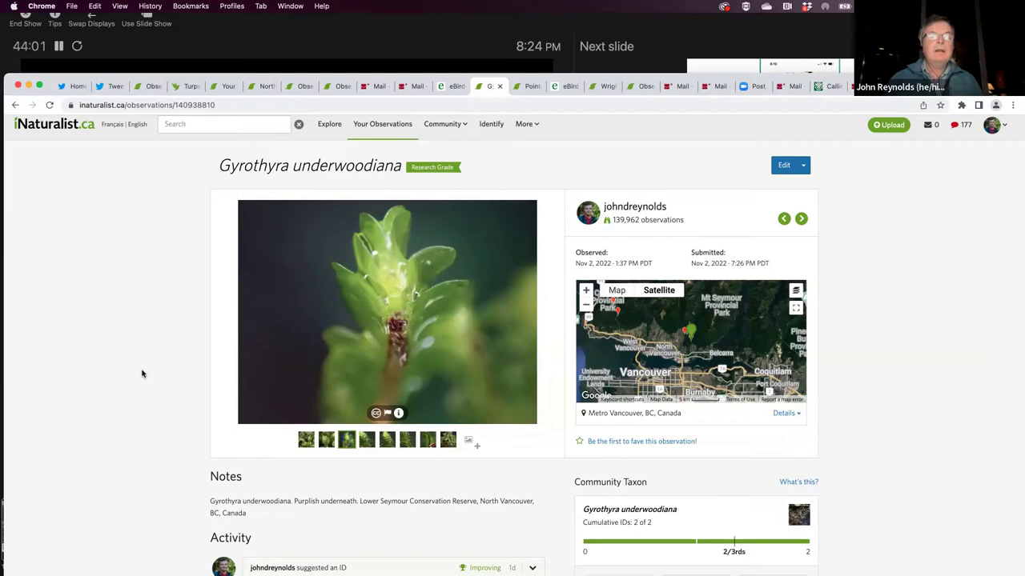
{"action": "scroll", "coordinate": [142, 374], "scroll_direction": "down", "scroll_amount": 5}
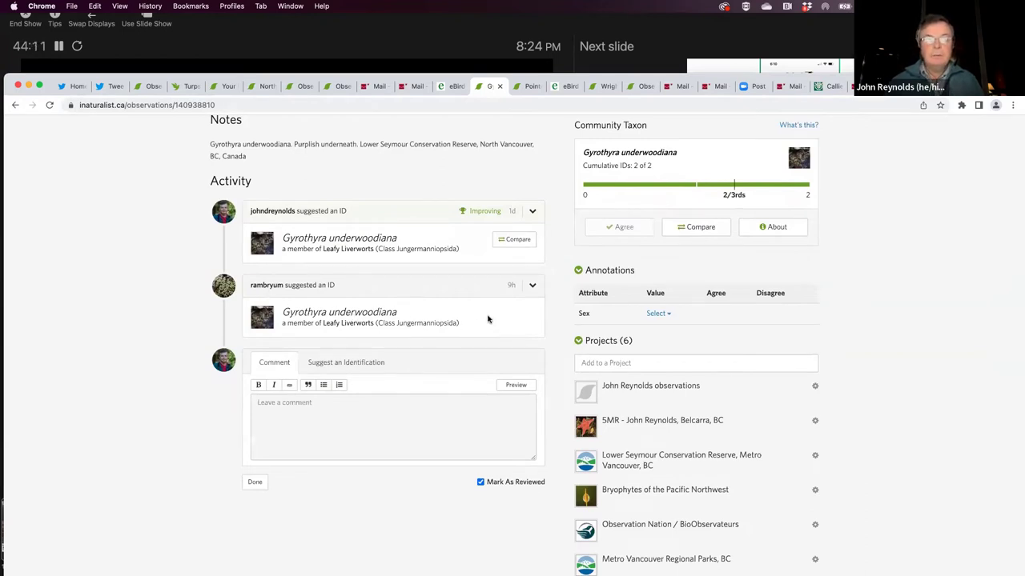
{"action": "scroll", "coordinate": [489, 322], "scroll_direction": "up", "scroll_amount": 1}
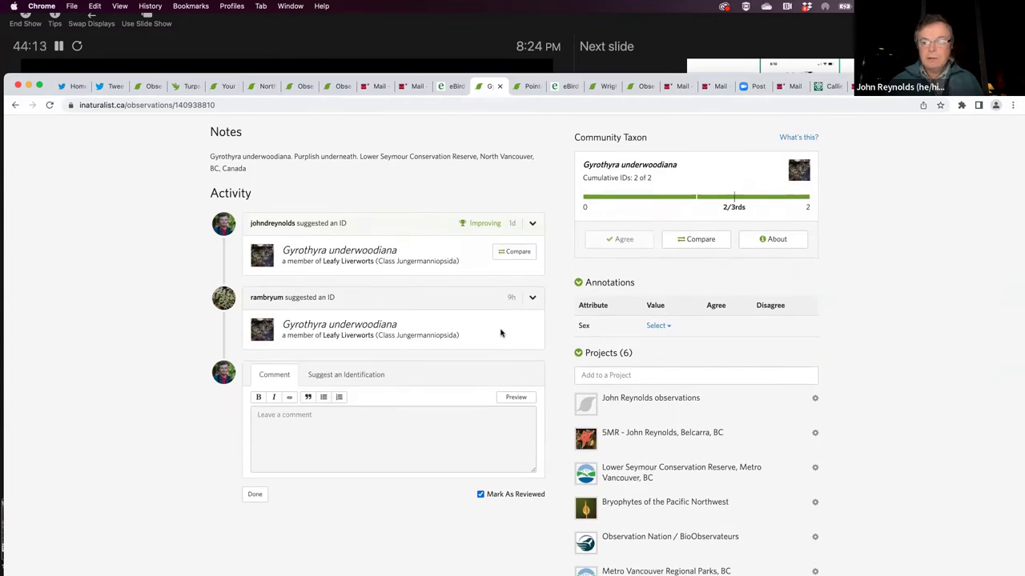
{"action": "left_click", "coordinate": [533, 227]}
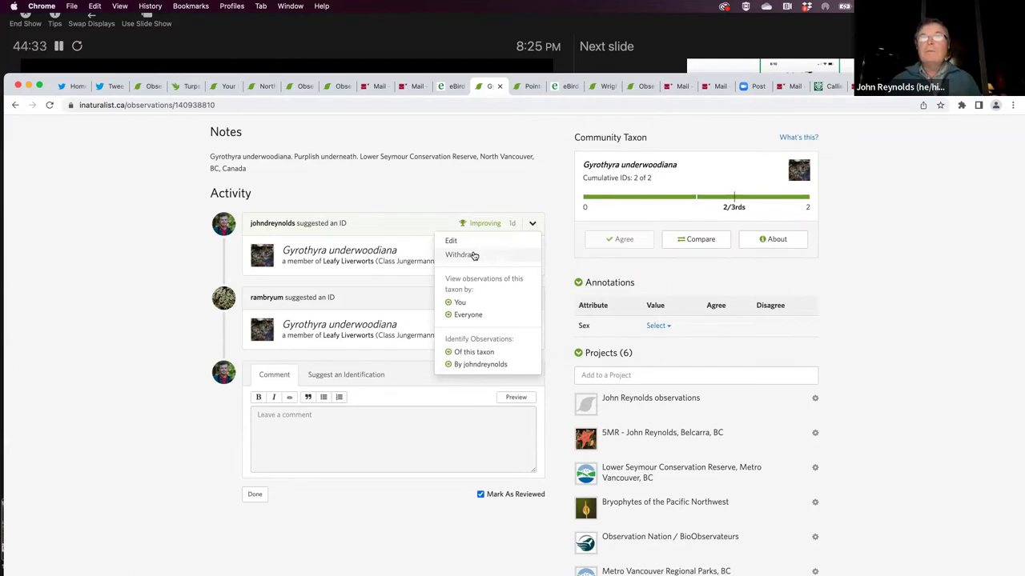
{"action": "left_click", "coordinate": [140, 333]}
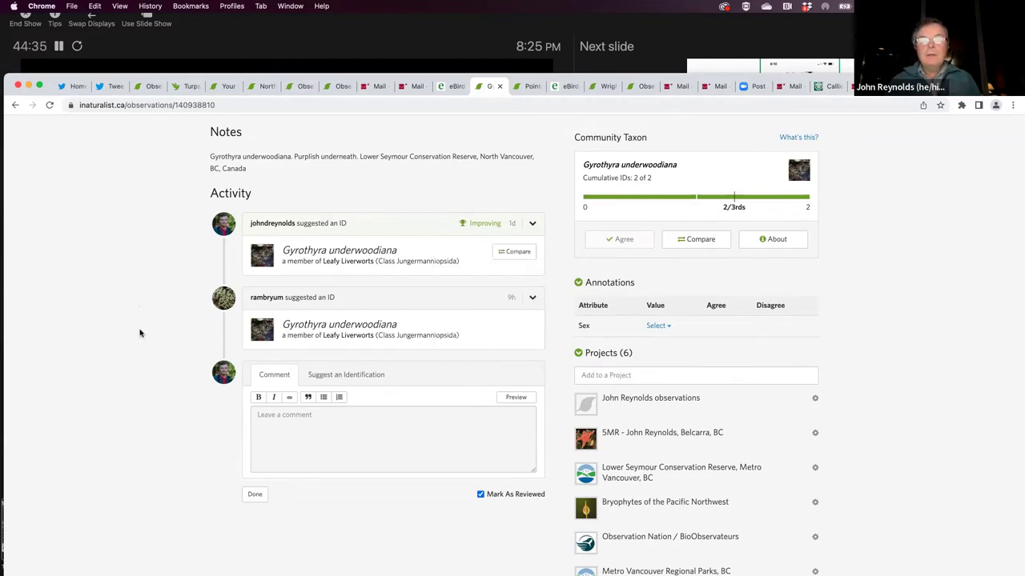
Step: Examine the observation's comment area, annotations, projects and tags, and return to its photo and map
{"action": "scroll", "coordinate": [140, 333], "scroll_direction": "down", "scroll_amount": 1}
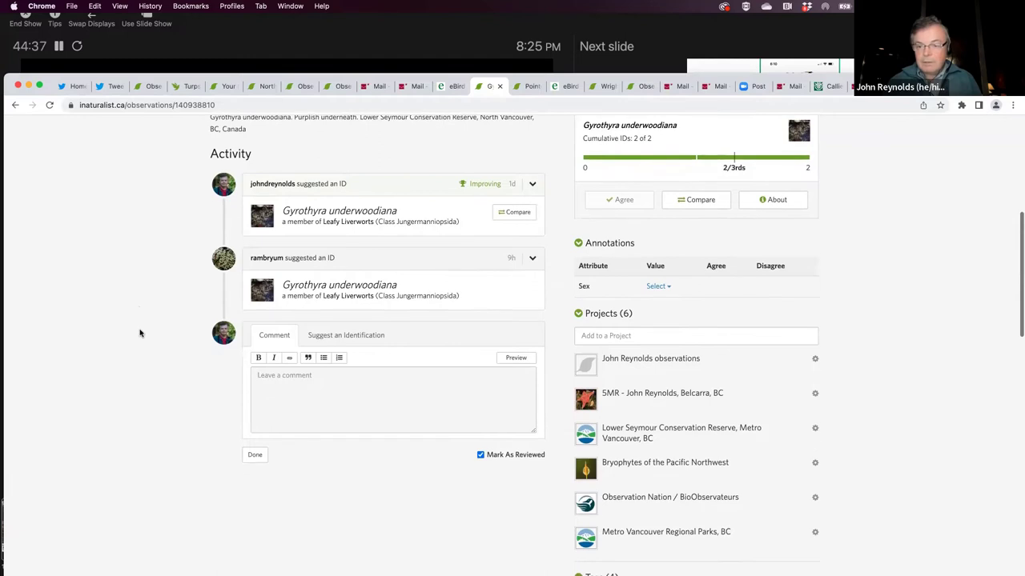
{"action": "scroll", "coordinate": [140, 333], "scroll_direction": "up", "scroll_amount": 2}
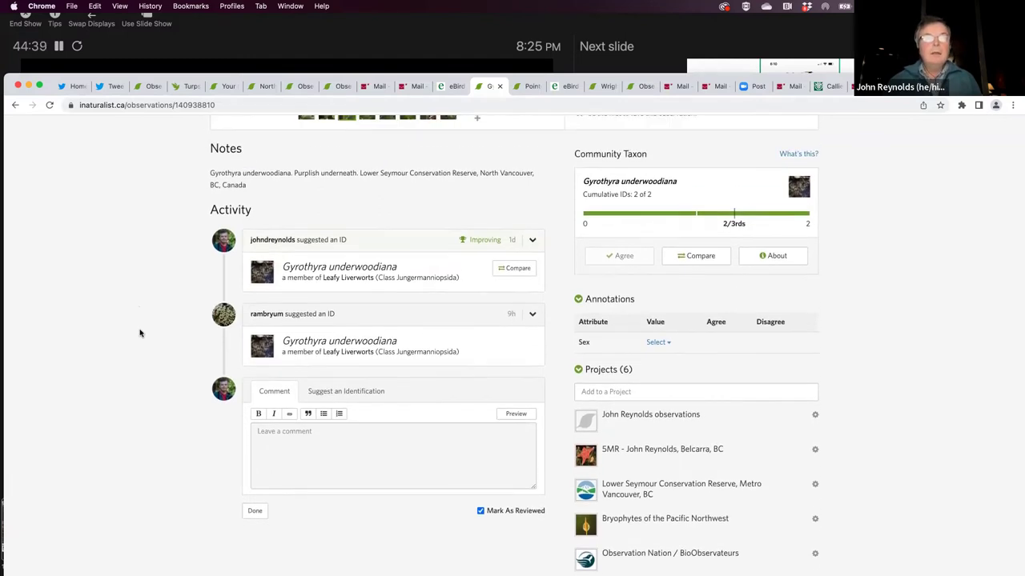
{"action": "scroll", "coordinate": [140, 333], "scroll_direction": "down", "scroll_amount": 4}
{"action": "scroll", "coordinate": [140, 333], "scroll_direction": "down", "scroll_amount": 1}
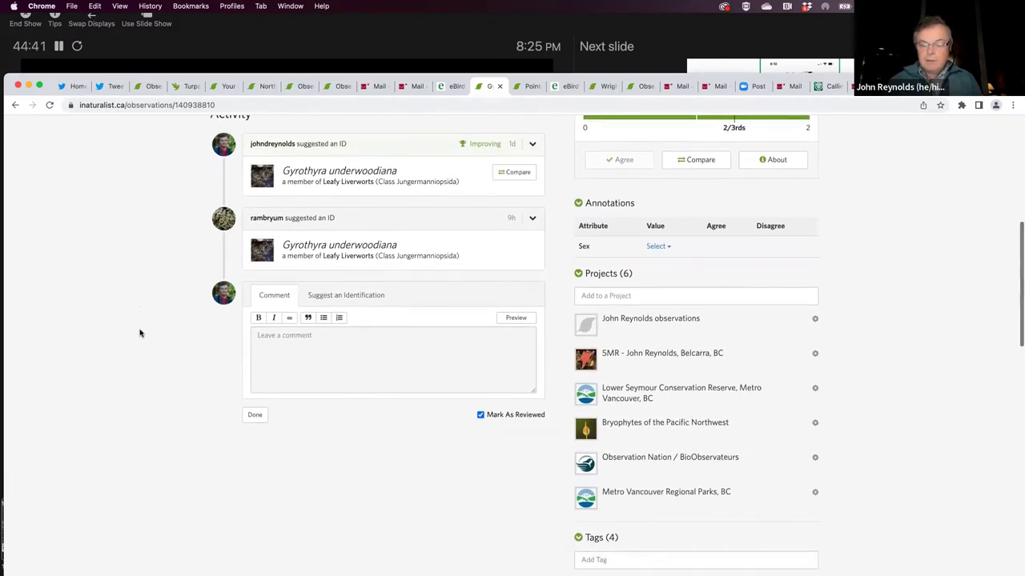
{"action": "scroll", "coordinate": [140, 333], "scroll_direction": "down", "scroll_amount": 1}
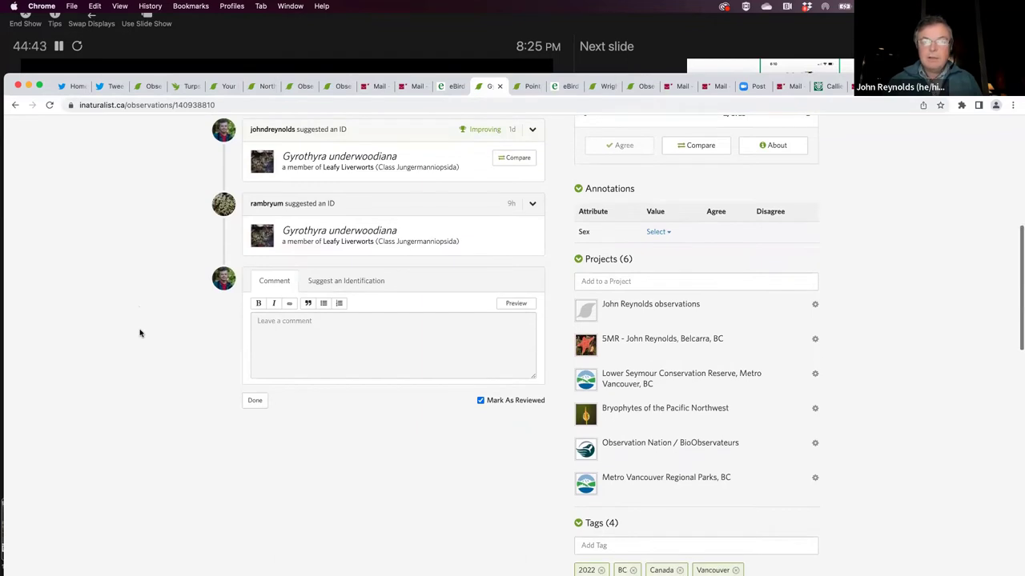
{"action": "scroll", "coordinate": [140, 333], "scroll_direction": "up", "scroll_amount": 1}
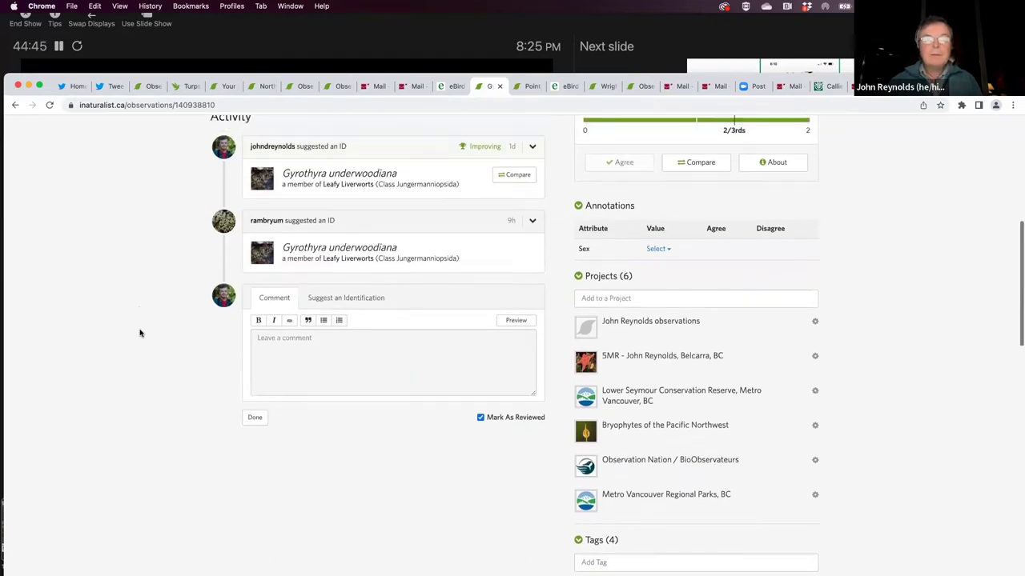
{"action": "scroll", "coordinate": [140, 333], "scroll_direction": "up", "scroll_amount": 1}
{"action": "scroll", "coordinate": [140, 333], "scroll_direction": "up", "scroll_amount": 1}
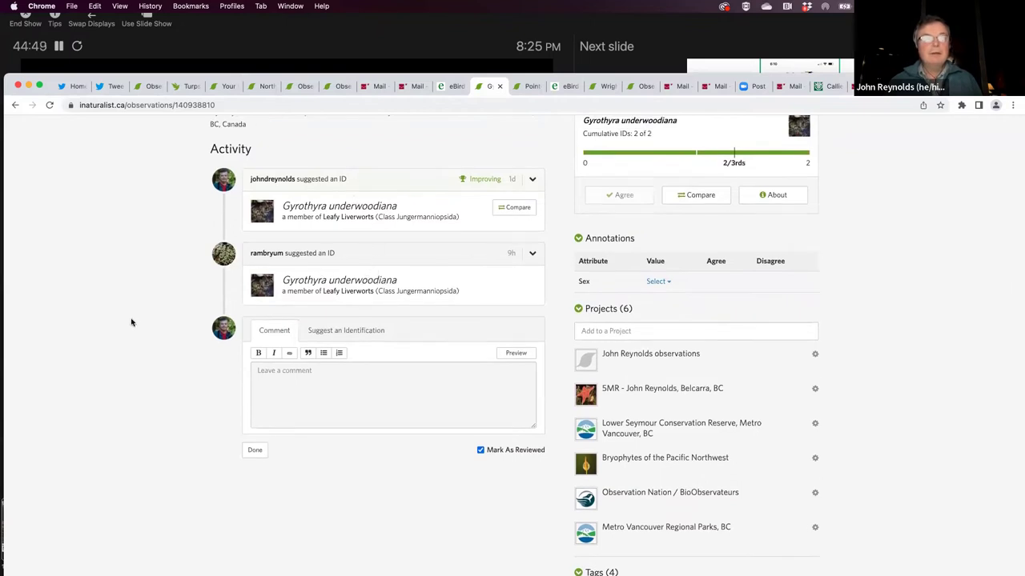
{"action": "scroll", "coordinate": [128, 356], "scroll_direction": "up", "scroll_amount": 5}
{"action": "scroll", "coordinate": [128, 357], "scroll_direction": "up", "scroll_amount": 8}
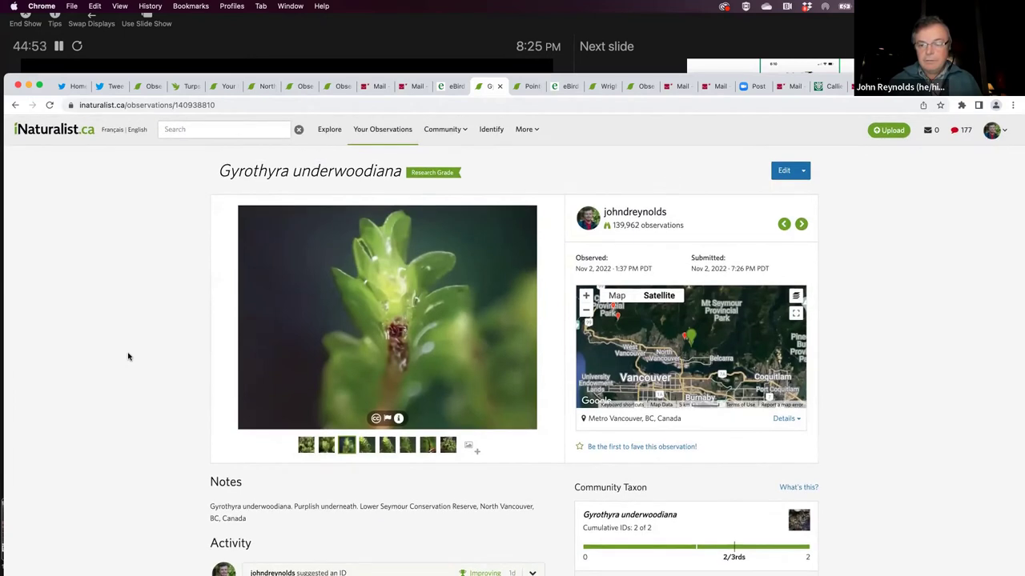
Step: Open the profile of the second identifier in the observation's activity and examine the bio, statistics and followed people
{"action": "scroll", "coordinate": [129, 356], "scroll_direction": "down", "scroll_amount": 5}
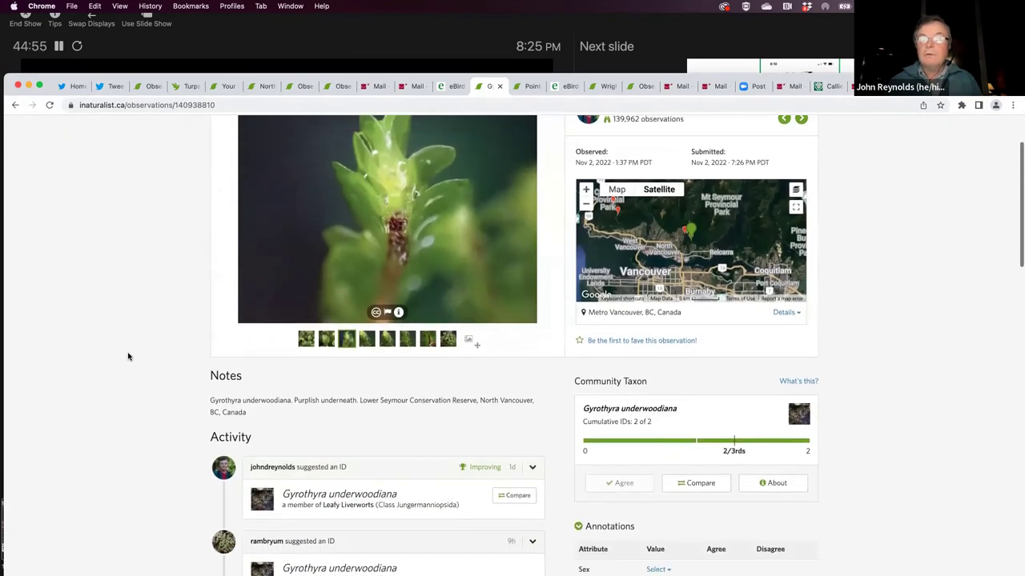
{"action": "scroll", "coordinate": [128, 356], "scroll_direction": "down", "scroll_amount": 2}
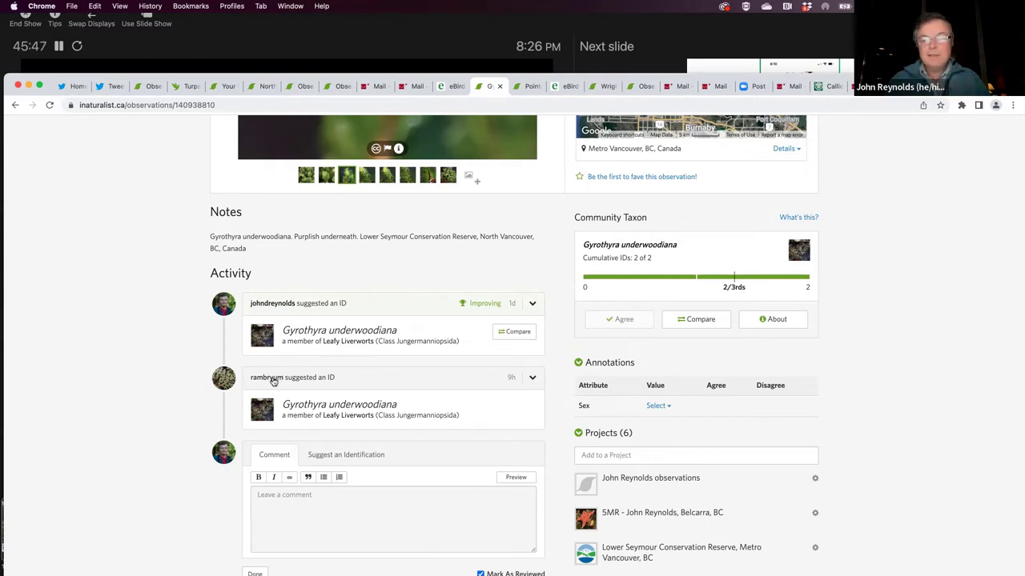
{"action": "left_click", "coordinate": [272, 378]}
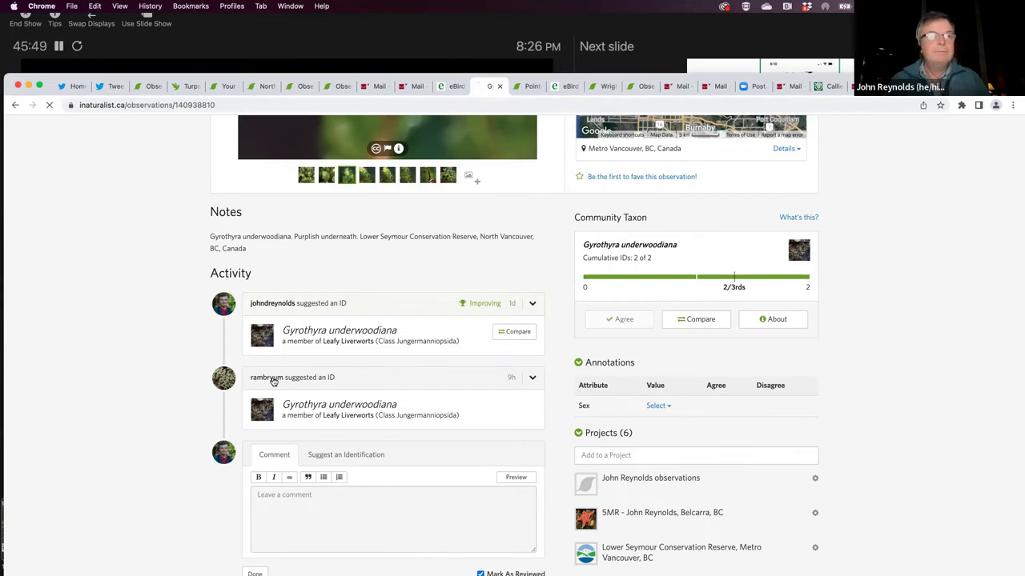
{"action": "scroll", "coordinate": [166, 363], "scroll_direction": "down", "scroll_amount": 1}
{"action": "scroll", "coordinate": [166, 363], "scroll_direction": "down", "scroll_amount": 1}
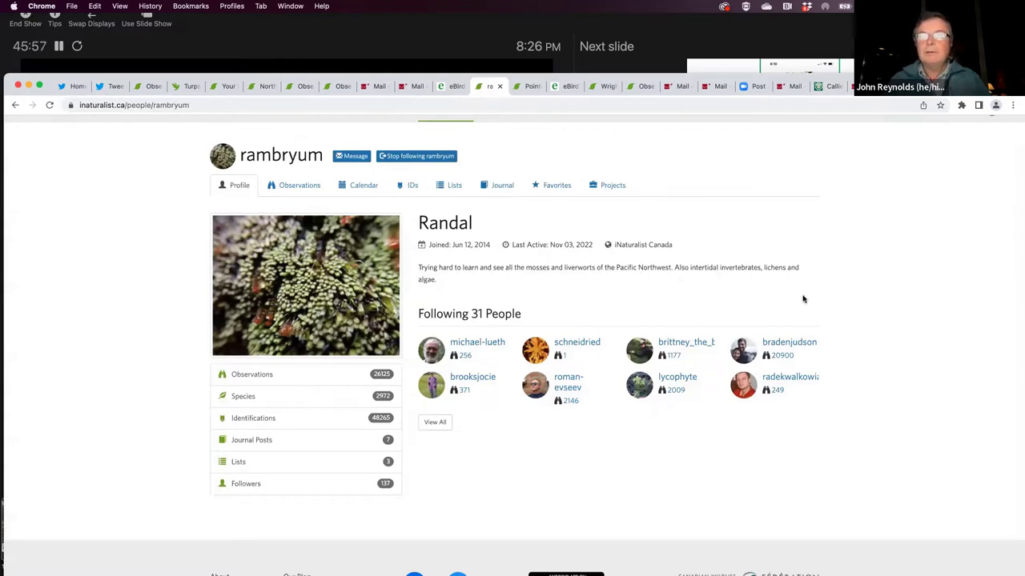
{"action": "scroll", "coordinate": [870, 287], "scroll_direction": "down", "scroll_amount": 1}
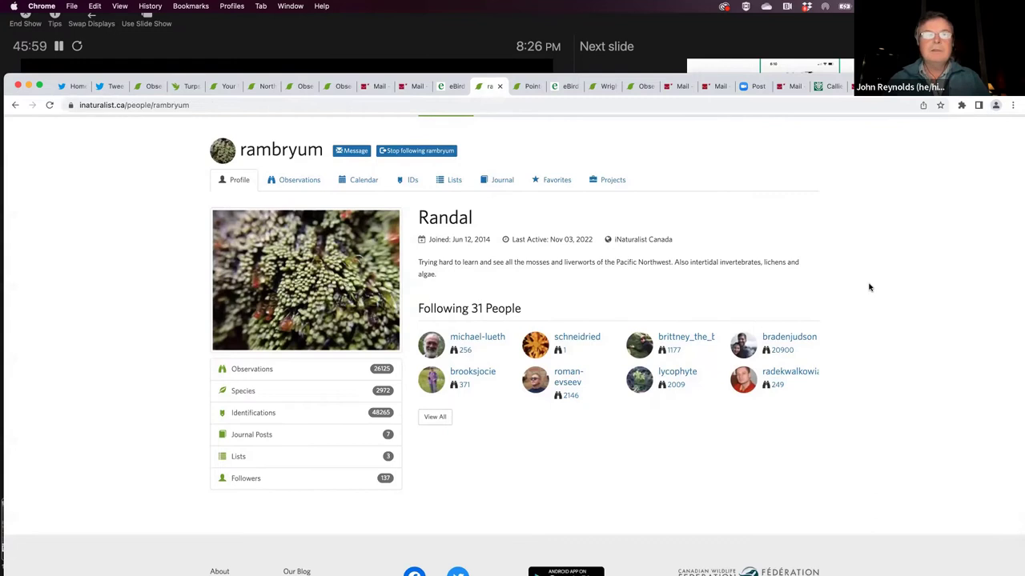
{"action": "scroll", "coordinate": [870, 287], "scroll_direction": "up", "scroll_amount": 2}
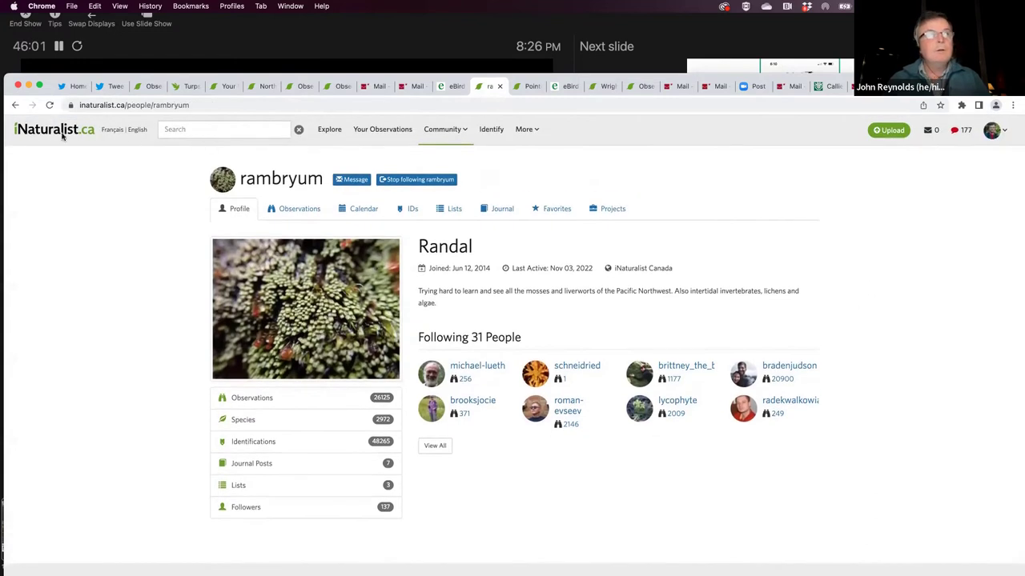
Step: Return to the Gyrothyra underwoodiana observation and check the copyright notice of the displayed third photo
{"action": "left_click", "coordinate": [15, 105]}
{"action": "mouse_move", "coordinate": [48, 565]}
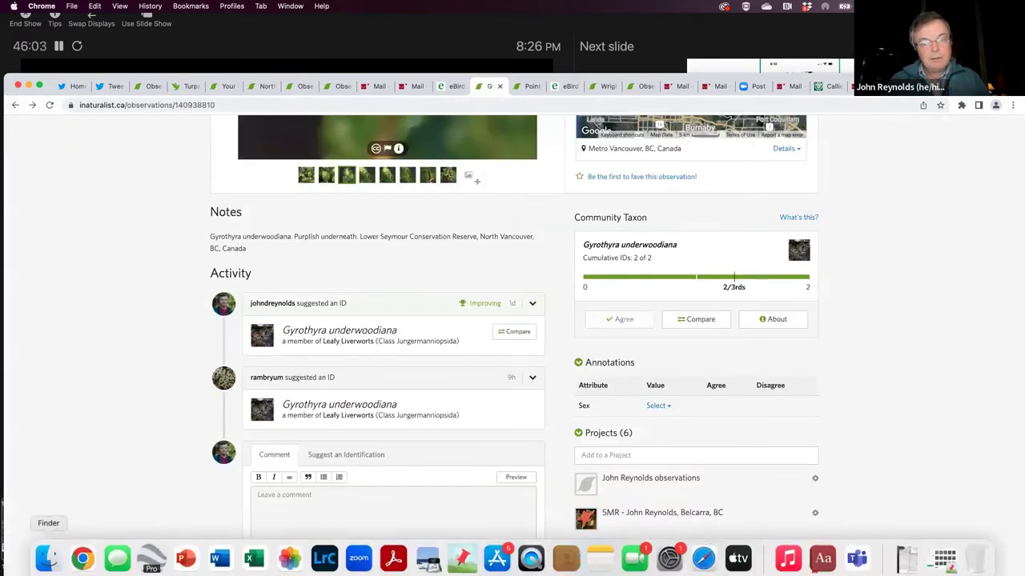
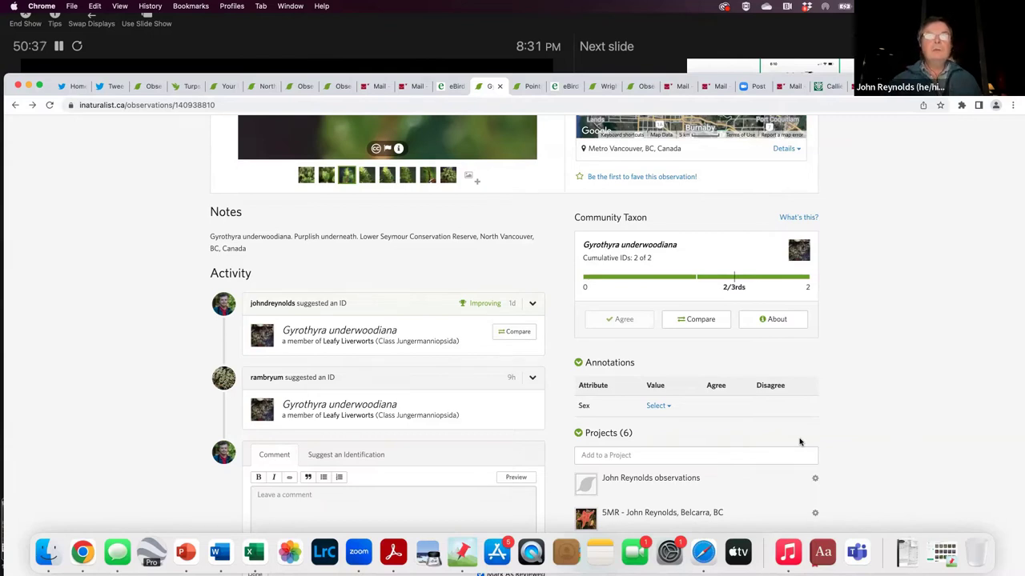
{"action": "scroll", "coordinate": [878, 408], "scroll_direction": "up", "scroll_amount": 1}
{"action": "scroll", "coordinate": [878, 408], "scroll_direction": "up", "scroll_amount": 3}
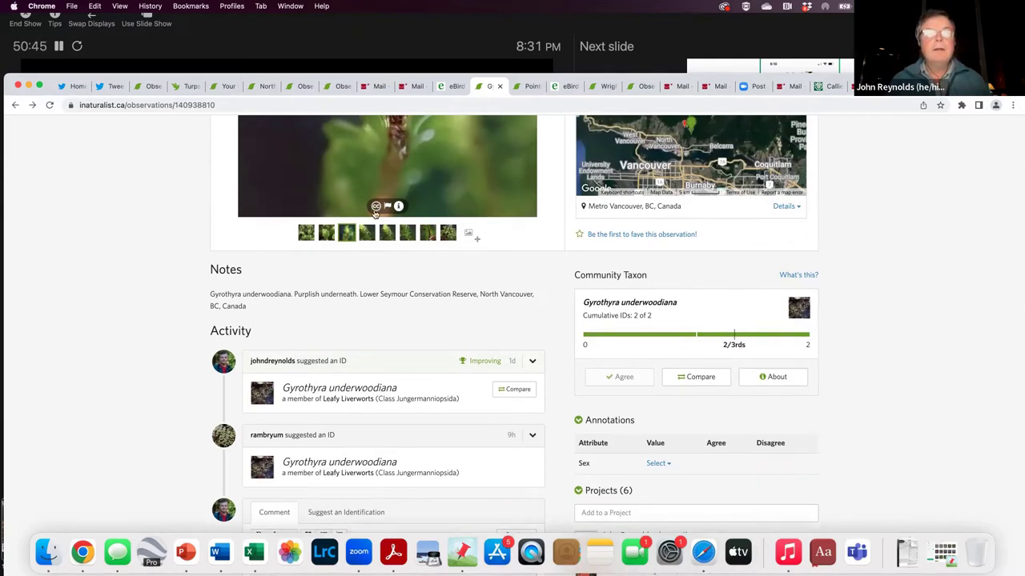
{"action": "scroll", "coordinate": [341, 326], "scroll_direction": "up", "scroll_amount": 2}
{"action": "scroll", "coordinate": [340, 326], "scroll_direction": "up", "scroll_amount": 8}
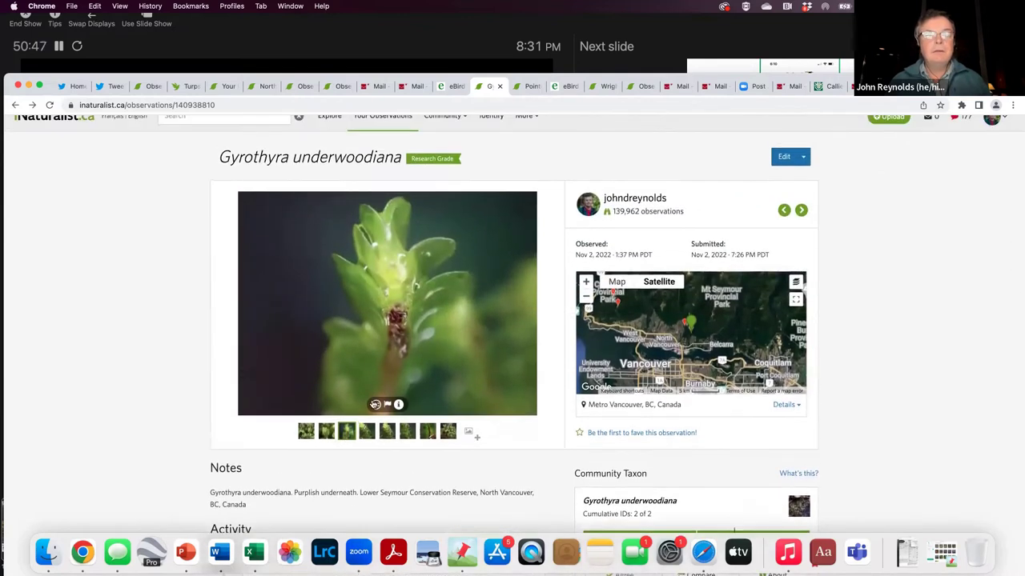
{"action": "mouse_move", "coordinate": [376, 406]}
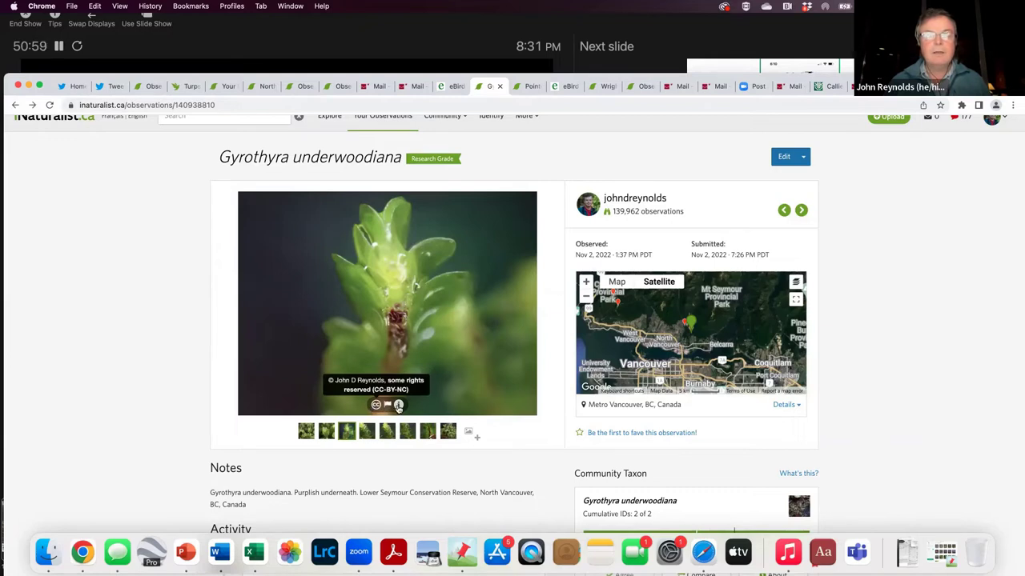
Step: Open the photo's information page and examine its attribution, file and camera metadata
{"action": "left_click", "coordinate": [399, 406]}
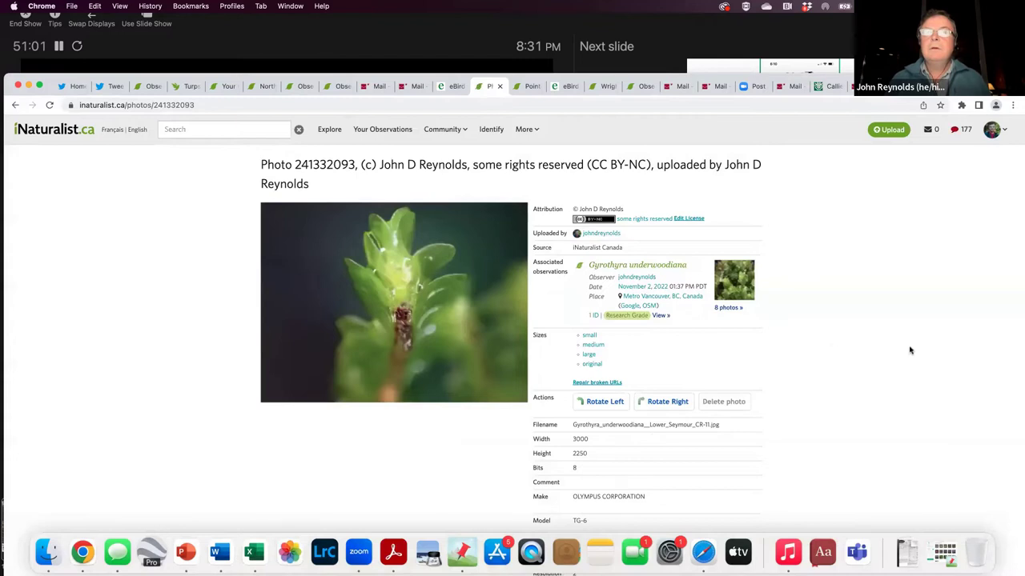
{"action": "scroll", "coordinate": [905, 352], "scroll_direction": "down", "scroll_amount": 2}
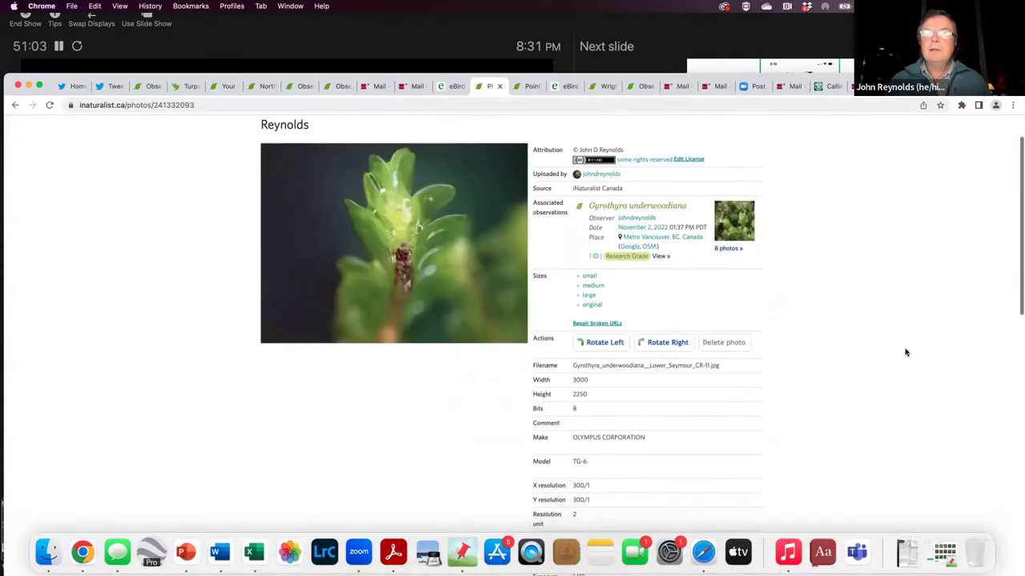
{"action": "scroll", "coordinate": [905, 352], "scroll_direction": "down", "scroll_amount": 4}
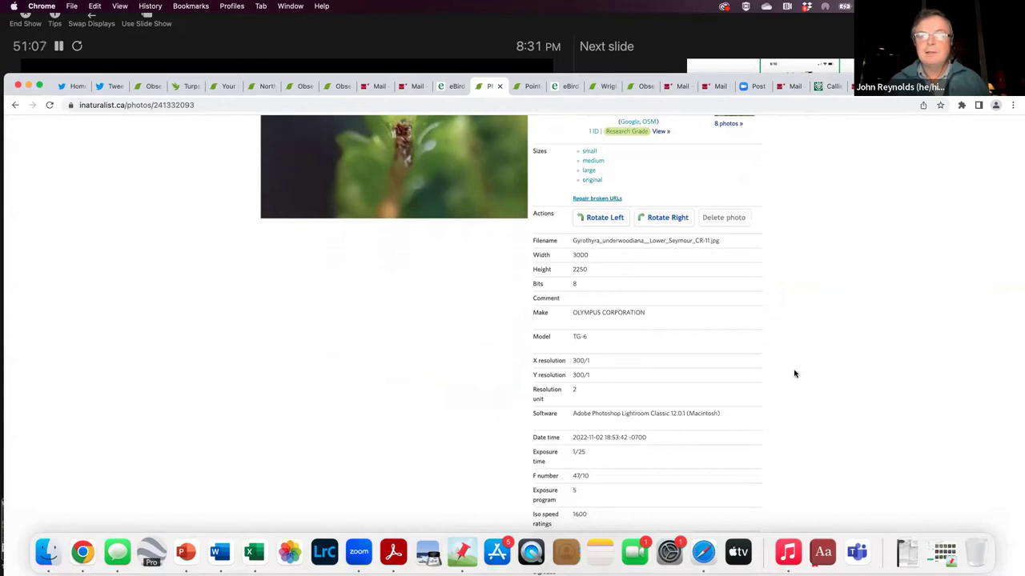
{"action": "scroll", "coordinate": [795, 374], "scroll_direction": "down", "scroll_amount": 15}
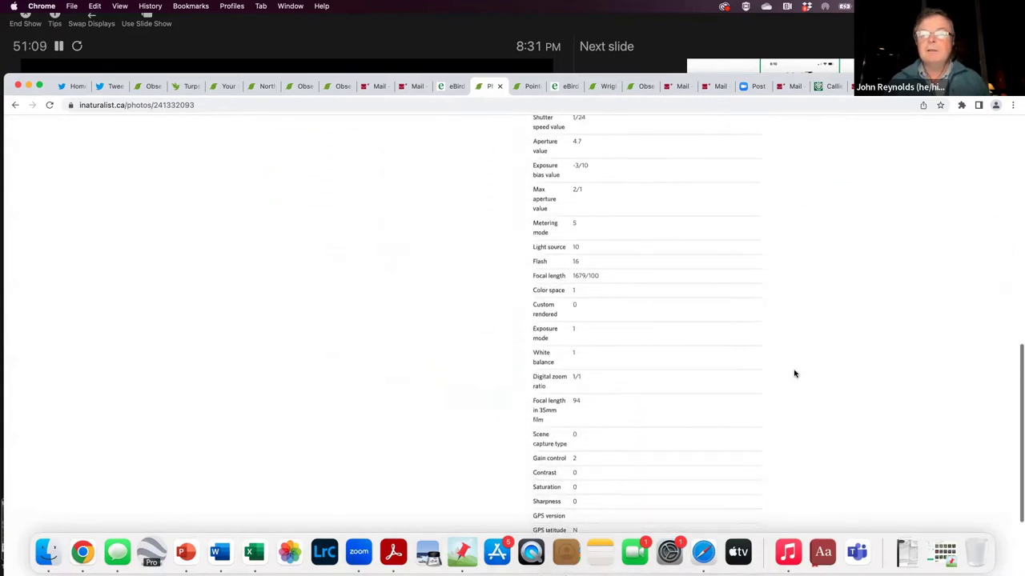
{"action": "scroll", "coordinate": [795, 374], "scroll_direction": "down", "scroll_amount": 10}
{"action": "scroll", "coordinate": [795, 374], "scroll_direction": "up", "scroll_amount": 20}
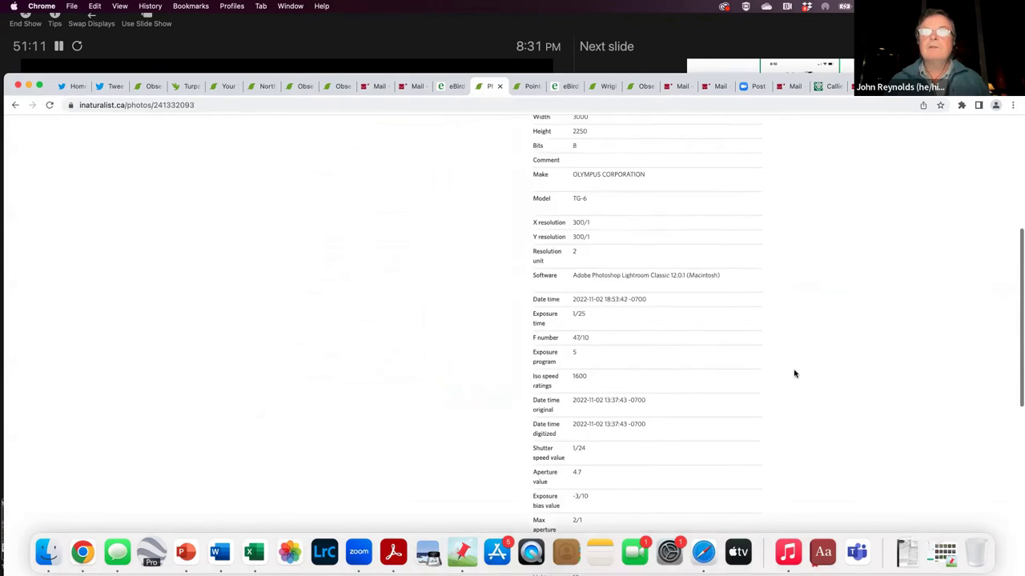
{"action": "scroll", "coordinate": [795, 374], "scroll_direction": "up", "scroll_amount": 8}
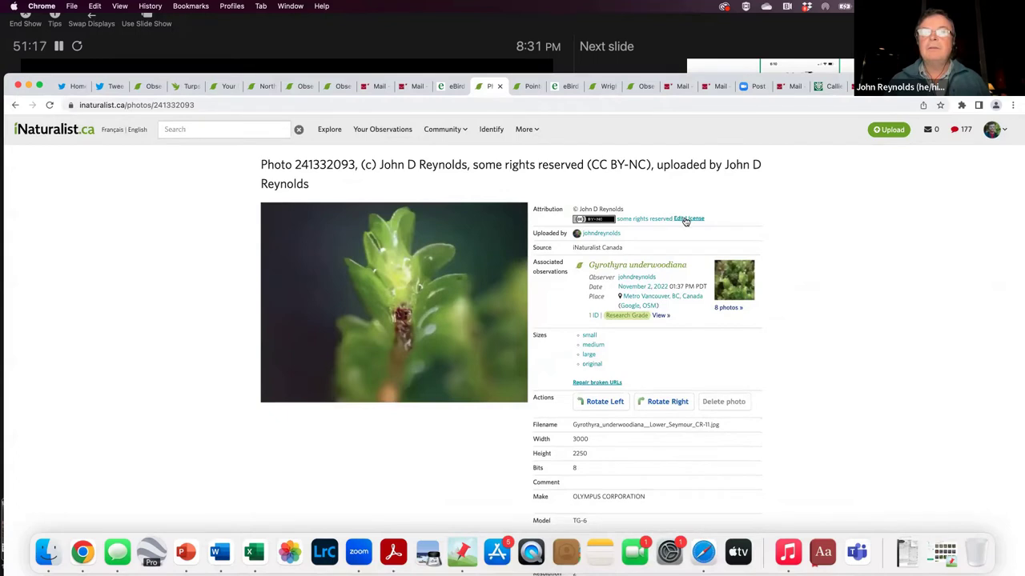
Step: Review the photo's available licence choices, close them without changing the licence, and return to the Gyrothyra underwoodiana observation
{"action": "left_click", "coordinate": [686, 219]}
{"action": "scroll", "coordinate": [602, 415], "scroll_direction": "down", "scroll_amount": 1}
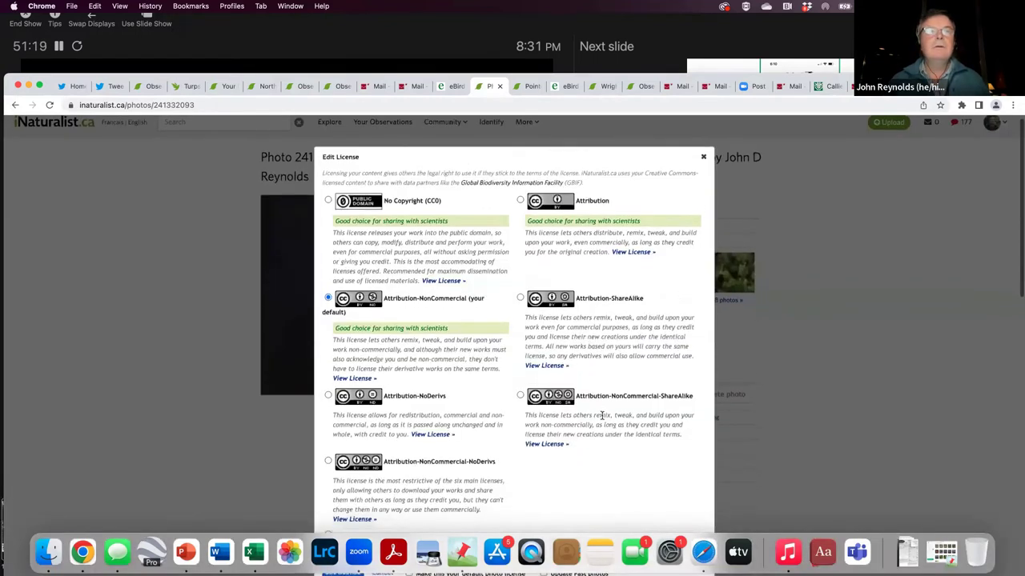
{"action": "scroll", "coordinate": [601, 432], "scroll_direction": "down", "scroll_amount": 1}
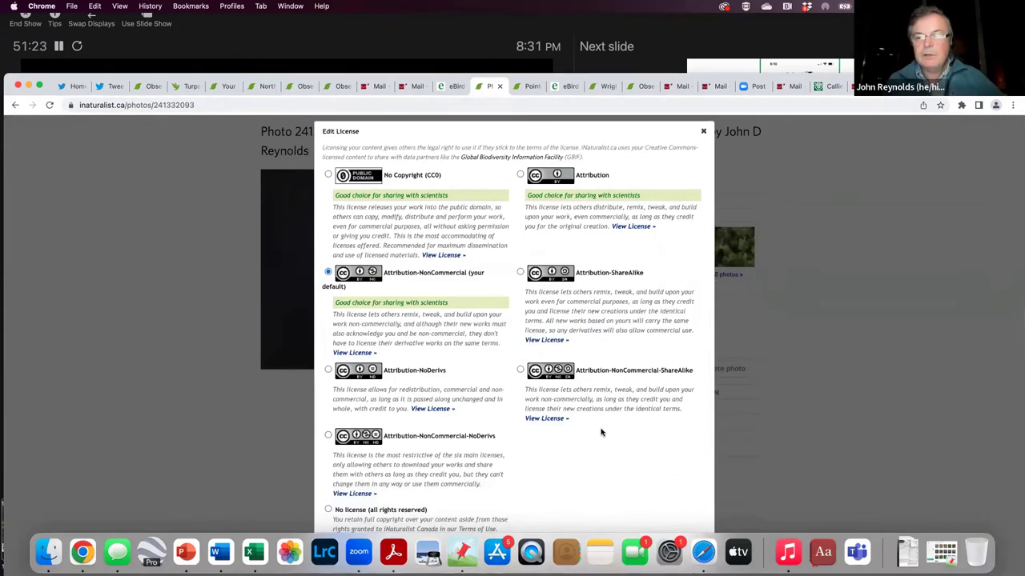
{"action": "scroll", "coordinate": [601, 433], "scroll_direction": "down", "scroll_amount": 2}
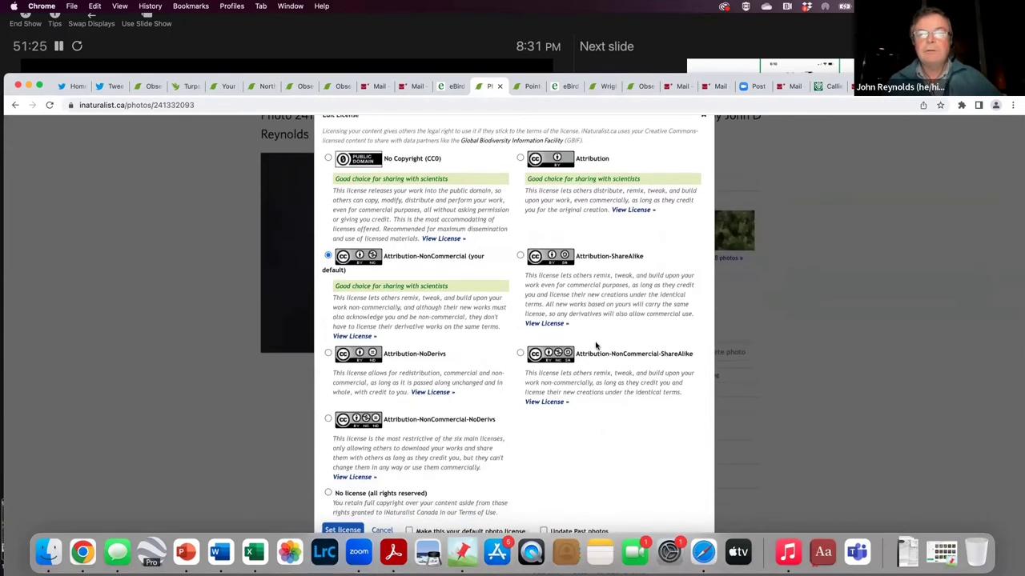
{"action": "scroll", "coordinate": [632, 443], "scroll_direction": "up", "scroll_amount": 1}
{"action": "scroll", "coordinate": [632, 443], "scroll_direction": "up", "scroll_amount": 2}
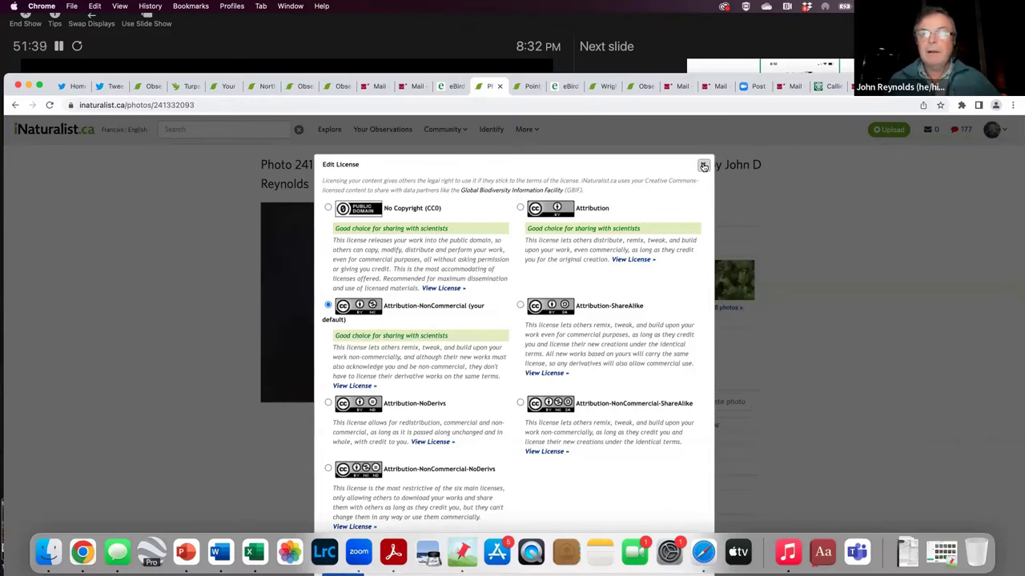
{"action": "left_click", "coordinate": [703, 165]}
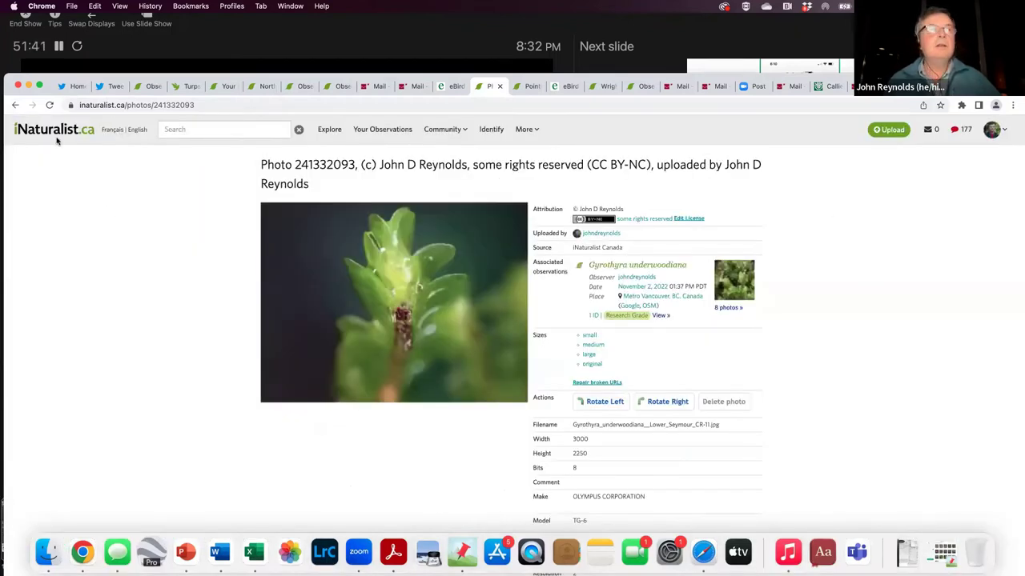
{"action": "left_click", "coordinate": [15, 105]}
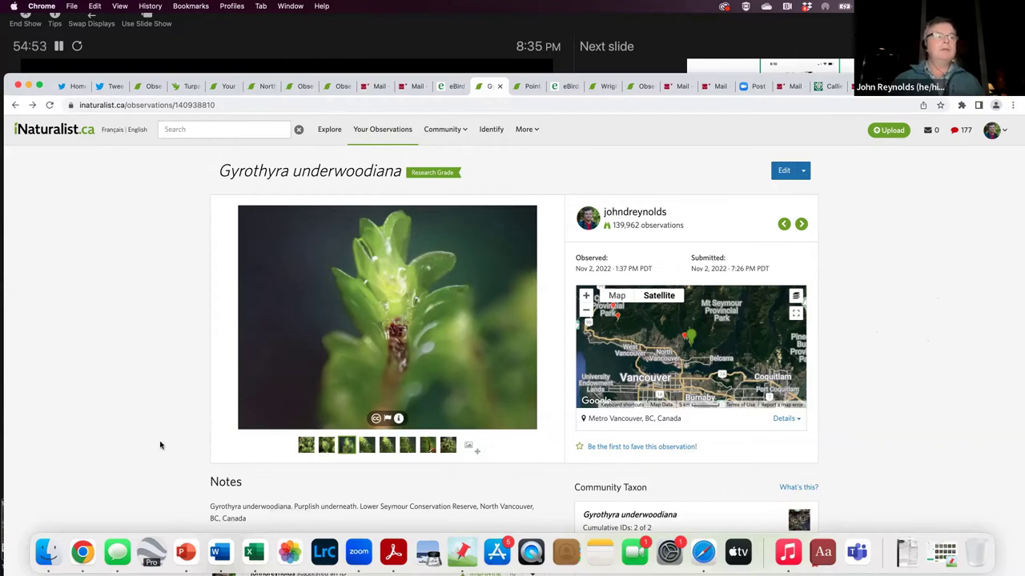
Step: Switch to the PowerPoint presentation, advance the show to slide 5 with the eBird Start Checklist screen, and leave the presenter view
{"action": "left_click", "coordinate": [183, 551]}
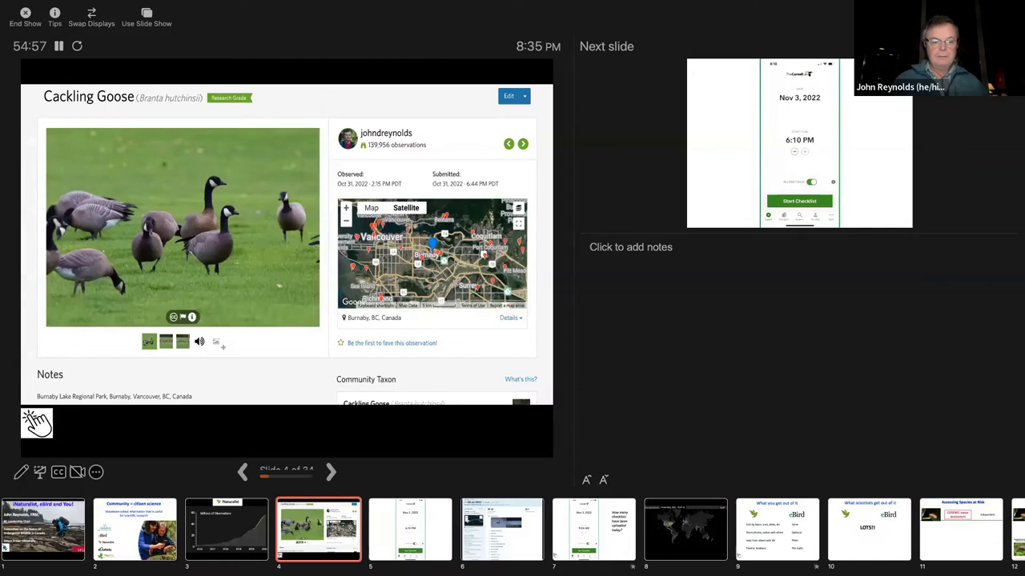
{"action": "key", "text": "Right"}
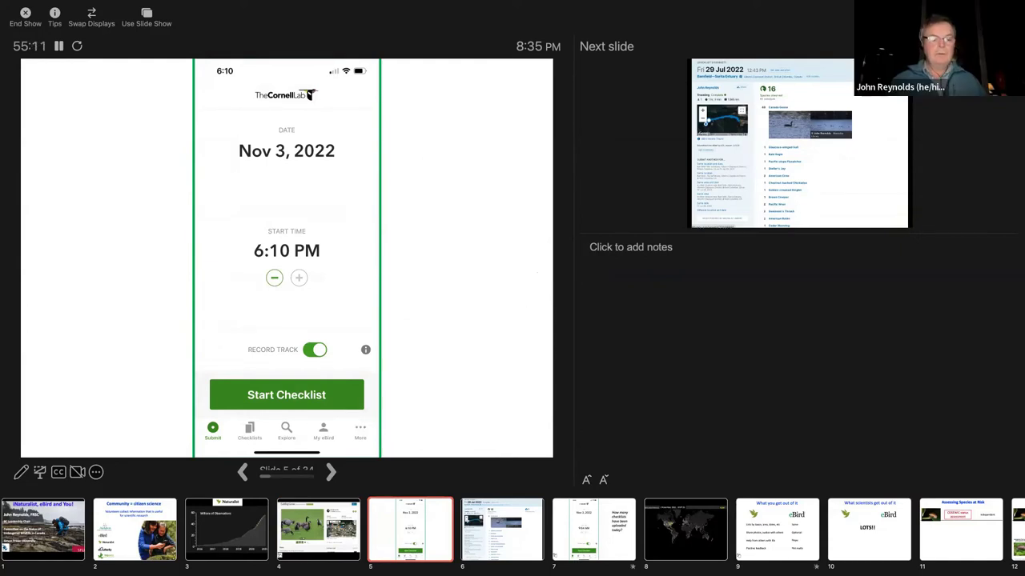
{"action": "key", "text": "super+Tab"}
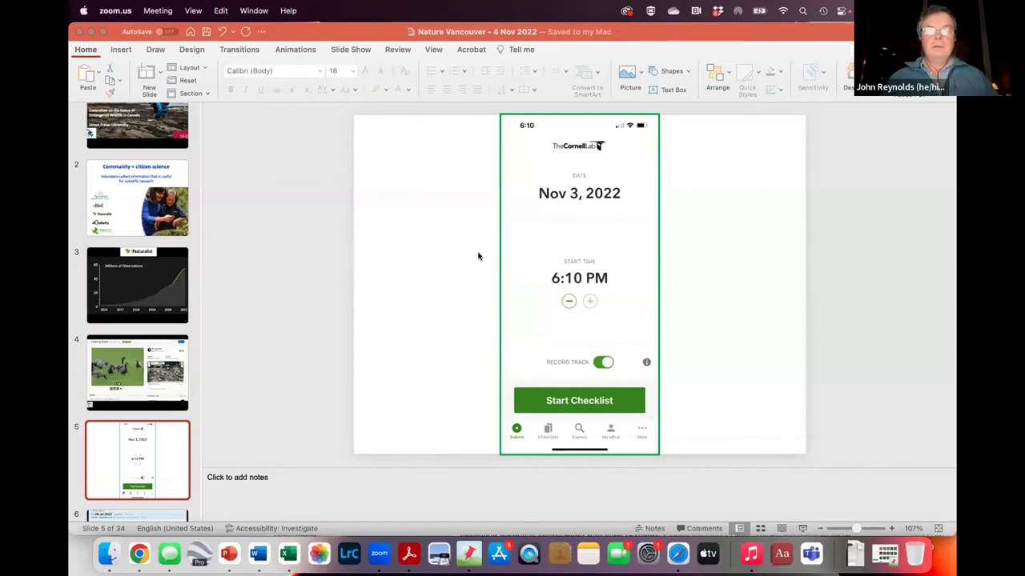
{"action": "left_click", "coordinate": [803, 528]}
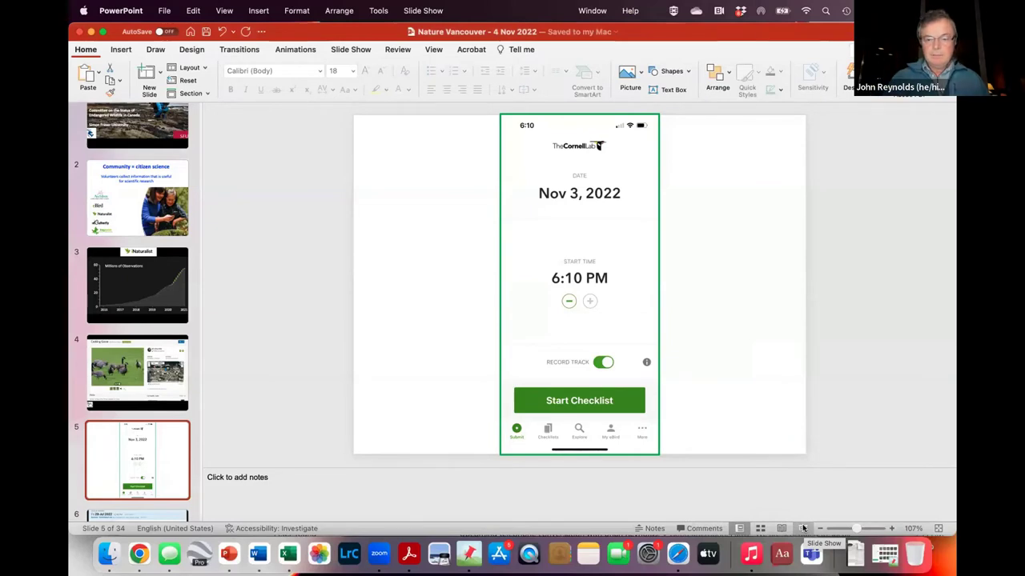
{"action": "left_click", "coordinate": [803, 529]}
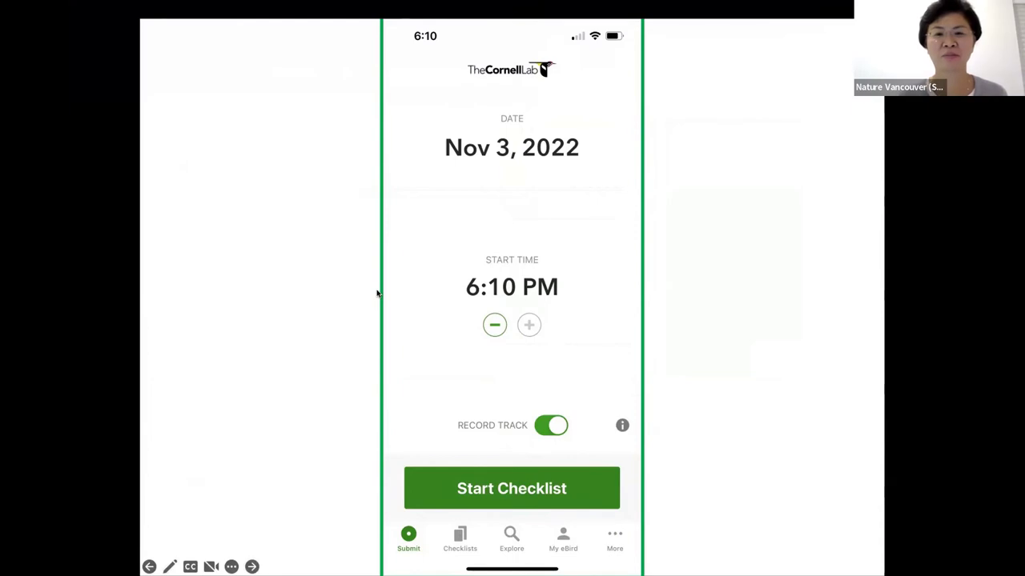
{"action": "key", "text": "Escape"}
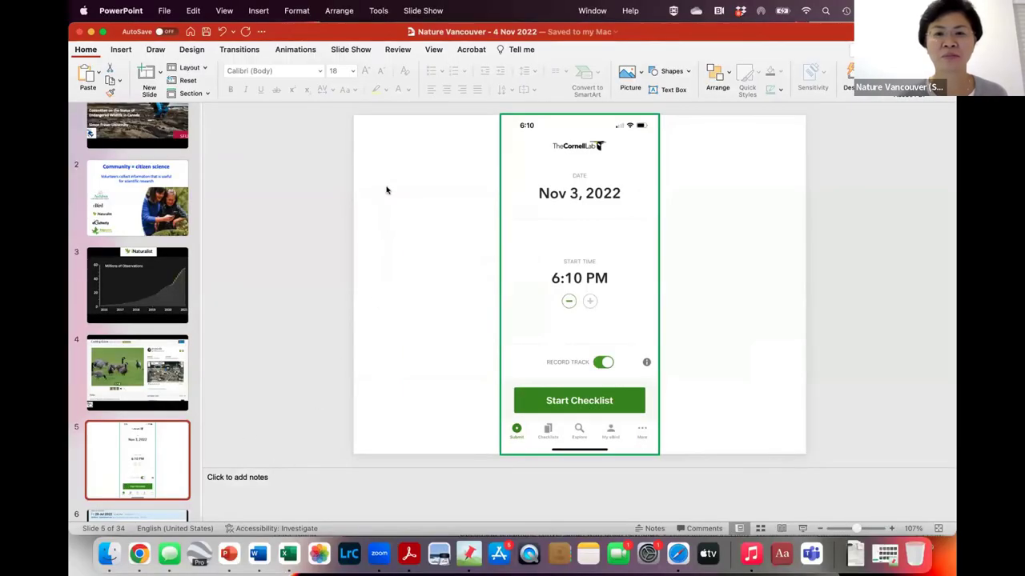
{"action": "left_click", "coordinate": [378, 554]}
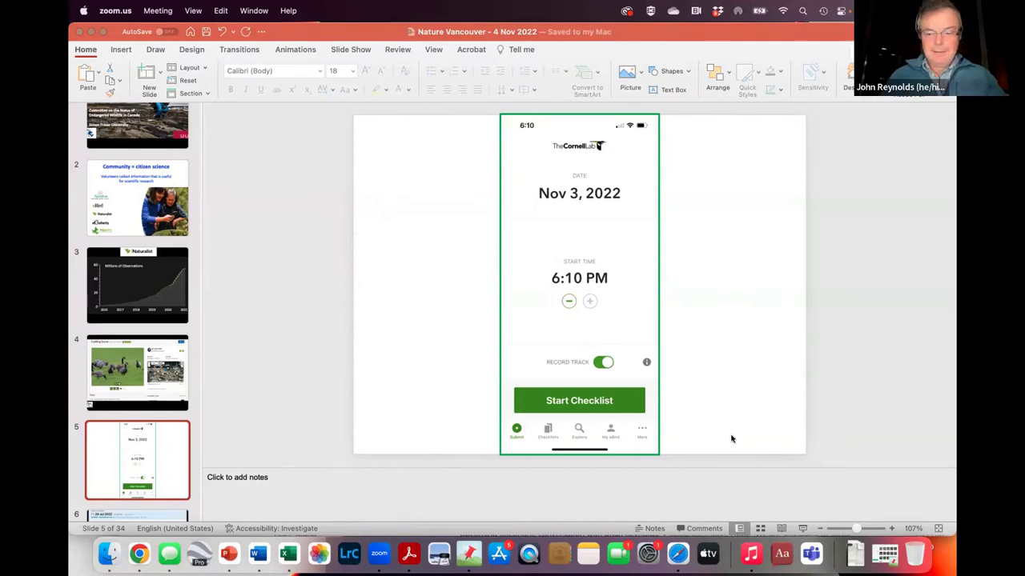
Step: Start the slide show from slide 5 and advance past the Bamfield--Sarita Estuary checklist to the 9:54 AM Start Checklist slide
{"action": "left_click", "coordinate": [800, 528]}
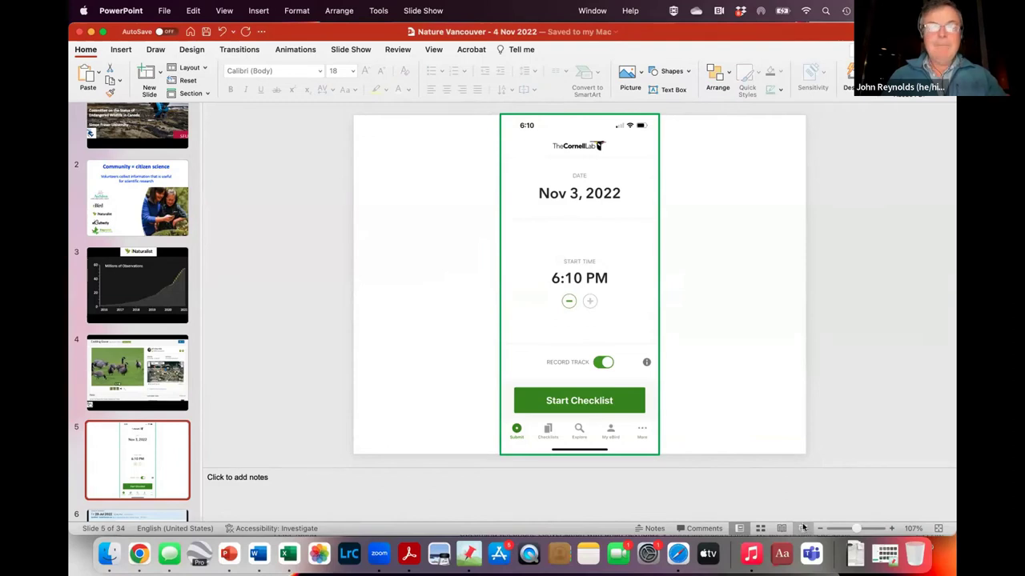
{"action": "left_click", "coordinate": [803, 528]}
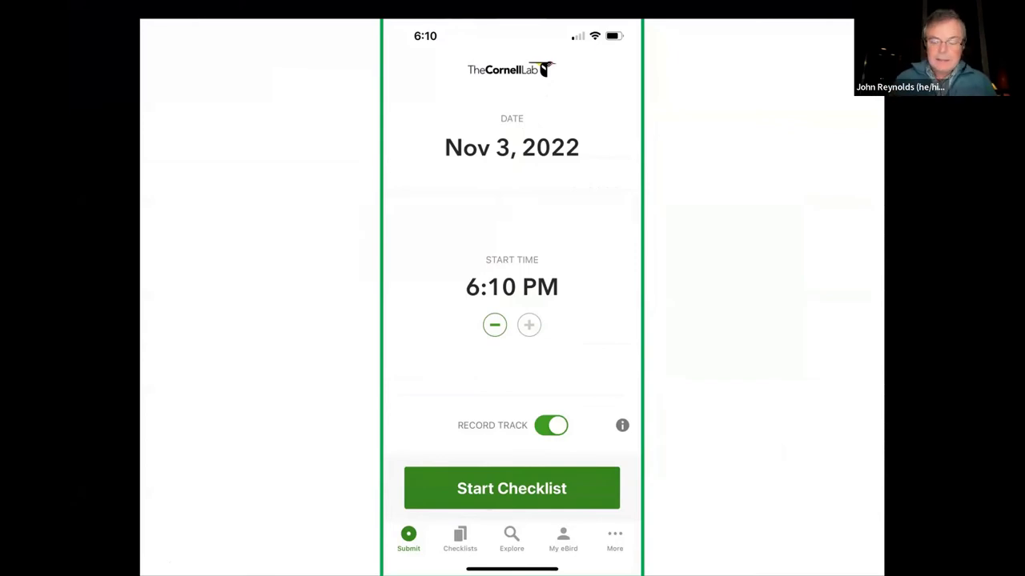
{"action": "key", "text": "alt+Tab"}
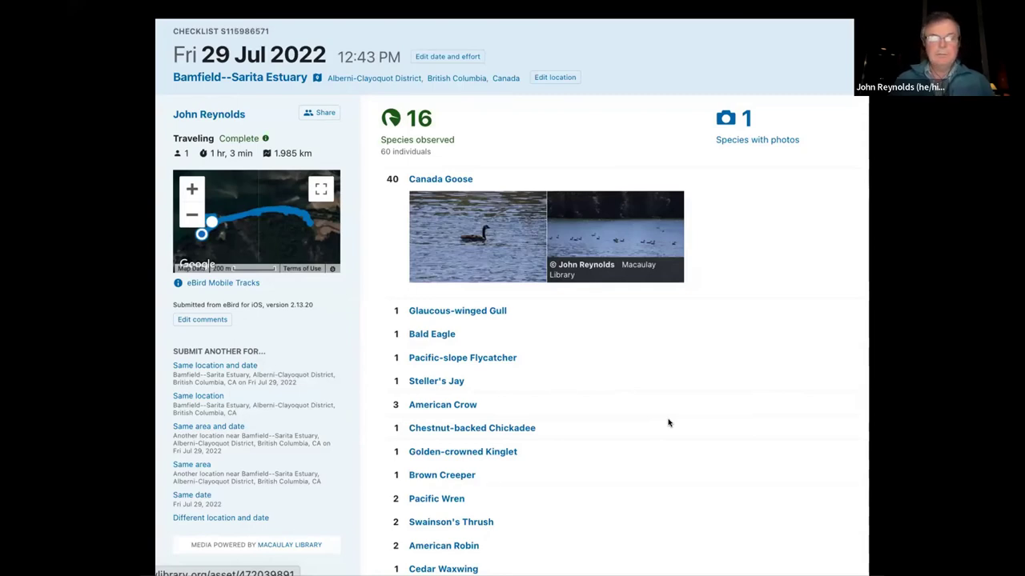
{"action": "key", "text": "alt+Tab"}
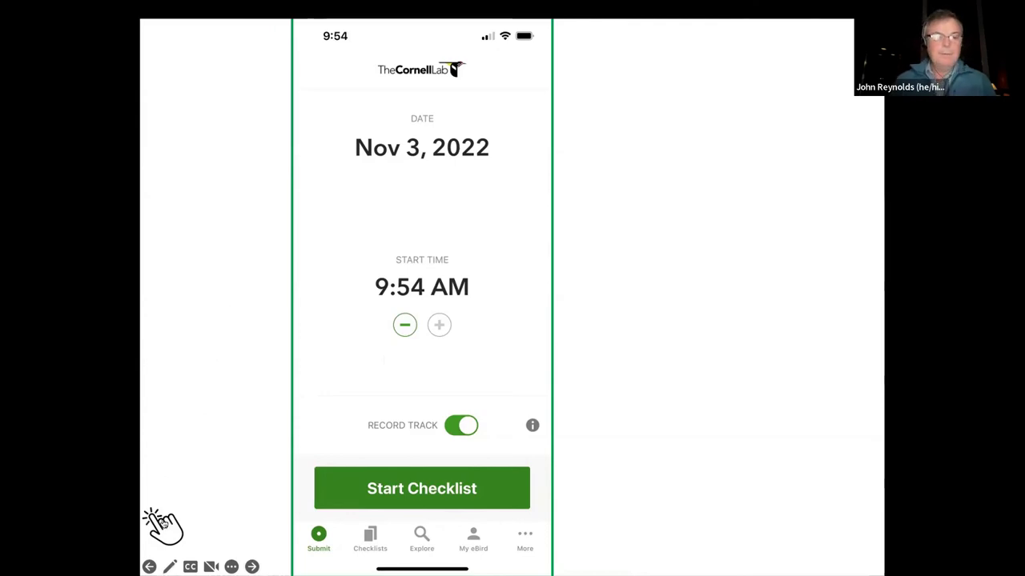
Step: View the live eBird Real-Time Checklist Submissions map linked from the slide and return to the slide show
{"action": "mouse_move", "coordinate": [162, 526]}
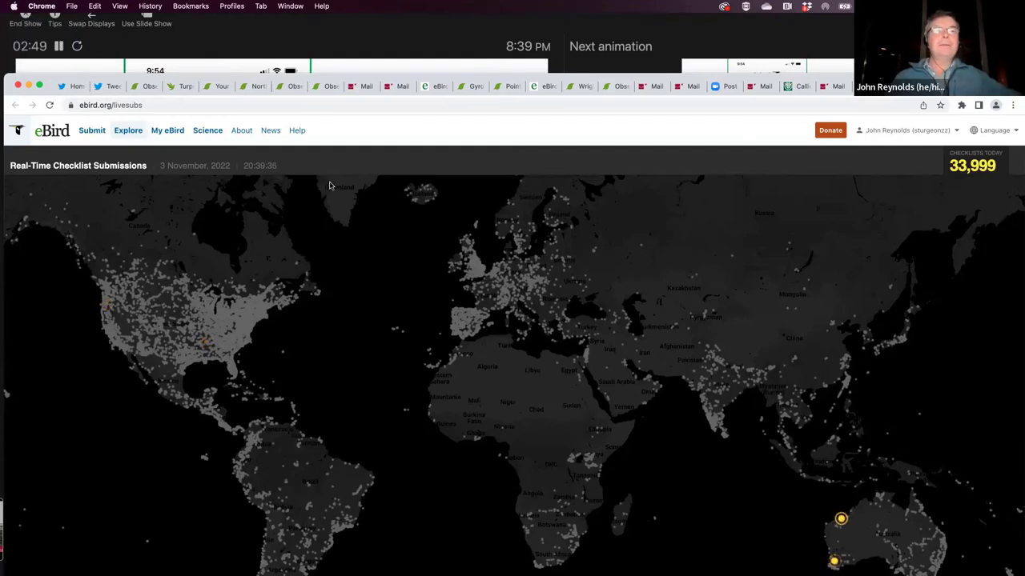
{"action": "key", "text": "2"}
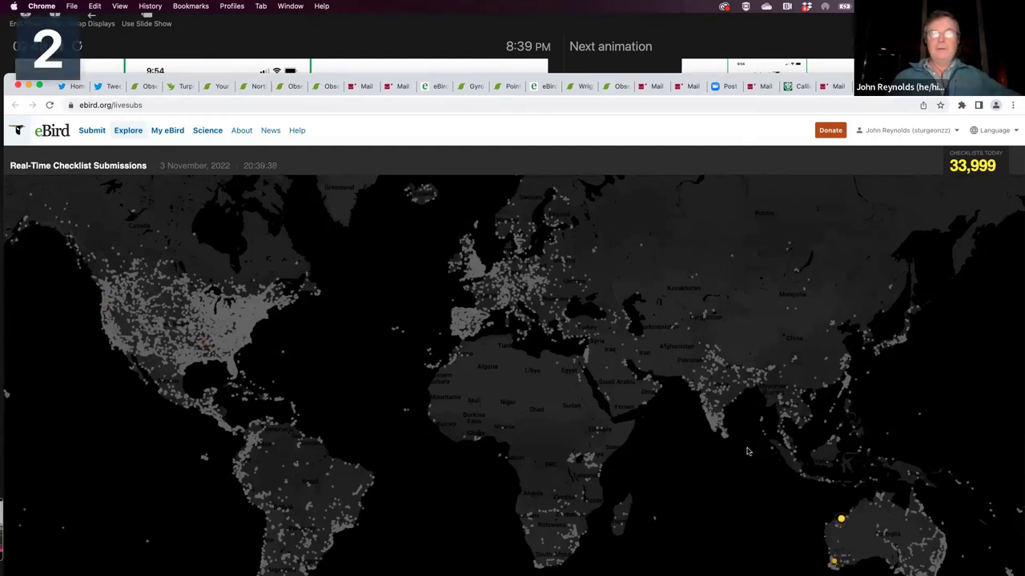
{"action": "key", "text": "Return"}
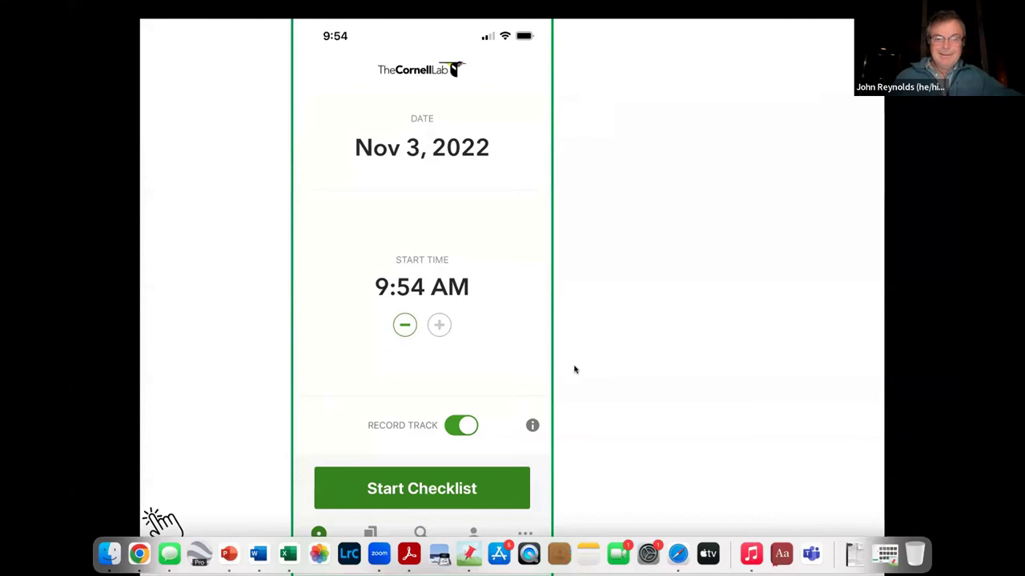
Step: Advance the slide show past the checklist slides and the Real-Time Checklist Submissions map to the "What you get out of it" slide
{"action": "key", "text": "Right"}
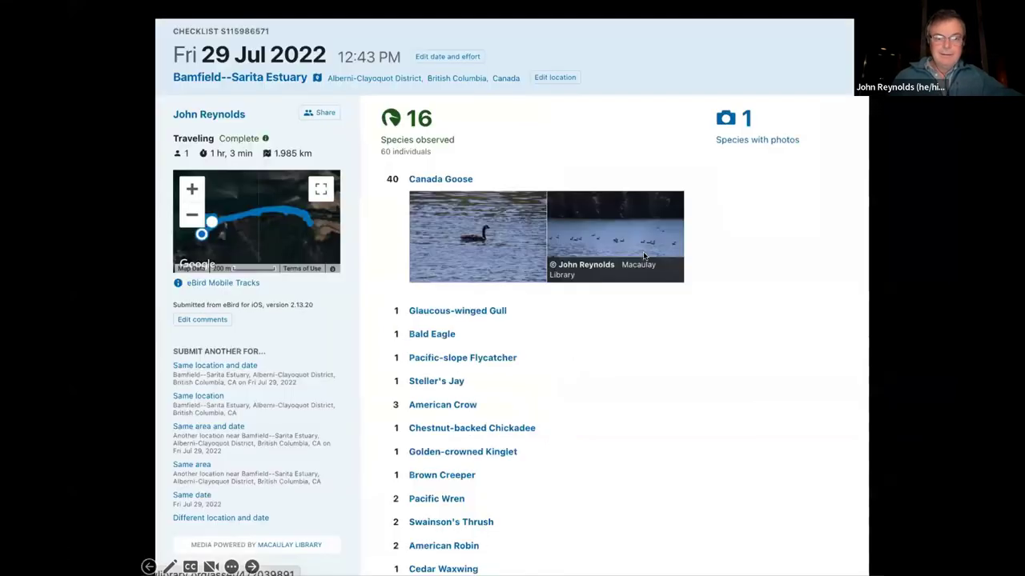
{"action": "key", "text": "Right"}
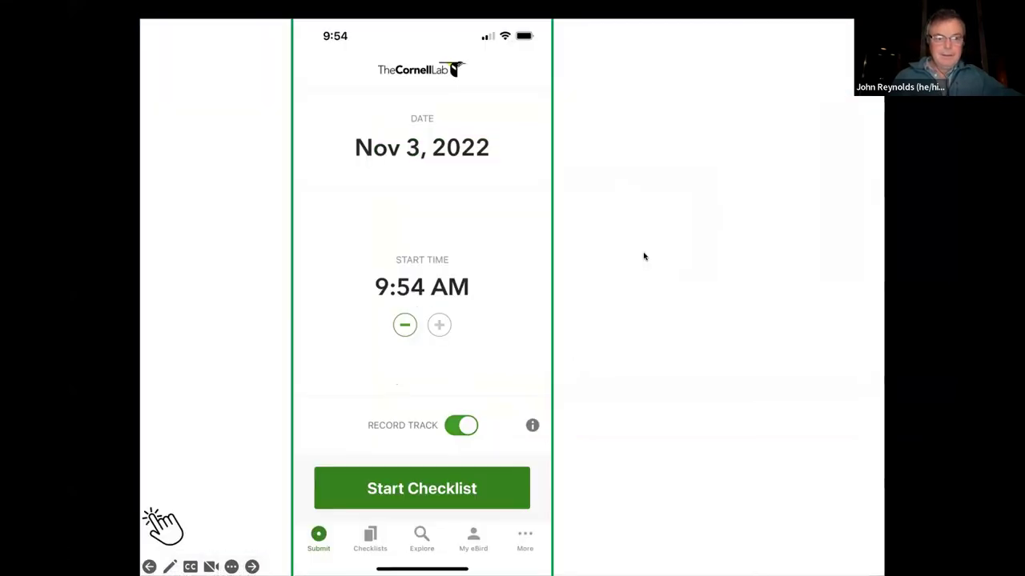
{"action": "key", "text": "Right"}
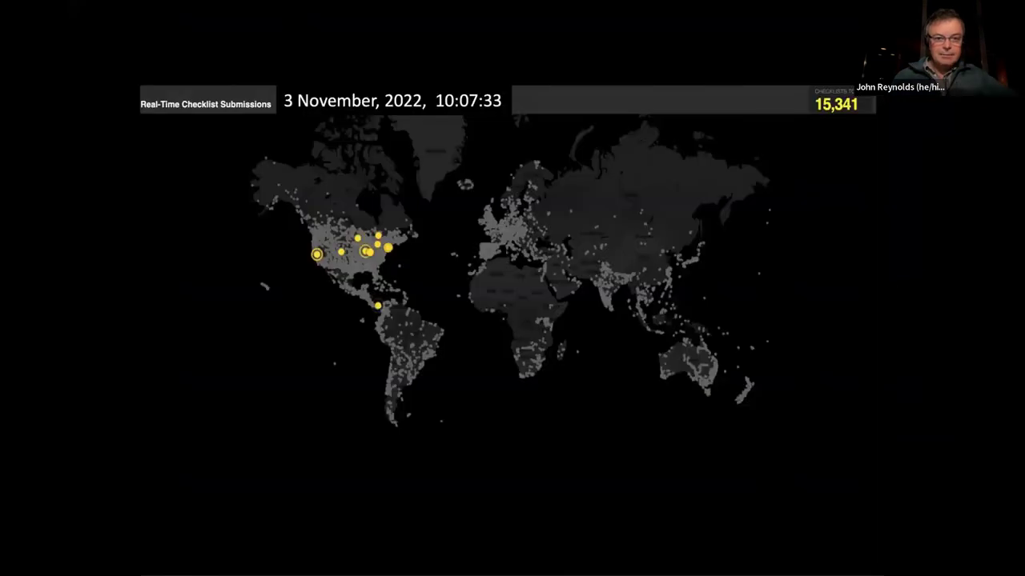
{"action": "key", "text": "Right"}
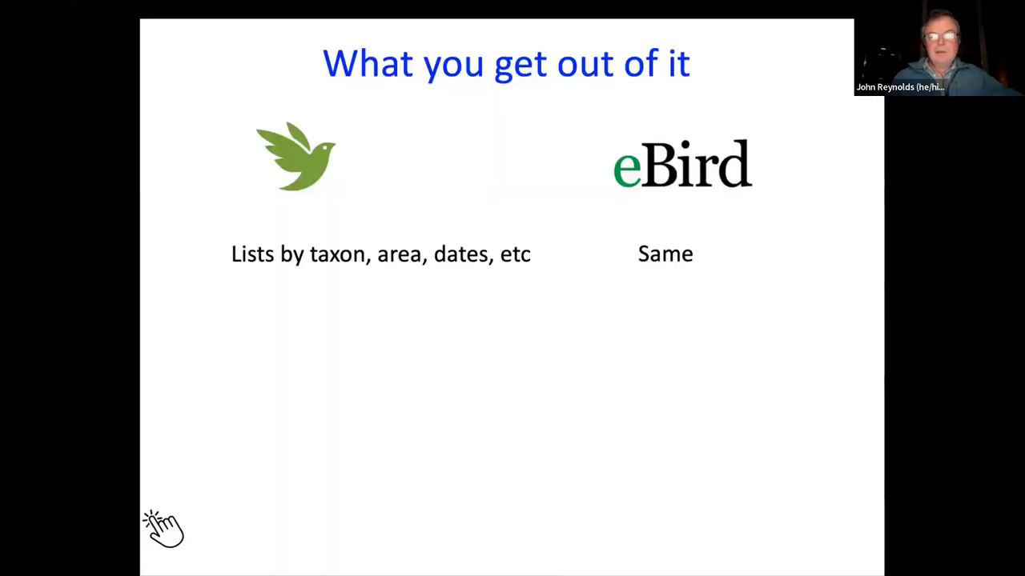